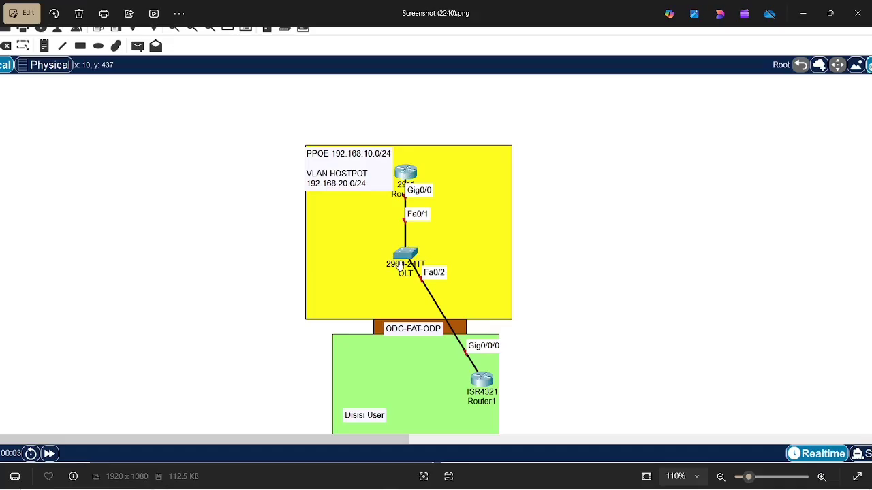
Bring the running R3 VirtualBox window, showing its MikroTik login, to the front.
key(alt+Tab)
key(alt+Tab)
key(alt+Tab)
key(alt+Tab)
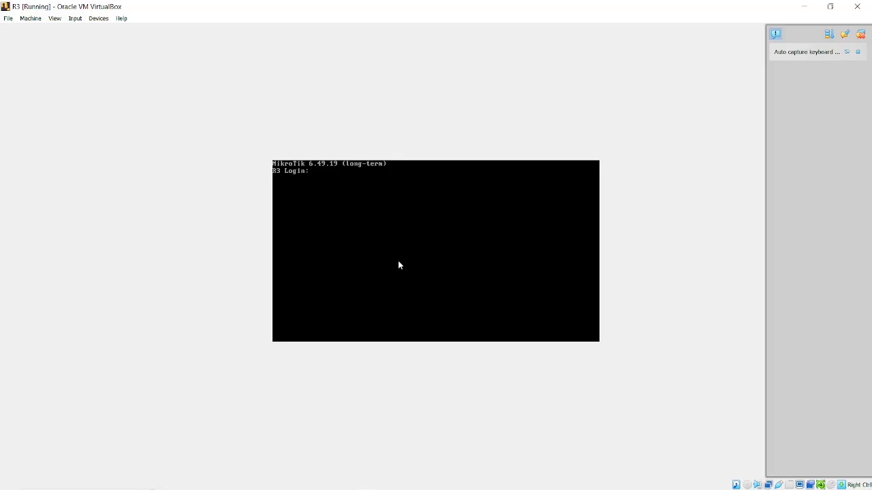
Minimize the R3 VM and Photos windows and launch Google Chrome.
click(804, 7)
click(803, 9)
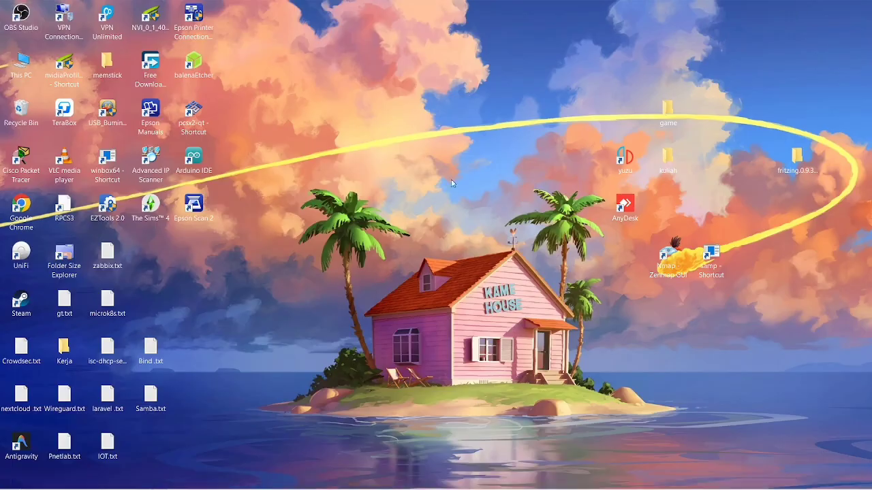
key(super)
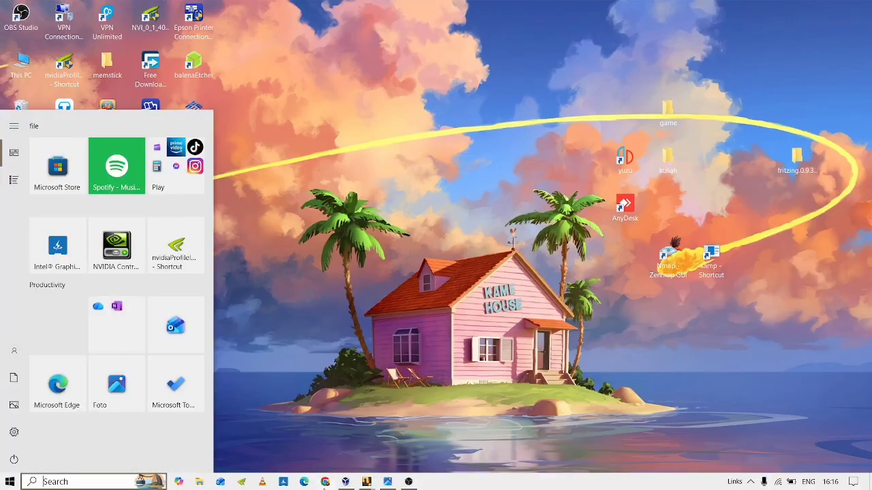
click(326, 483)
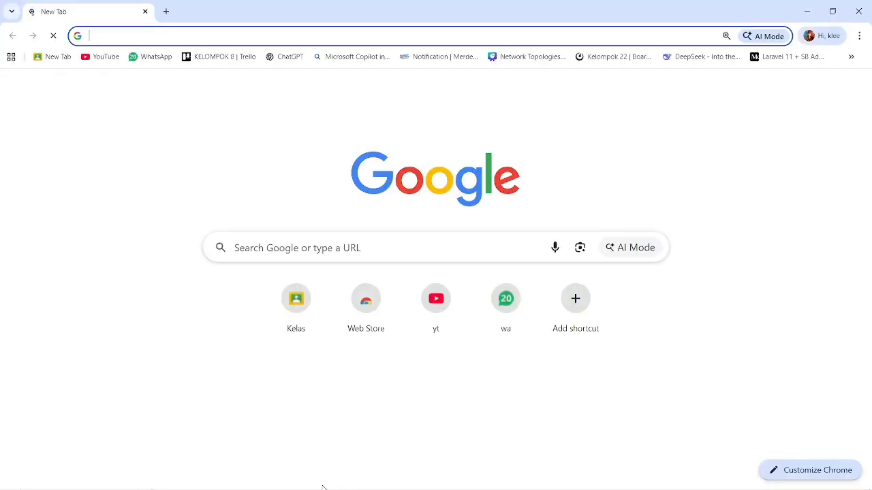
Search Google for 'olt zte' using the address-bar suggestion.
text(olt)
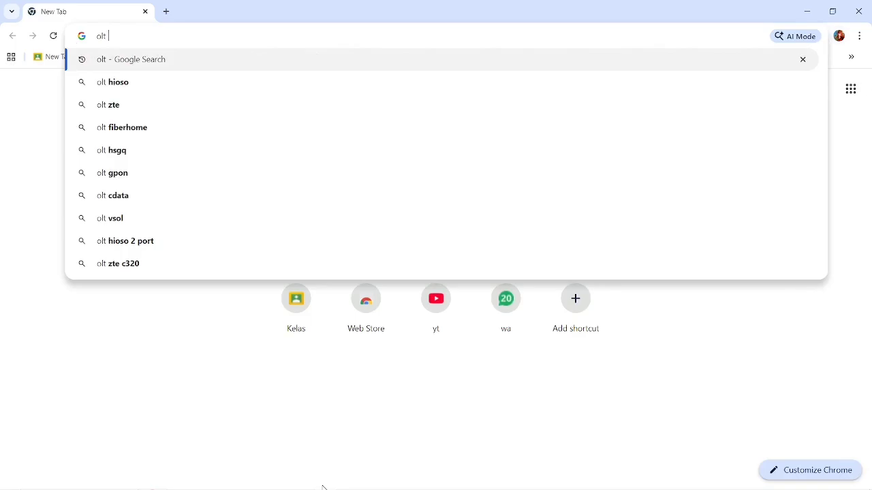
key(Down)
key(Down)
key(Up)
key(Up)
key(Up)
key(Down)
key(Down)
key(Down)
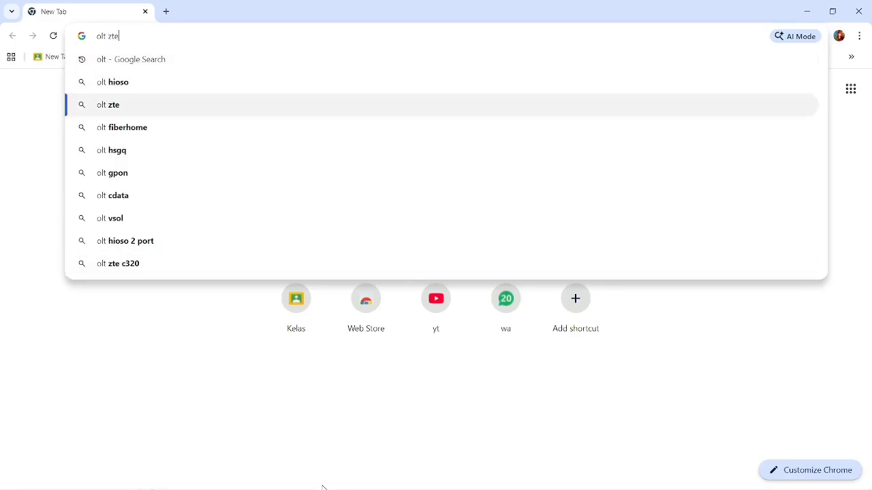
key(Return)
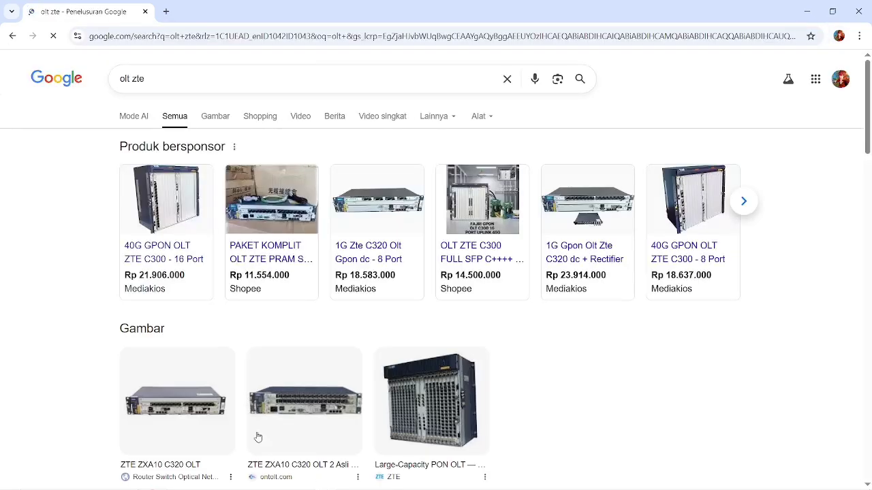
scroll(315, 336, down, 3)
scroll(314, 335, up, 3)
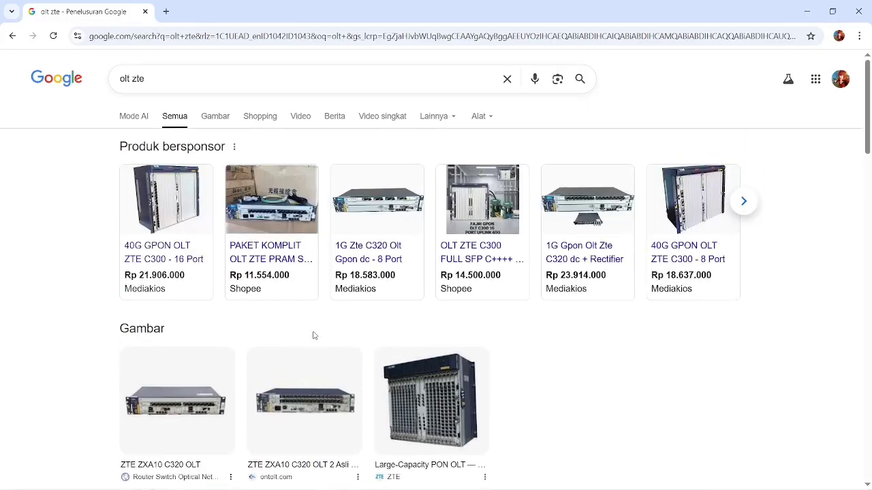
Switch the 'olt zte' results to the Gambar (images) view.
click(214, 120)
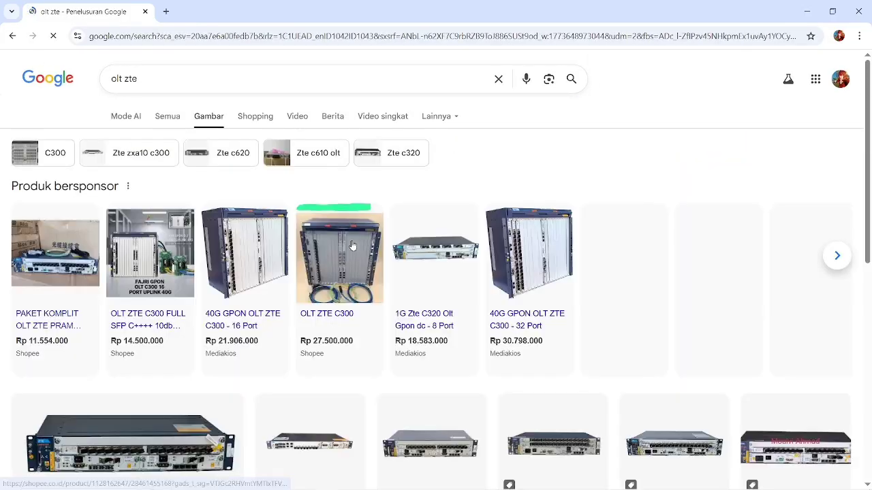
scroll(352, 246, up, 3)
scroll(352, 245, down, 3)
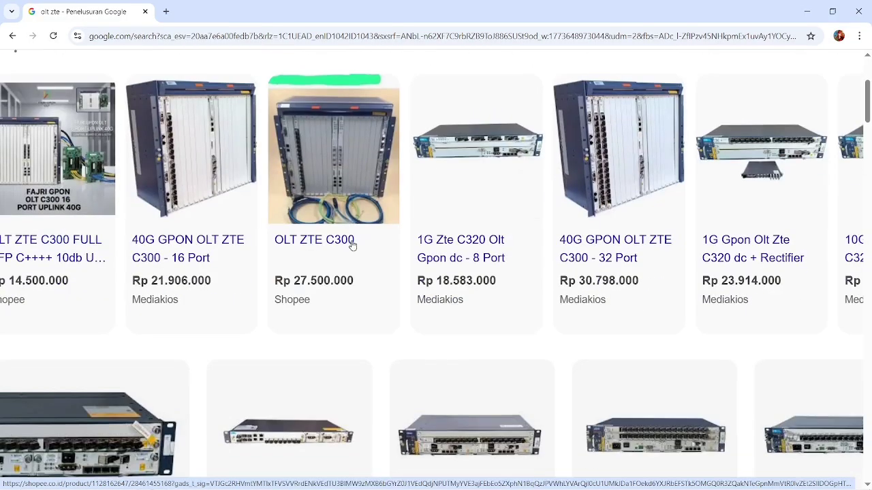
scroll(352, 245, down, 2)
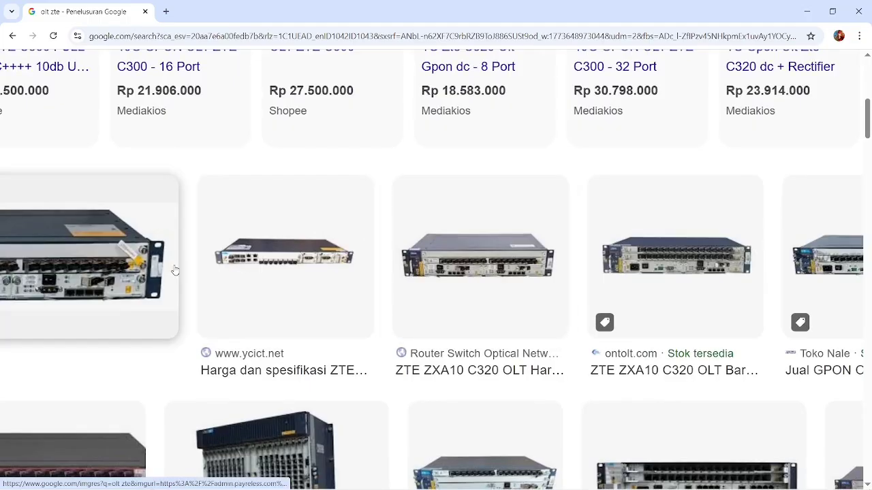
scroll(174, 271, up, 1)
scroll(174, 271, left, 2)
Preview the Payreless Blogs ZTE C320 image, then close the preview.
click(250, 273)
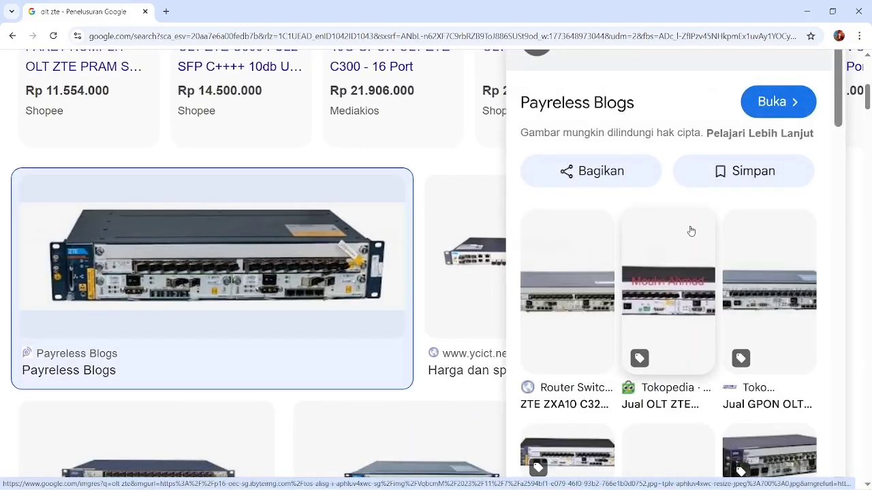
key(ctrl+0)
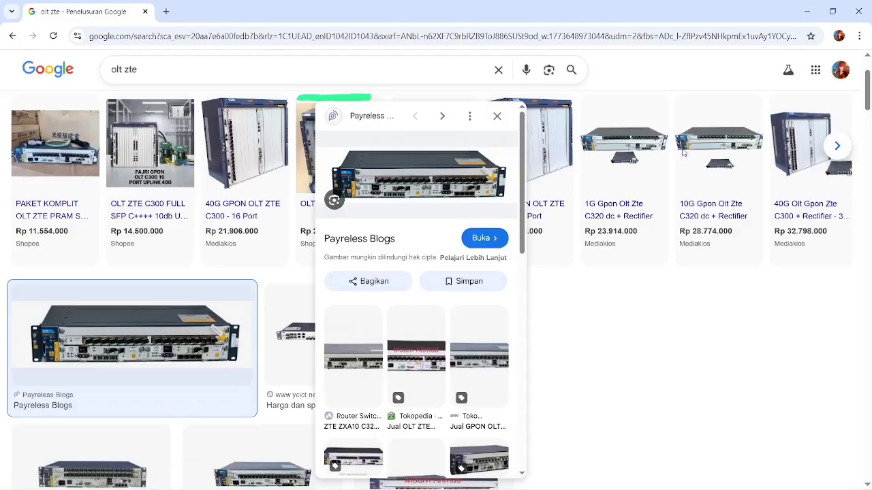
scroll(430, 189, up, 5)
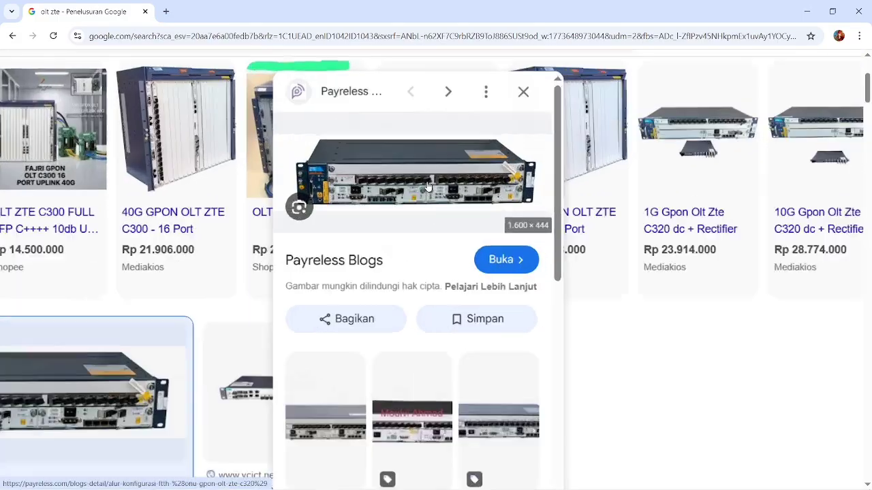
scroll(428, 185, up, 3)
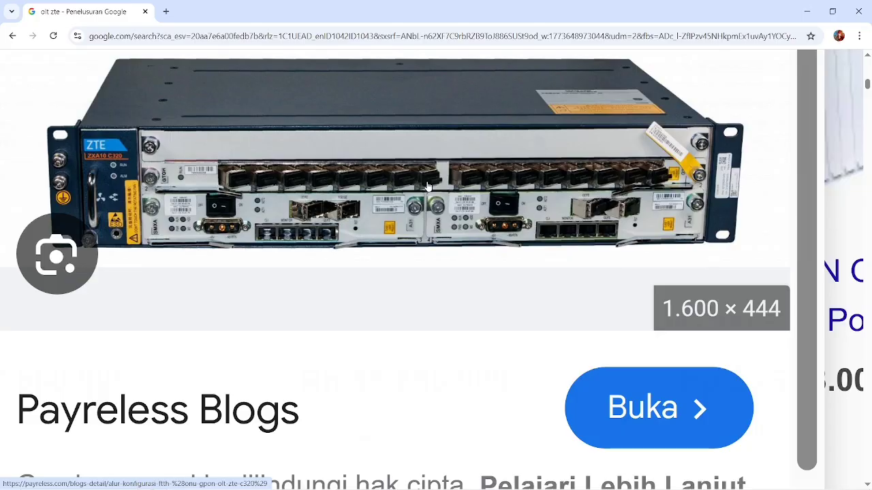
ctrl+scroll(428, 185, down, 6)
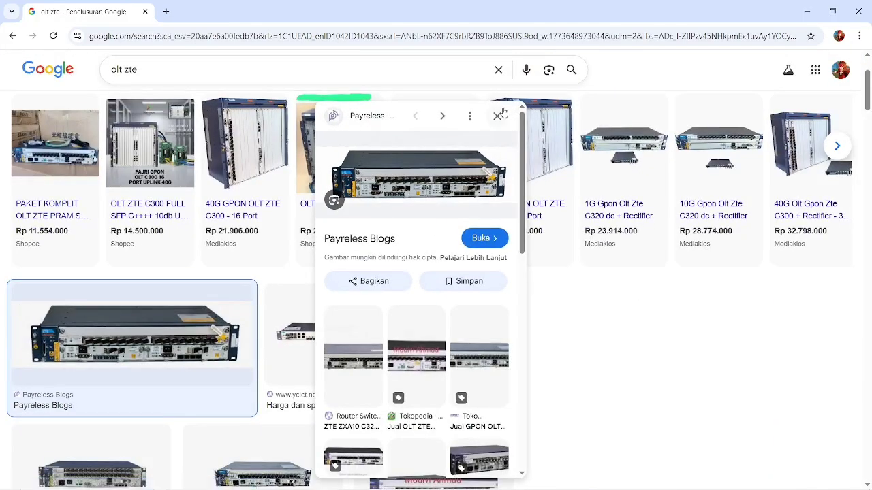
click(498, 114)
ctrl+scroll(502, 111, up, 3)
ctrl+scroll(509, 79, down, 3)
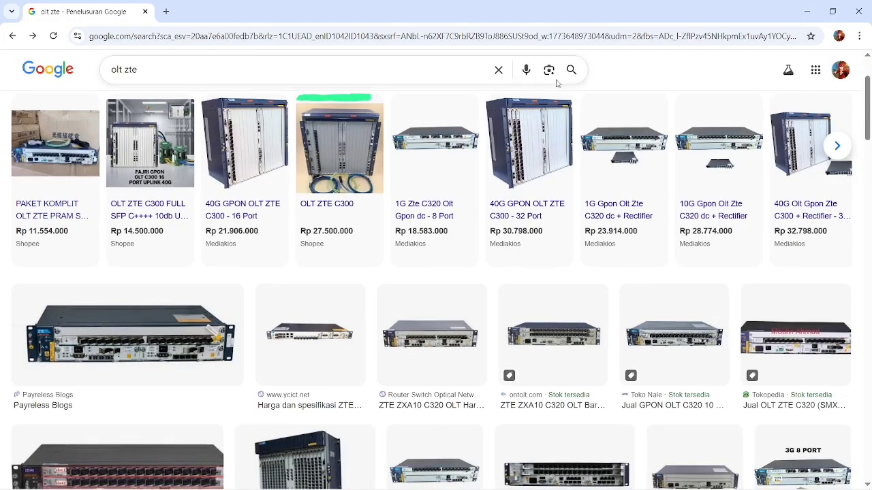
Replace the query with 'kabel fiber' and search for it.
click(498, 70)
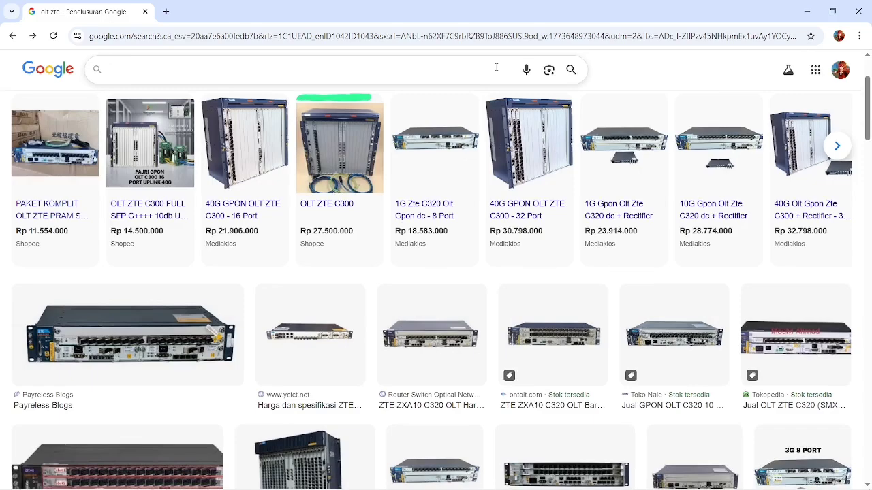
text(abel)
key(Home)
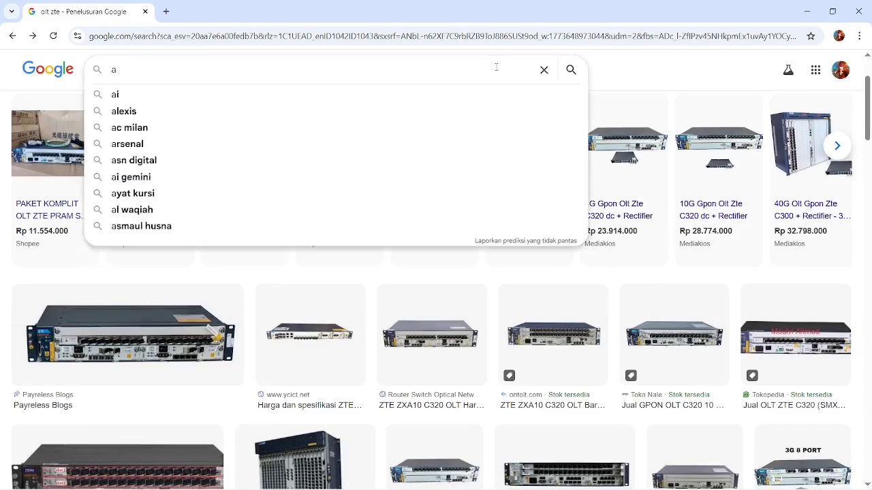
text(kabel fiber)
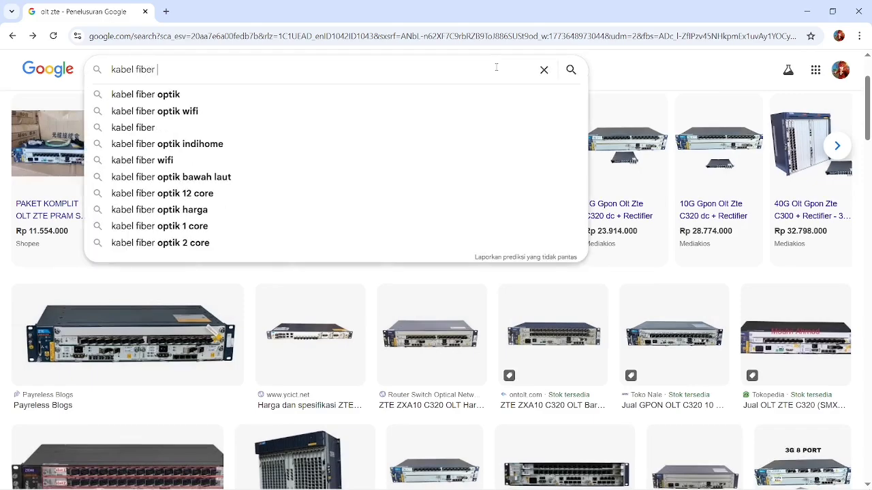
key(Return)
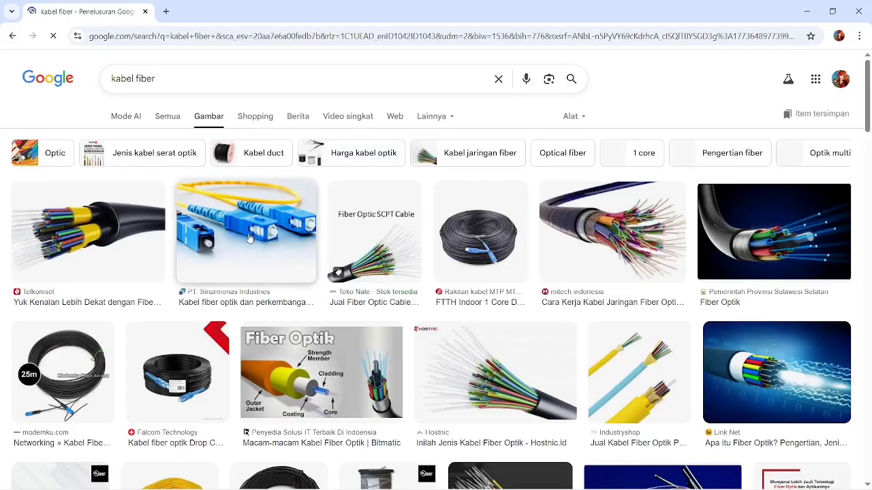
Search 'olt', preview the Tutorfiber OLT image, close it and clear the query.
click(498, 79)
text(olt)
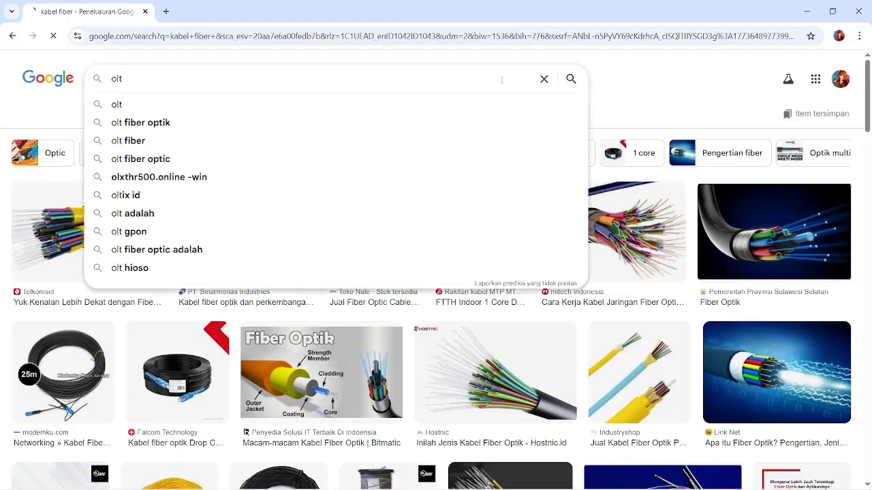
key(Return)
scroll(175, 293, down, 3)
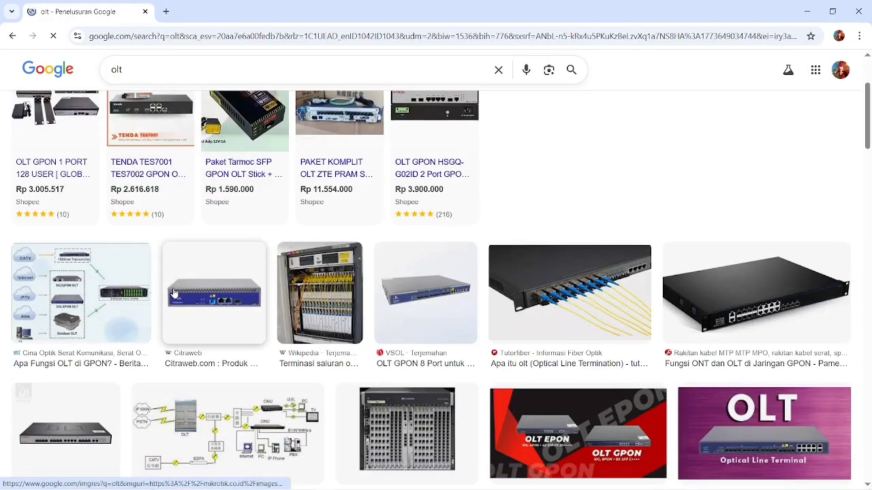
click(562, 294)
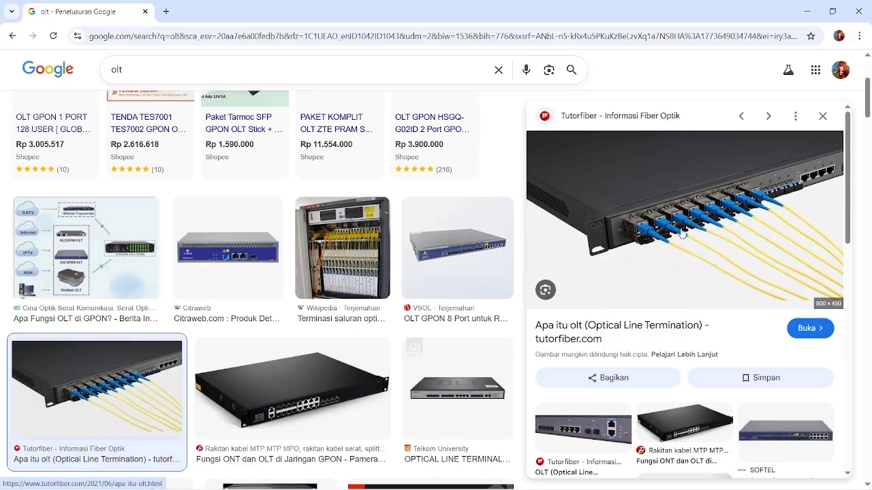
click(822, 117)
scroll(461, 195, up, 3)
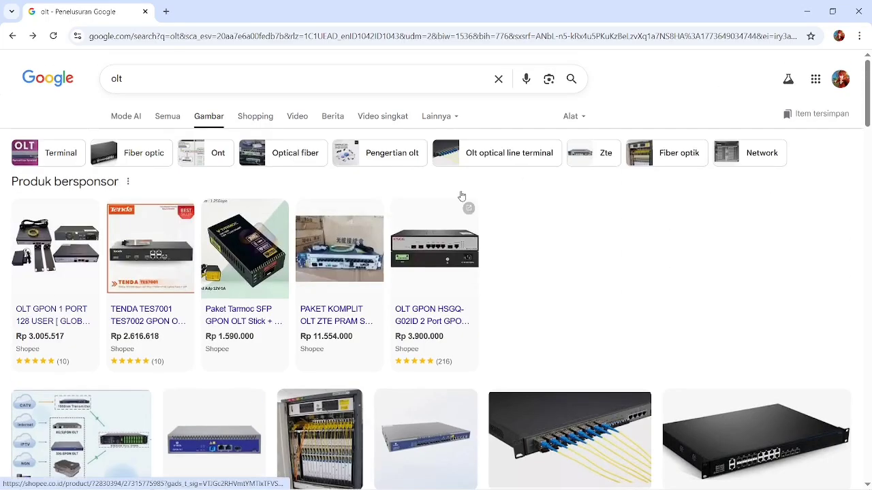
click(497, 80)
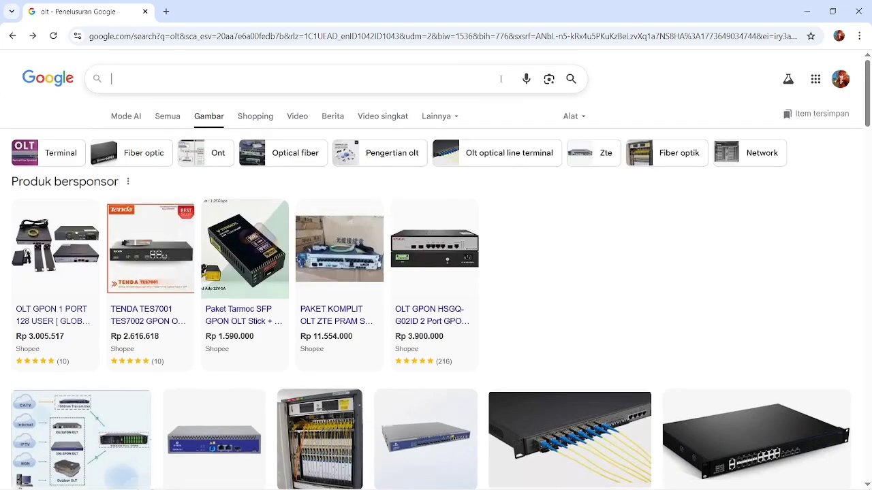
text(odc )
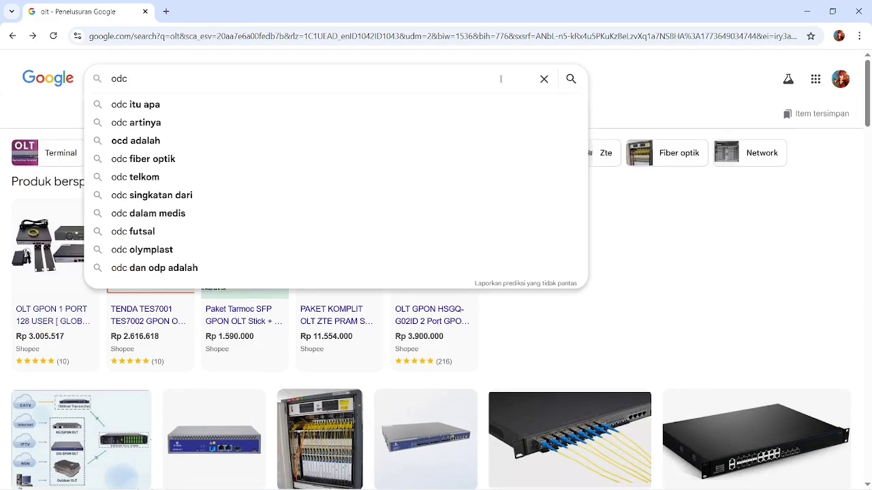
text(fiber)
key(Return)
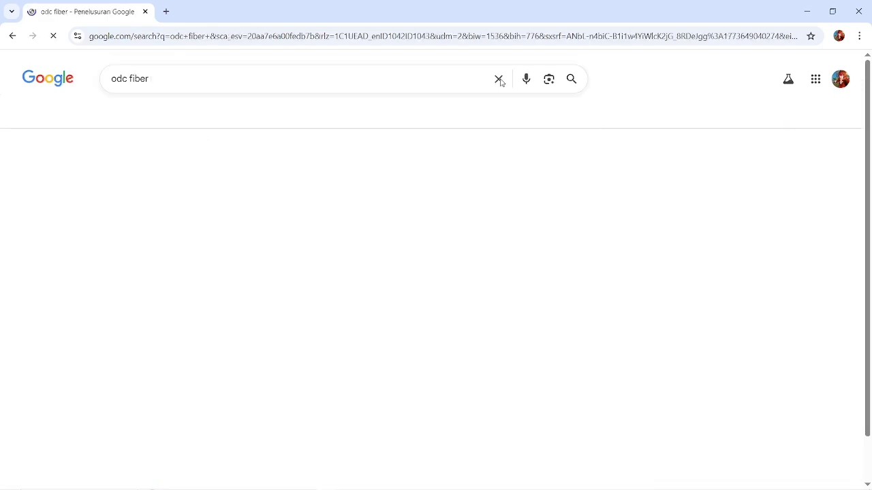
scroll(208, 255, down, 2)
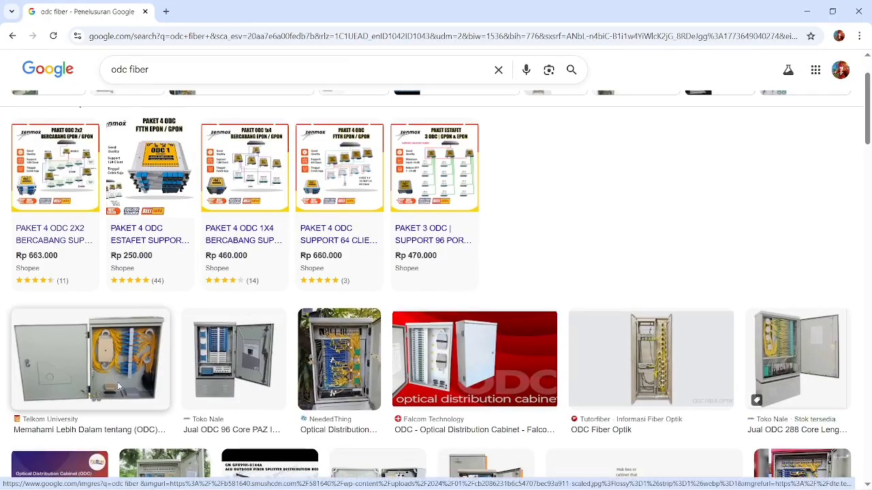
click(352, 388)
scroll(679, 247, up, 5)
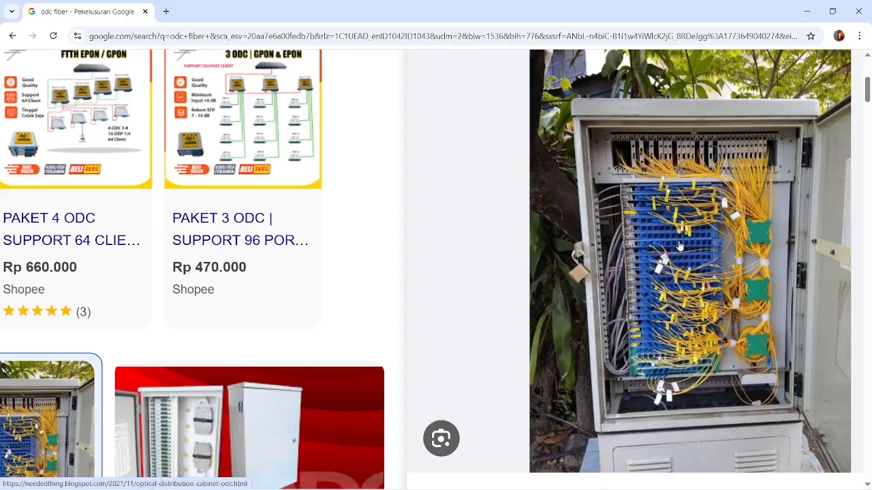
scroll(679, 245, down, 5)
scroll(742, 205, up, 4)
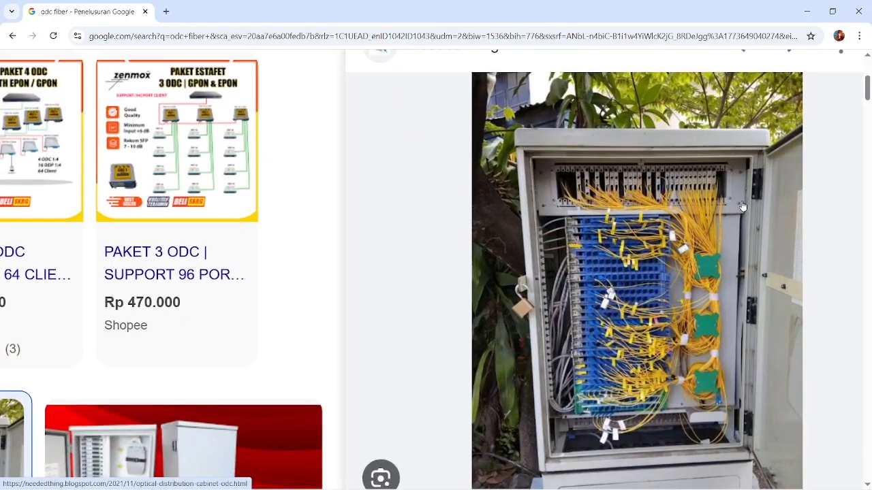
scroll(743, 206, up, 3)
scroll(657, 294, down, 2)
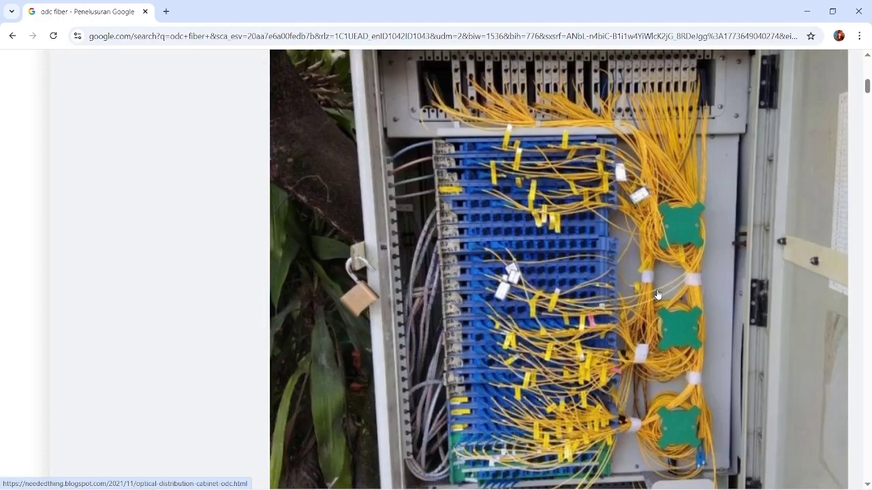
scroll(657, 294, up, 1)
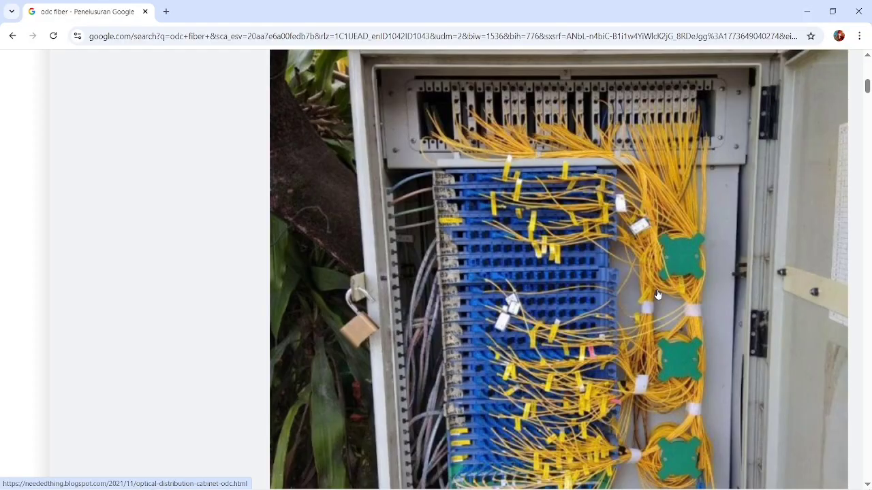
scroll(657, 294, down, 5)
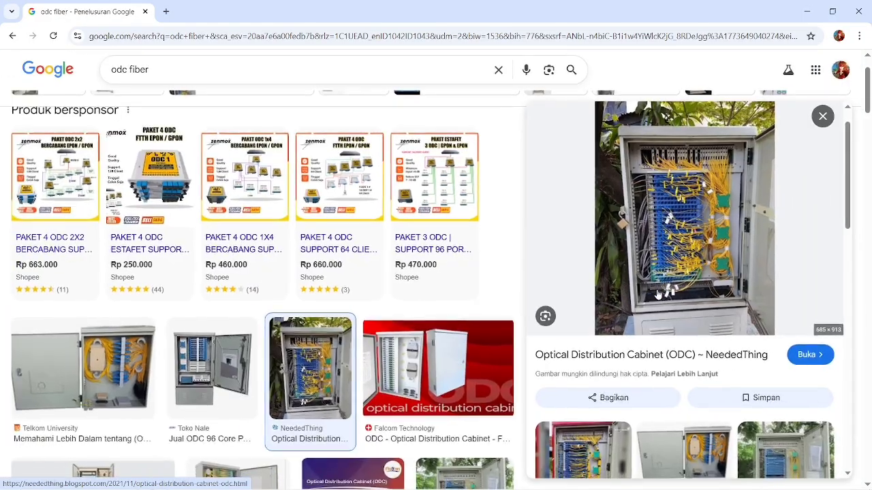
scroll(427, 239, up, 2)
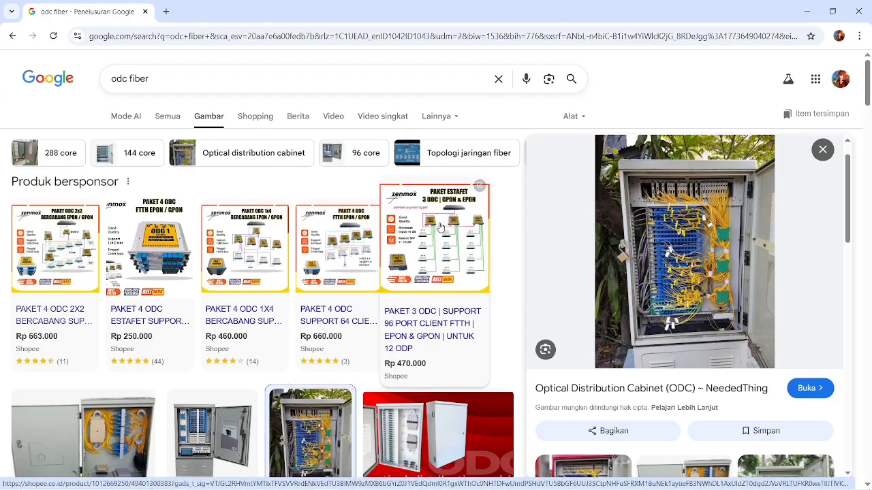
key(alt+Tab)
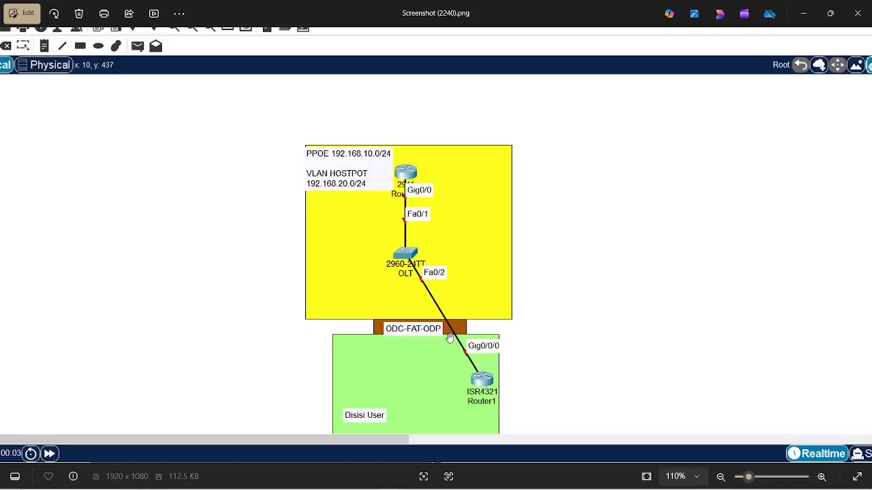
key(alt+Tab)
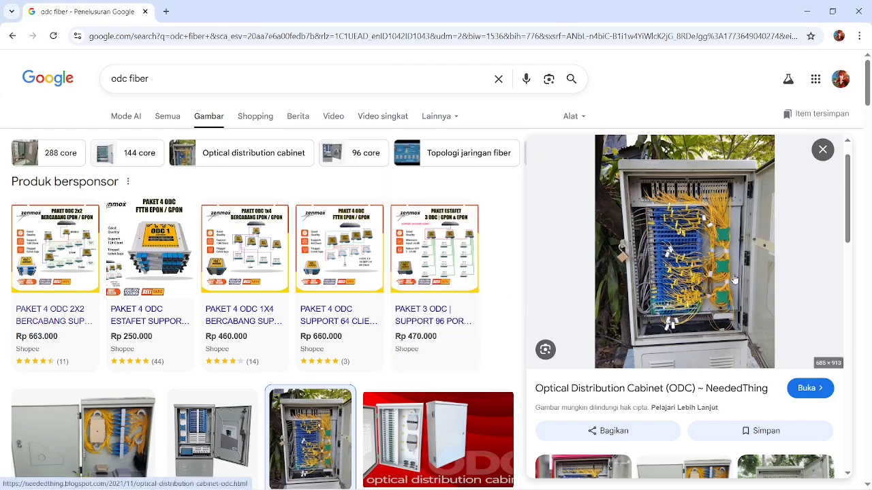
Clear the 'odc fiber' query from the search box after viewing the cabinet photo.
scroll(734, 239, up, 5)
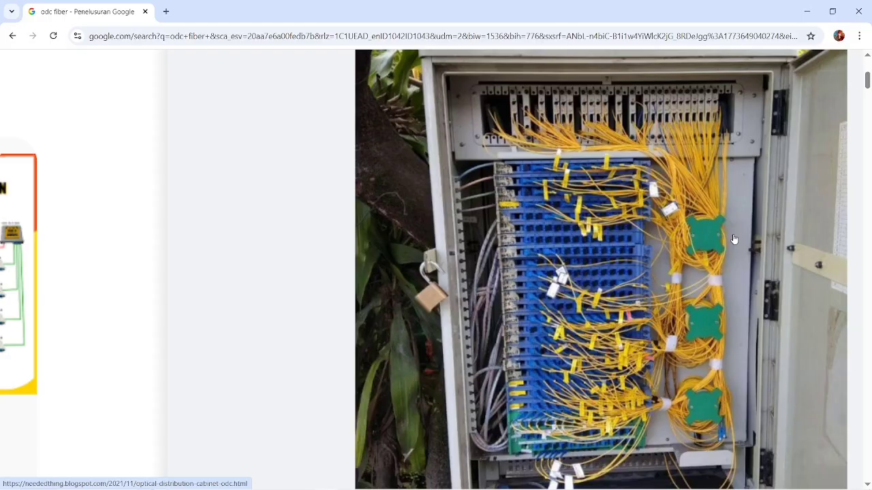
ctrl+scroll(733, 239, down, 5)
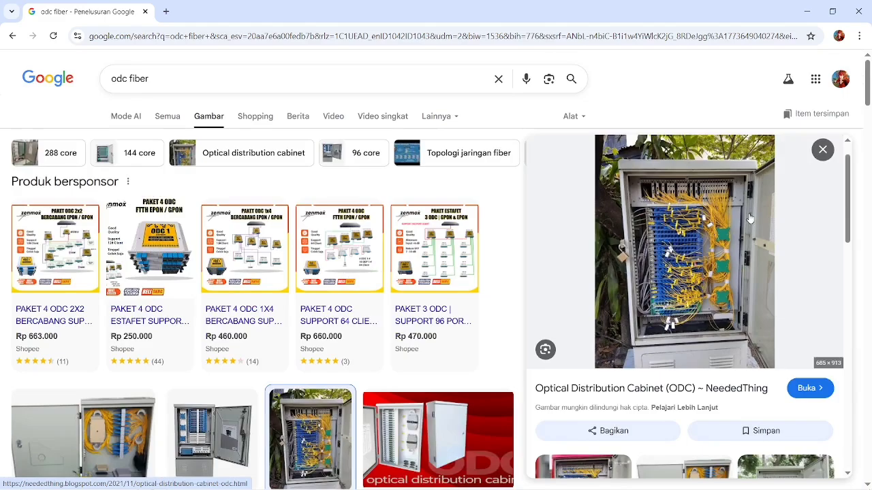
ctrl+scroll(672, 210, up, 6)
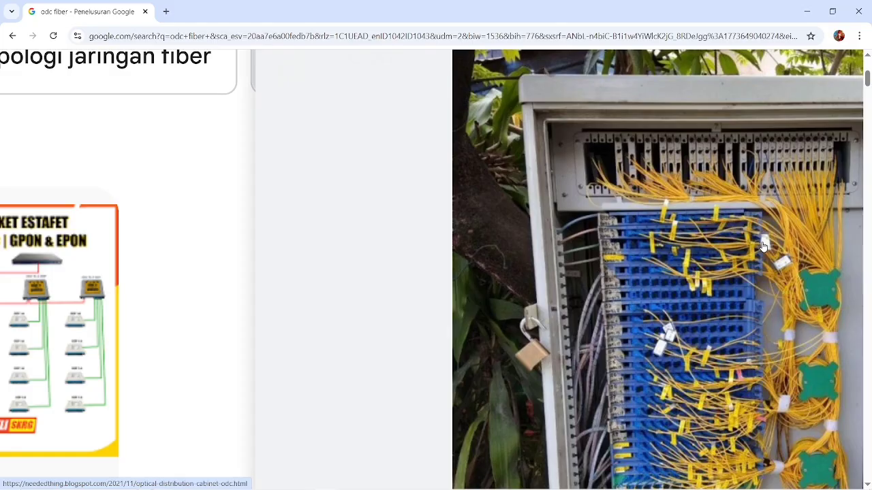
scroll(762, 246, down, 5)
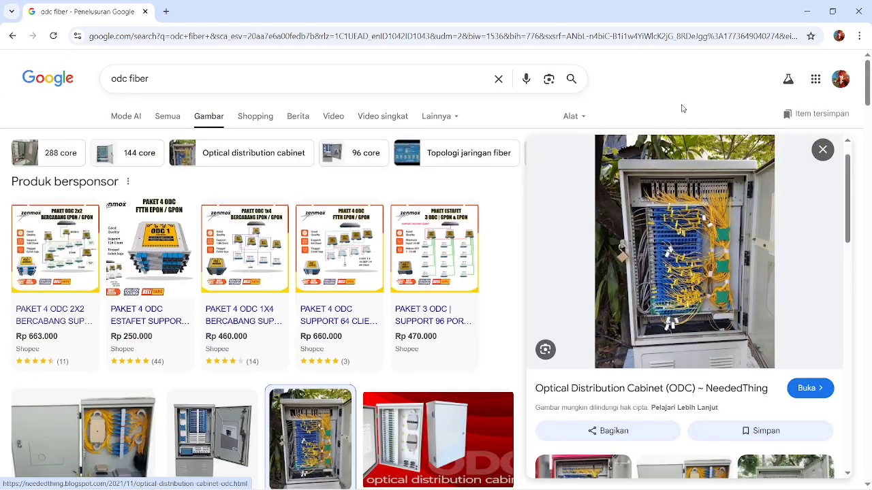
click(498, 78)
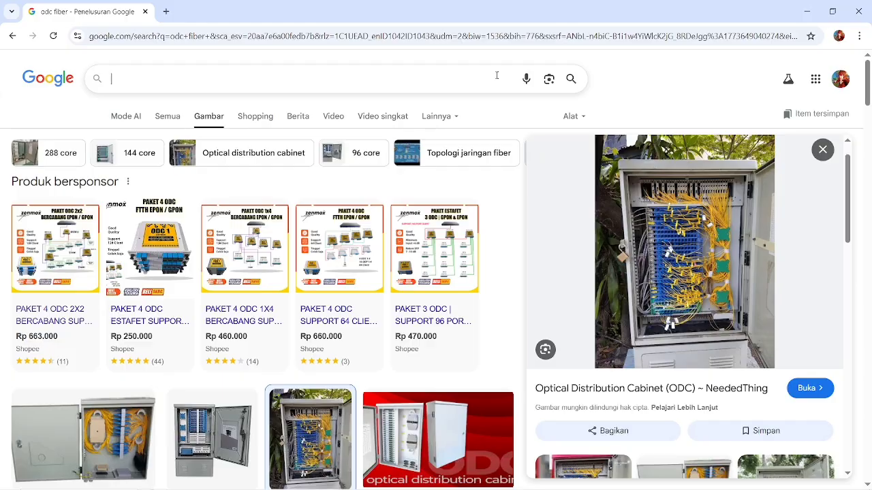
Search Google for 'konektor penambah redaman fiber optic'.
text(b)
key(BackSpace)
text(fas)
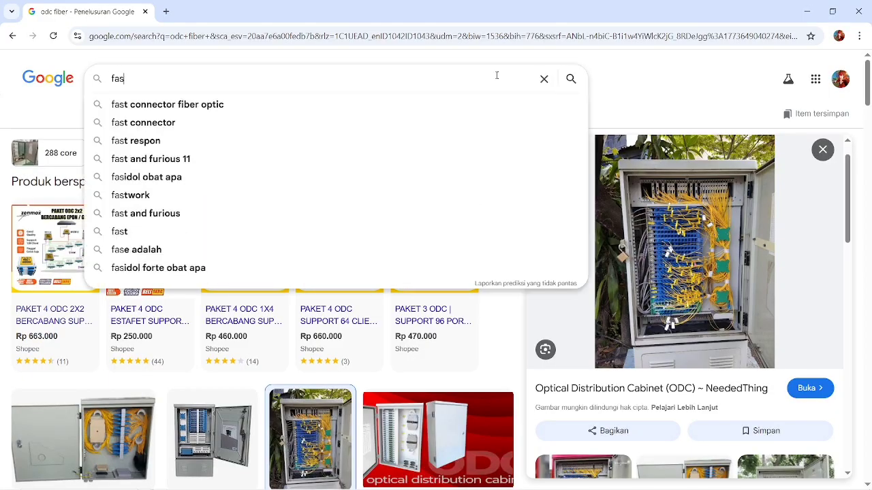
key(BackSpace)
key(BackSpace)
key(BackSpace)
text(konek)
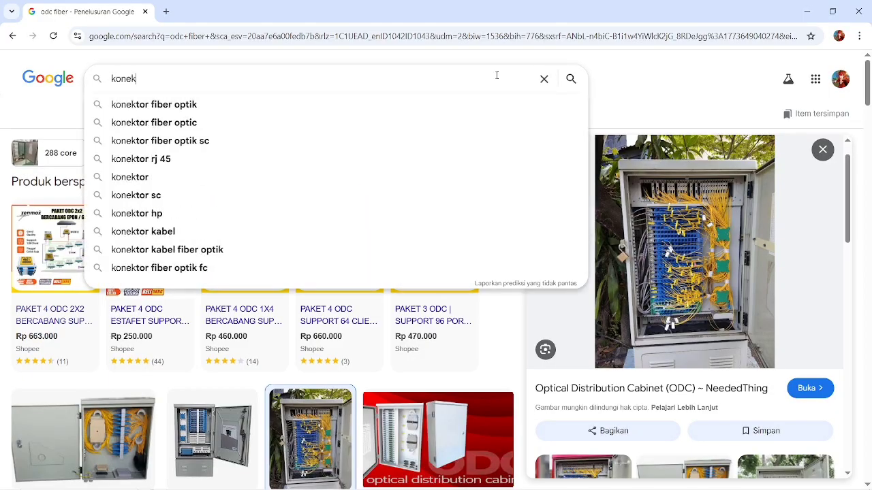
text(tor pengur)
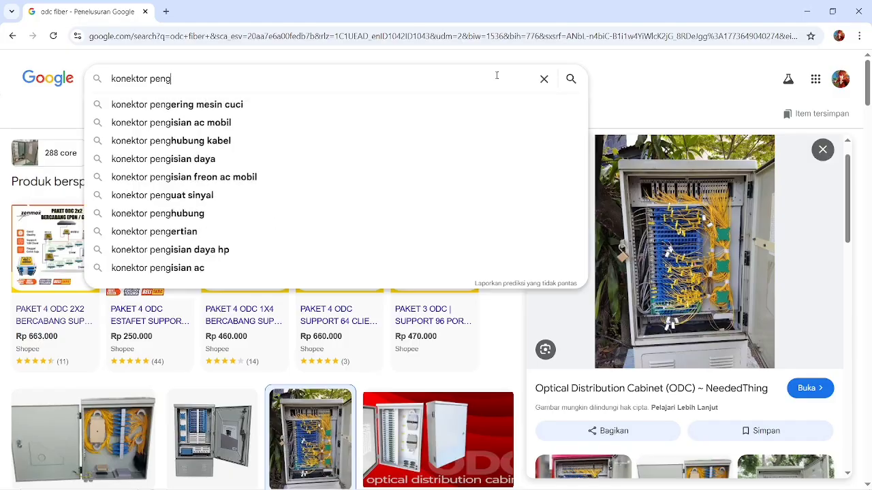
key(BackSpace)
key(BackSpace)
key(BackSpace)
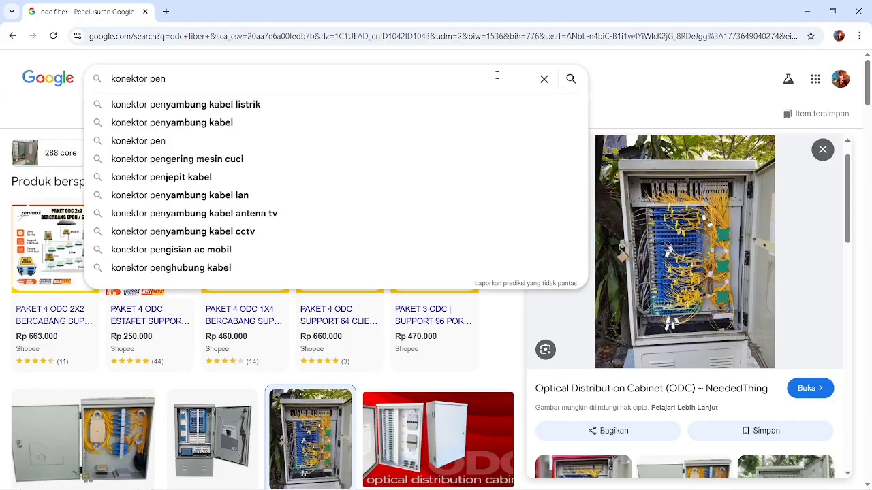
text(ambah re)
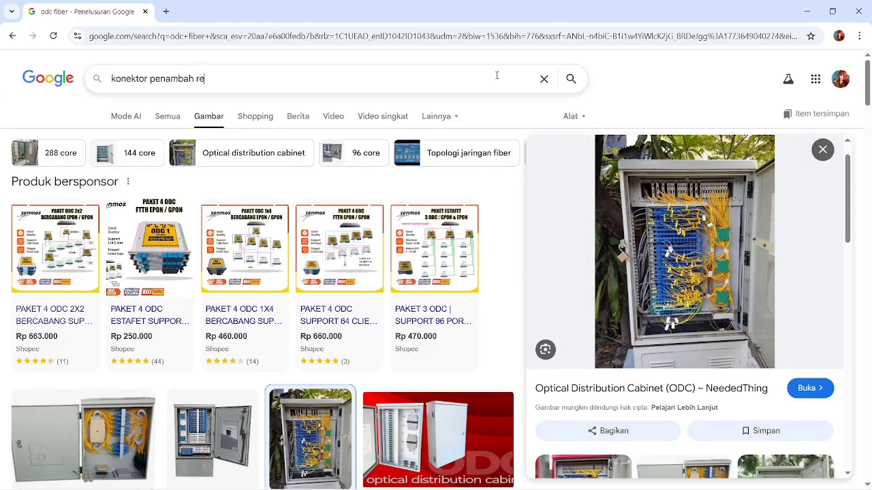
text(daman fiber optic)
key(Return)
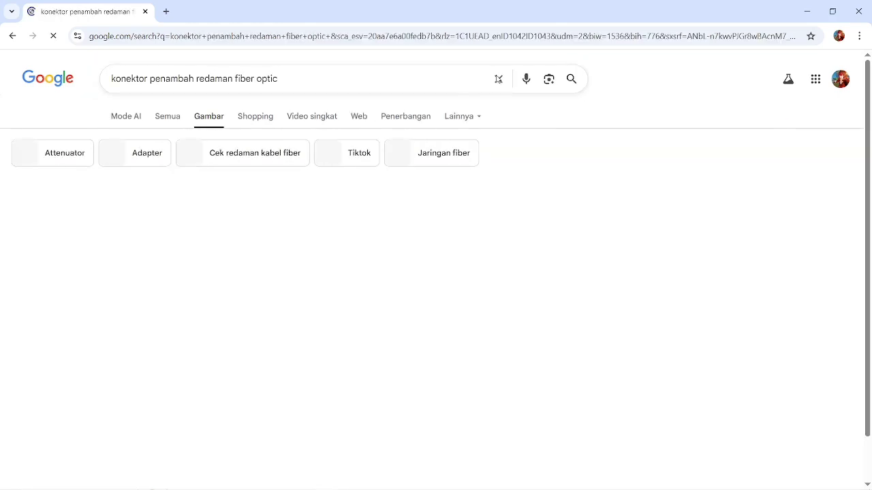
Browse the attenuator image results and preview the YouTube laser attenuation video.
scroll(247, 301, up, 3)
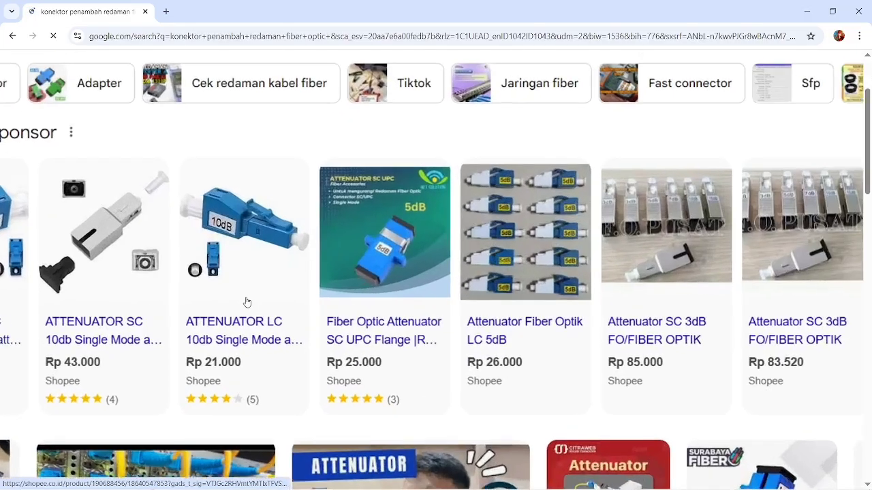
scroll(269, 317, down, 3)
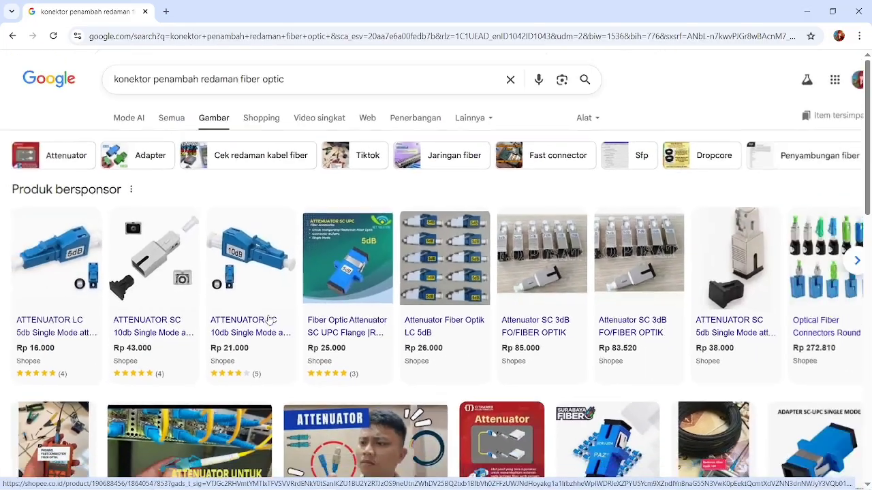
scroll(270, 320, down, 1)
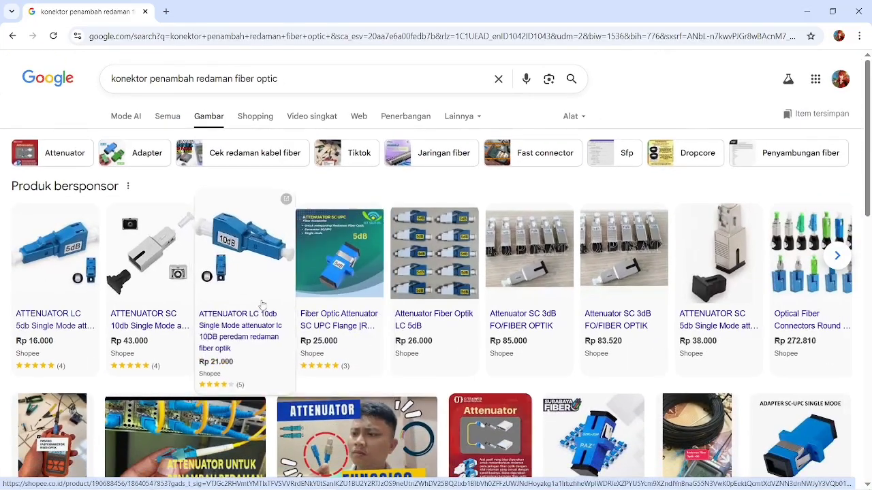
scroll(298, 306, up, 3)
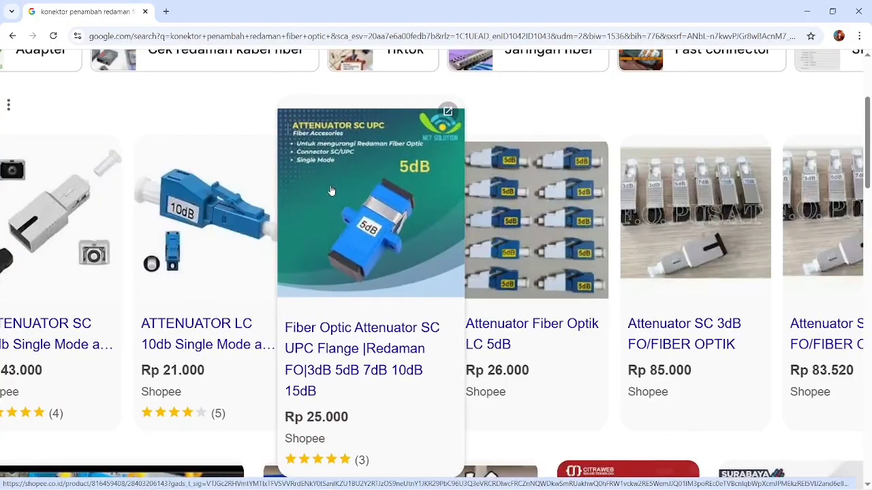
scroll(350, 230, down, 3)
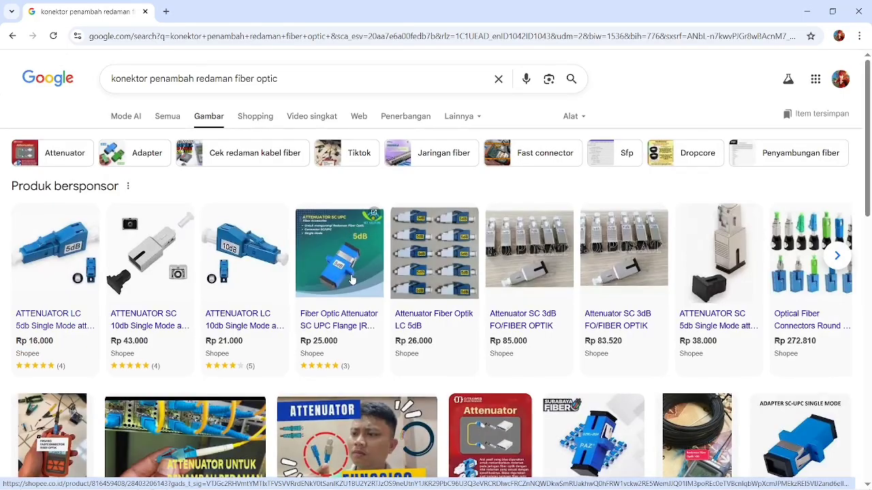
scroll(352, 279, down, 3)
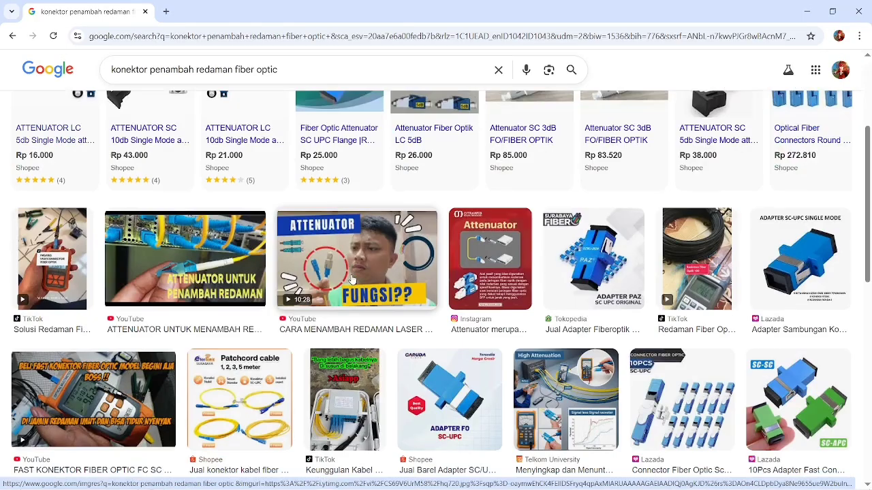
scroll(351, 279, down, 1)
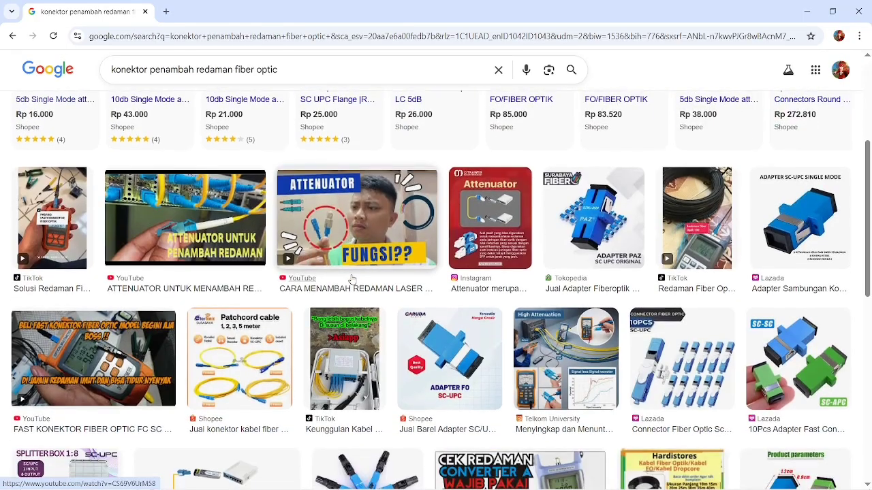
scroll(352, 279, up, 3)
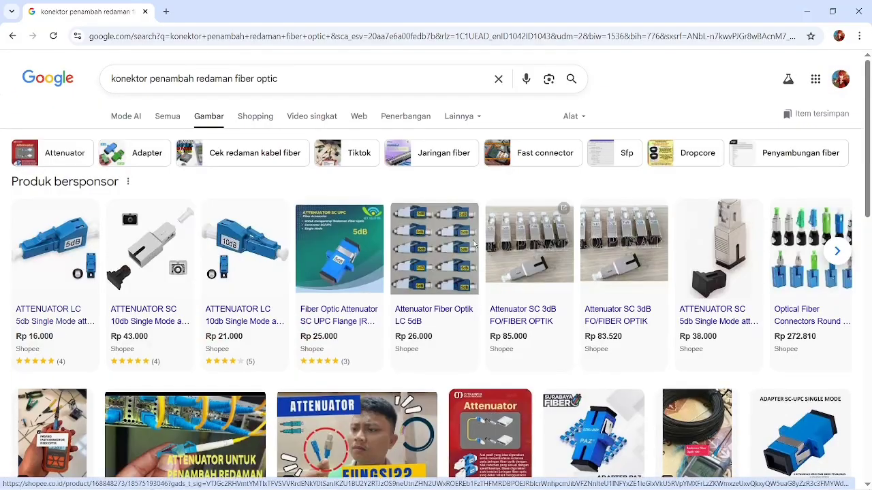
scroll(410, 364, down, 2)
click(378, 341)
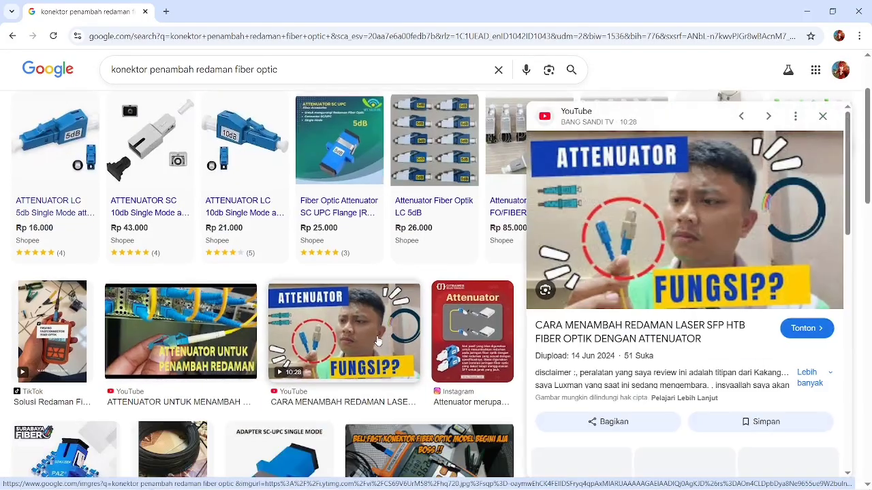
Look over the video preview, then switch to the topology screenshot in Photos.
scroll(633, 265, up, 5)
scroll(633, 265, down, 1)
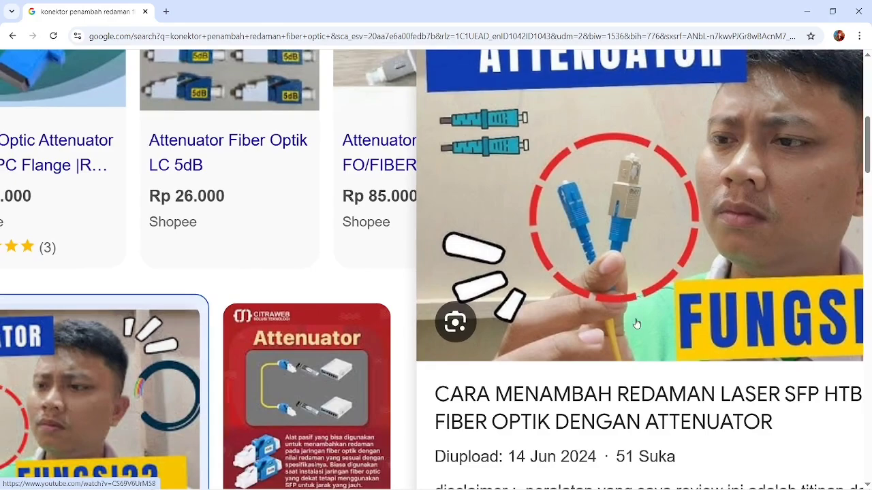
scroll(634, 323, down, 4)
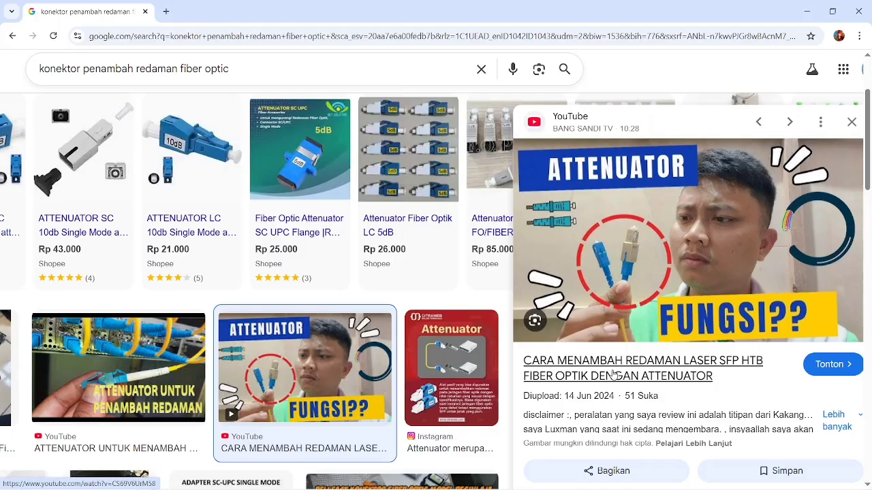
scroll(613, 374, down, 2)
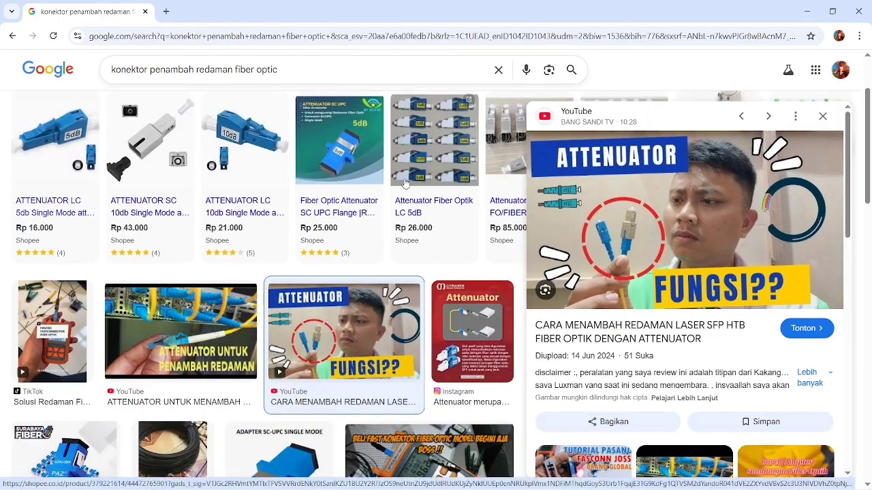
scroll(405, 184, up, 2)
key(alt+Tab)
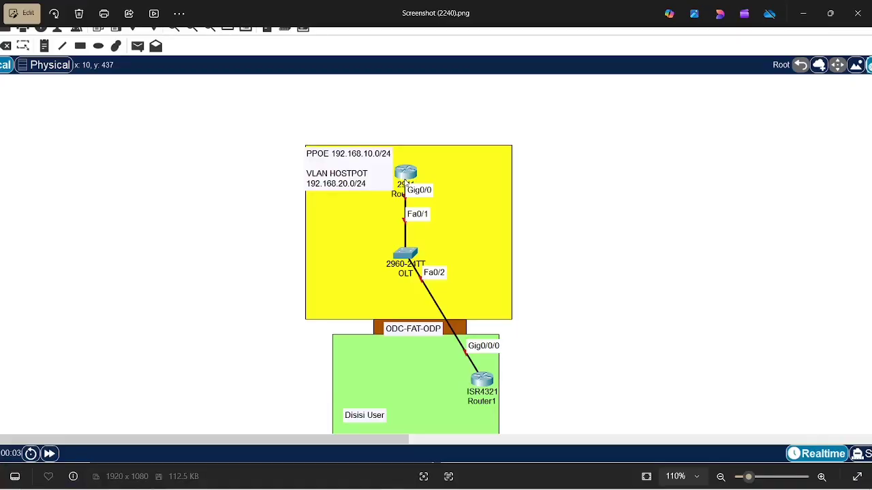
Zoom the topology screenshot to read the PPOE 192.168.10.0/24 and VLAN HOSTPOT 192.168.20.0/24 labels.
scroll(407, 183, up, 3)
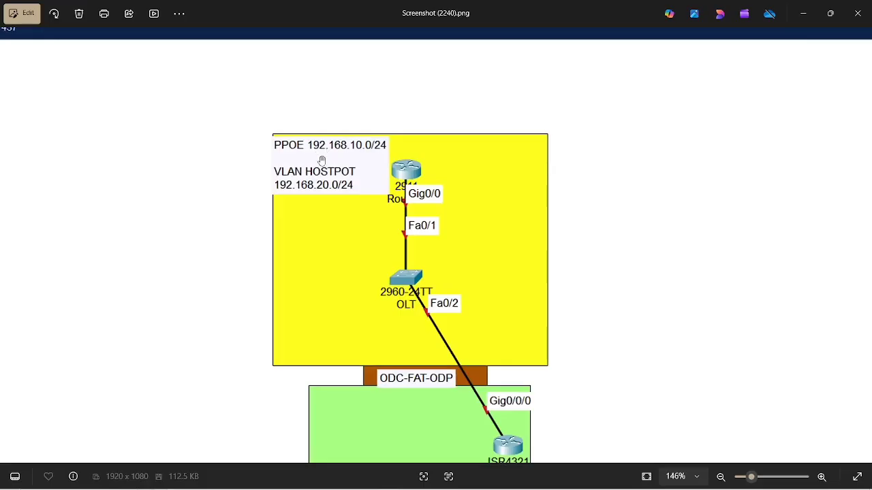
scroll(389, 192, down, 1)
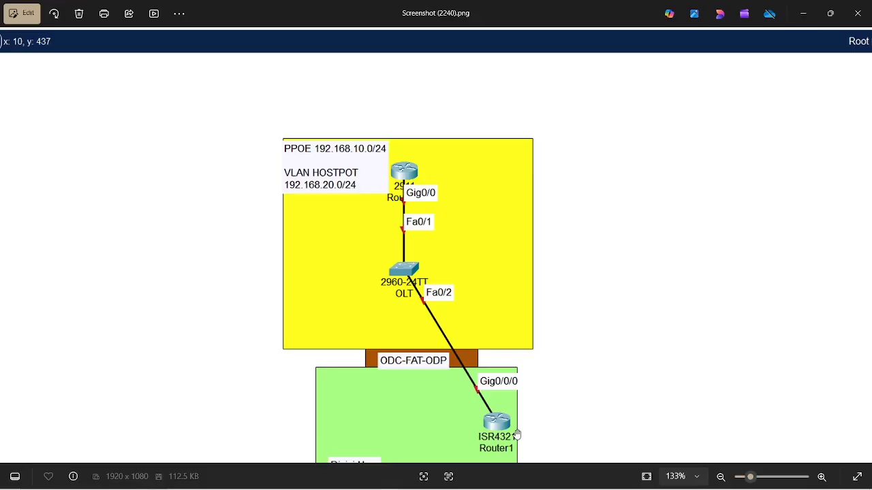
Minimize Chrome and Photos to reveal the desktop.
key(alt+Tab)
key(alt+Tab)
key(alt+Tab)
key(alt+Tab)
key(alt+Tab)
key(alt+Tab)
key(alt+Tab)
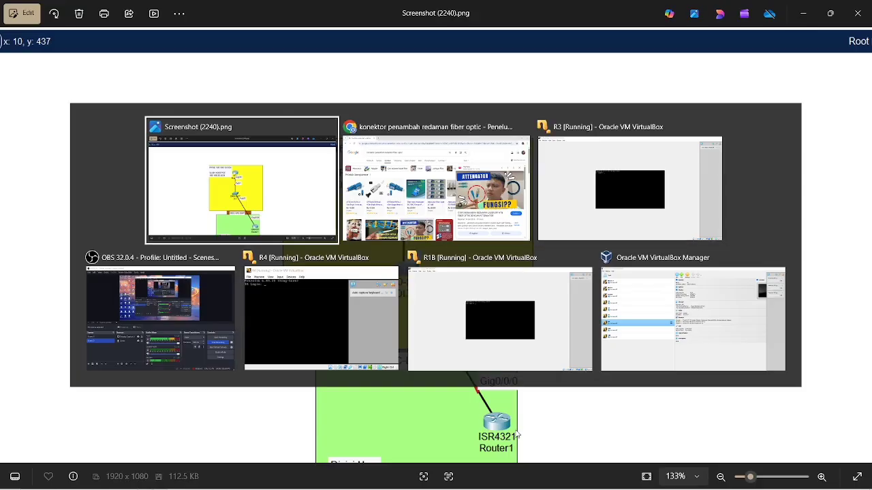
key(alt+Tab)
key(alt+Tab)
key(alt+Tab)
key(alt+Tab)
key(alt+Tab)
key(alt+Tab)
key(alt+Tab)
key(alt+Tab)
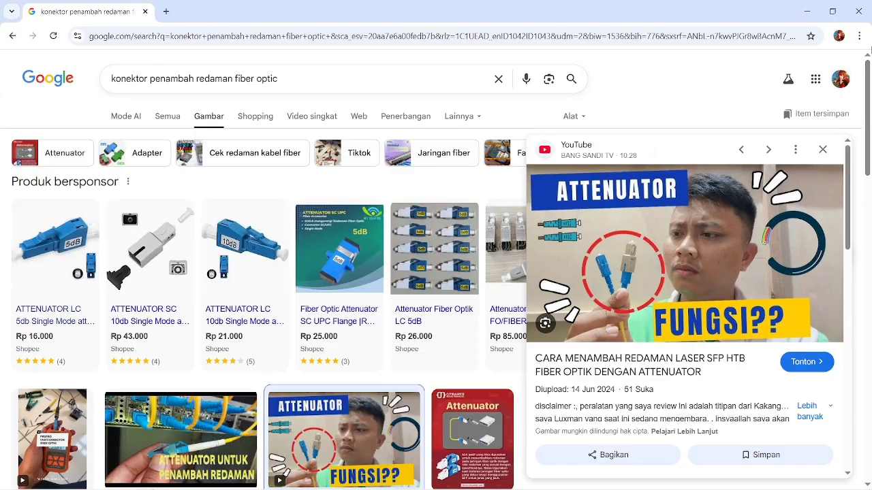
click(810, 11)
click(814, 11)
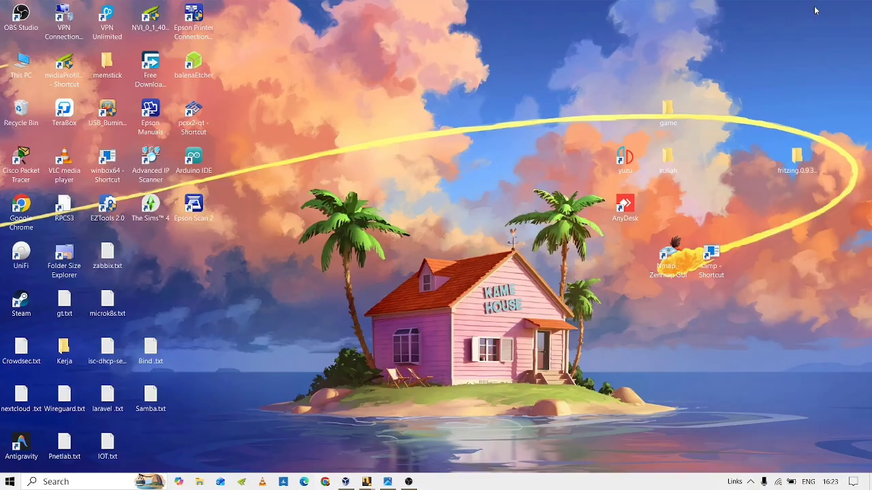
click(69, 481)
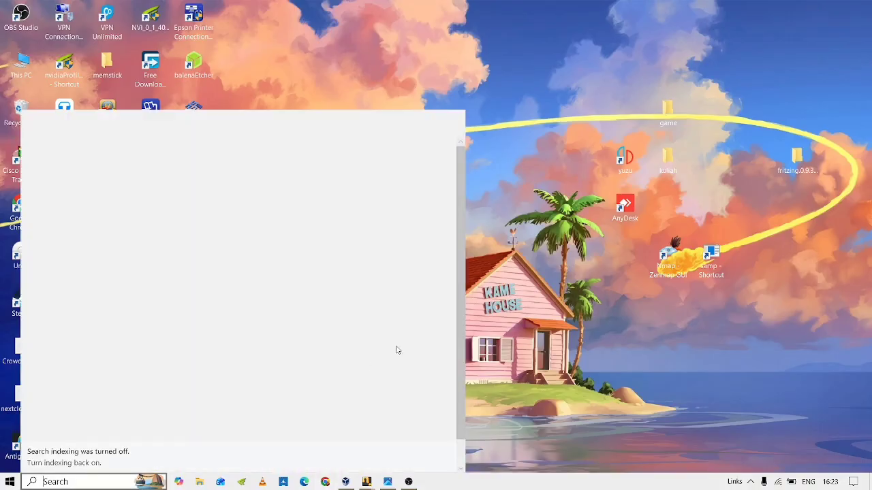
key(Escape)
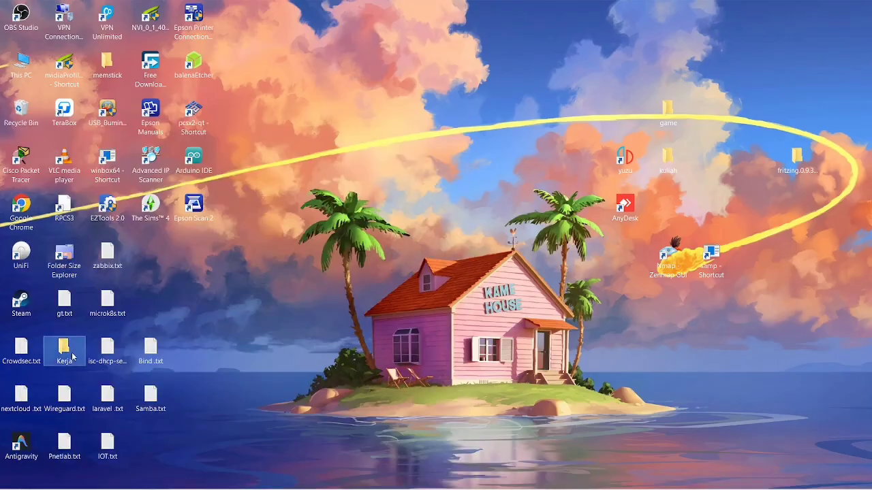
Open the Kerja\Winbox folder and launch winbox64.exe.
double_click(49, 346)
key(alt+Tab)
key(alt+Tab)
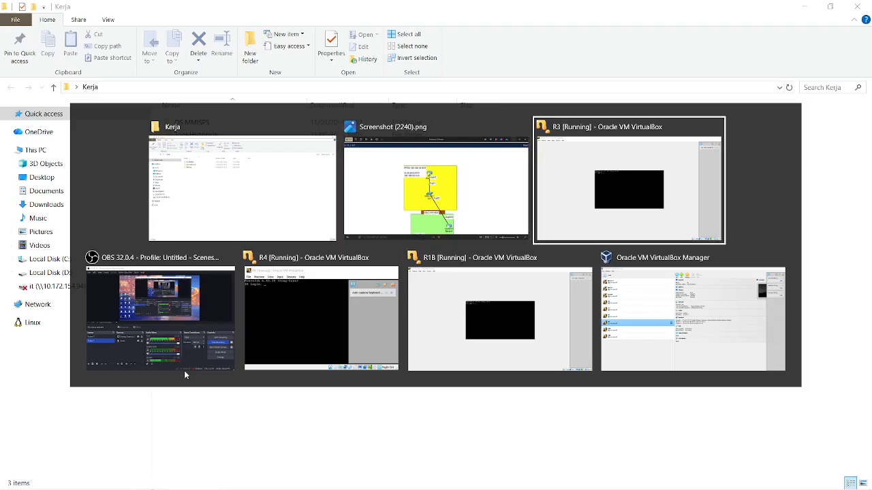
click(184, 375)
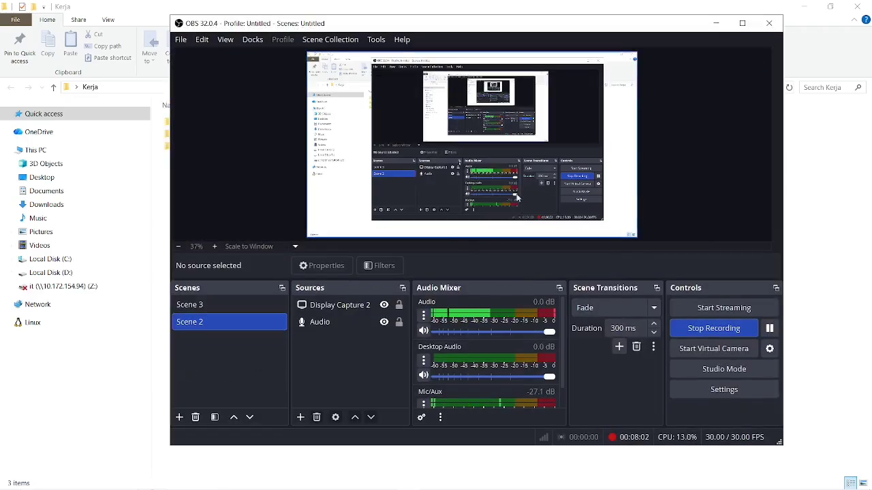
click(716, 24)
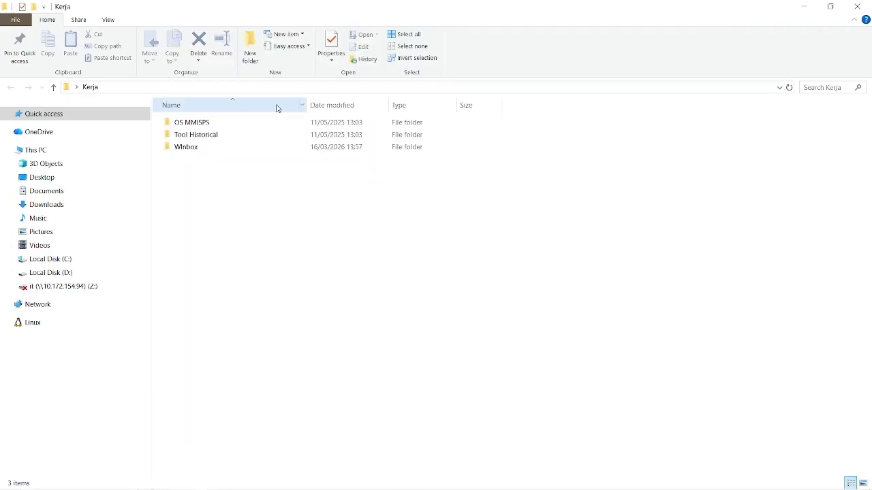
double_click(211, 147)
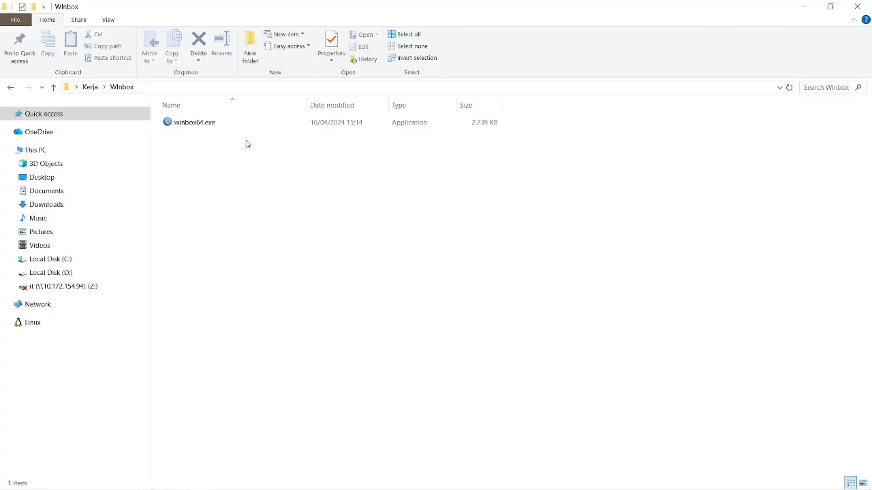
double_click(215, 122)
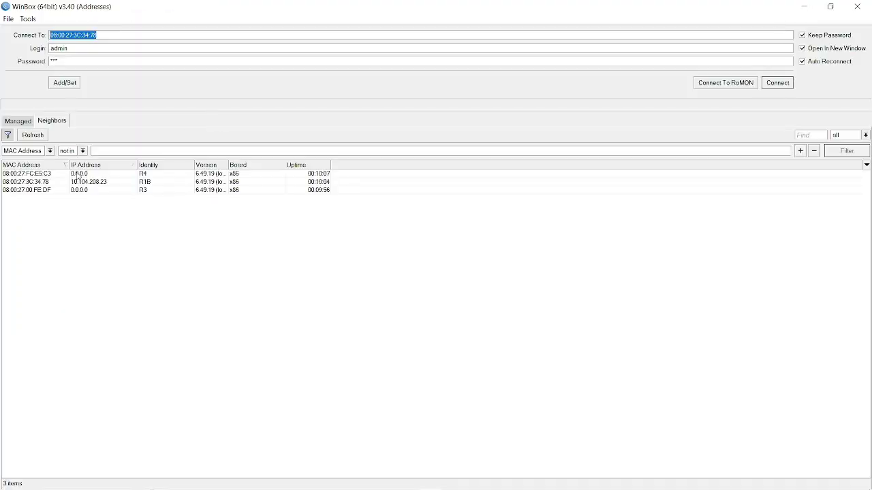
Select neighbor router R1B, recheck the topology screenshot, and connect to R1B.
click(27, 182)
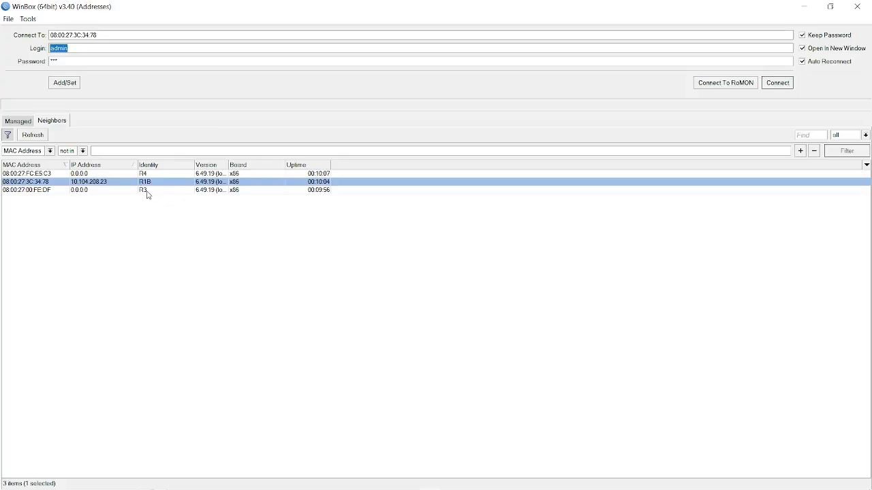
key(alt+Tab)
key(alt+Tab)
key(alt+Tab)
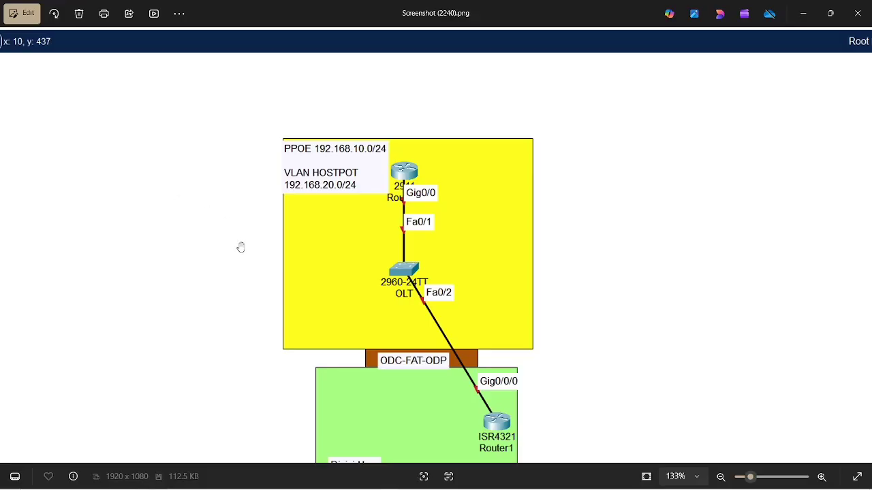
key(alt+Tab)
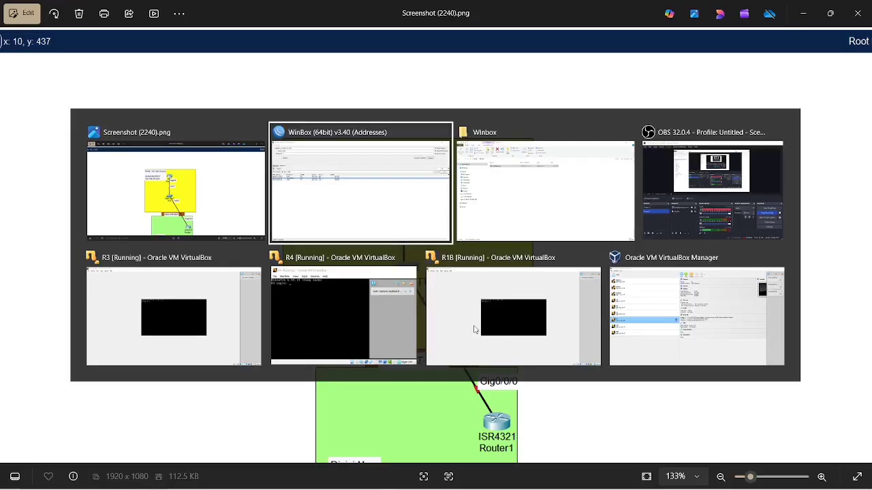
key(alt+Tab)
key(alt+Tab)
key(alt+Tab)
key(alt+Tab)
key(alt+Tab)
key(alt+Tab)
key(alt+Tab)
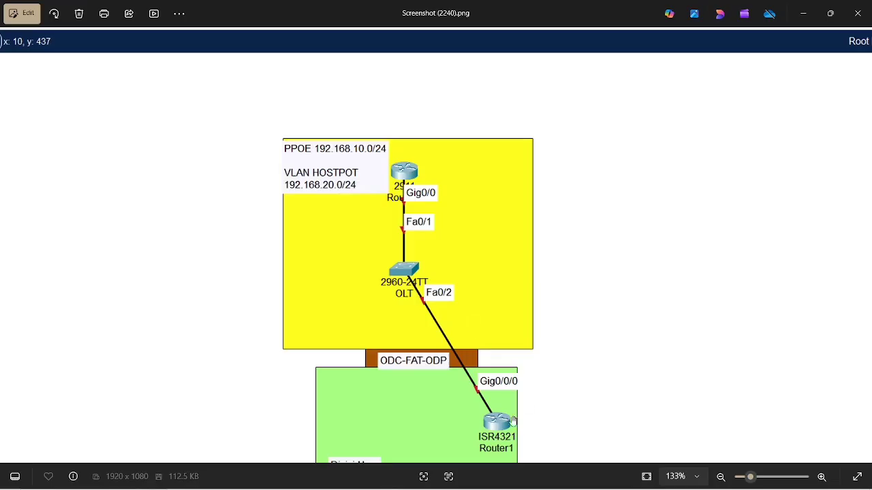
key(alt+Tab)
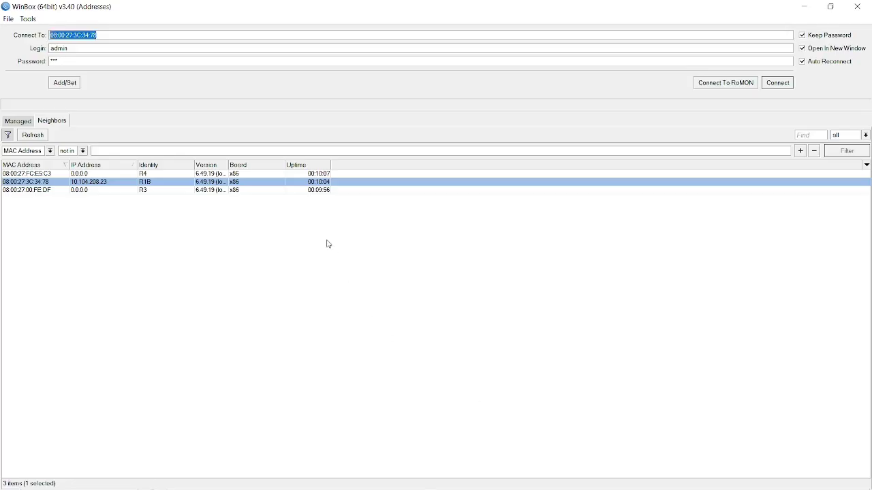
click(789, 86)
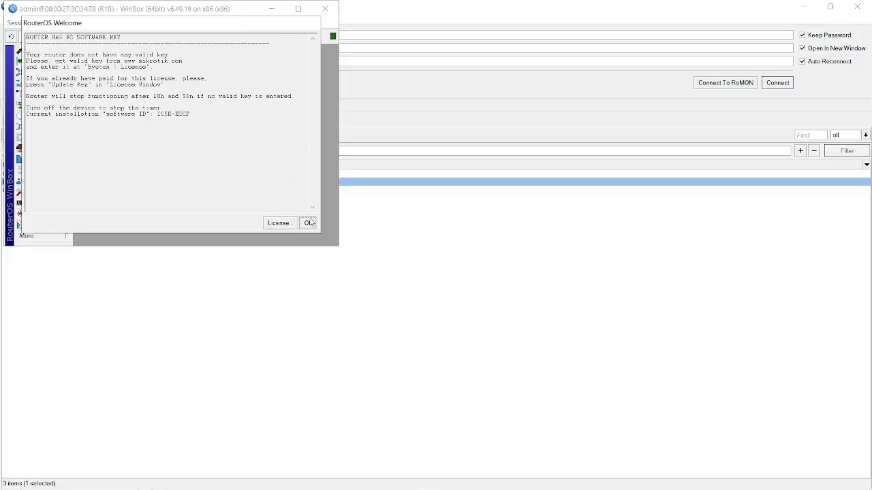
Remove the two stopped unknown-interface clients from R1B's DHCP Client list.
click(308, 222)
click(298, 9)
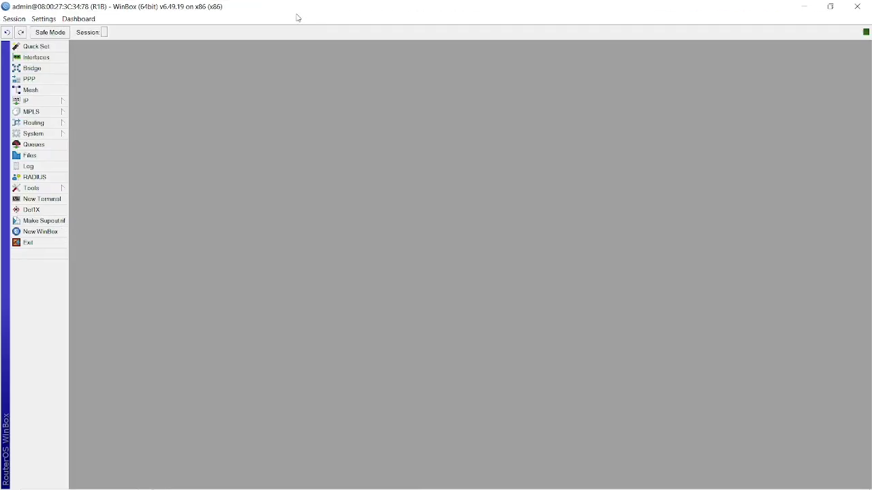
click(51, 102)
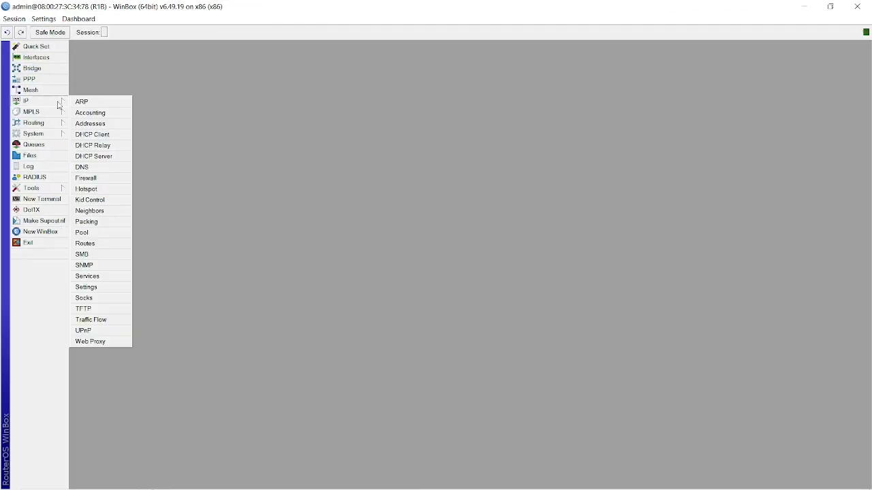
click(110, 135)
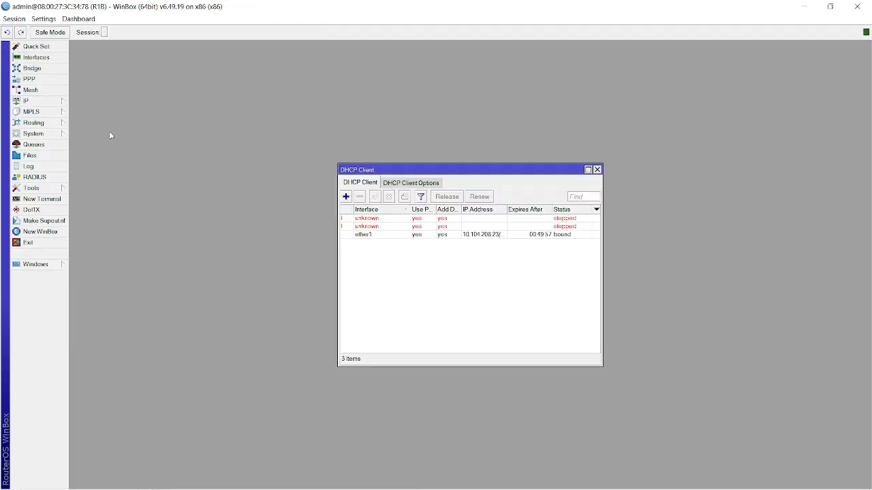
click(373, 219)
shift+click(372, 225)
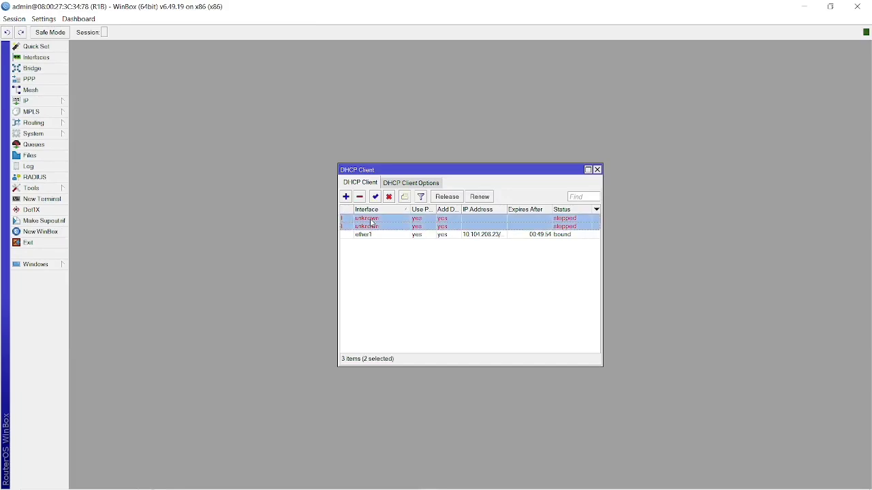
click(360, 198)
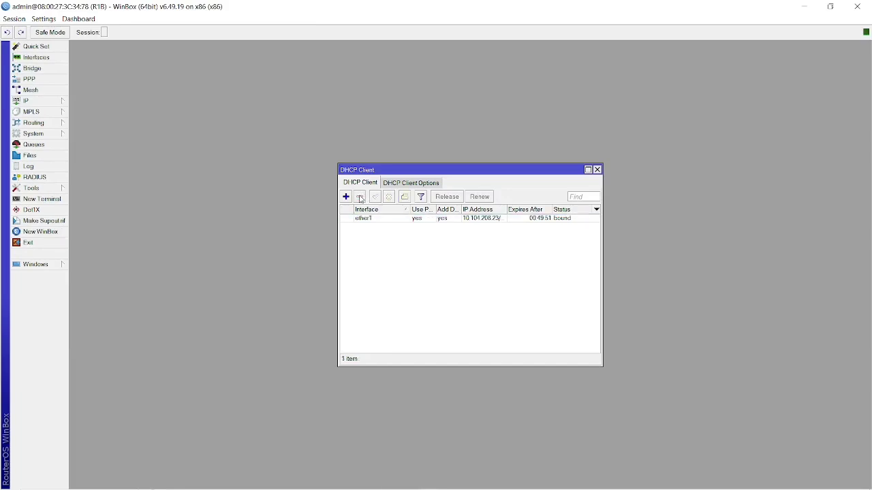
Review the bound ether1 DHCP client and close it unchanged.
click(391, 225)
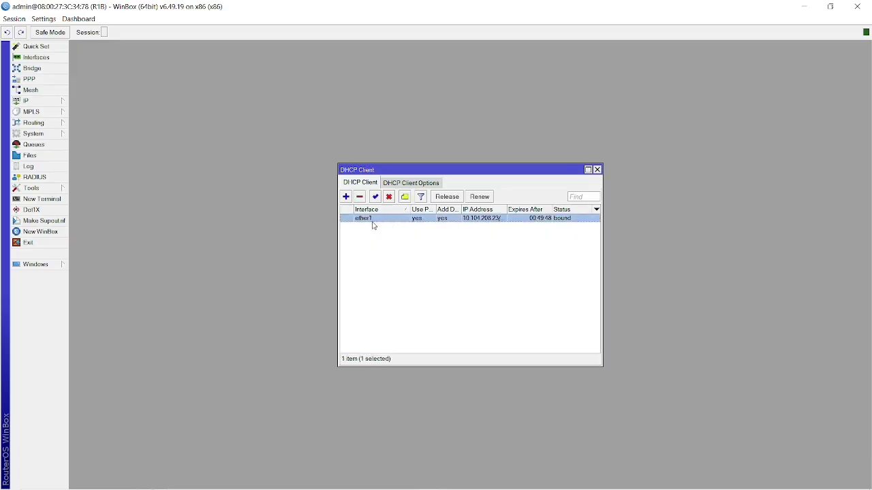
double_click(374, 225)
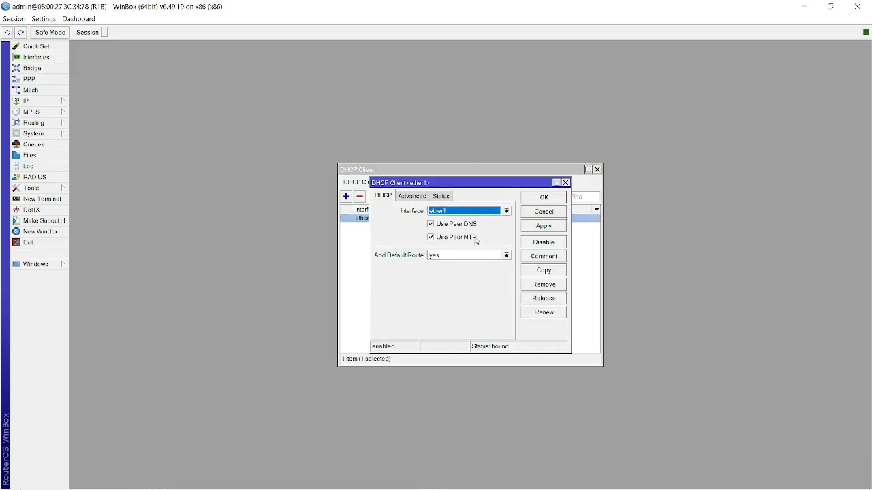
click(544, 197)
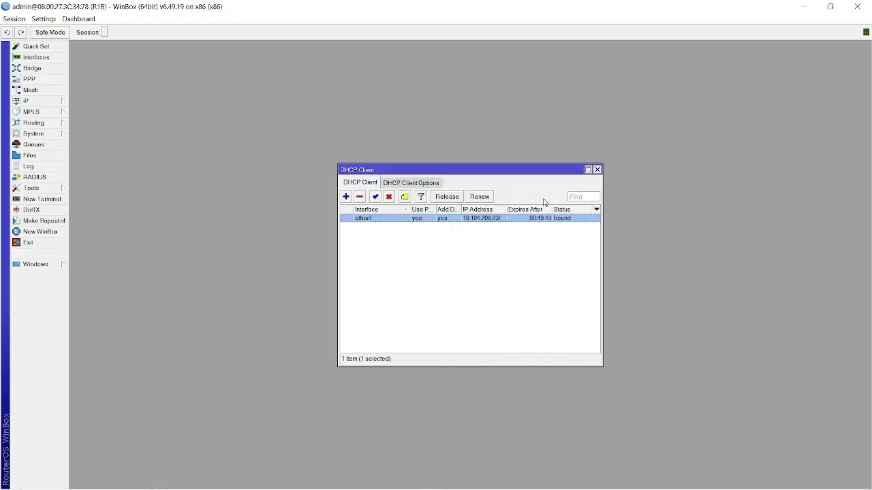
click(52, 102)
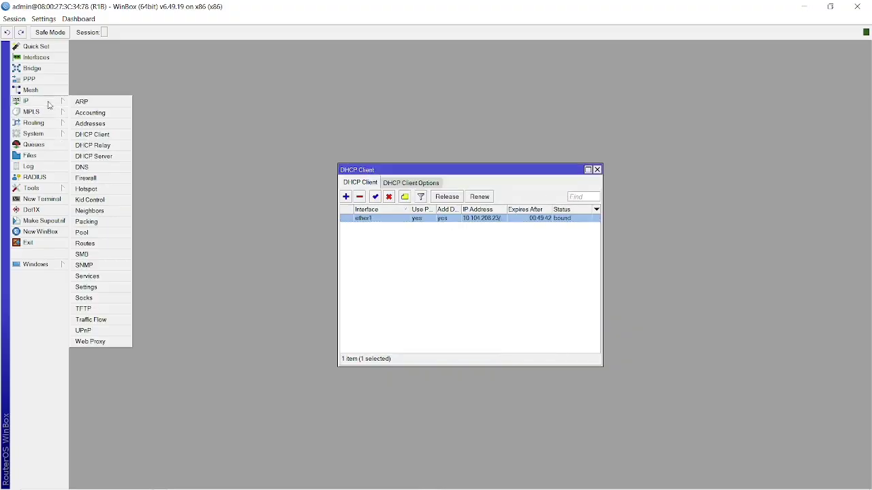
Look over the 192.168.10.1/24 address and the route list, discarding a new route.
click(103, 122)
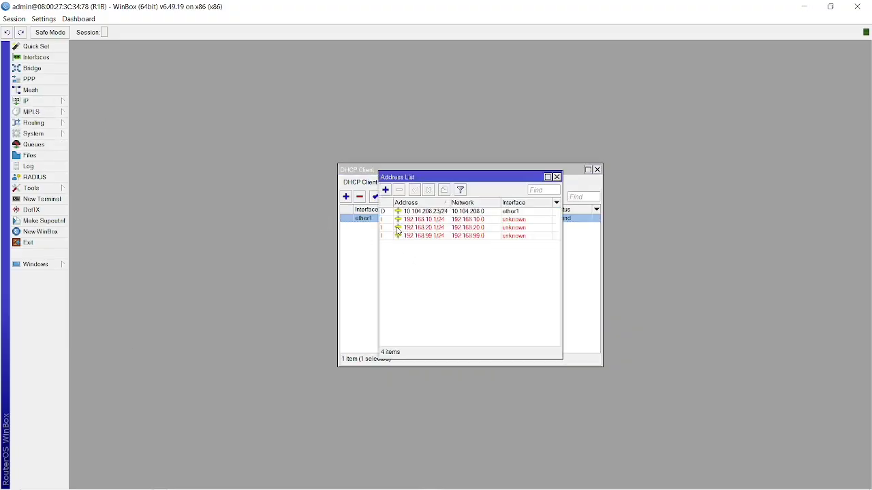
click(393, 221)
click(432, 275)
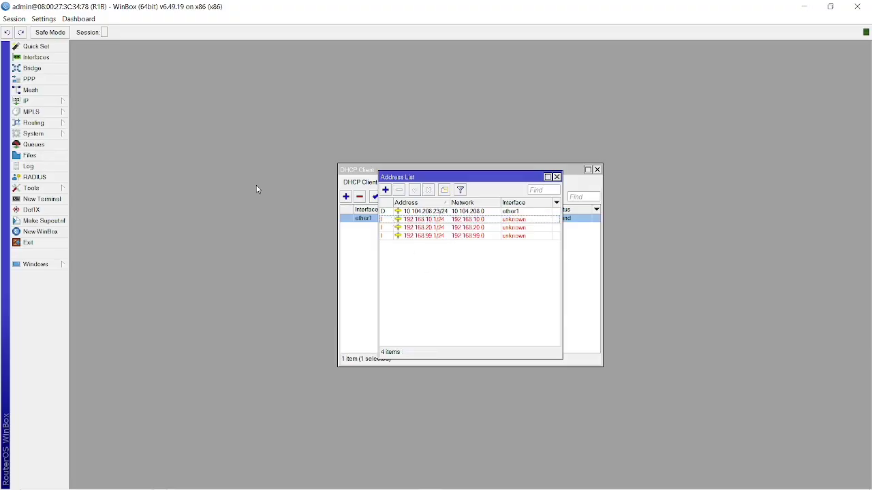
click(41, 101)
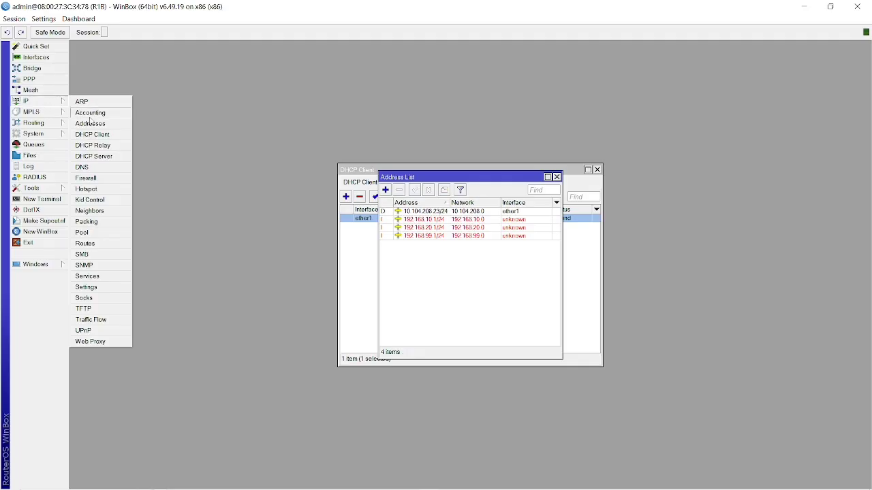
click(86, 244)
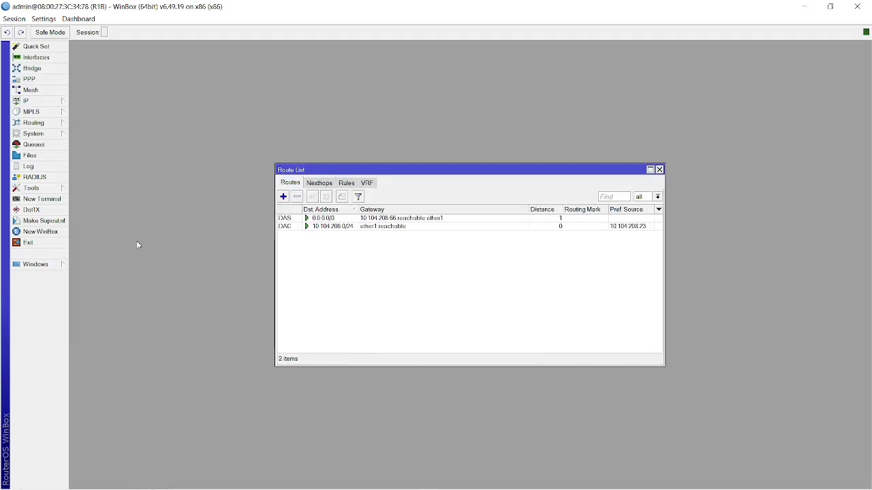
click(283, 196)
click(531, 203)
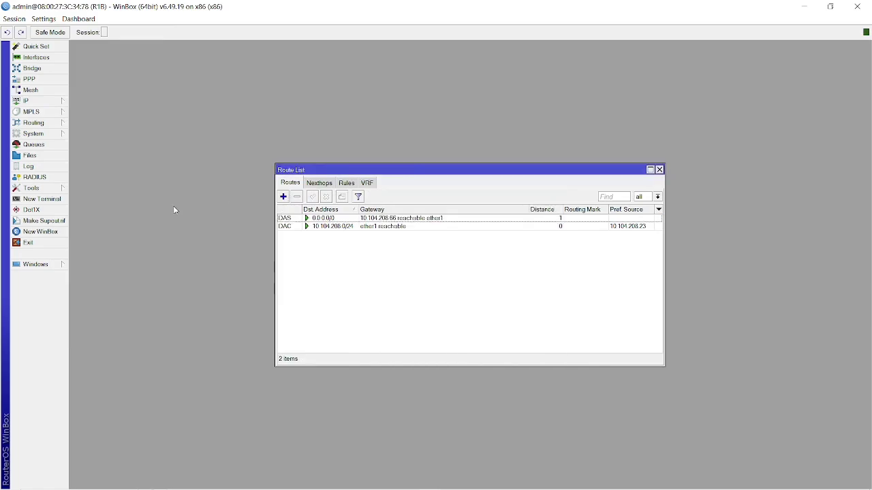
Check the DNS settings with static server 192.168.20.1, then bring up the firewall rules.
click(48, 101)
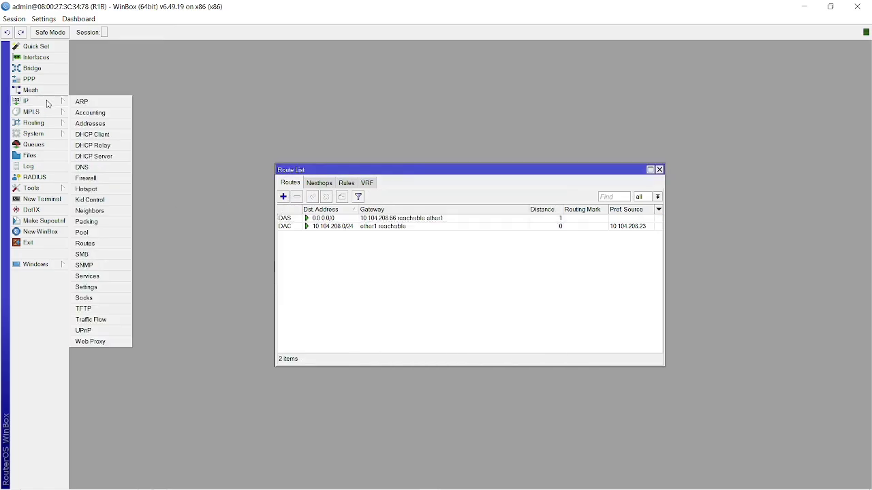
click(97, 169)
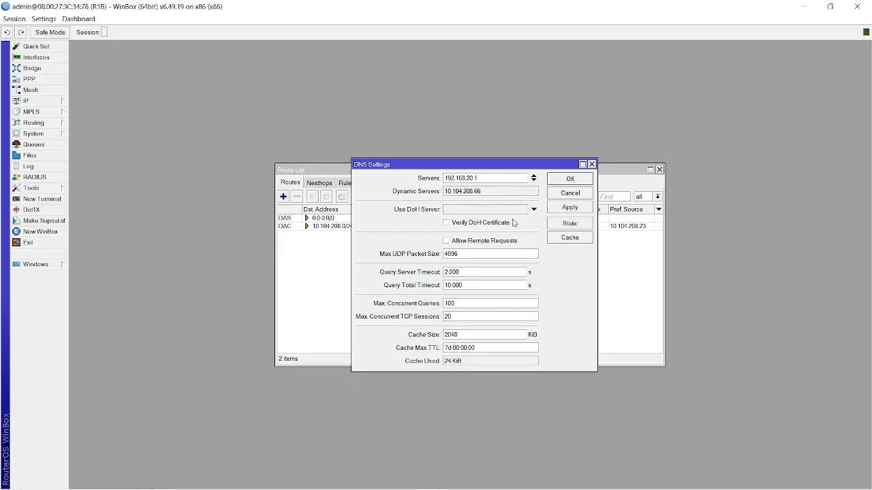
double_click(494, 194)
click(487, 194)
click(497, 178)
click(588, 182)
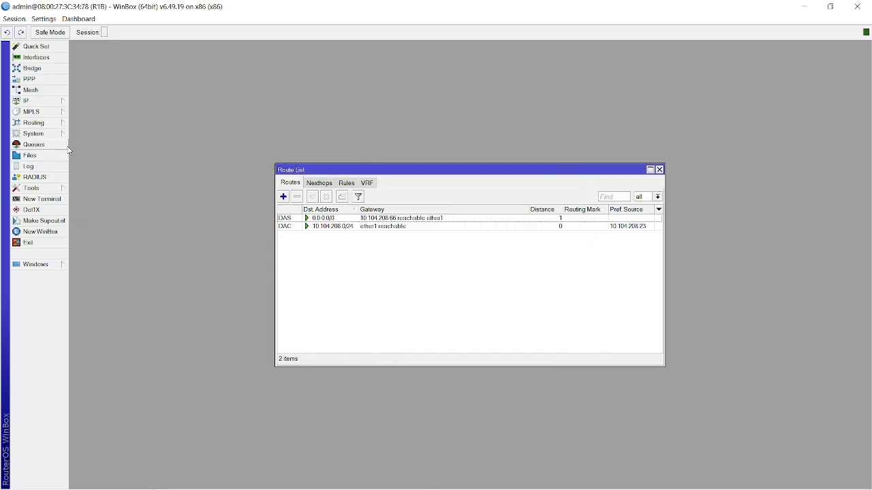
click(44, 101)
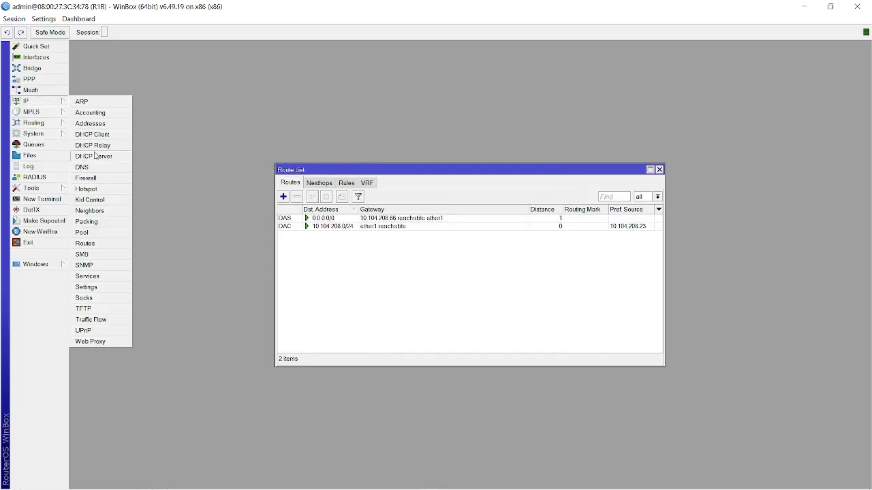
click(85, 178)
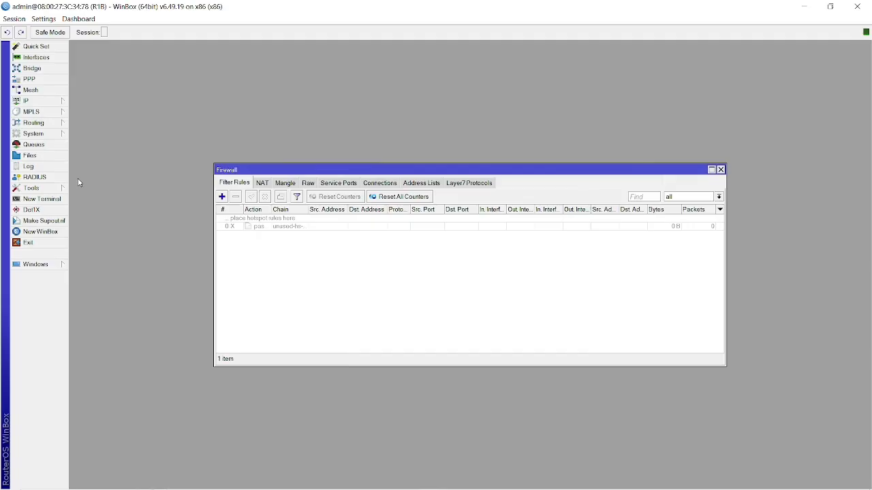
In the NAT rules, delete the 192.168.20.0/24 masquerade rule.
click(261, 184)
double_click(272, 252)
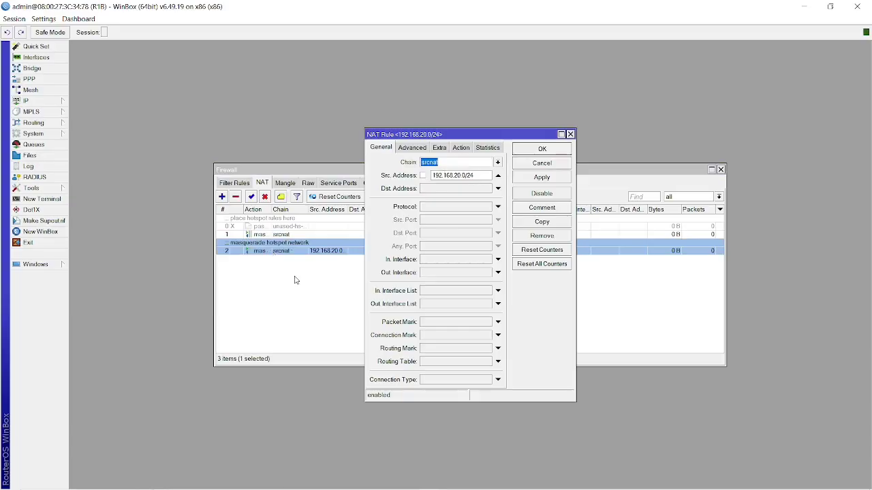
click(295, 278)
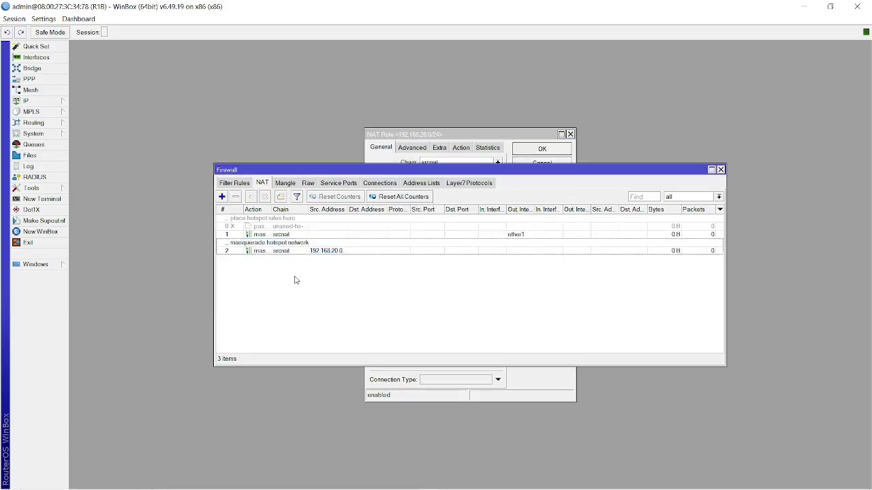
double_click(280, 235)
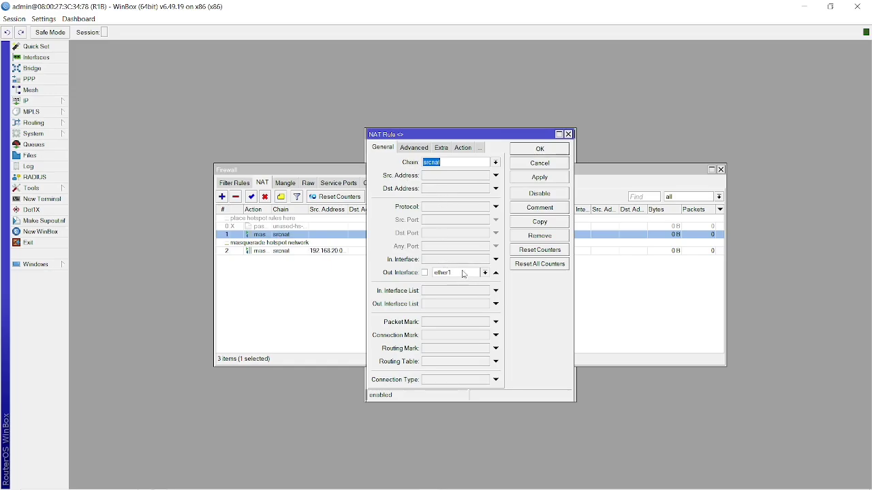
click(277, 254)
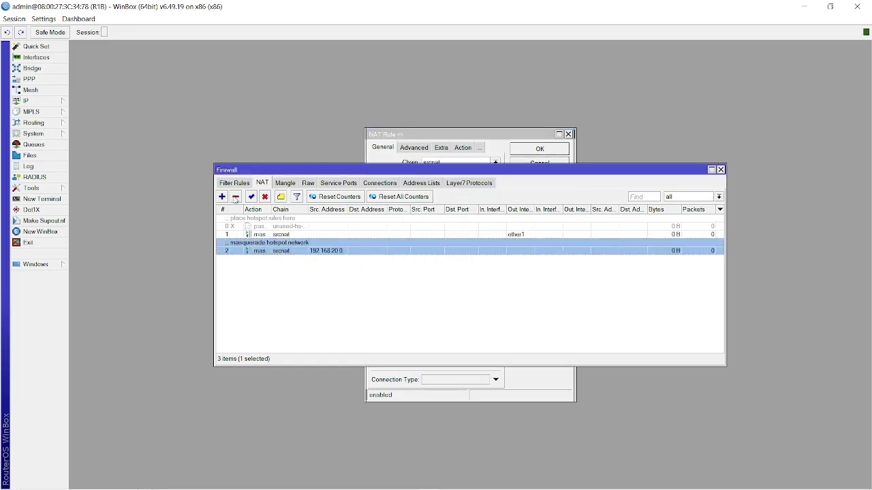
click(236, 197)
Confirm the ether1 srcnat rule's action is masquerade and close it.
double_click(271, 233)
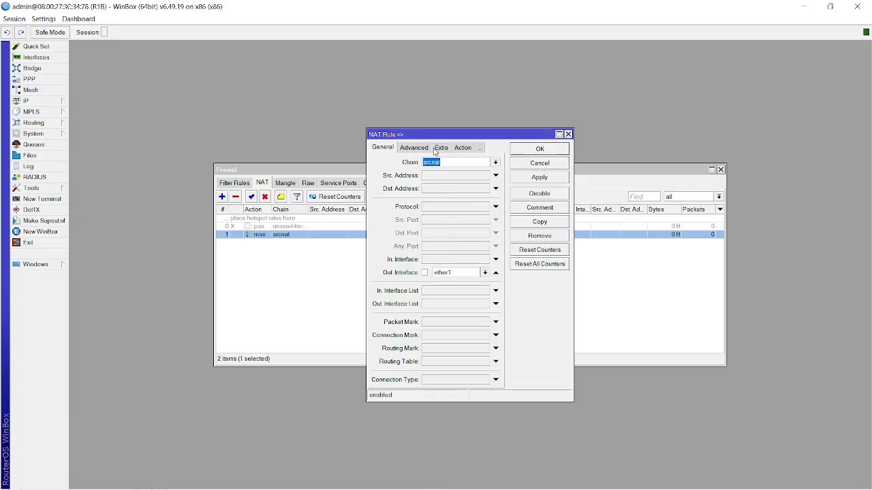
click(460, 149)
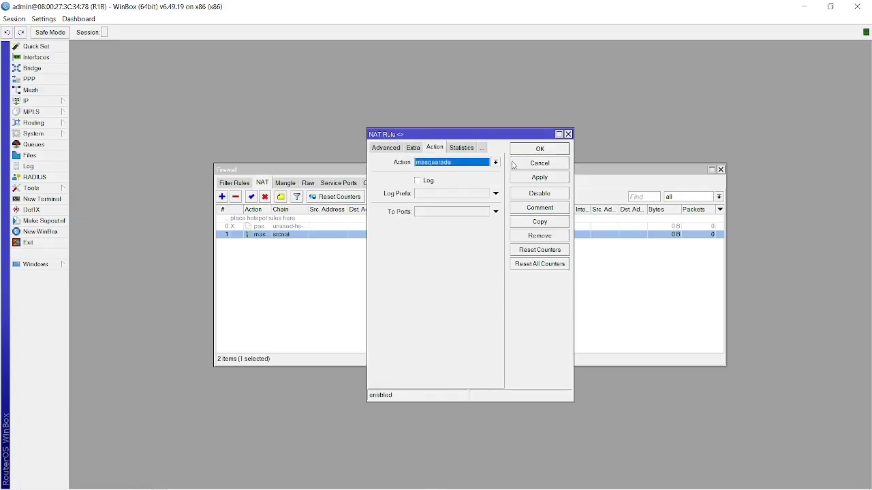
click(539, 149)
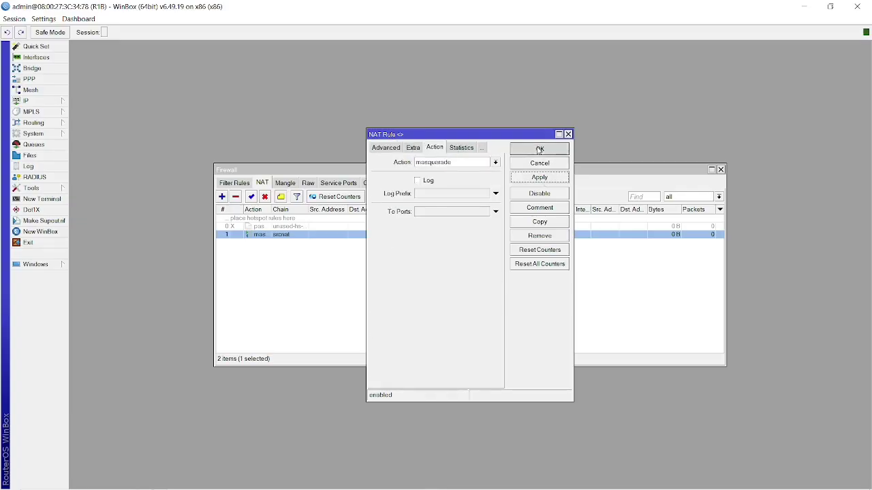
Ping 8.8.8.8 and google.com from a new terminal to confirm internet access.
click(42, 198)
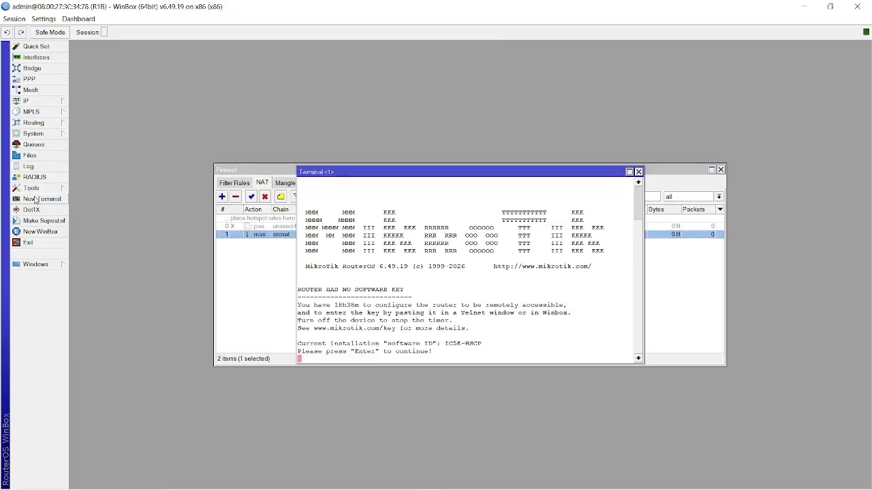
key(Return)
text(ping 8.8.8.8)
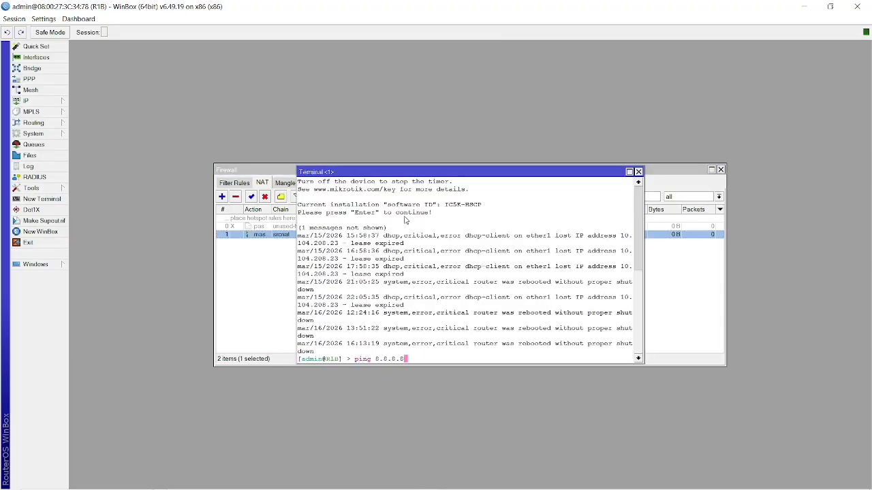
key(Return)
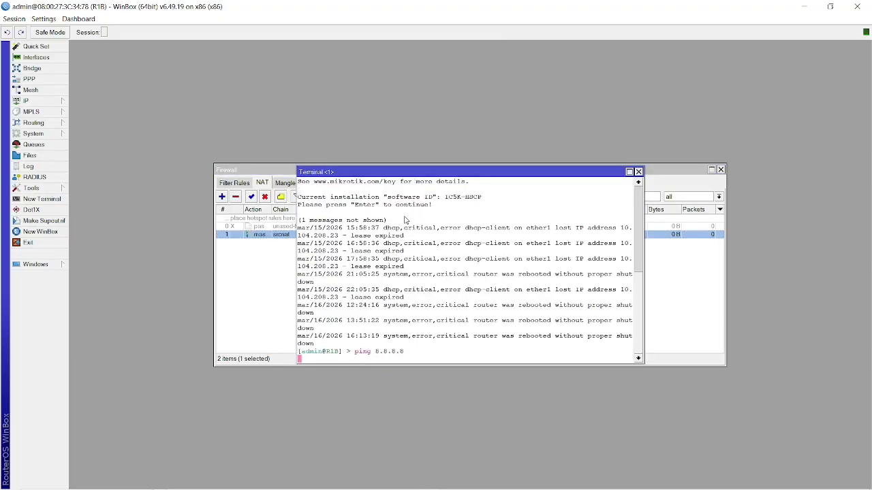
key(ctrl+c)
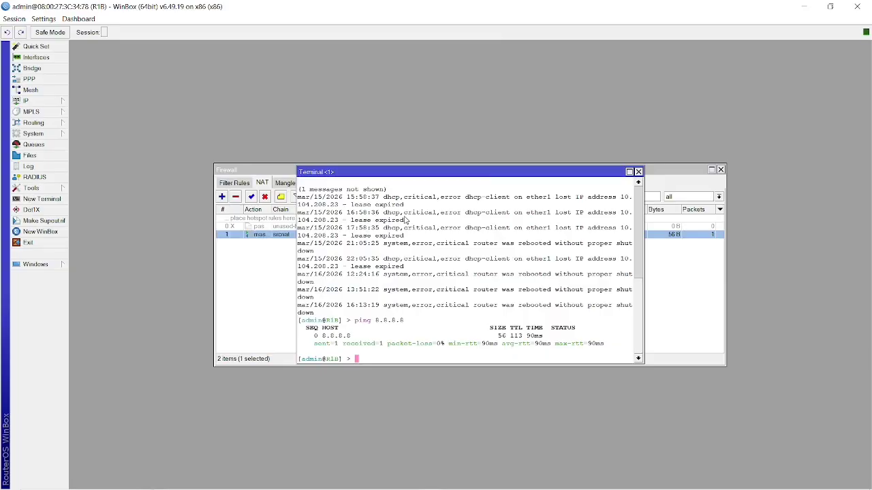
text(ping google.com)
key(Return)
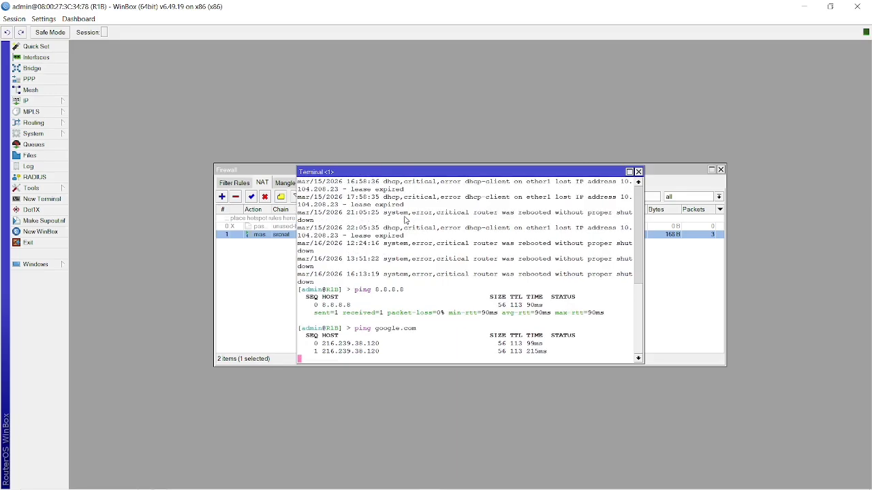
key(ctrl+c)
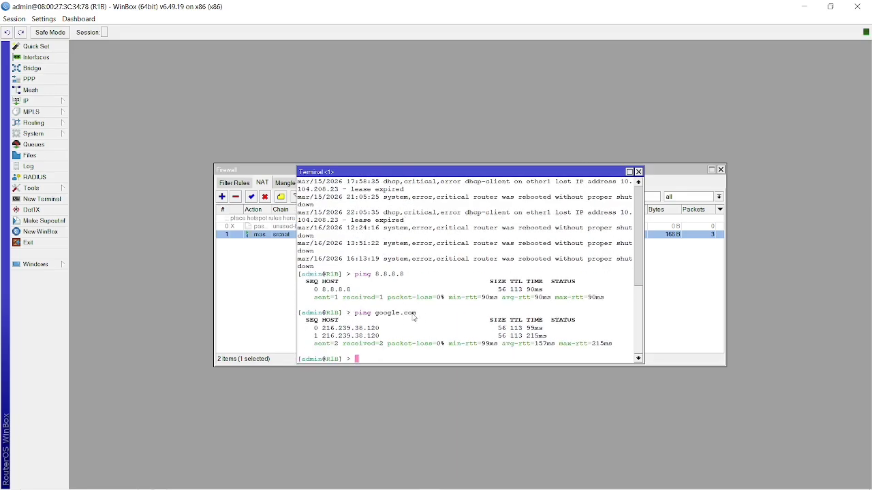
Close the terminal and bring up the Interface List.
drag(423, 313, 352, 317)
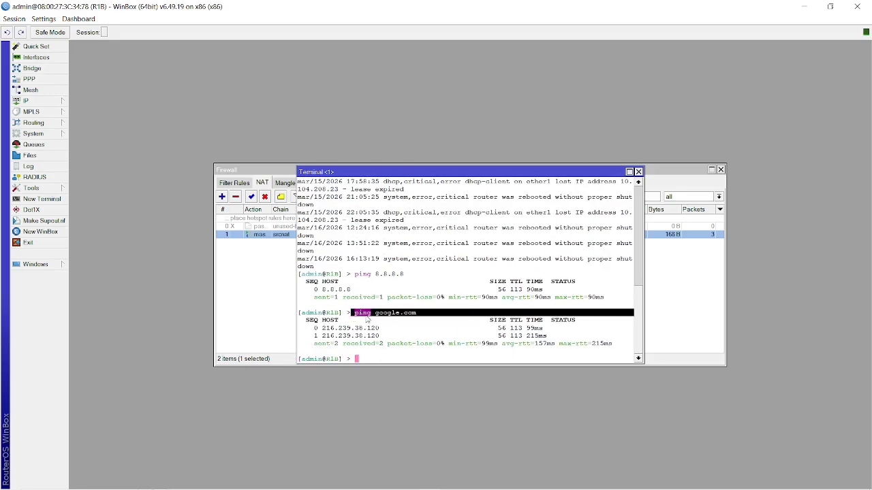
click(385, 323)
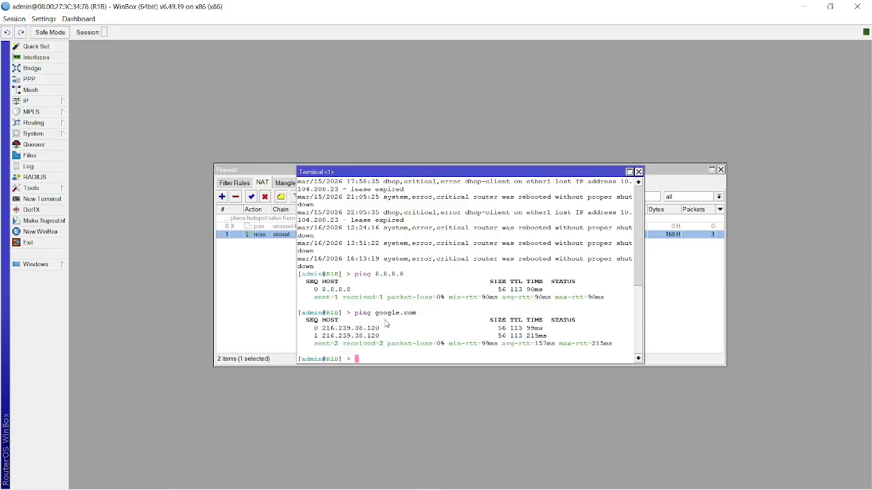
drag(412, 269, 381, 276)
click(408, 278)
click(250, 287)
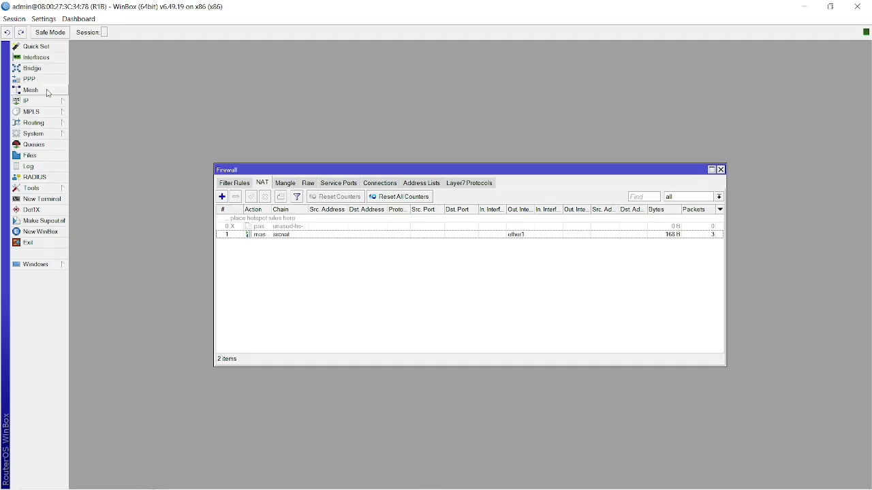
click(44, 59)
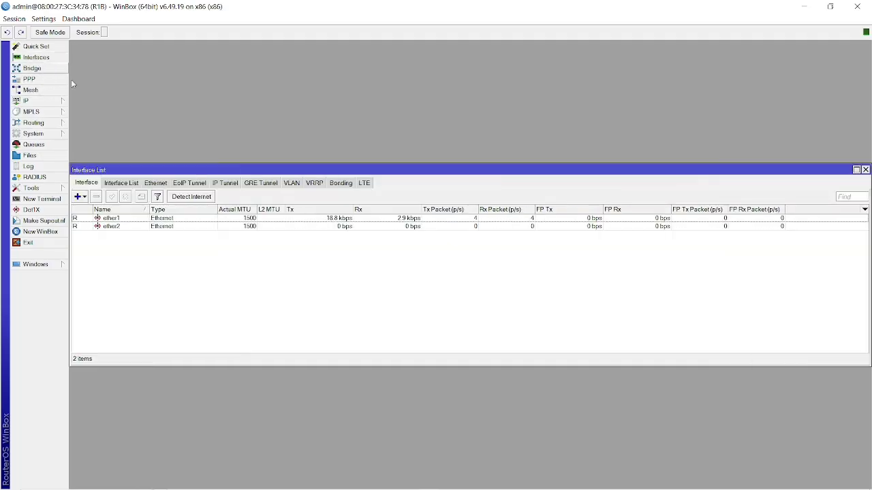
Look over the R1, R1B and R3 VM details in VirtualBox, then return to R1B's WinBox.
key(alt+Tab)
key(alt+Tab)
key(alt+Tab)
key(alt+Tab)
key(alt+Tab)
key(alt+Tab)
key(alt+Tab)
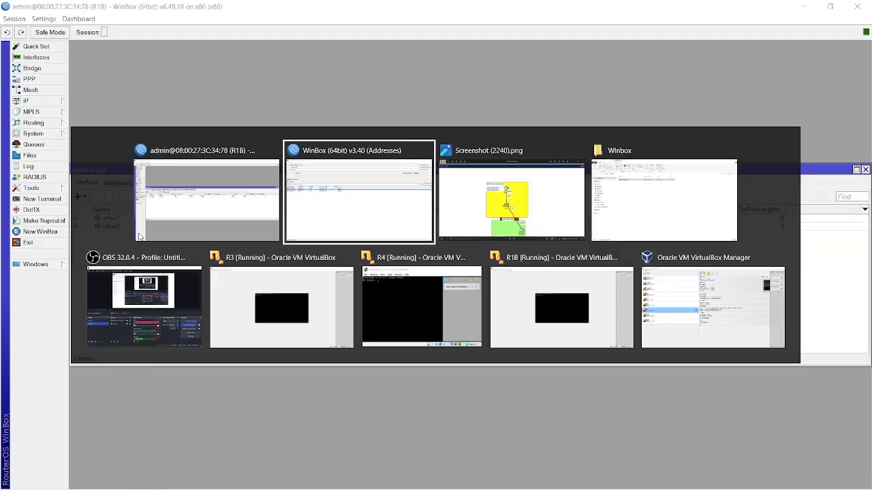
key(alt+Tab)
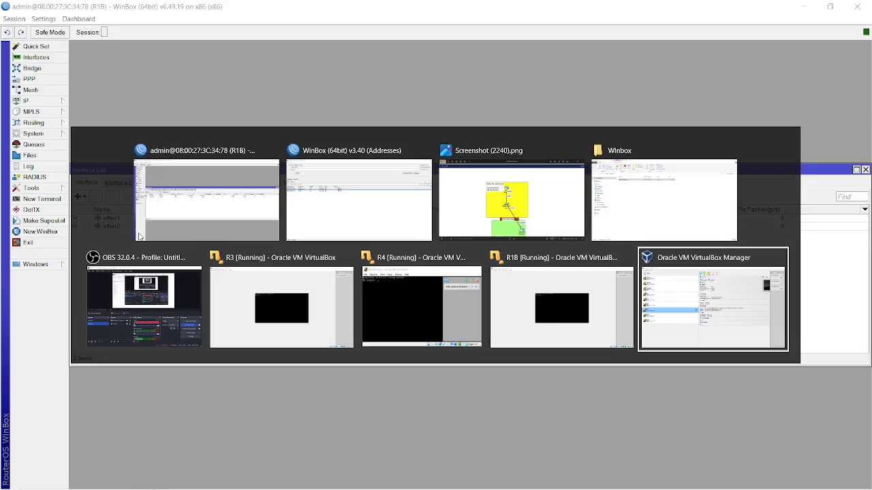
click(97, 235)
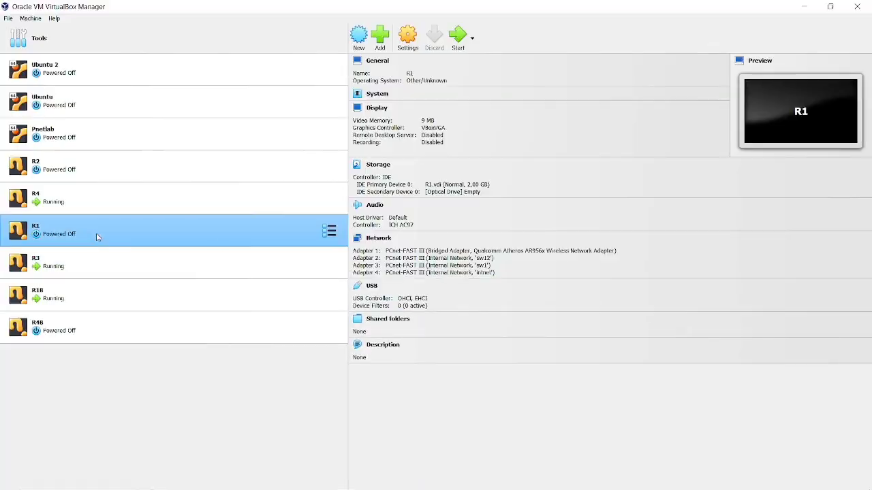
click(144, 306)
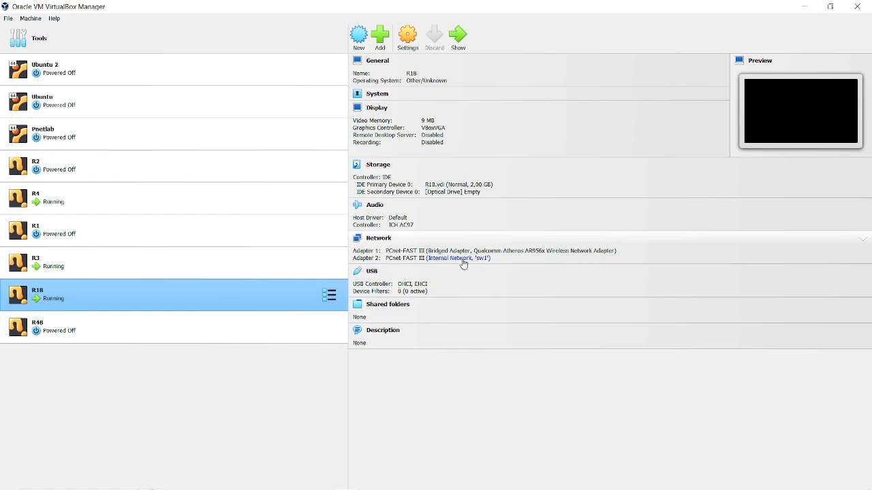
click(199, 269)
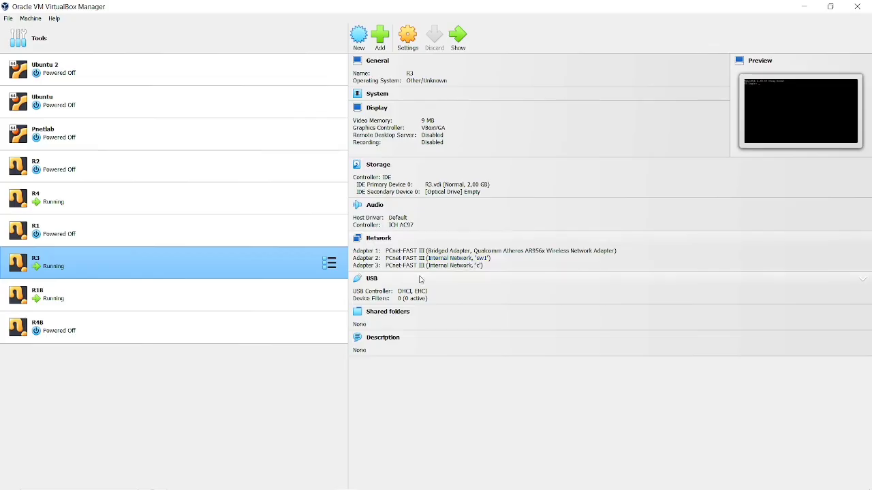
key(alt+Tab)
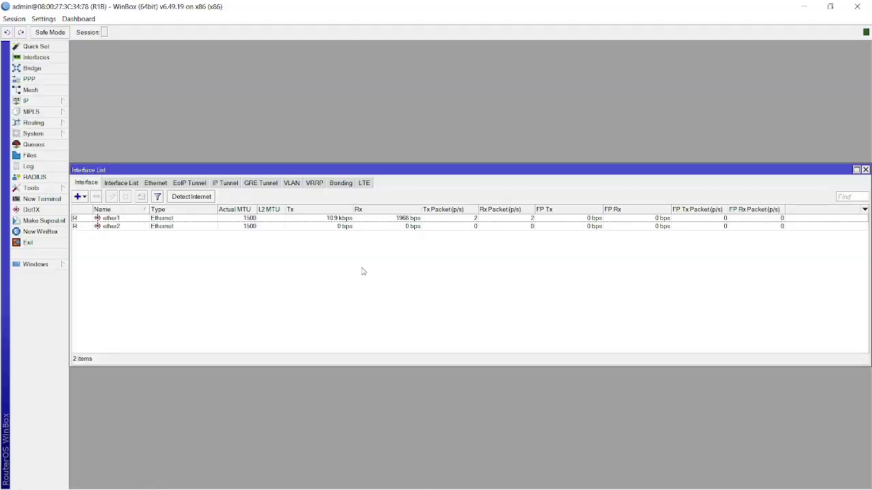
Create VLAN vlan10-PPoe with VLAN ID 10 on ether2.
click(79, 196)
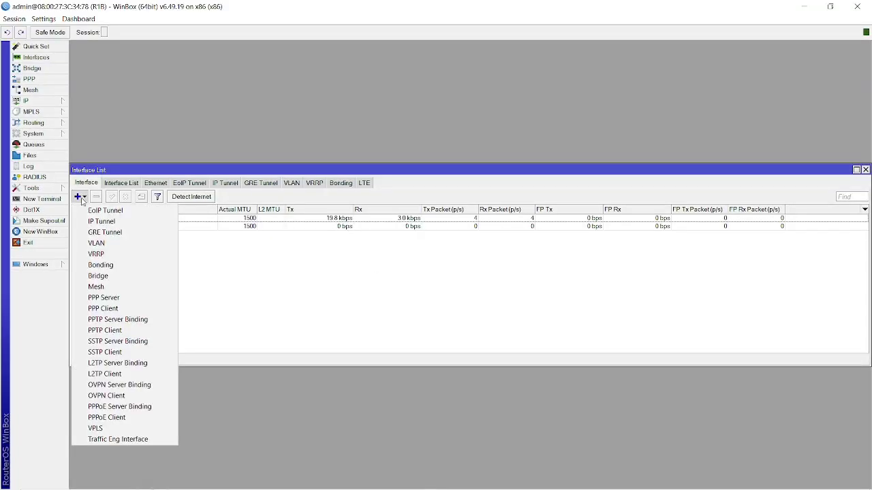
click(300, 184)
click(288, 186)
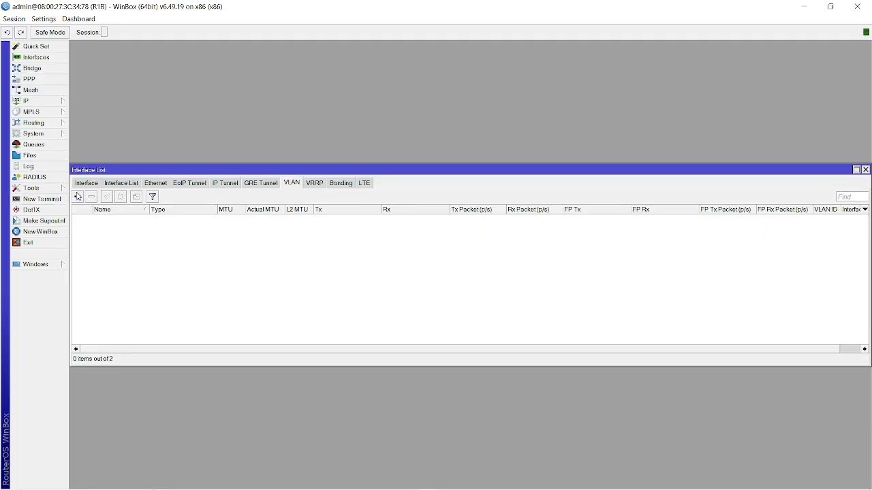
click(77, 197)
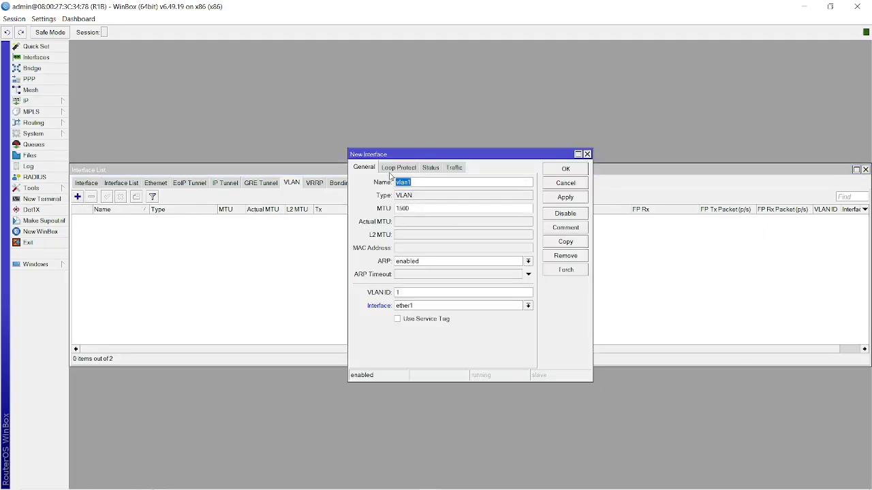
click(427, 182)
click(436, 308)
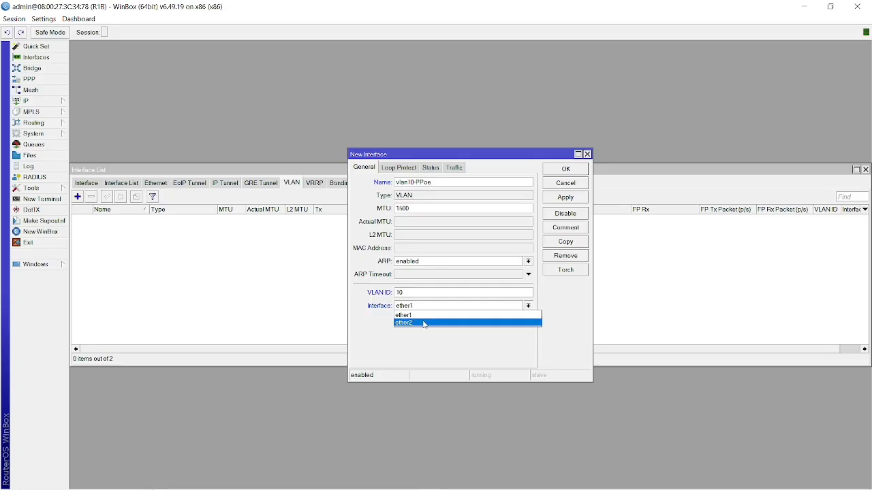
click(424, 324)
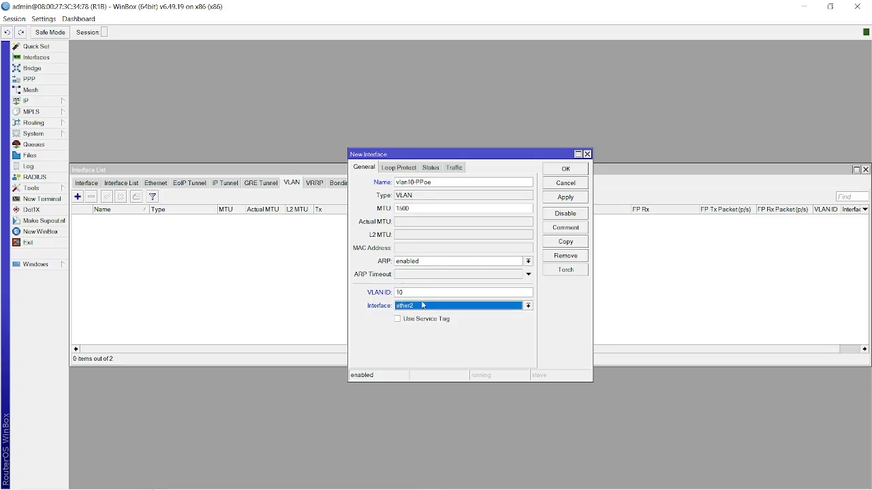
click(573, 199)
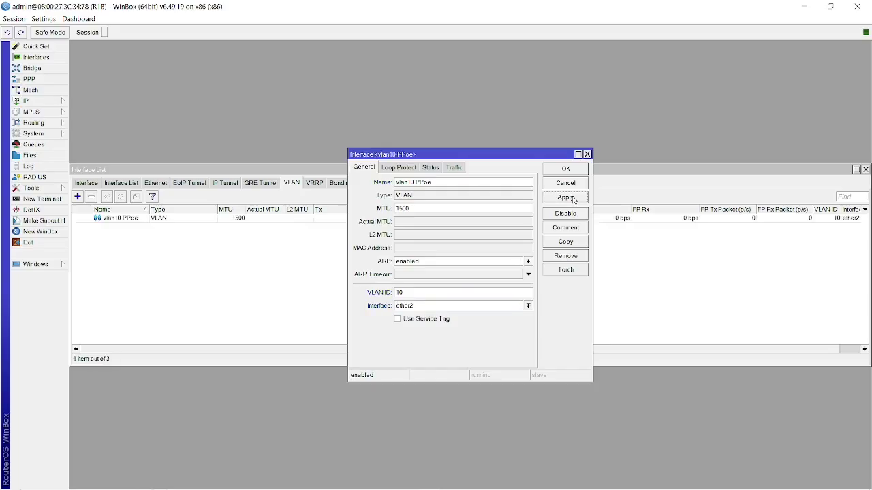
Copy it into vlan20-Hospot with VLAN ID 20, then show the IP address list.
click(578, 246)
click(446, 196)
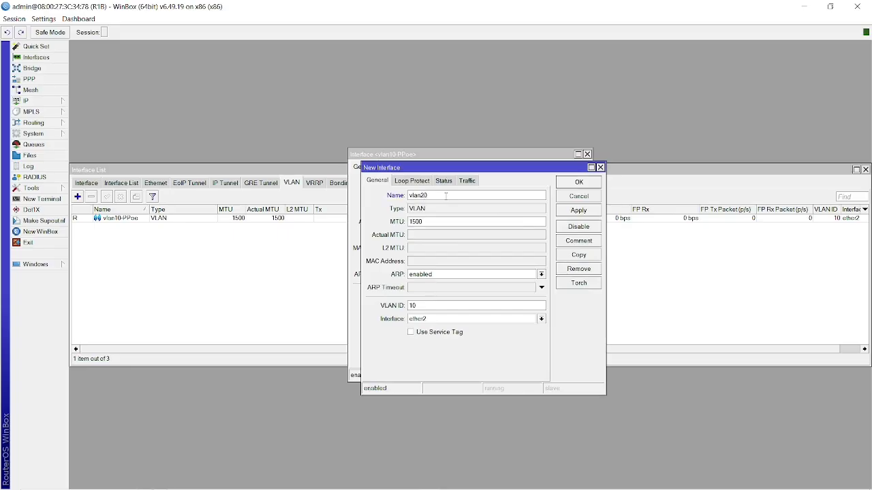
text(HS)
key(BackSpace)
key(BackSpace)
key(BackSpace)
key(BackSpace)
click(571, 212)
click(580, 182)
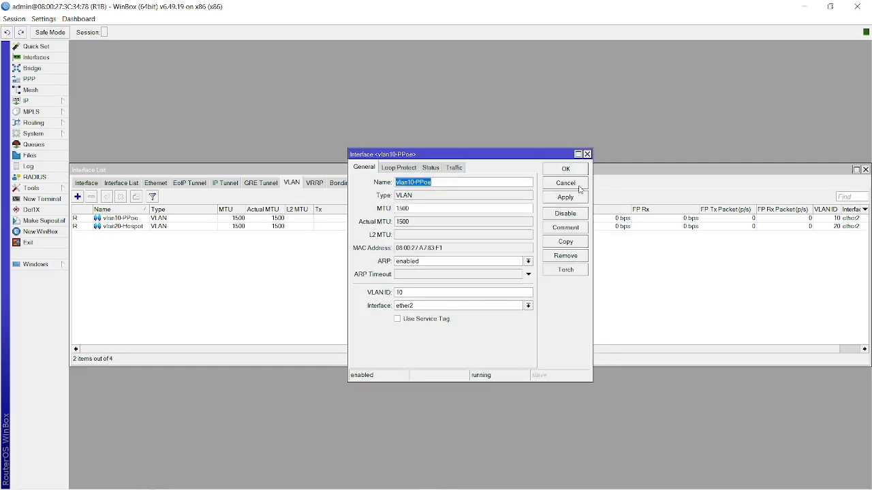
click(568, 170)
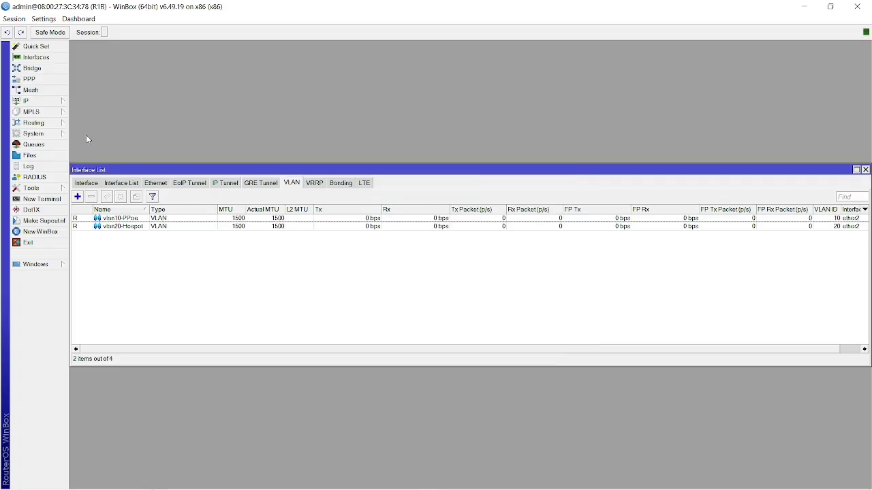
click(60, 105)
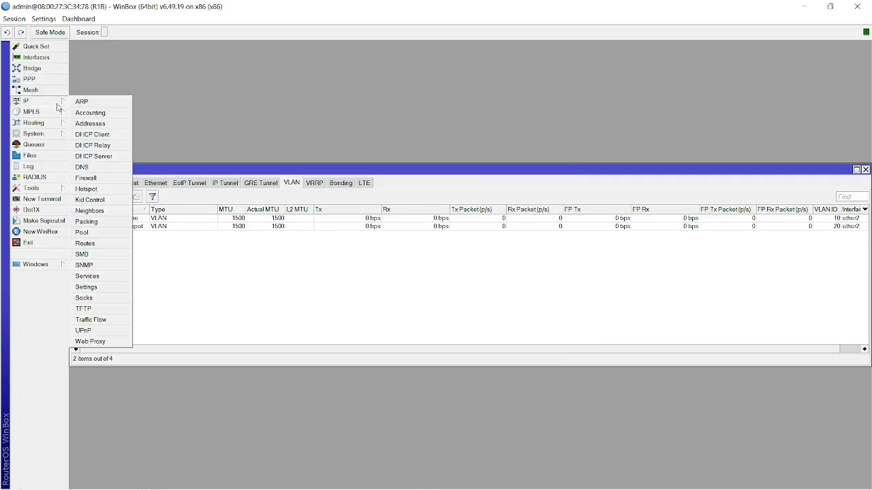
click(87, 123)
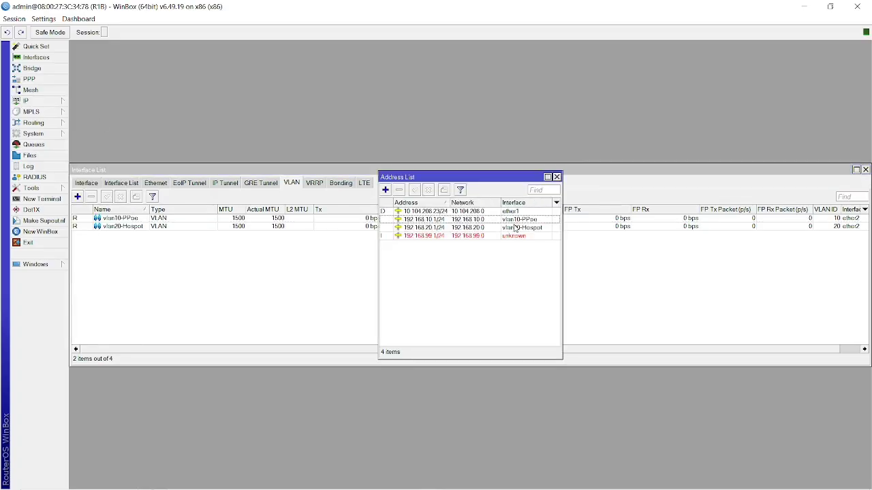
Create vlan99-MGMT with VLAN ID 99 on ether2 for the orphaned 192.168.99.1/24 address.
click(469, 237)
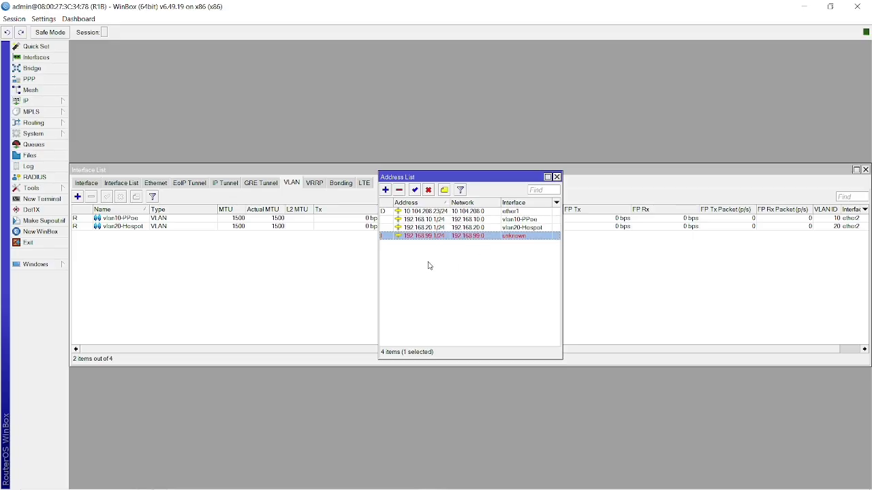
click(156, 302)
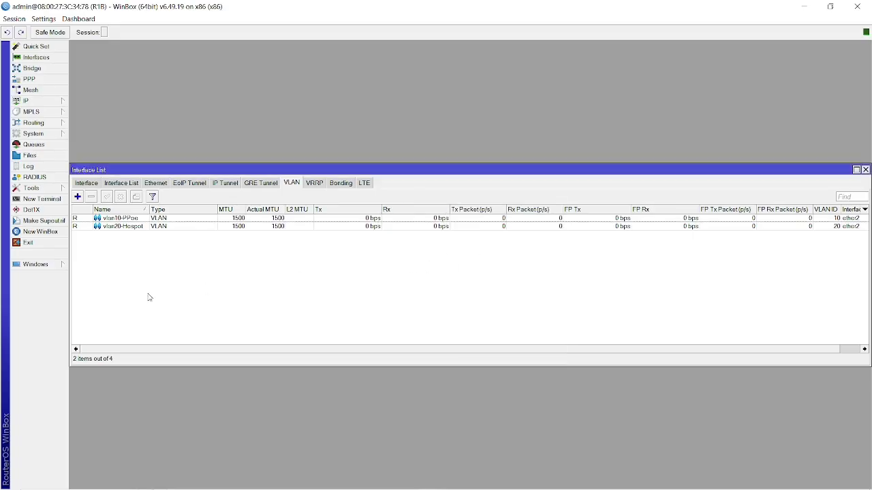
click(78, 197)
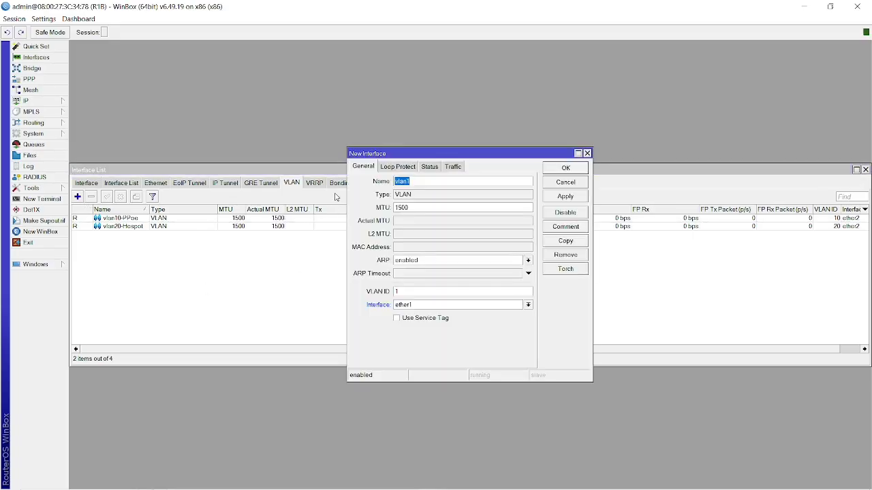
click(448, 181)
key(BackSpace)
key(BackSpace)
click(452, 306)
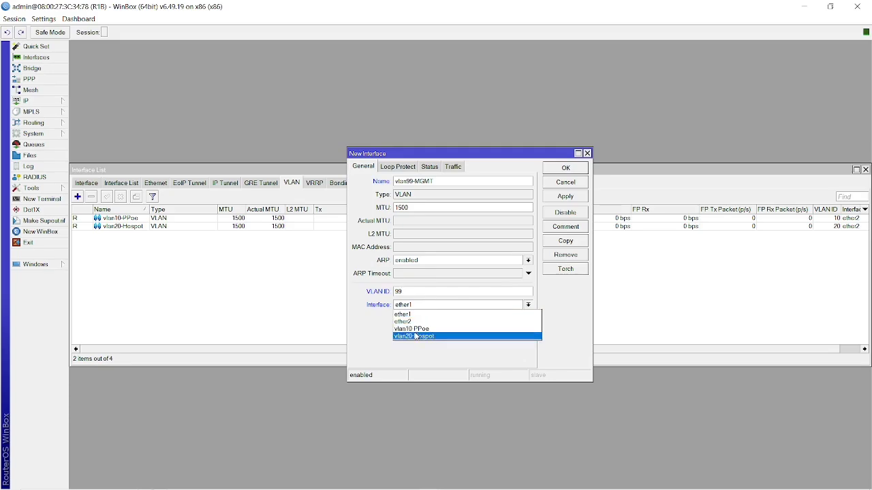
click(420, 325)
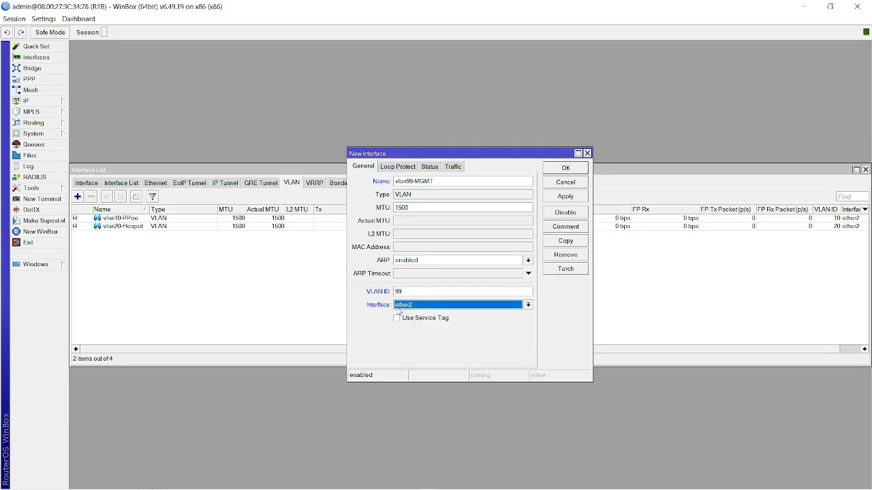
click(561, 199)
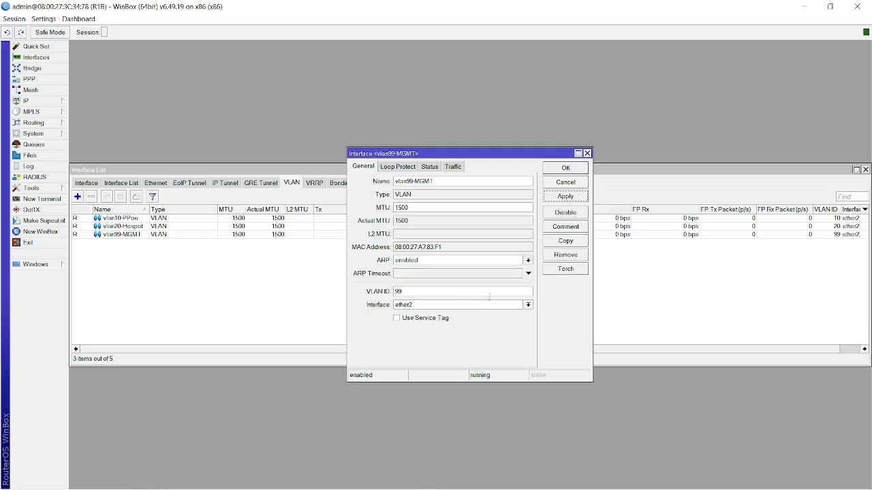
click(579, 167)
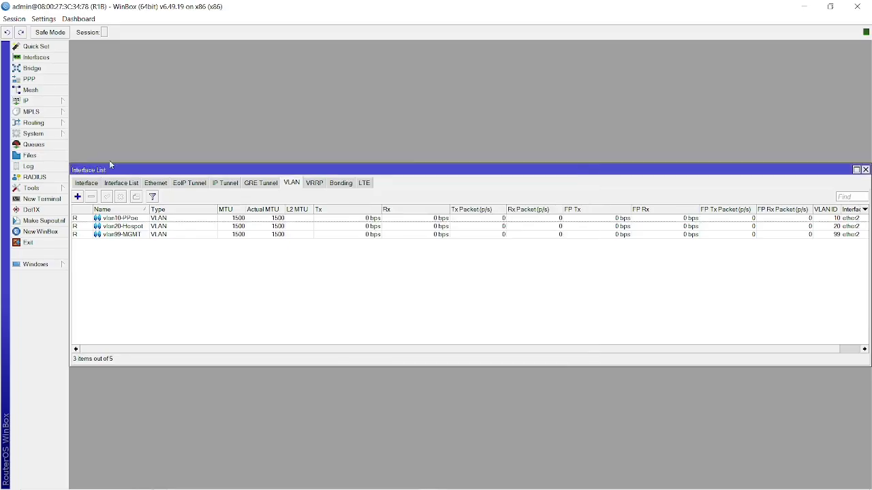
Verify 192.168.99.1/24 uses interface vlan99-MGMT, close it unchanged, and open PPP.
click(46, 102)
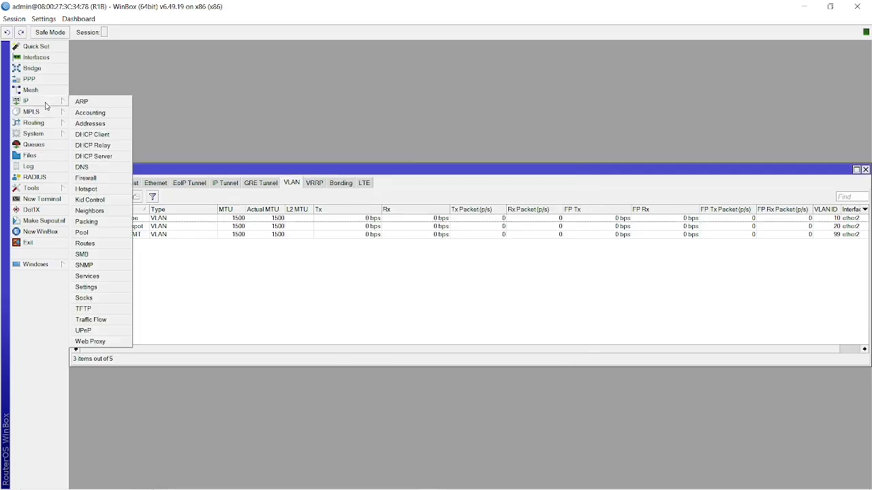
click(105, 126)
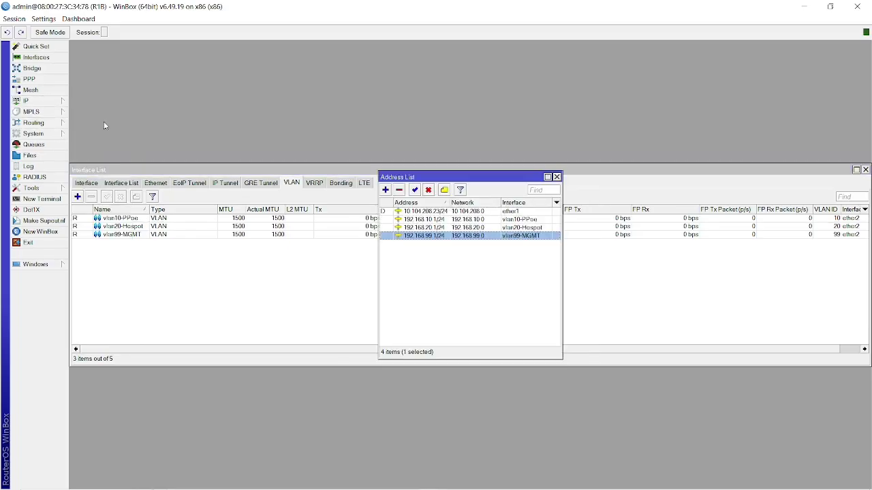
double_click(440, 236)
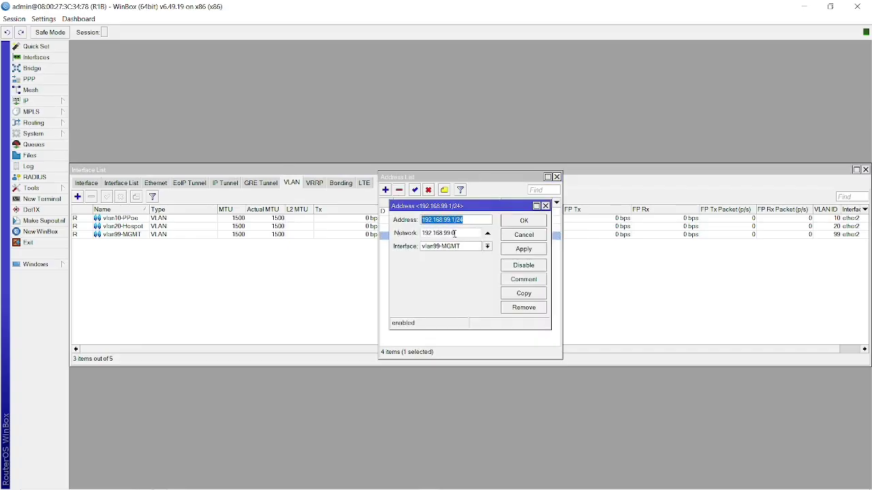
click(475, 247)
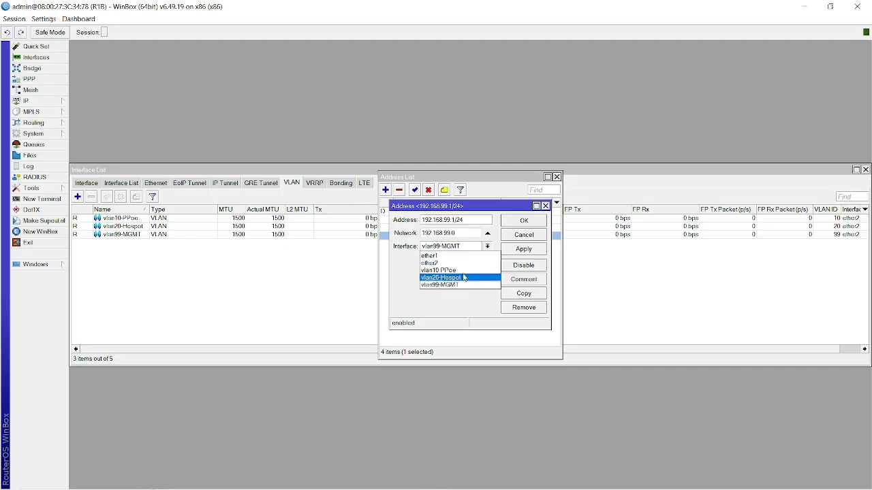
click(523, 238)
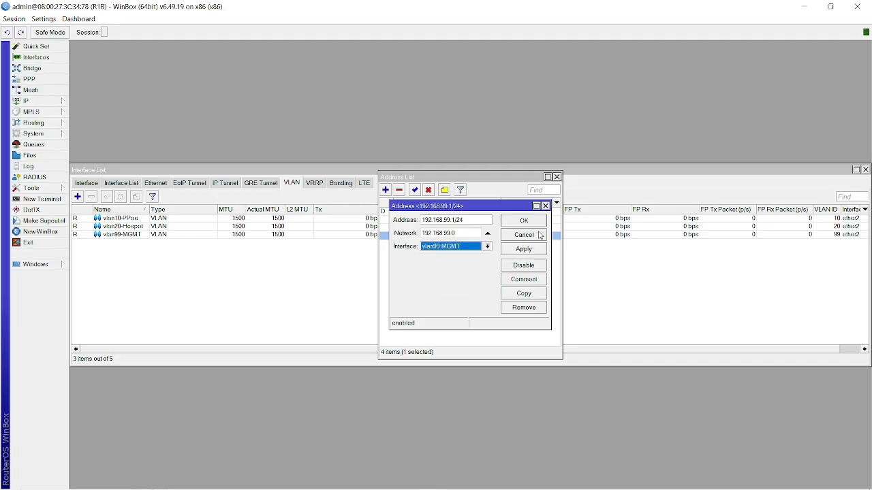
click(540, 235)
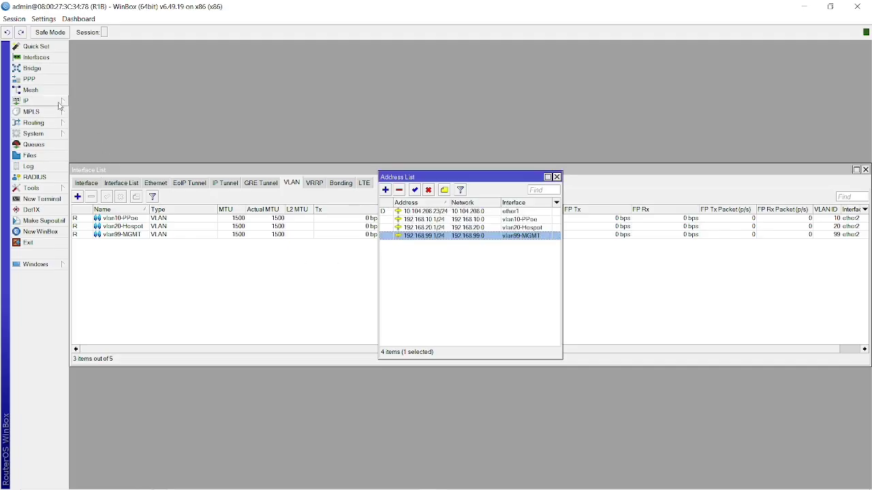
click(41, 79)
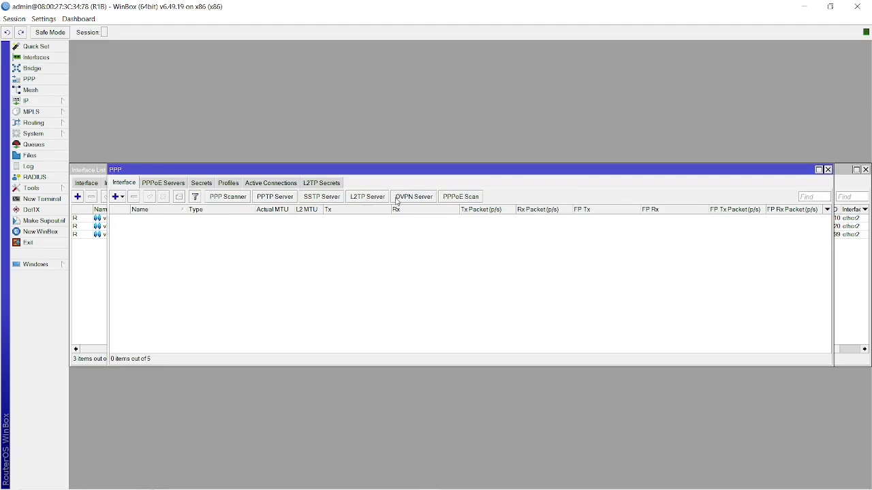
Create a PPPoE service named 'PPOE SERVER' on interface vlan10-PPoe.
click(365, 201)
key(Escape)
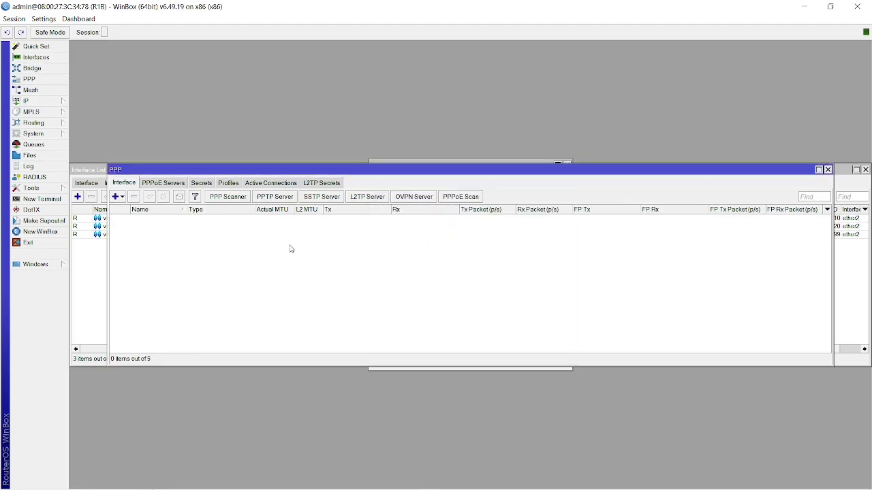
click(175, 184)
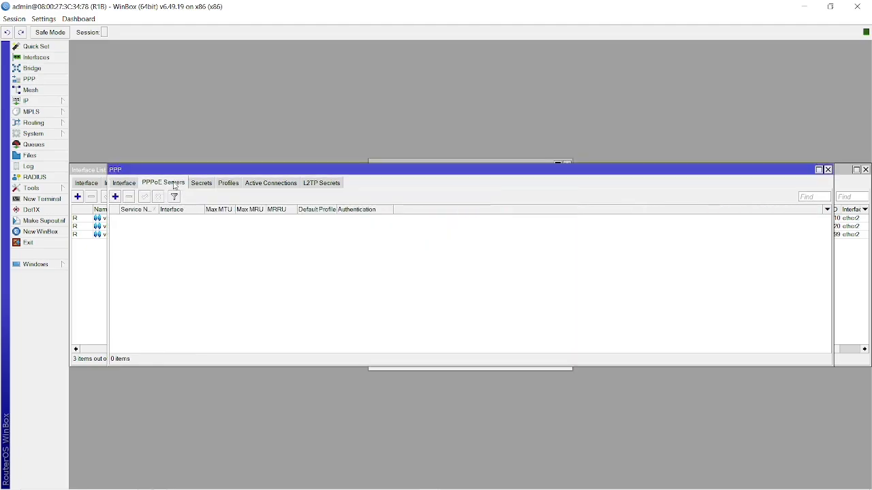
click(116, 197)
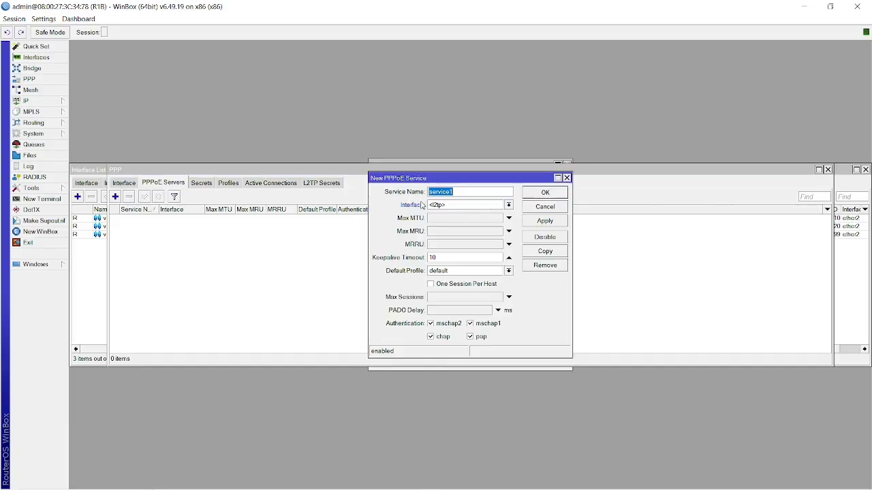
key(BackSpace)
text(PPOE SERVER)
click(461, 206)
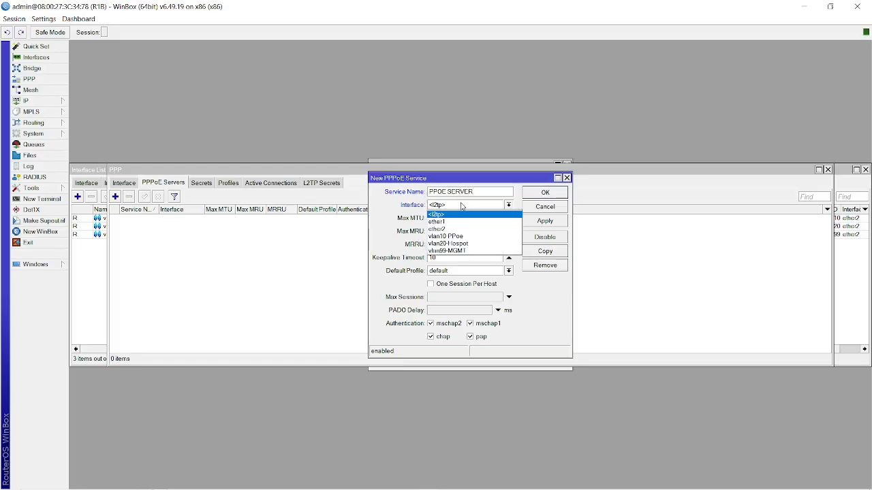
click(466, 237)
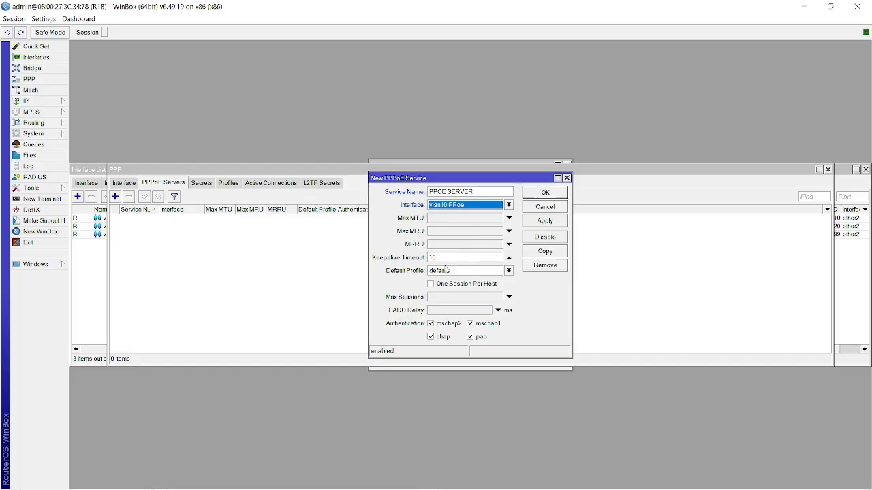
click(556, 221)
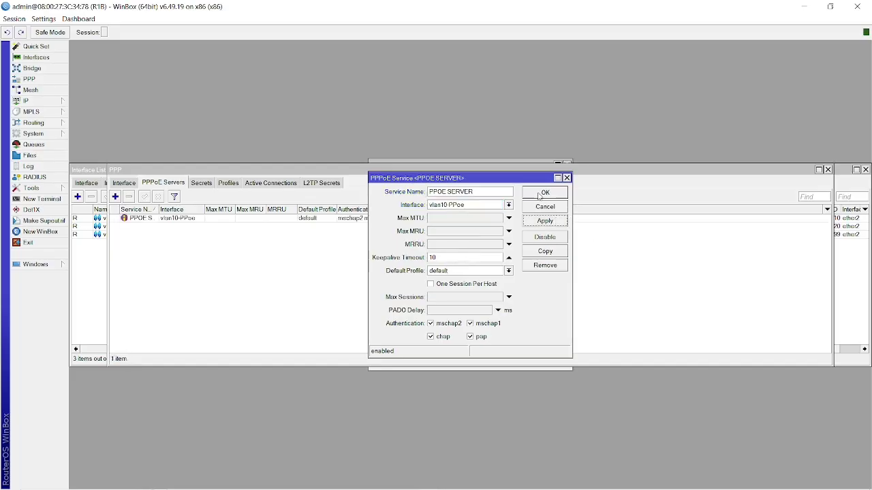
click(535, 195)
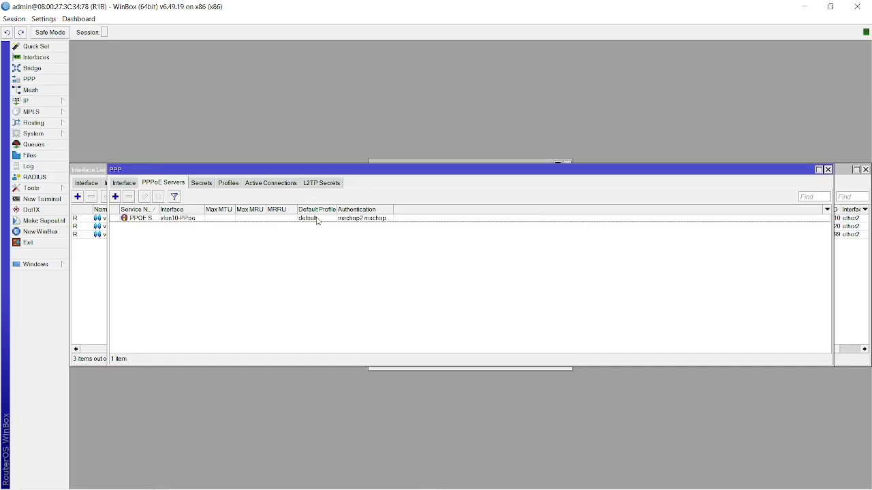
Recheck the PPOE SERVER entry, then show the PPP Secrets list.
double_click(176, 224)
click(173, 255)
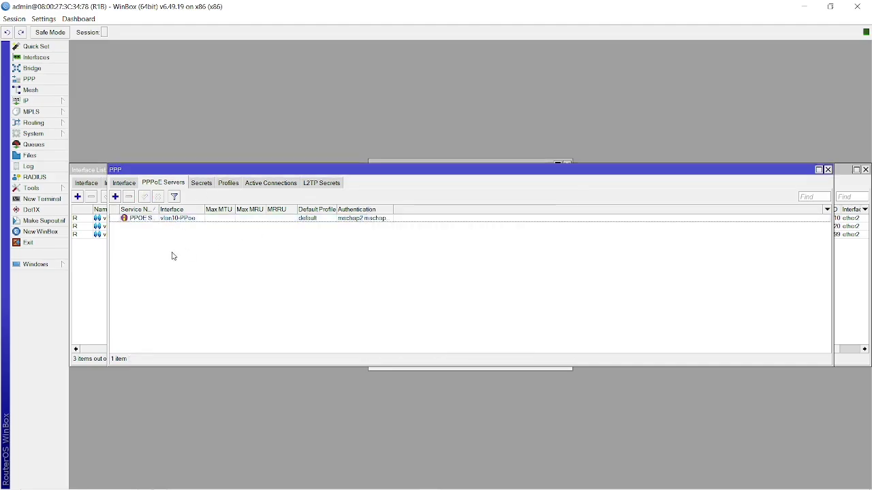
click(200, 184)
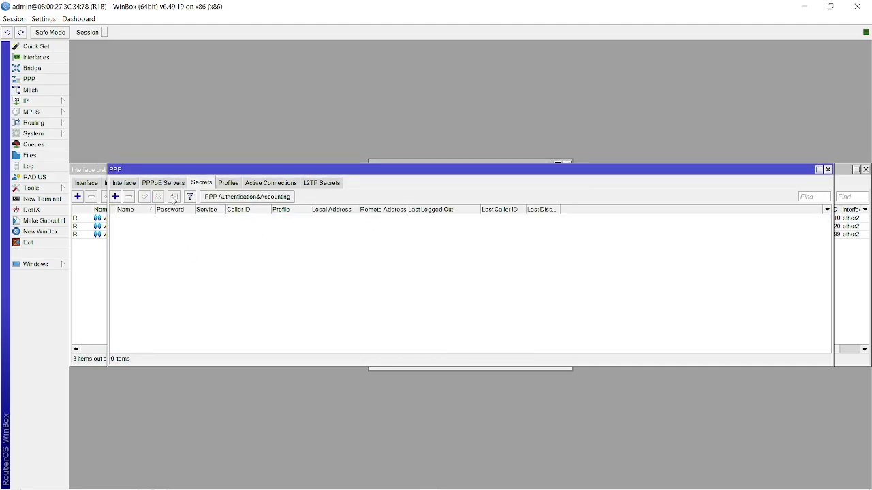
Abandon a new secret and start a new PPP profile named 3M.
click(116, 198)
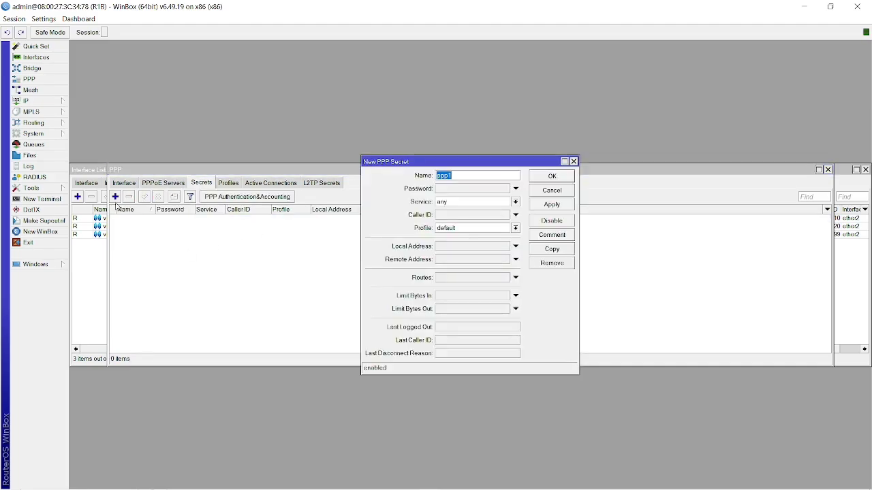
click(300, 291)
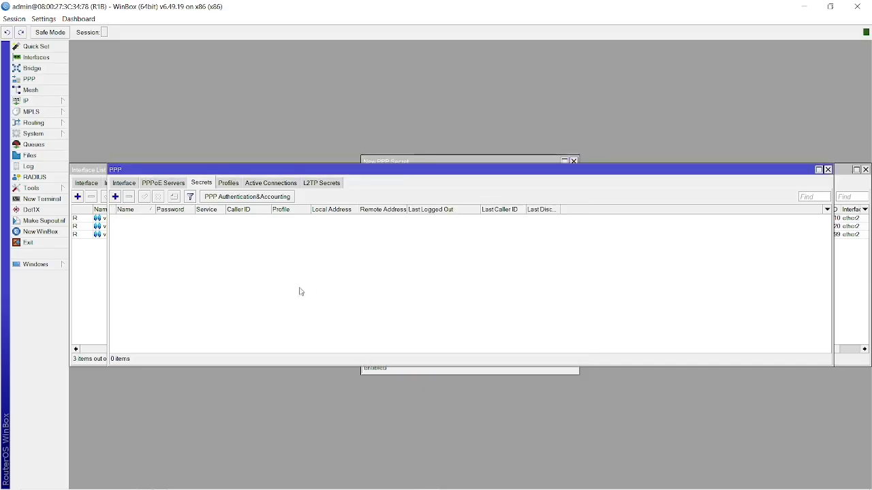
click(229, 183)
click(115, 197)
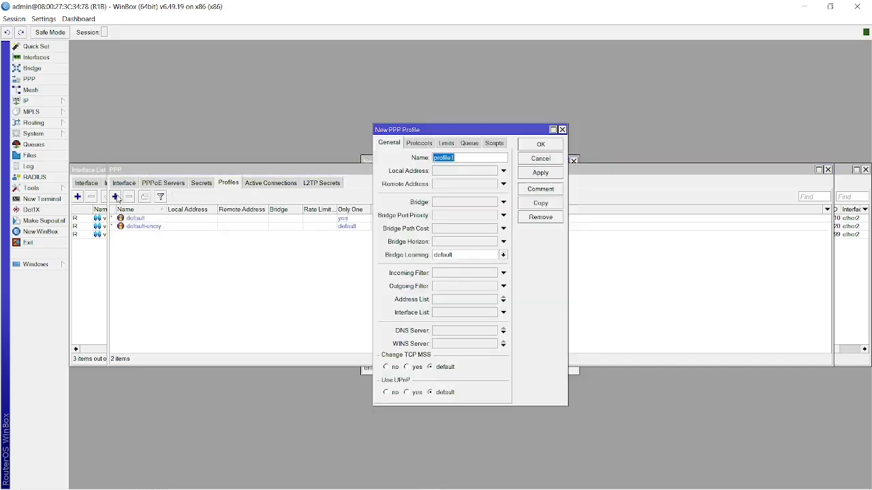
key(BackSpace)
Leave the 3M profile's Local and Remote Address fields empty.
click(458, 171)
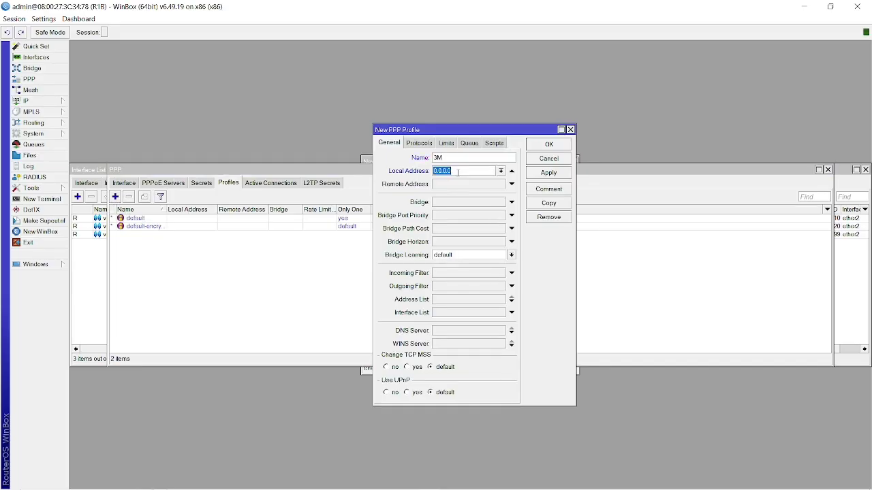
click(501, 172)
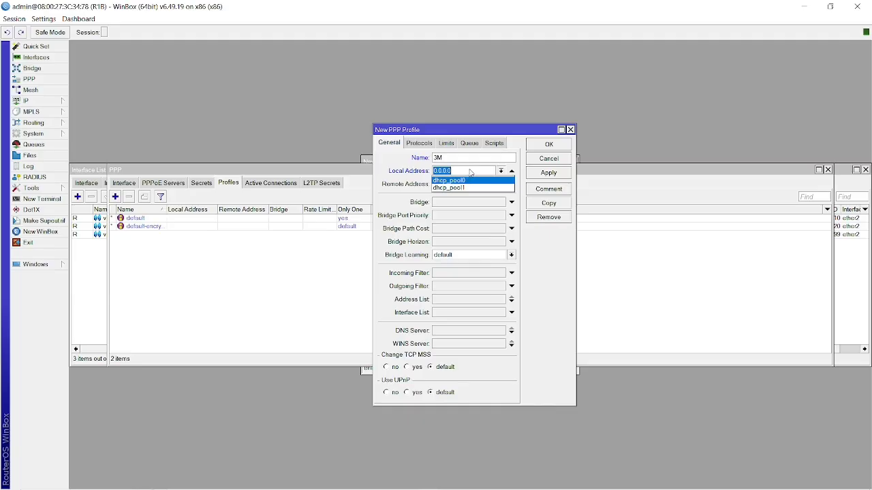
click(470, 170)
key(BackSpace)
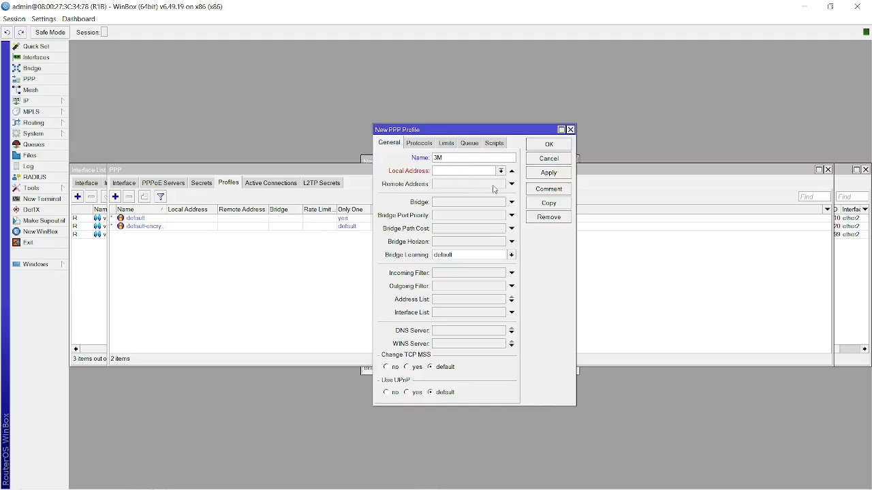
click(493, 187)
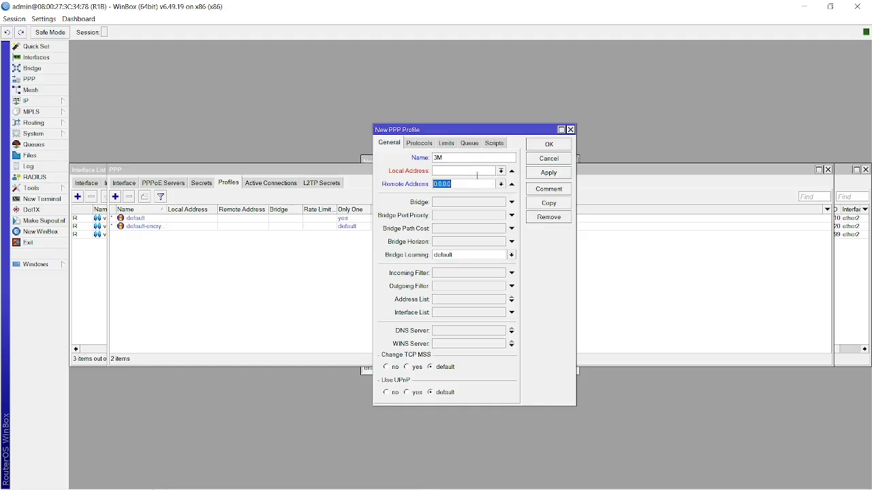
click(478, 171)
text(192.168.10.1)
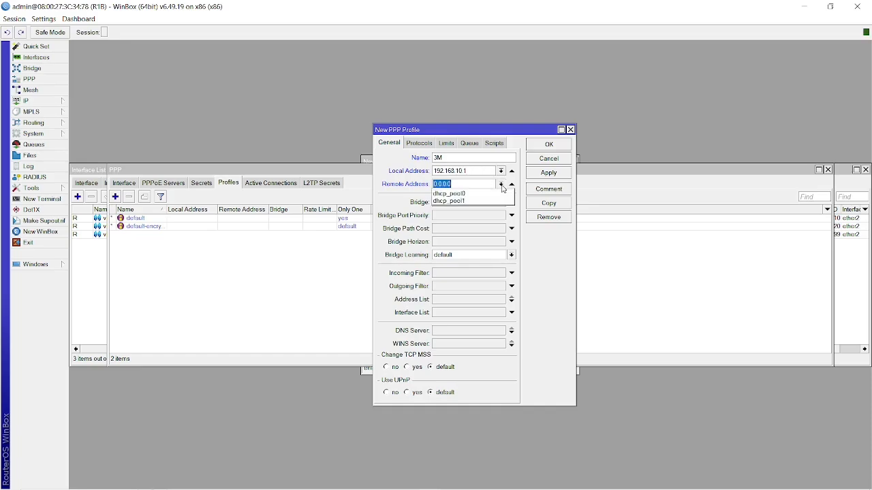
click(468, 184)
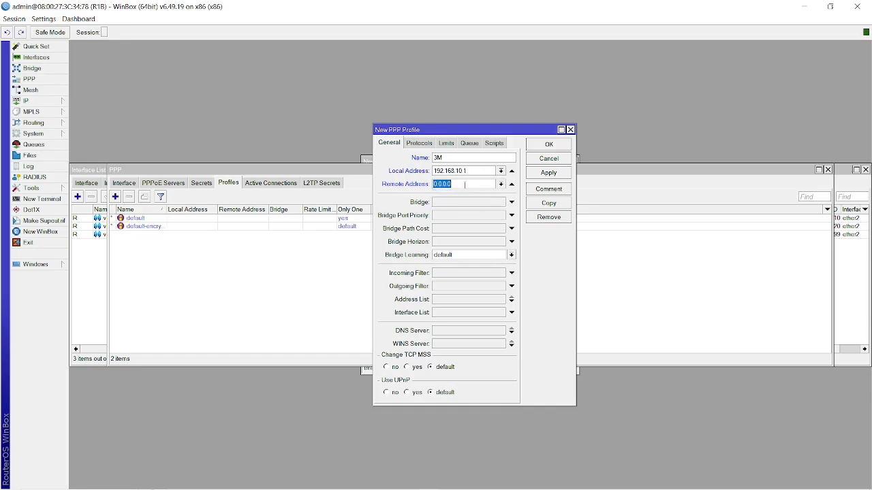
click(464, 184)
key(BackSpace)
key(BackSpace)
key(BackSpace)
key(BackSpace)
key(BackSpace)
key(BackSpace)
key(BackSpace)
key(BackSpace)
key(BackSpace)
key(BackSpace)
key(BackSpace)
key(BackSpace)
key(BackSpace)
key(BackSpace)
key(BackSpace)
key(BackSpace)
click(463, 171)
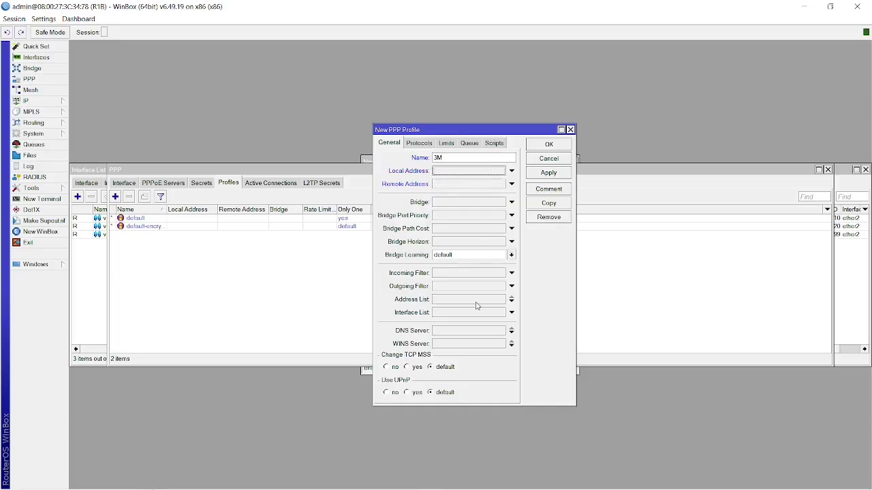
Enter DNS server 8.8.8.8 and view the profile's Protocols settings.
click(455, 332)
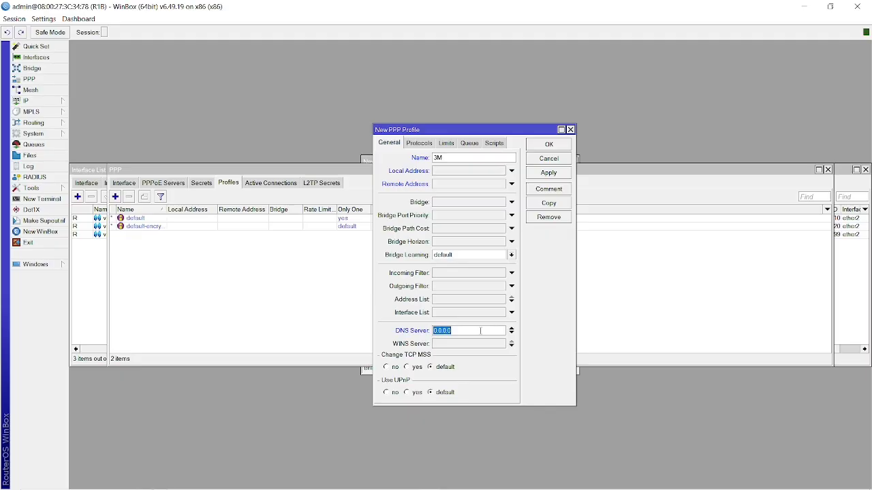
text(8.8.8.8)
click(420, 144)
click(390, 143)
click(419, 144)
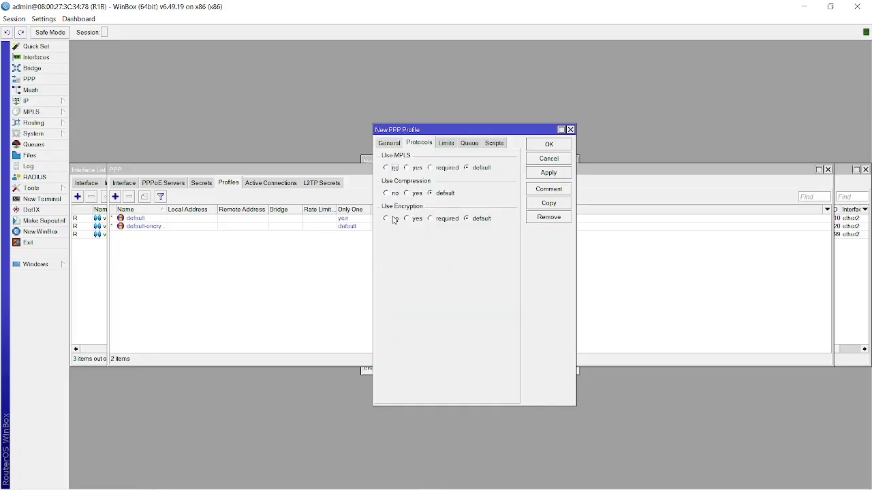
On the profile's Limits tab, set Rate Limit to 3M/3M and Only One to yes.
click(449, 146)
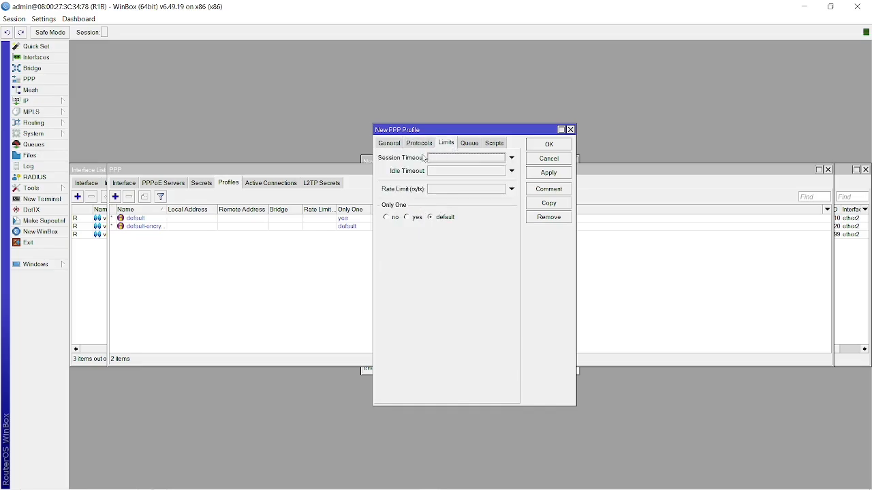
click(444, 190)
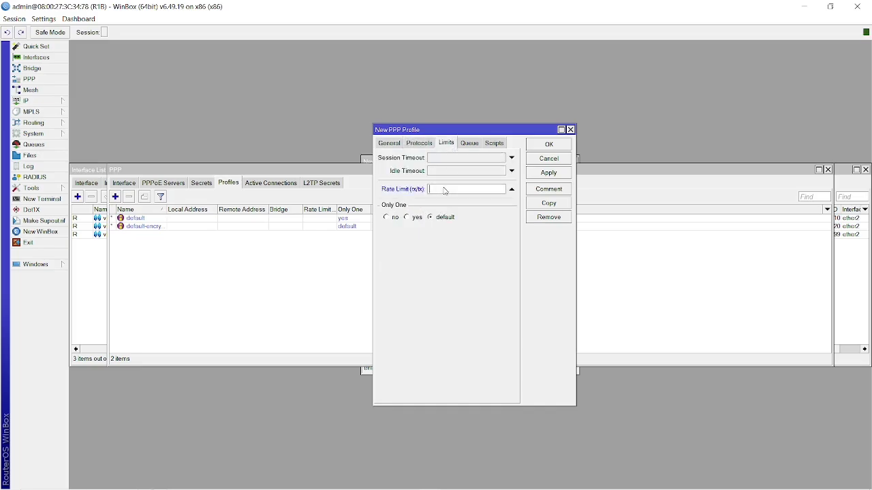
click(391, 145)
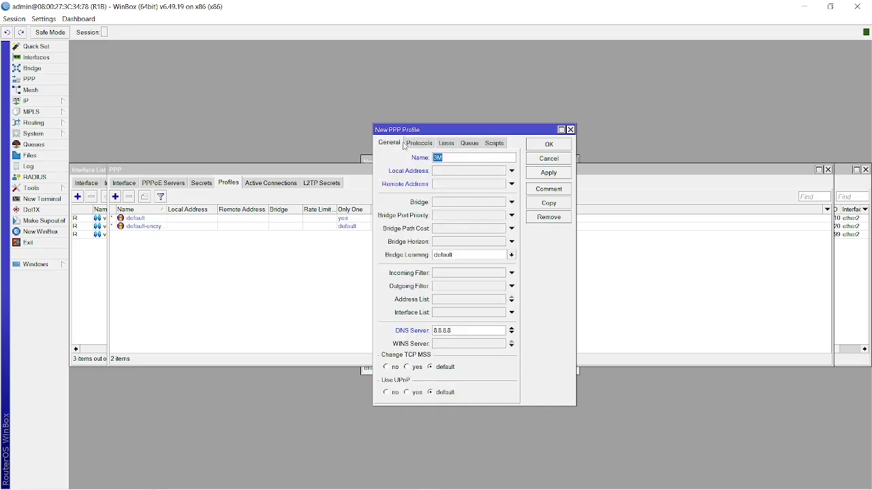
click(441, 145)
click(438, 190)
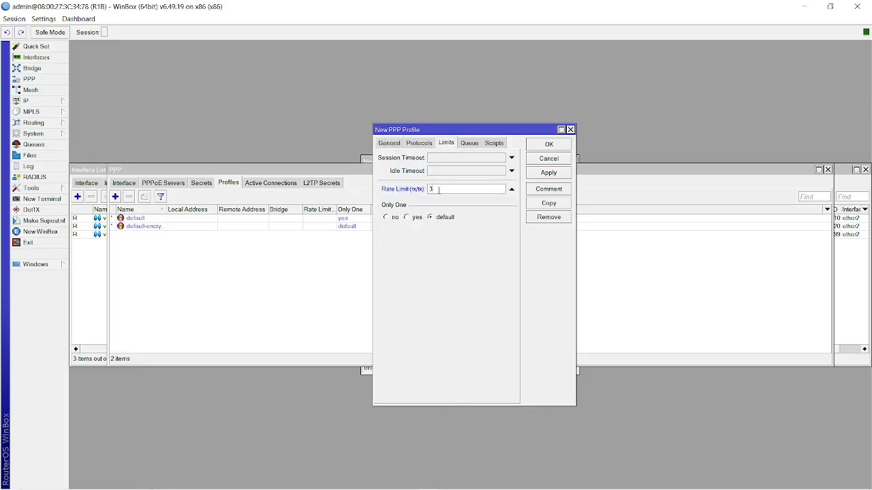
text(3M/3M)
click(405, 217)
Leave the 3M profile's Insert Queue Before and Parent Queue fields empty.
click(470, 143)
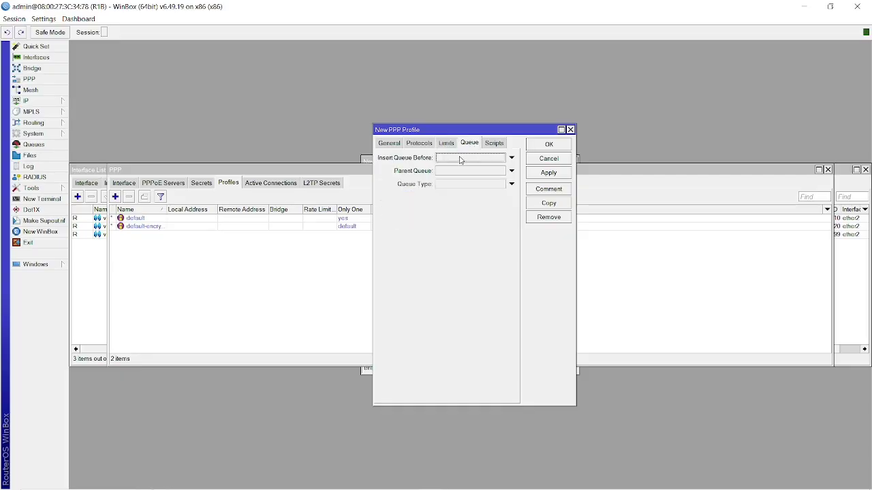
click(462, 159)
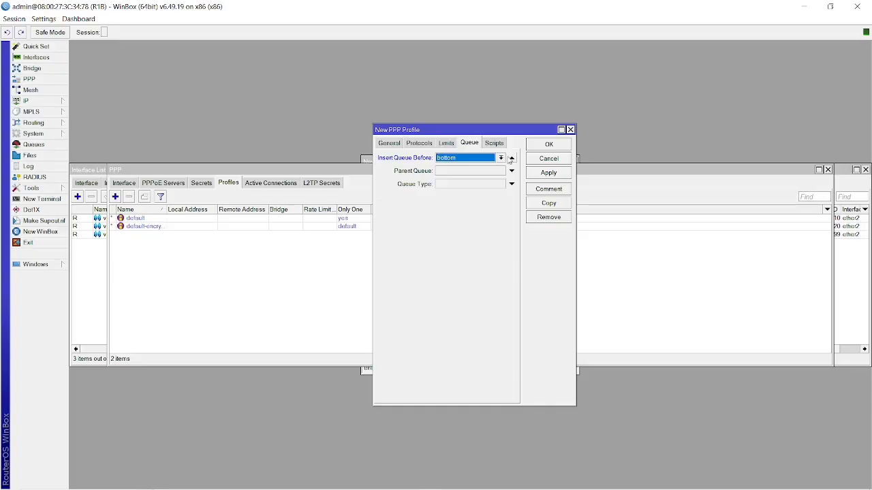
click(510, 158)
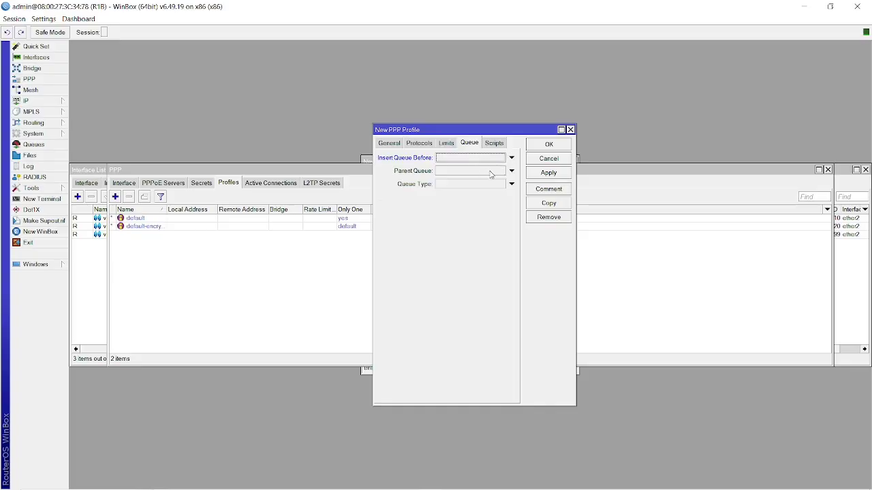
click(490, 172)
click(501, 171)
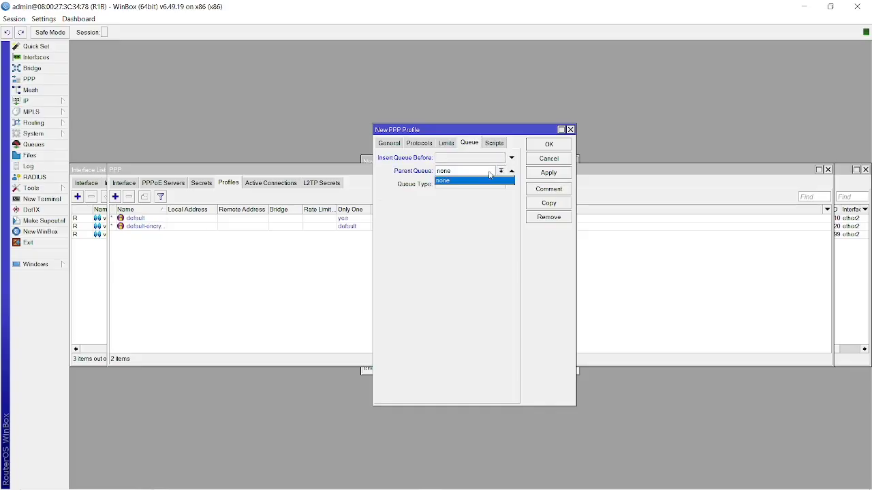
click(401, 189)
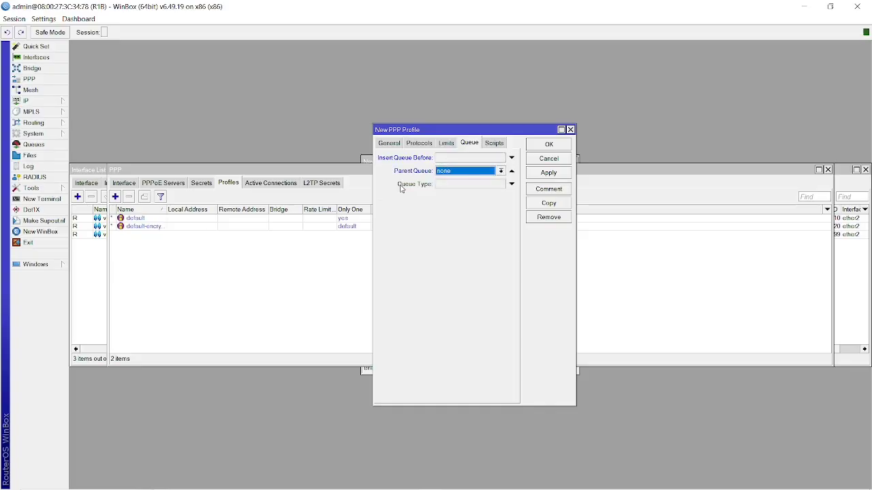
click(512, 171)
Review the limits, save the 3M profile and return to the PPP Secrets list.
click(417, 147)
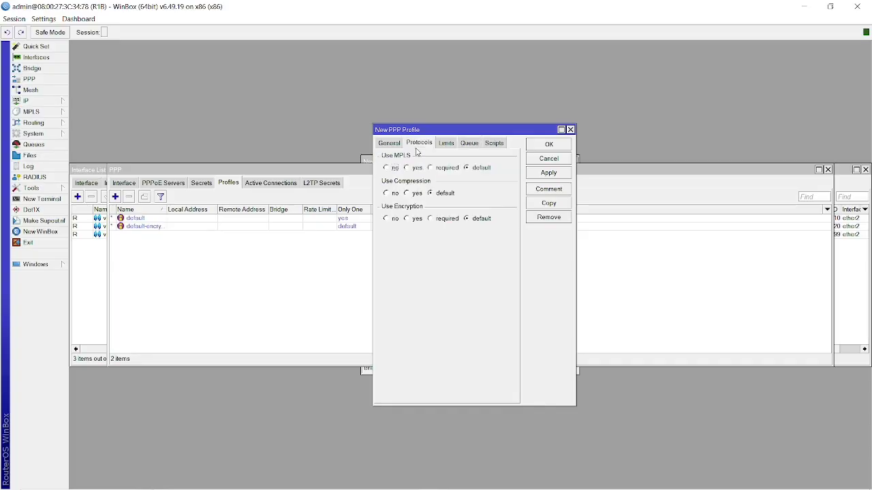
click(450, 147)
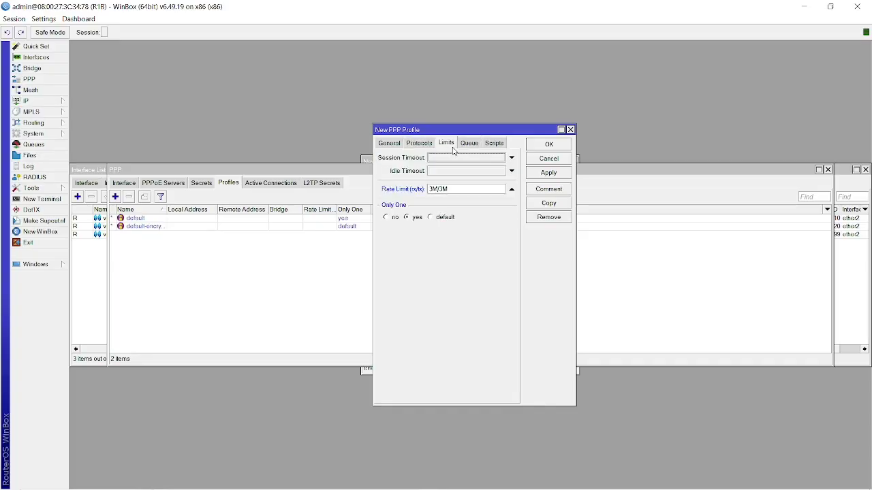
click(555, 173)
click(556, 145)
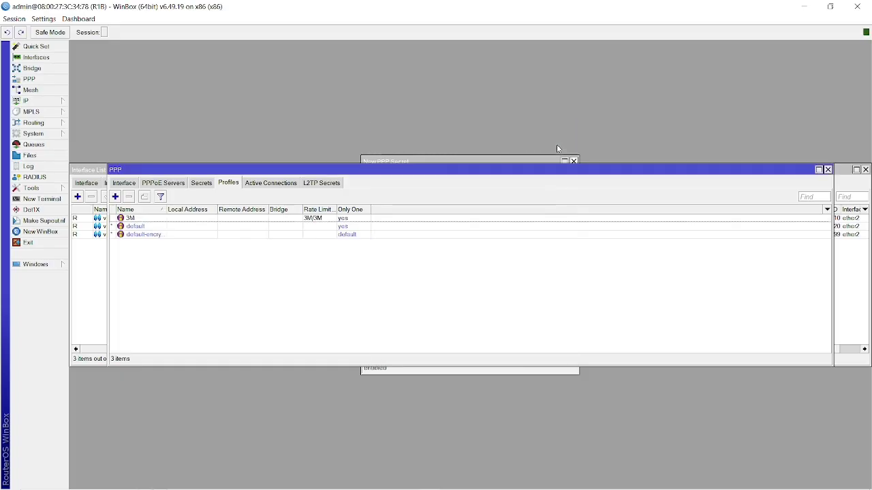
click(196, 185)
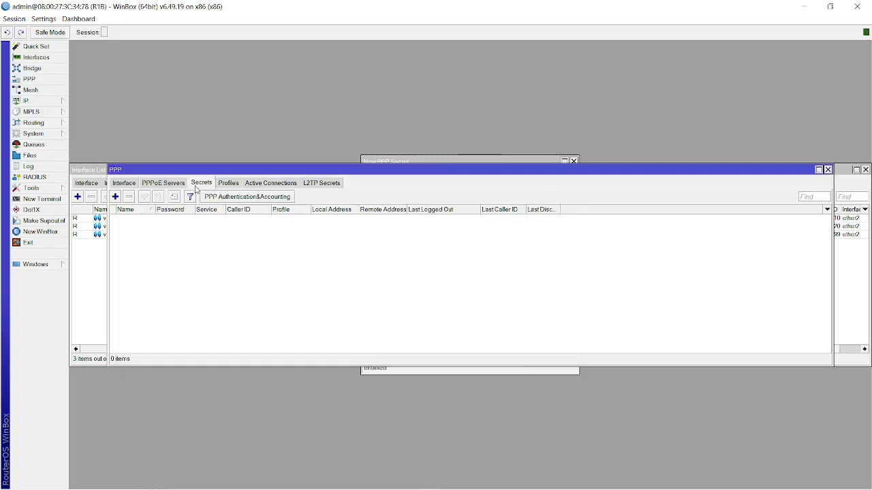
Start a new PPP secret named ppp with a password and service pppoe, with passwords shown.
click(115, 197)
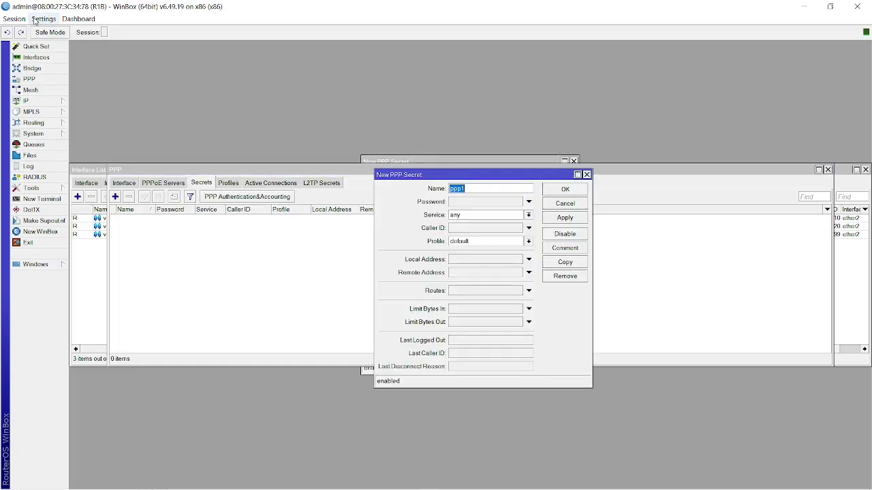
click(35, 20)
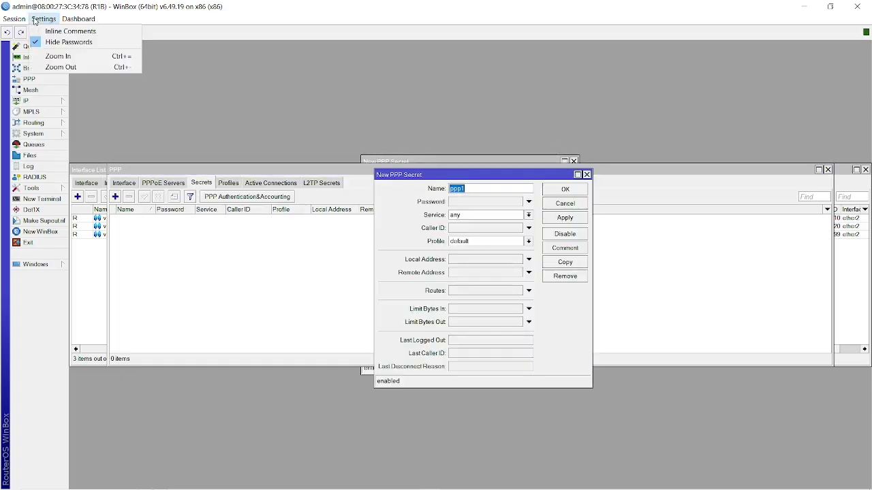
click(57, 42)
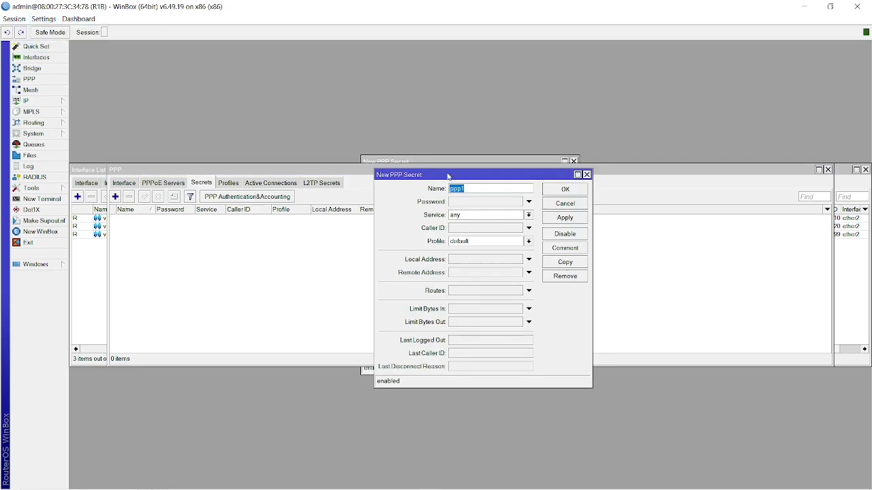
click(498, 189)
click(485, 202)
text(123)
click(504, 215)
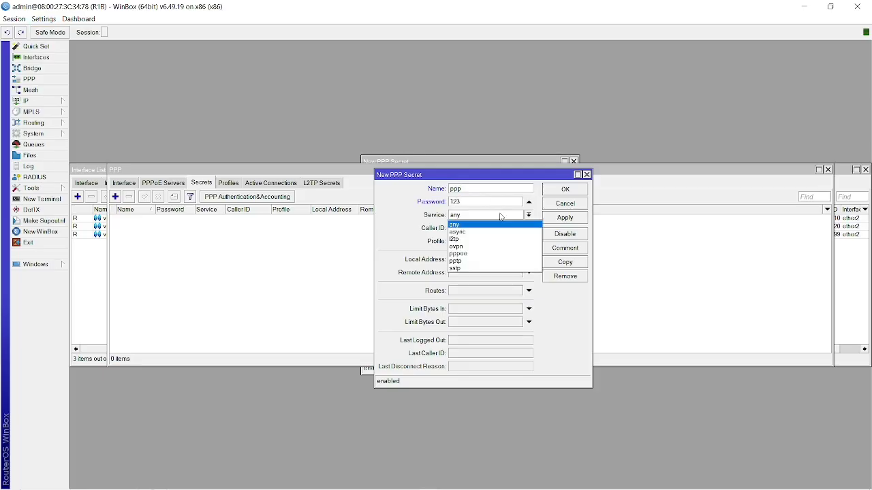
click(470, 254)
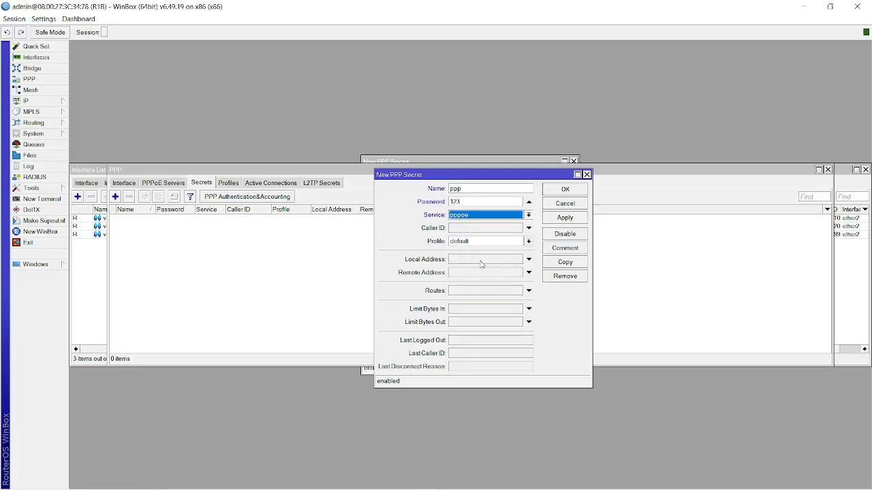
Set local address 192.168.10.1 and remote address 192.168.10.254, then save the secret.
click(480, 264)
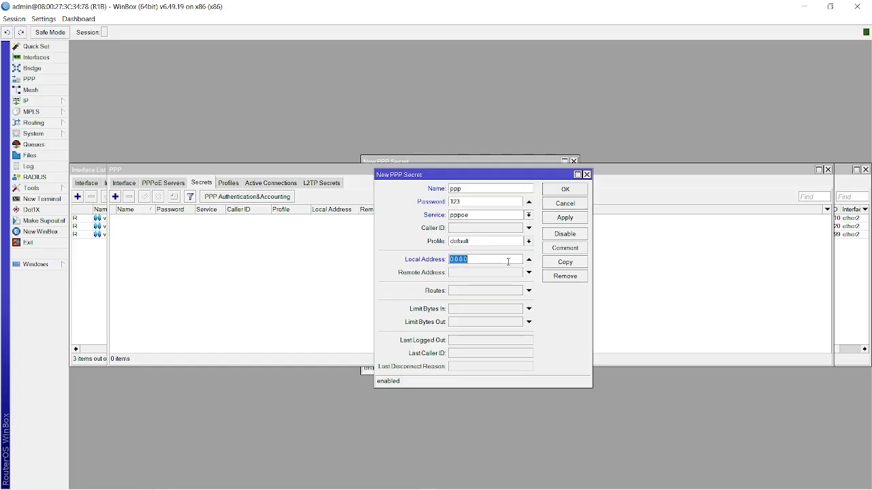
text(192.168.10.1)
double_click(508, 260)
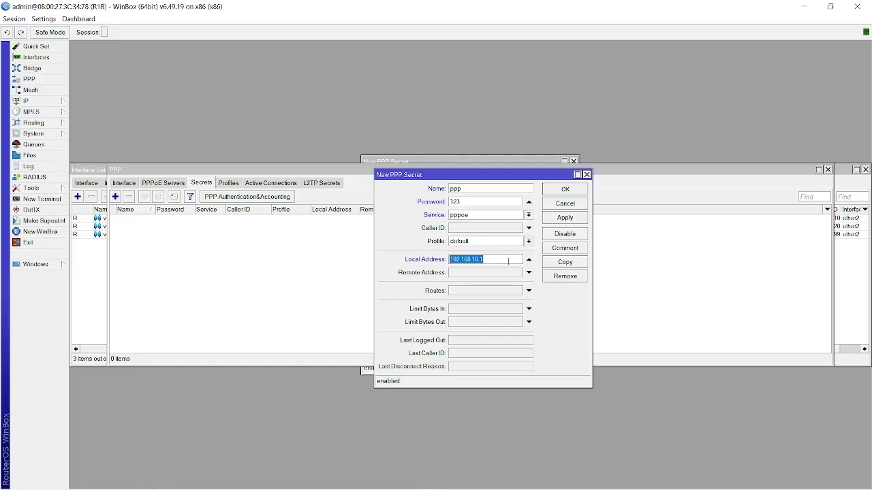
key(ctrl+c)
click(494, 272)
key(ctrl+v)
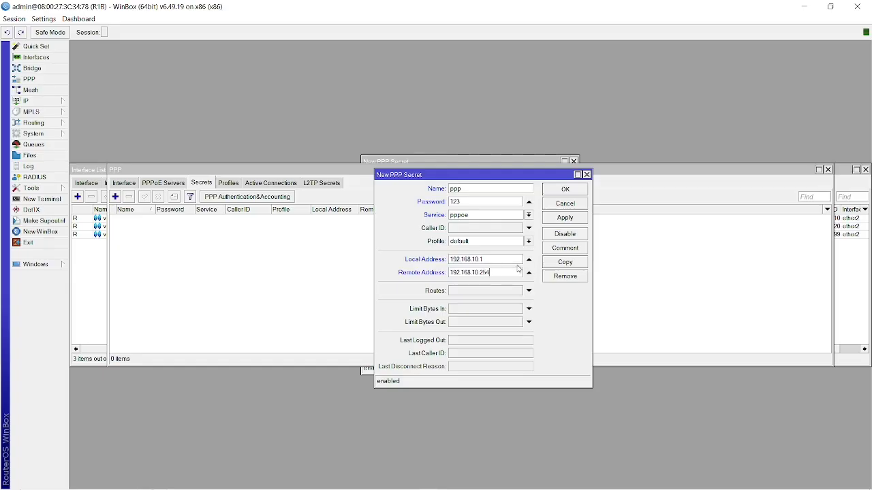
text(254)
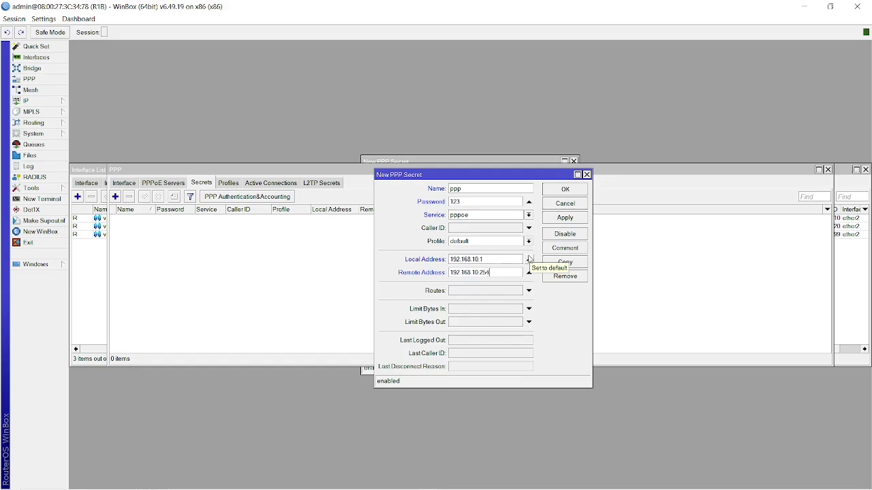
click(576, 219)
click(565, 189)
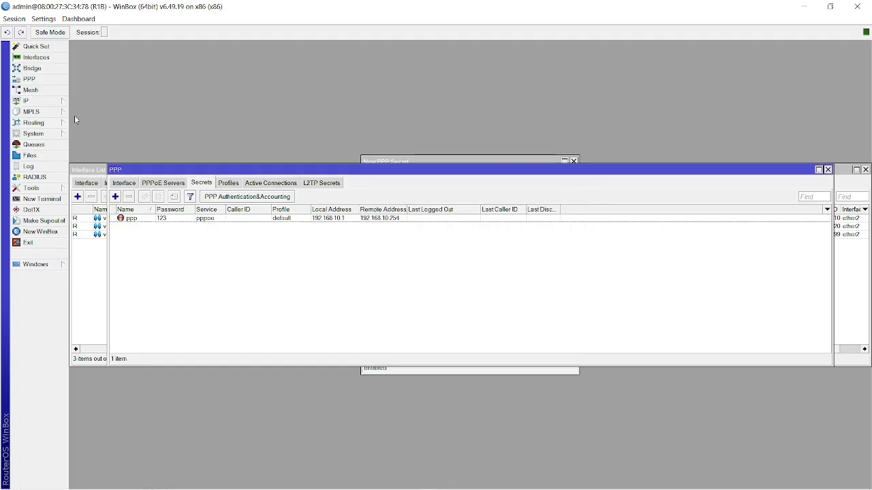
click(53, 106)
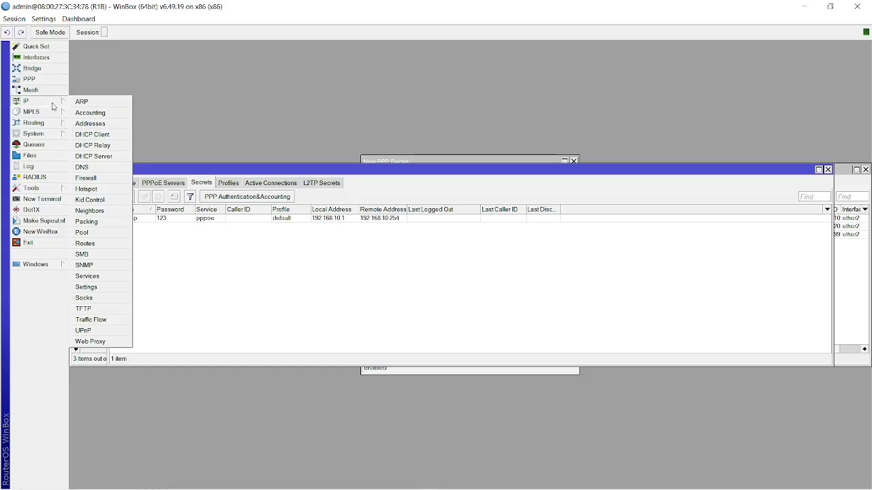
Launch Hotspot Setup and choose vlan20-Hospot as the hotspot interface.
click(87, 189)
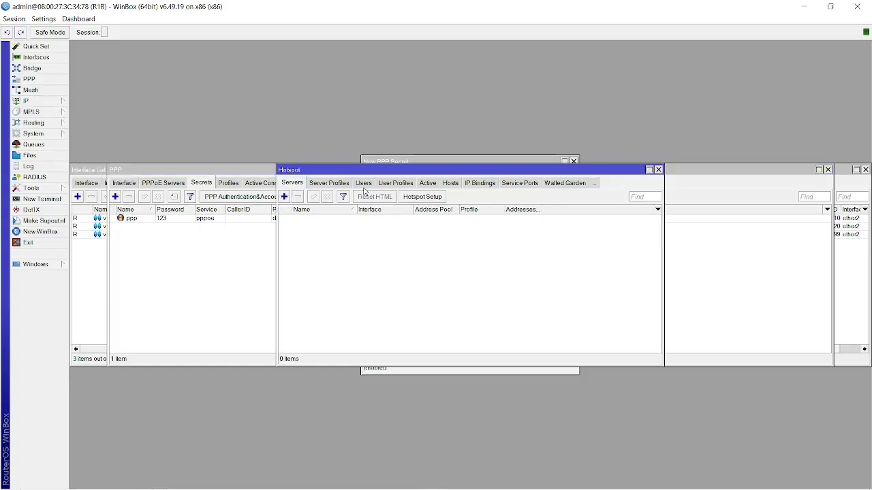
click(450, 183)
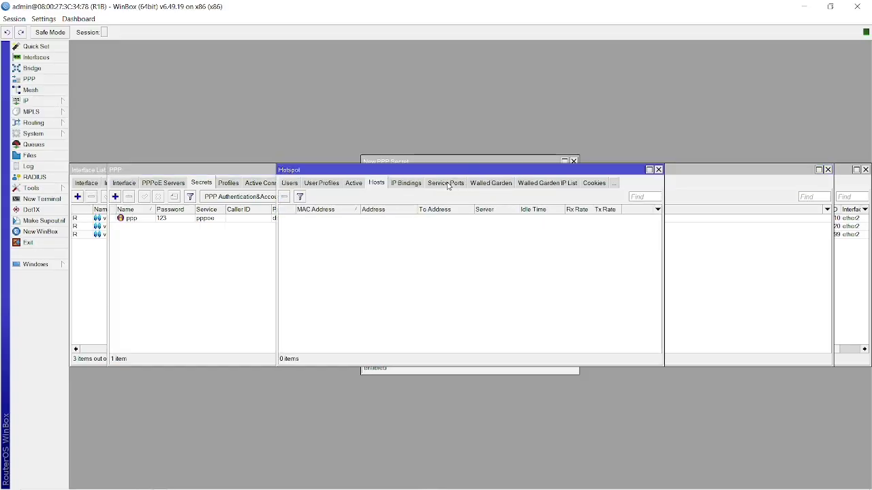
click(289, 187)
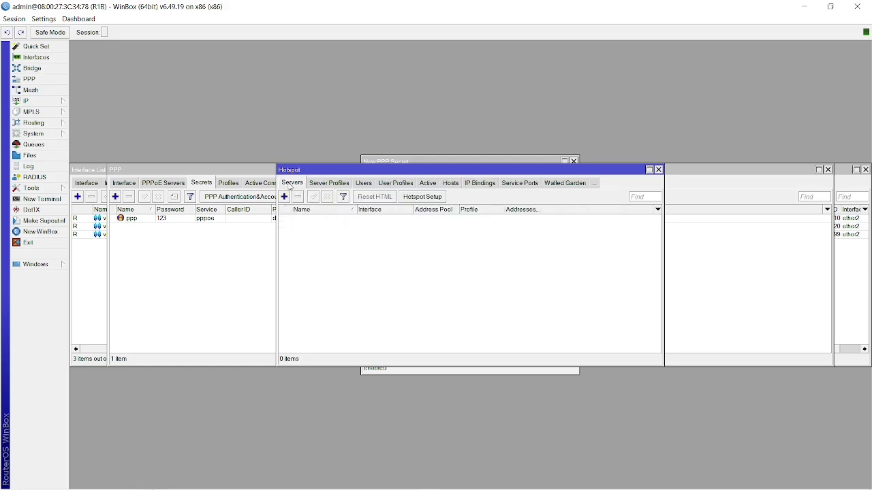
click(435, 197)
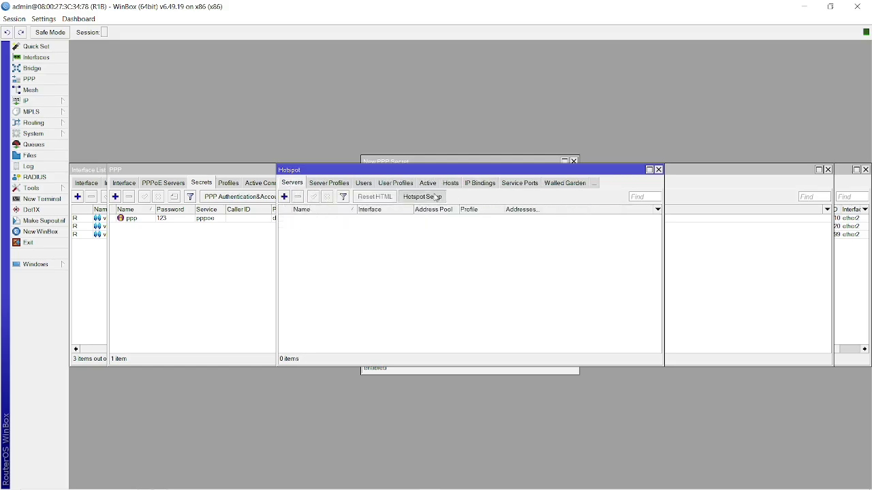
click(497, 258)
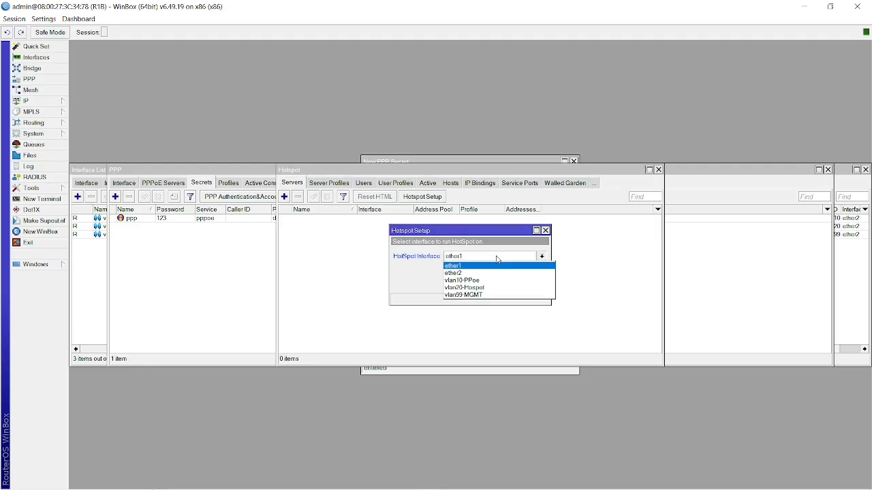
click(475, 289)
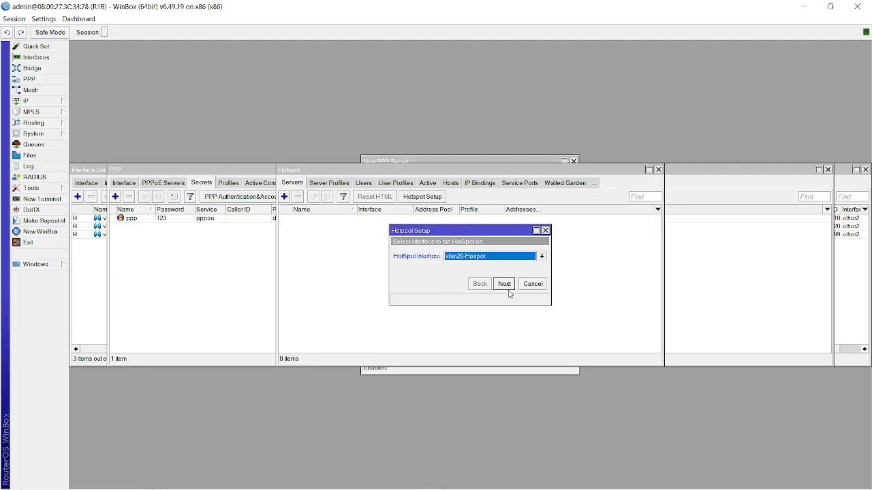
click(505, 289)
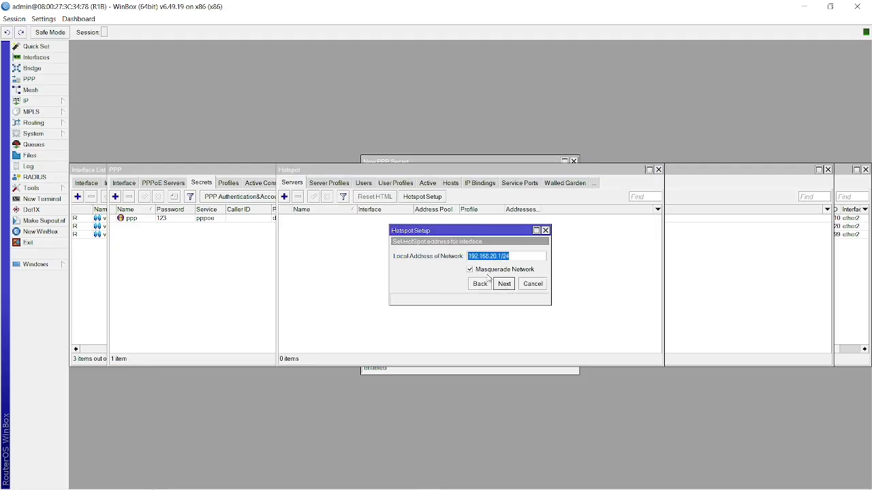
Accept network 192.168.20.1/24, pool 192.168.20.2-254, no certificate, SMTP 0.0.0.0 and DNS 192.168.20.1.
click(505, 284)
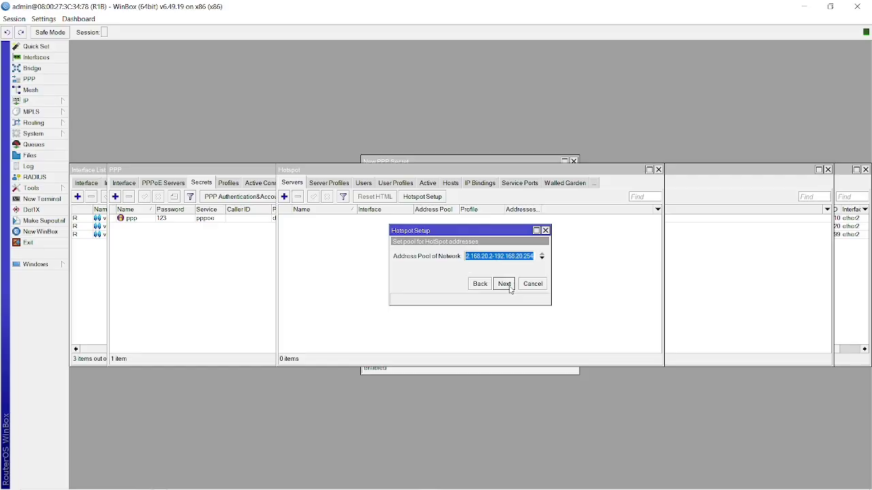
click(500, 287)
click(499, 287)
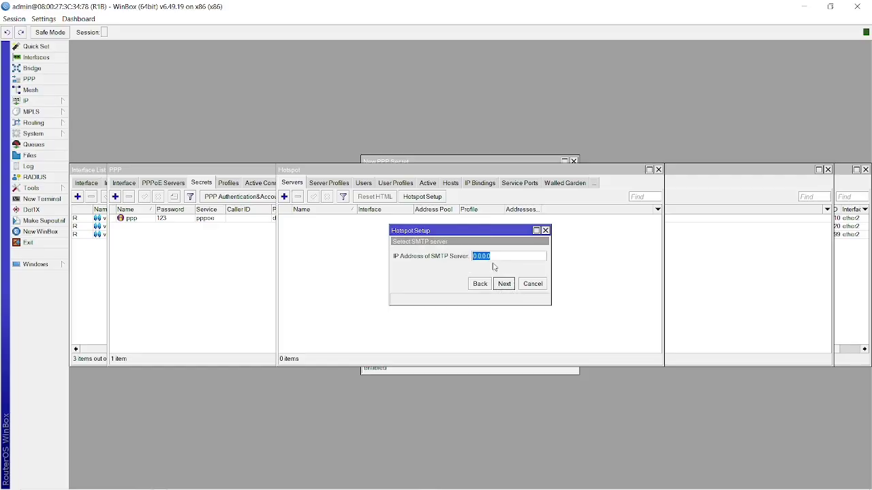
click(504, 288)
click(502, 287)
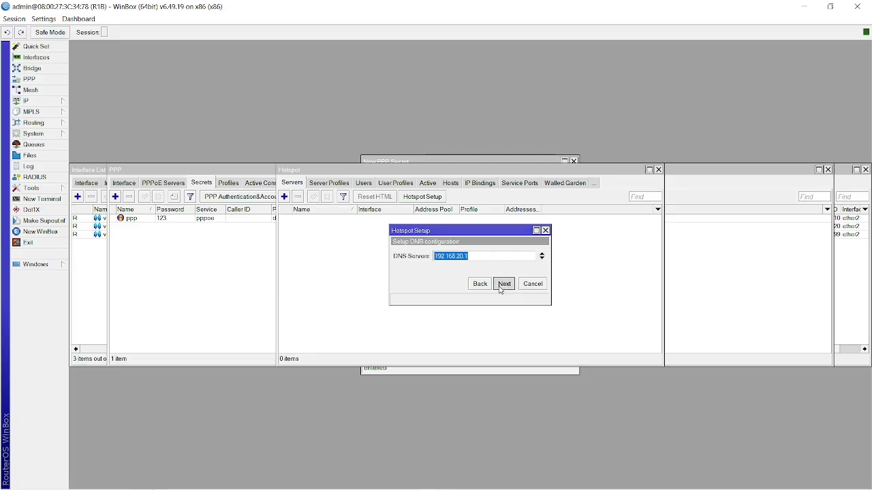
Enter DNS name kosnet.id and finish the wizard, creating hotspot1.
text(kosne)
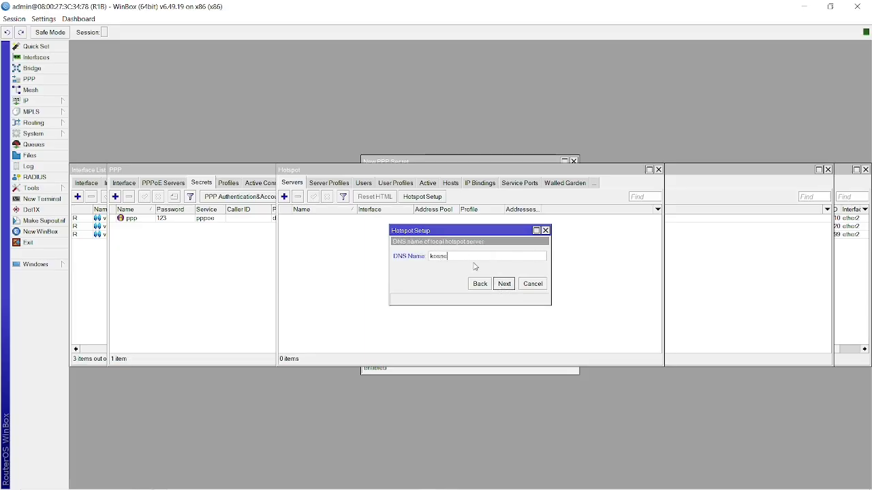
text(t.id)
click(480, 284)
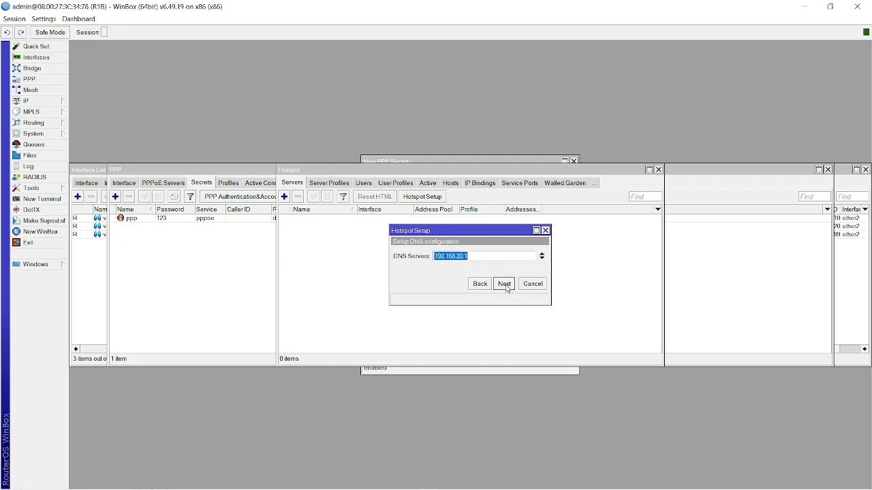
click(504, 284)
click(460, 255)
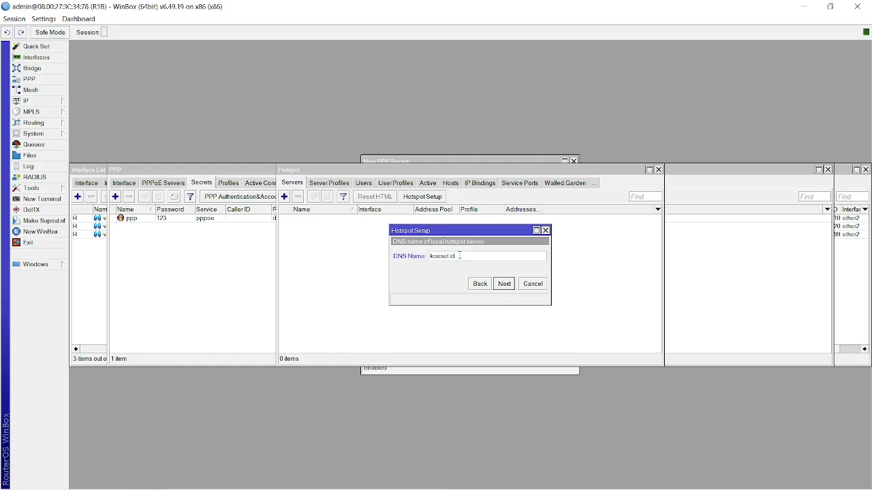
click(507, 290)
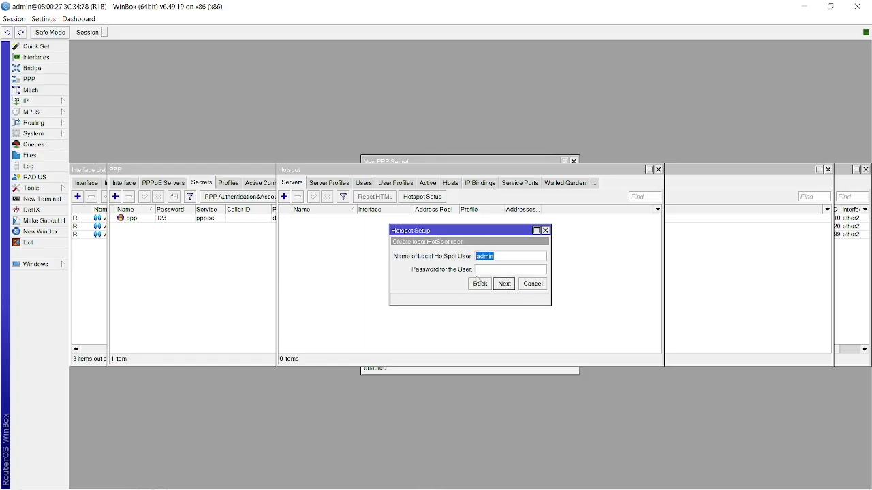
click(495, 268)
click(505, 285)
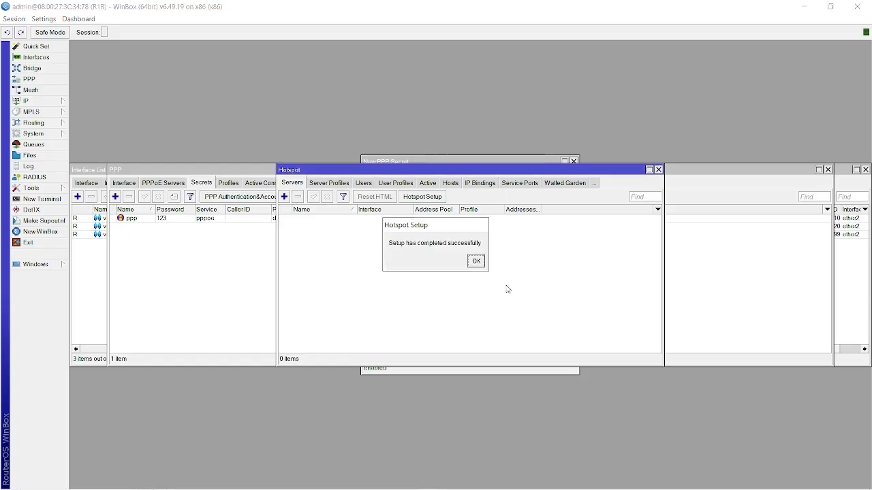
click(476, 261)
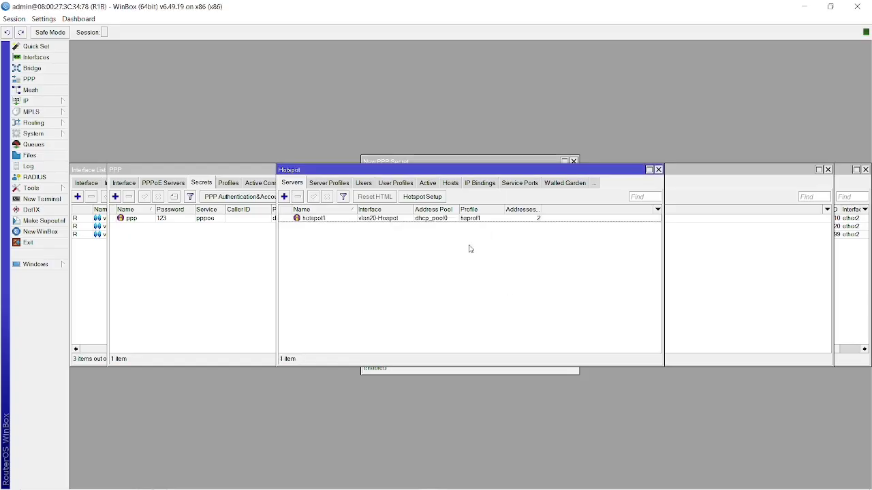
click(447, 184)
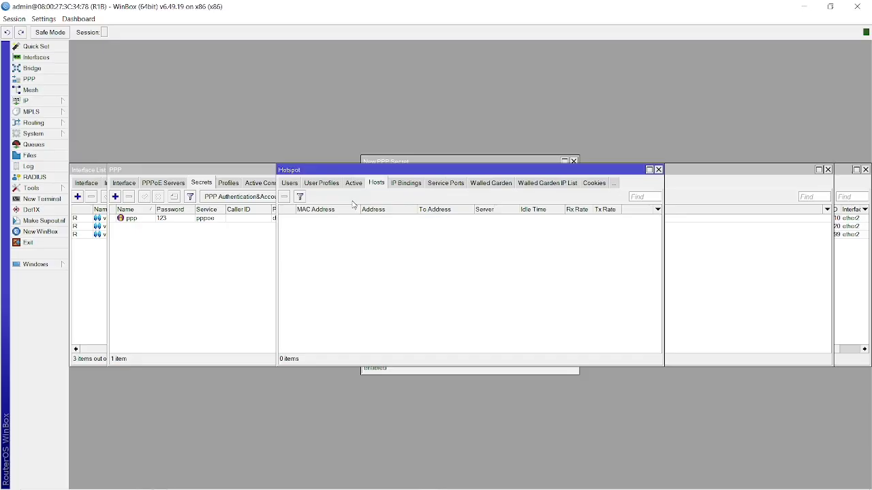
click(295, 185)
click(295, 184)
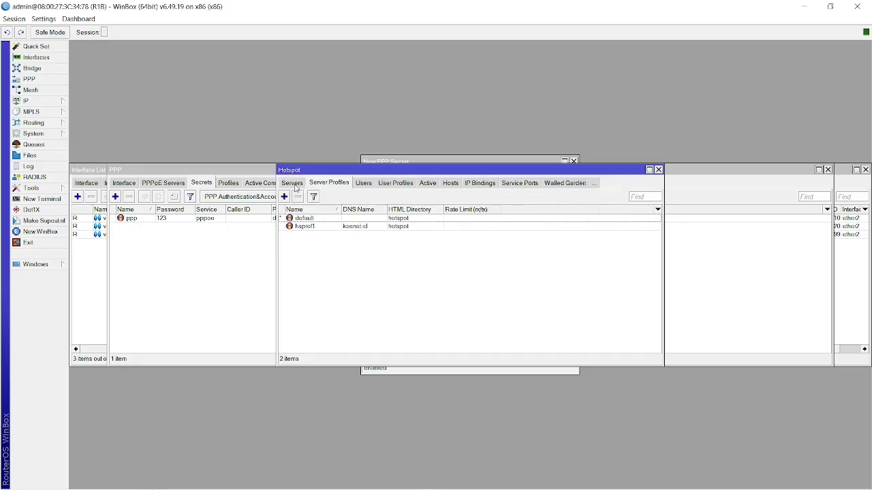
click(295, 184)
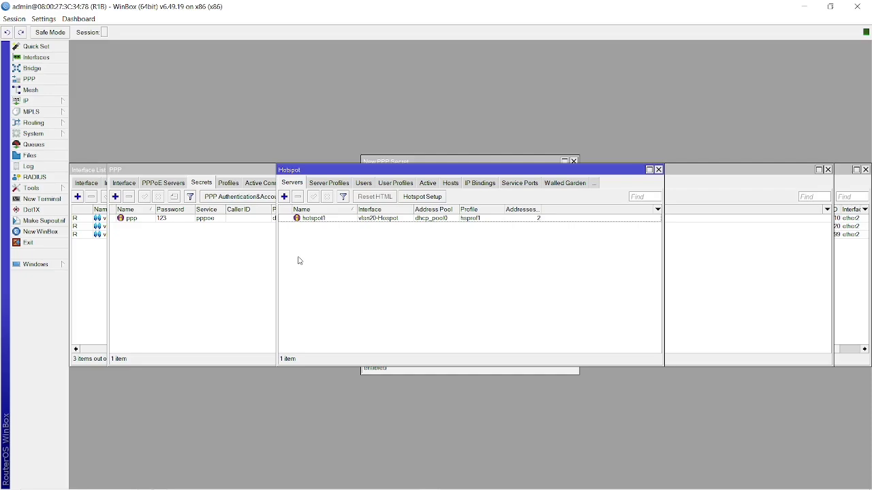
Delete the existing dhcp1 server from the DHCP Server list.
click(58, 107)
click(106, 157)
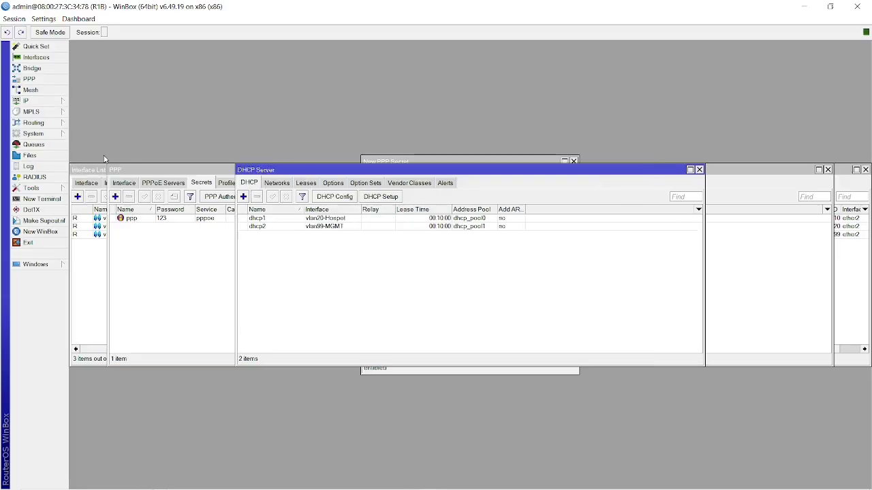
click(306, 221)
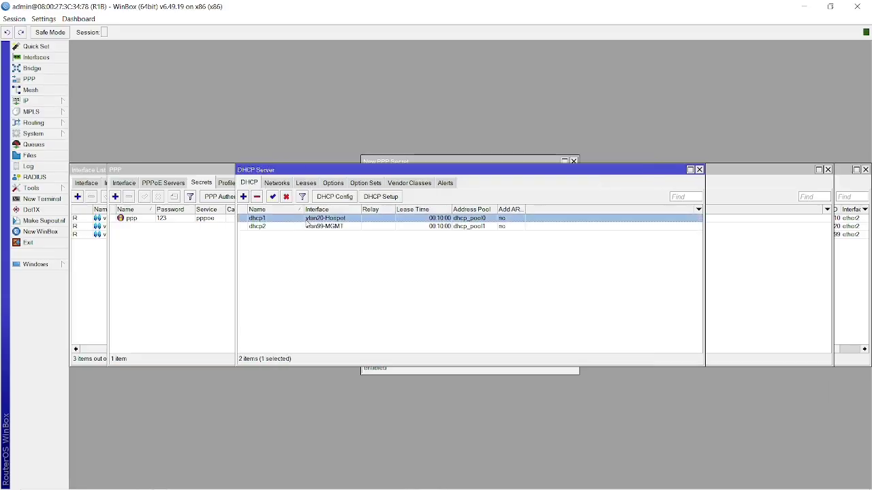
click(344, 228)
double_click(305, 219)
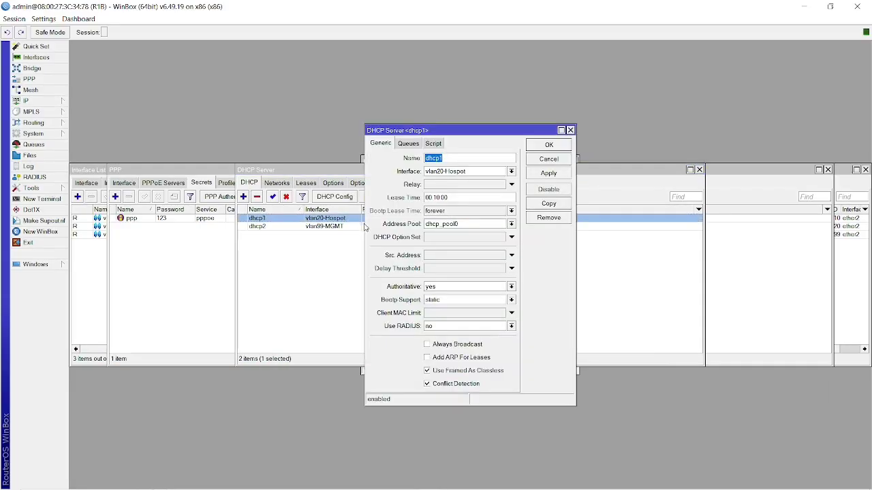
click(334, 238)
click(312, 219)
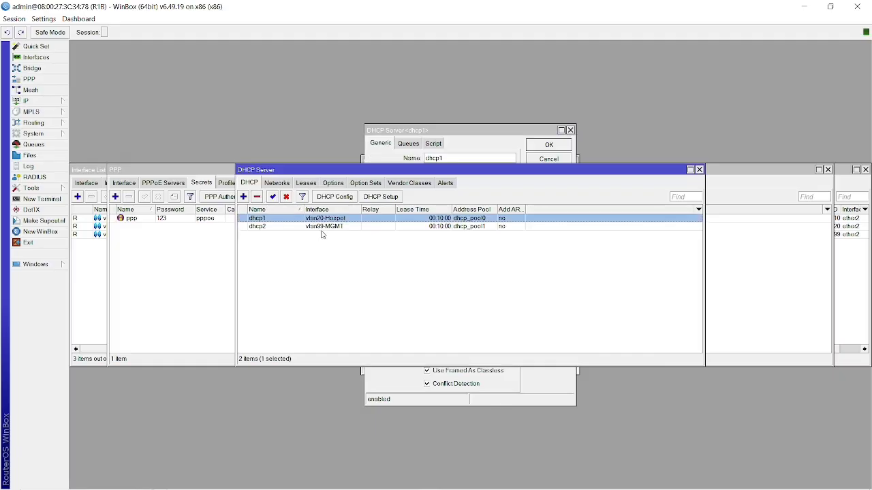
click(256, 197)
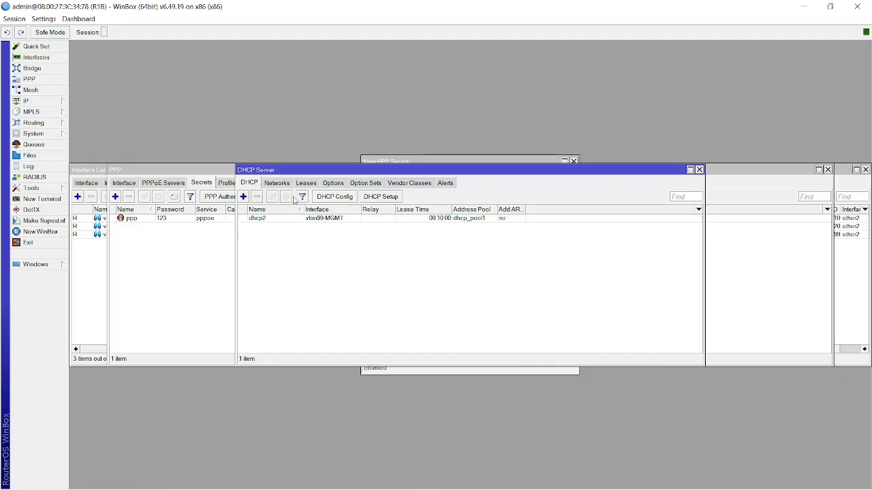
Run DHCP Setup on vlan20-Hospot with gateway 192.168.20.1, dhcp_pool2 and a 00:10:00 lease.
click(389, 197)
click(502, 268)
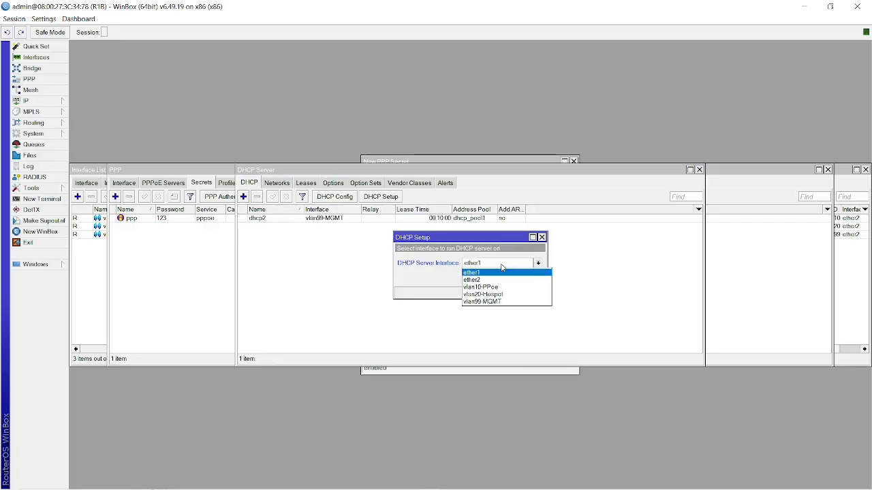
click(496, 295)
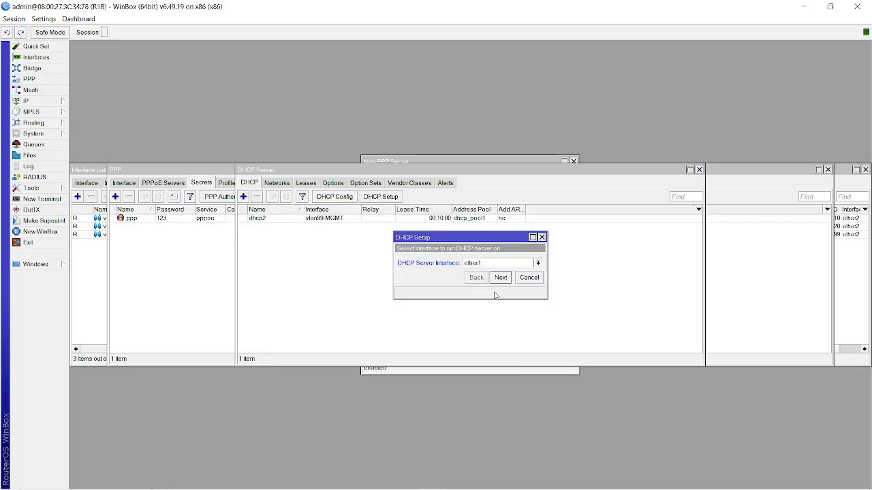
click(500, 279)
click(499, 279)
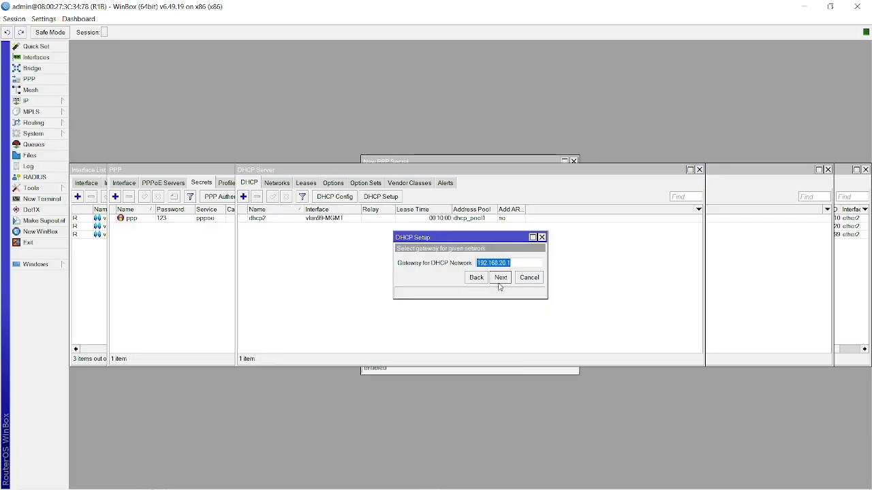
click(499, 280)
click(499, 280)
click(499, 280)
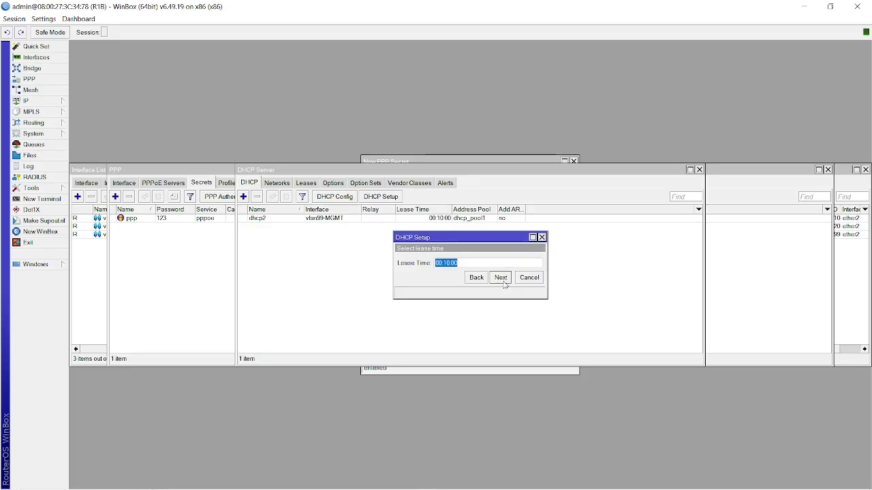
click(501, 279)
click(473, 262)
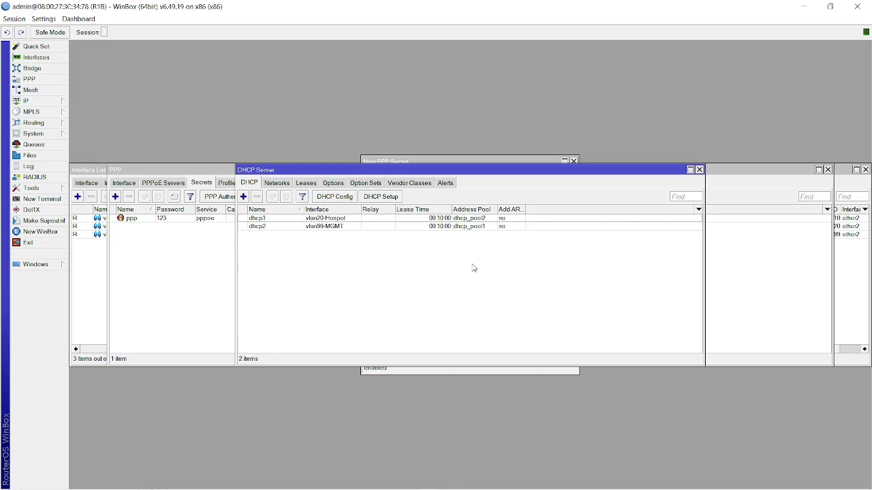
click(92, 273)
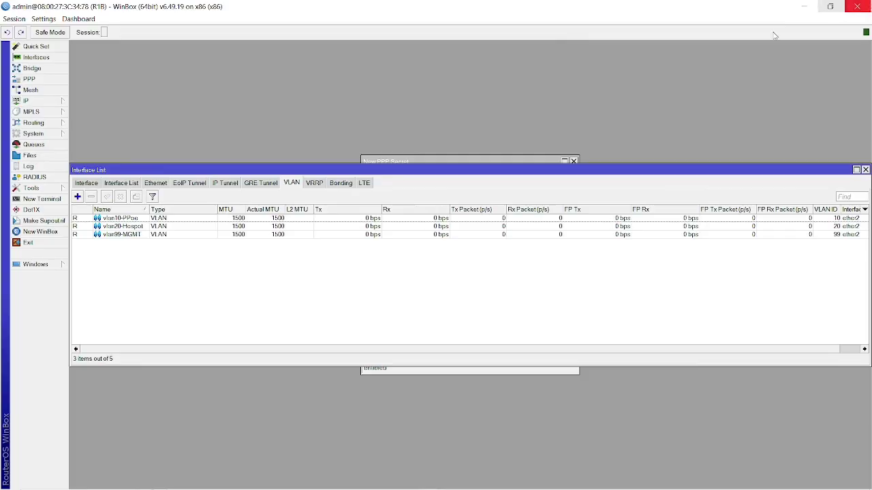
Switch to the WinBox loader and select neighbor router R3.
key(alt+Tab)
key(alt+Tab)
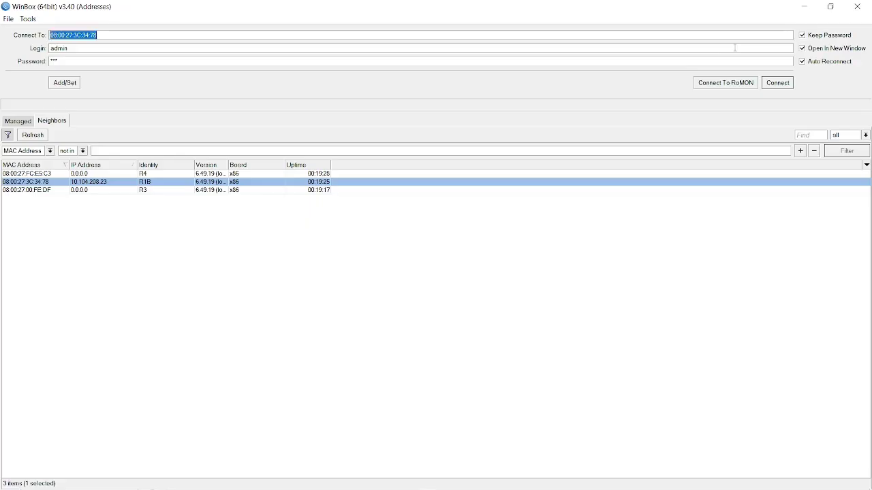
click(61, 191)
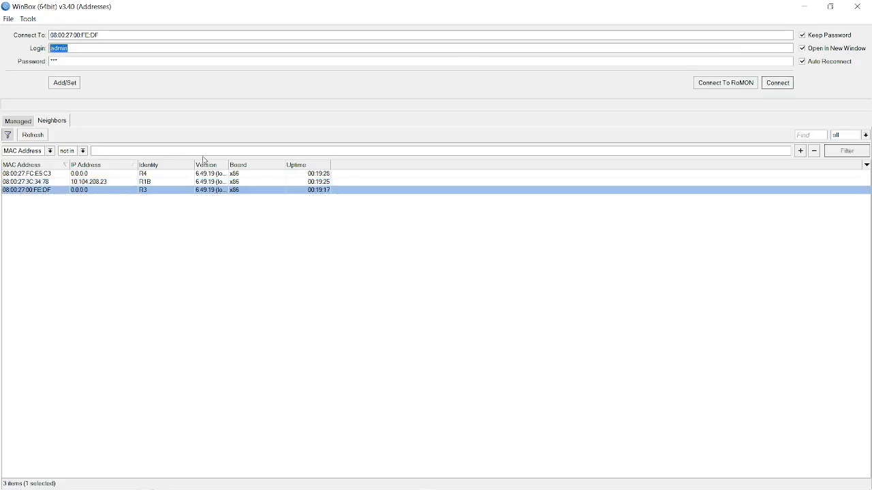
Connect to R3, dismiss the welcome message and maximize the session.
click(785, 87)
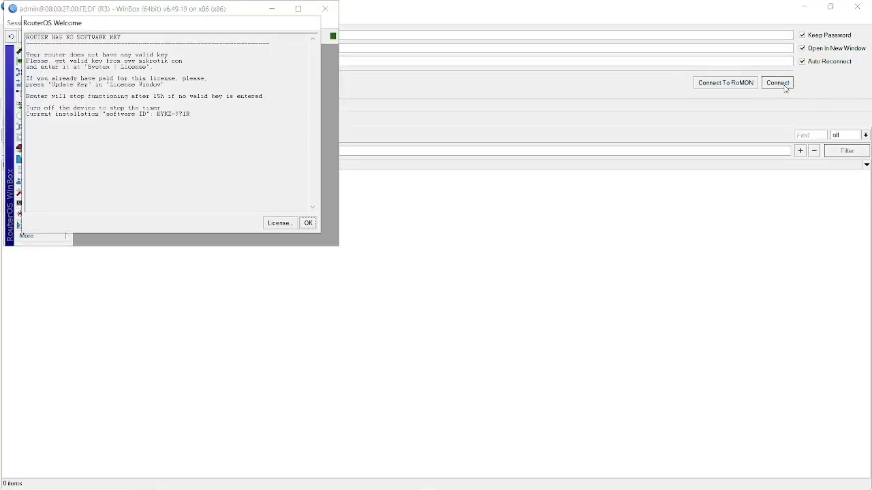
click(308, 223)
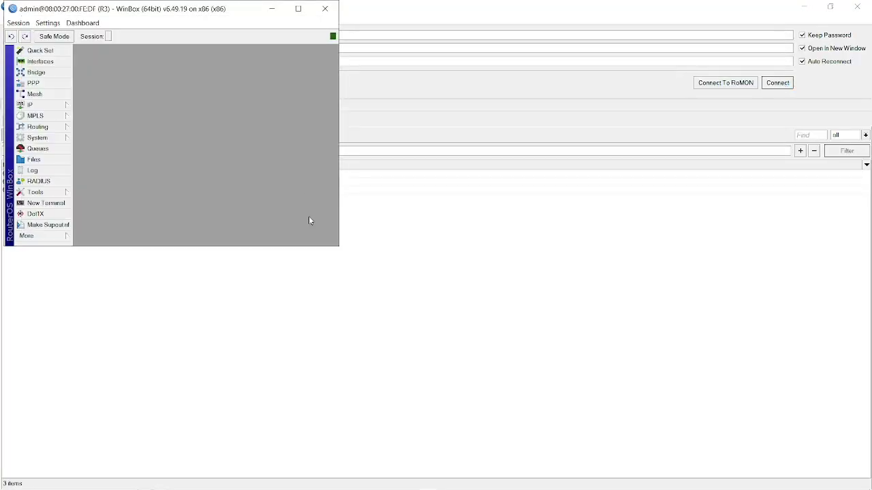
click(298, 9)
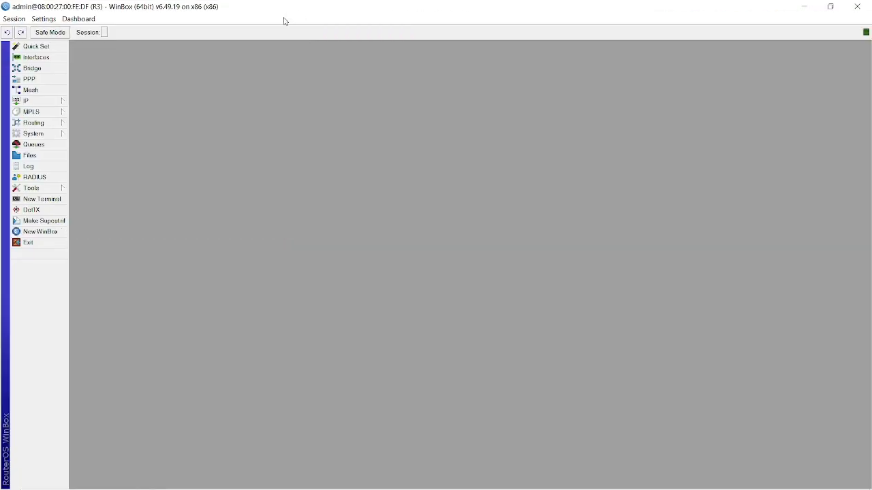
Add a new bridge, bridgeolt, with VLAN Filtering enabled.
click(34, 68)
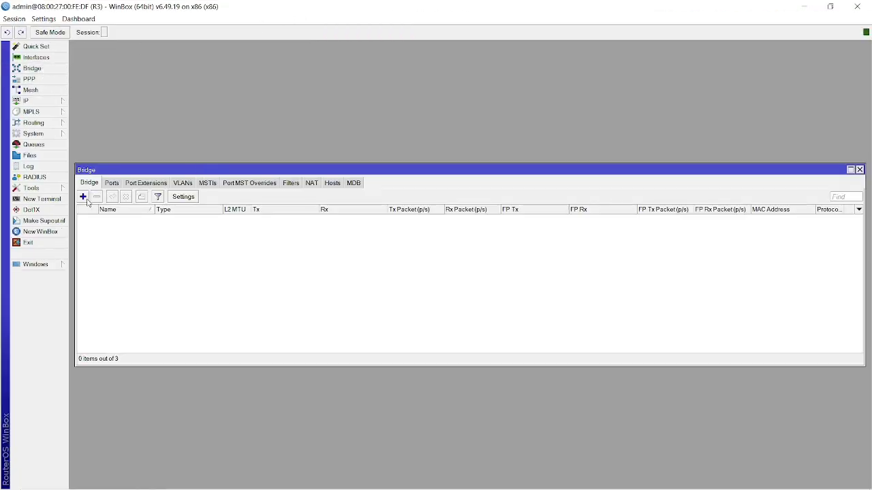
click(83, 197)
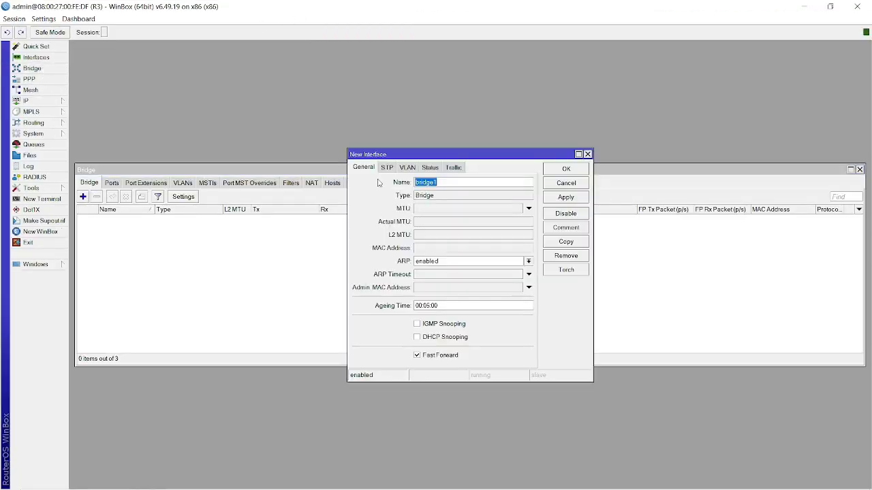
click(460, 181)
click(408, 168)
click(415, 185)
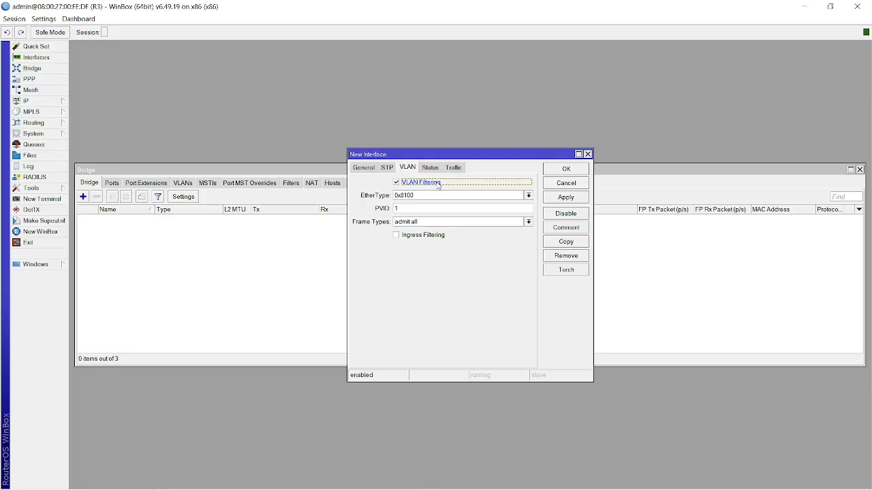
click(565, 197)
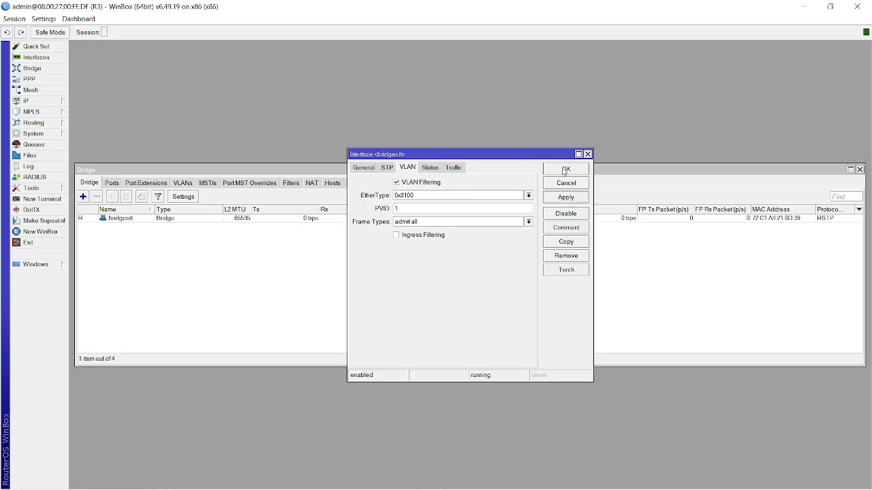
click(565, 169)
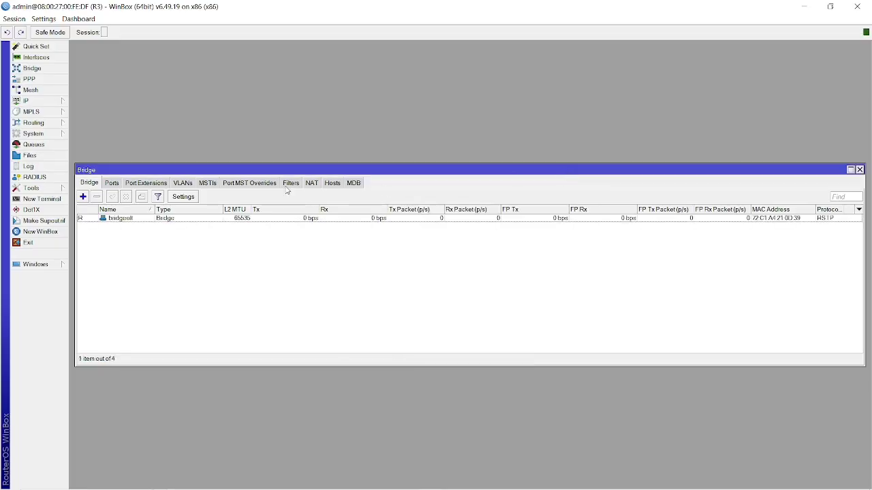
Inspect bridgeolt's VLAN entries 10, 20 and 99 and its empty Ports list, then switch to VirtualBox.
click(182, 184)
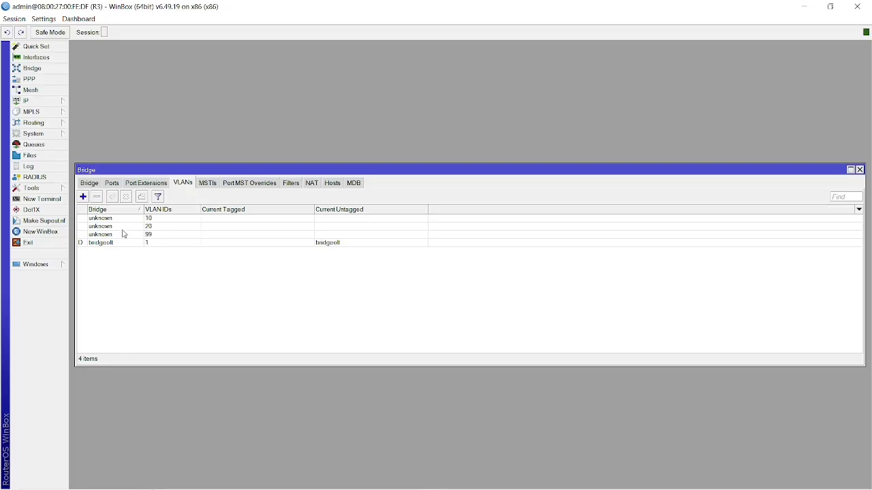
click(87, 218)
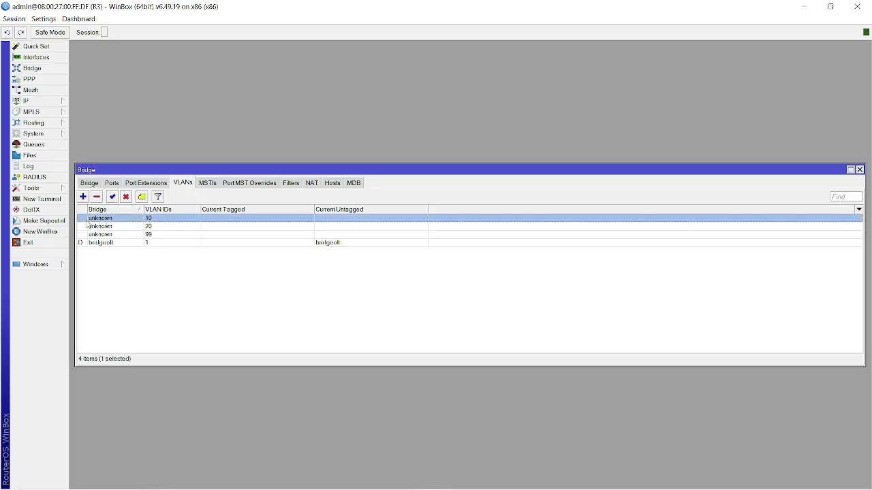
key(shift+Down)
key(shift+Down)
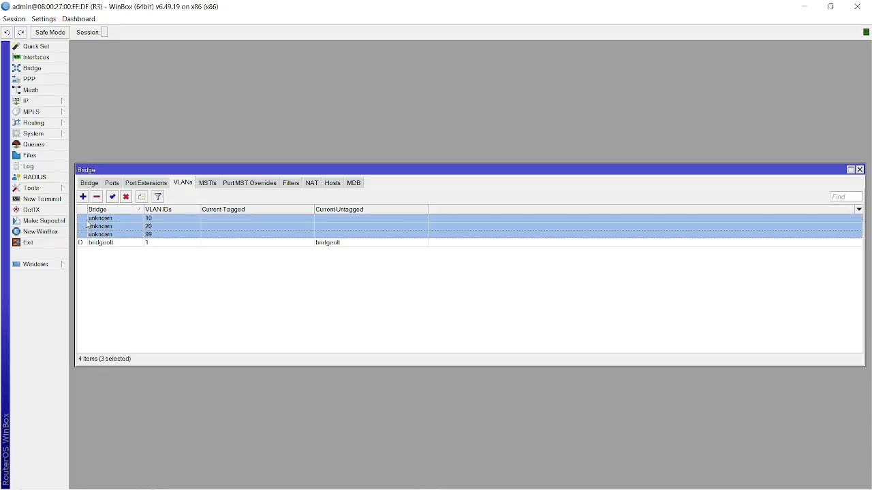
click(94, 186)
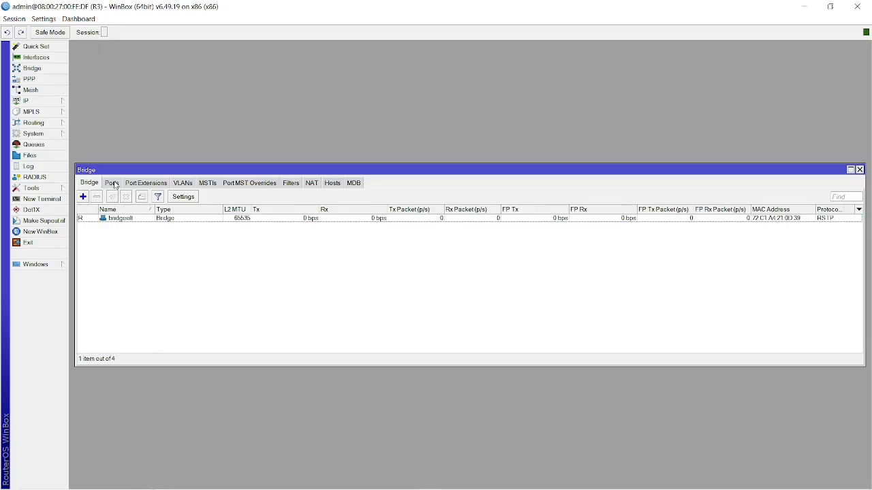
click(112, 183)
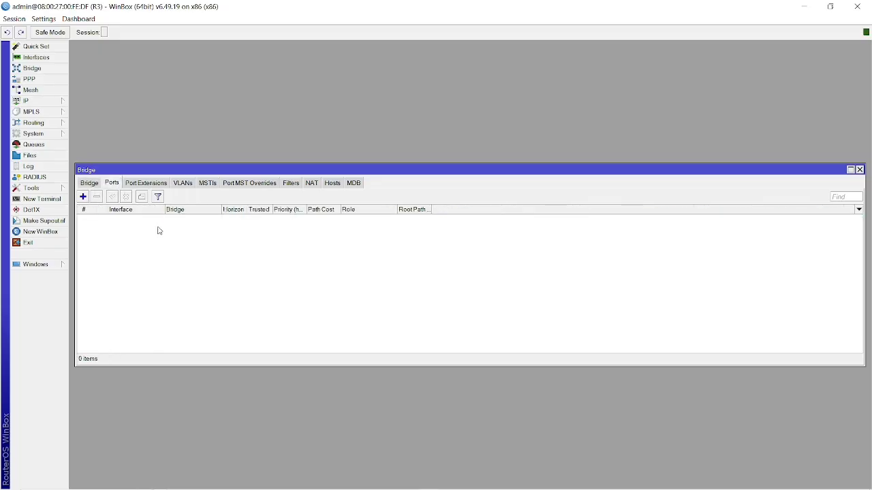
key(alt+Tab)
key(alt+Tab)
key(alt+Tab)
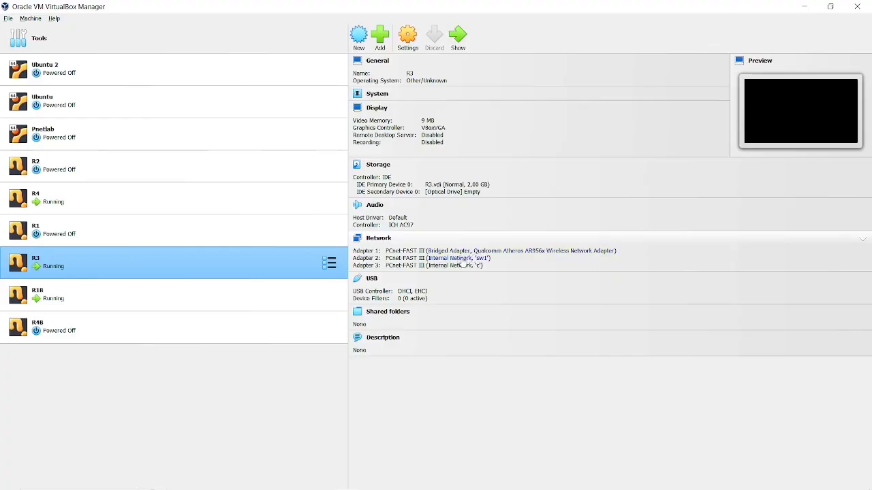
Compare the network adapters of VMs R1, R3 and R4, then return to R3's WinBox session.
click(176, 231)
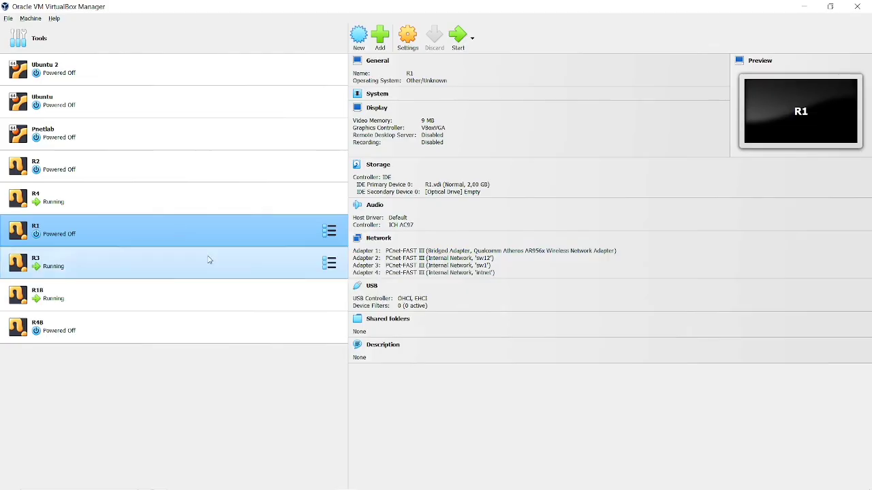
click(167, 267)
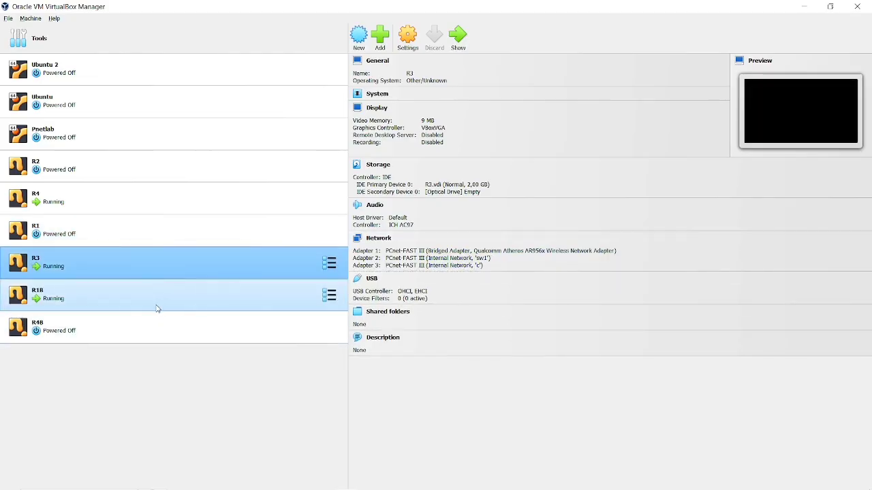
click(104, 210)
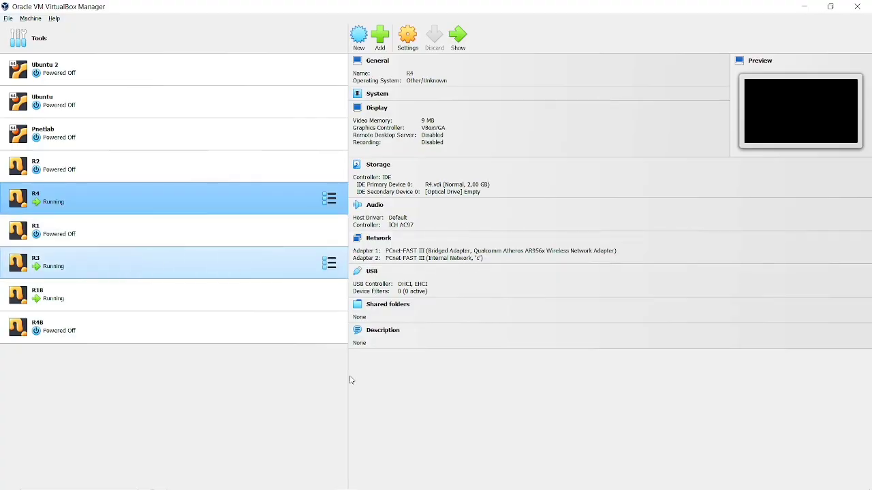
click(283, 272)
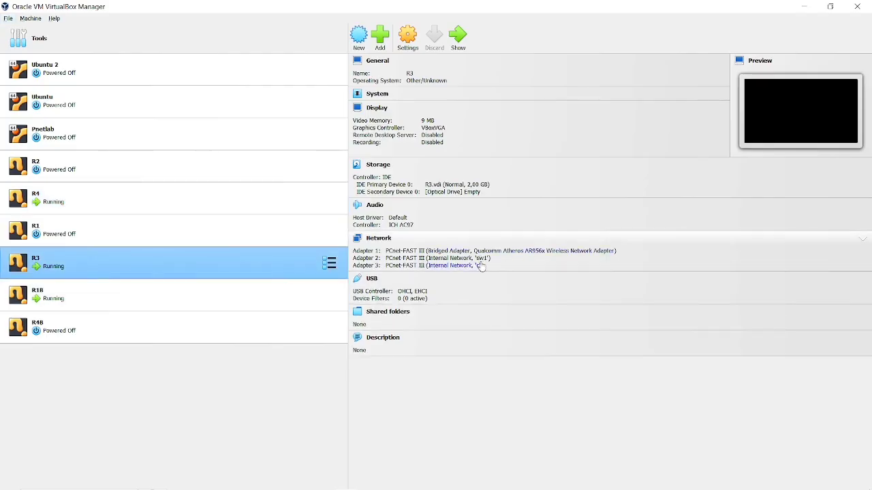
key(alt+Tab)
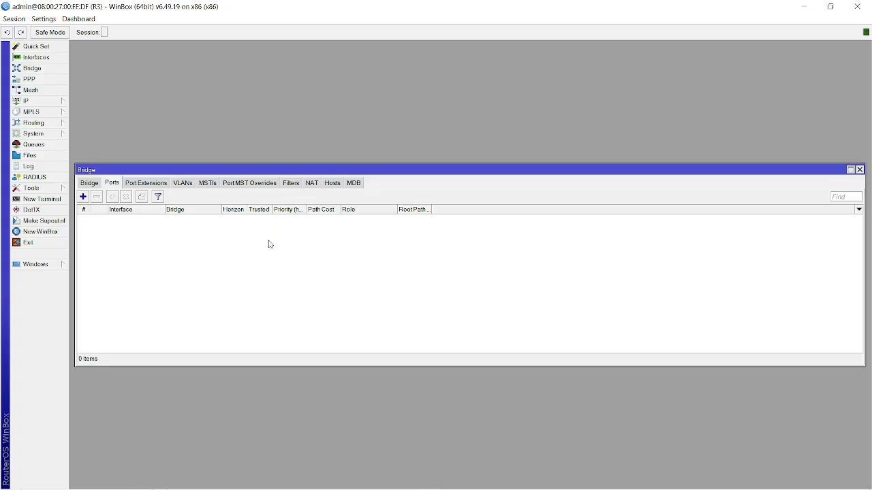
Add ether2 and ether3 as bridgeolt ports, then open R3's interface list.
click(84, 197)
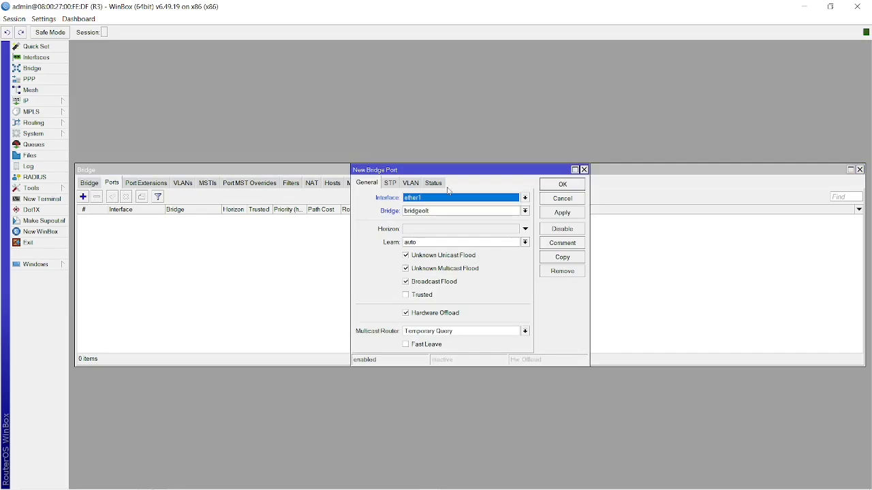
click(465, 201)
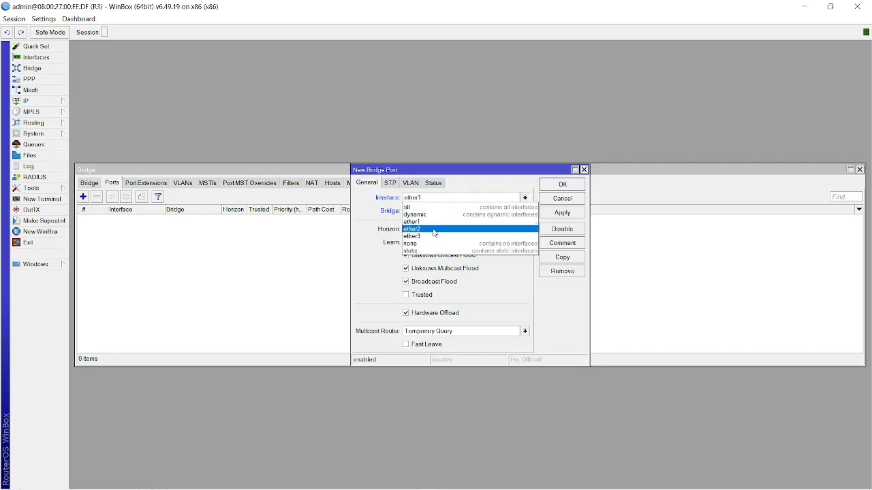
click(433, 233)
click(556, 214)
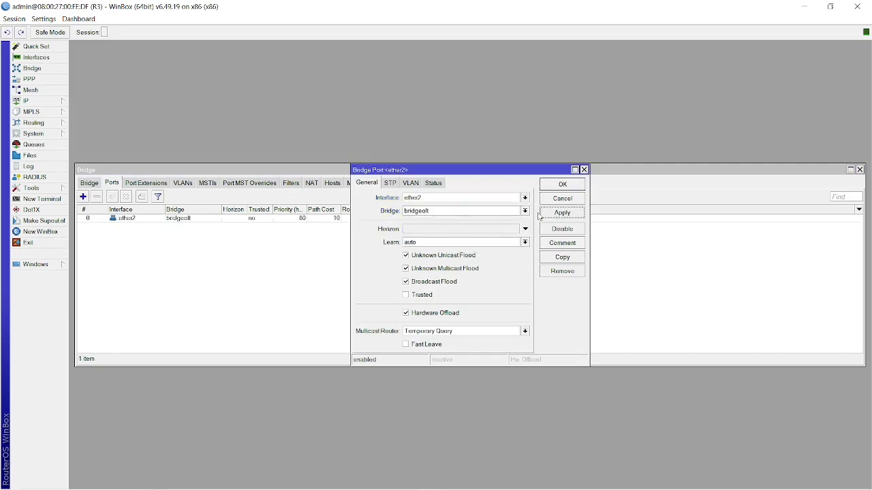
click(563, 258)
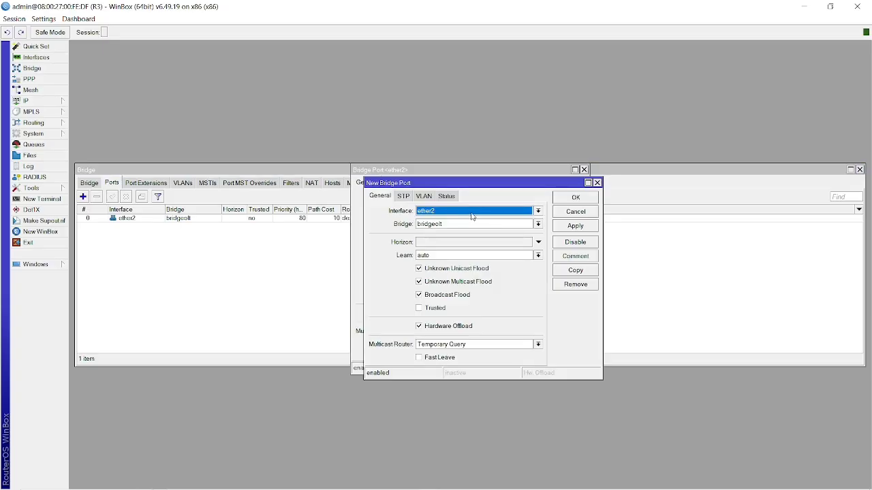
click(471, 213)
click(436, 249)
click(575, 226)
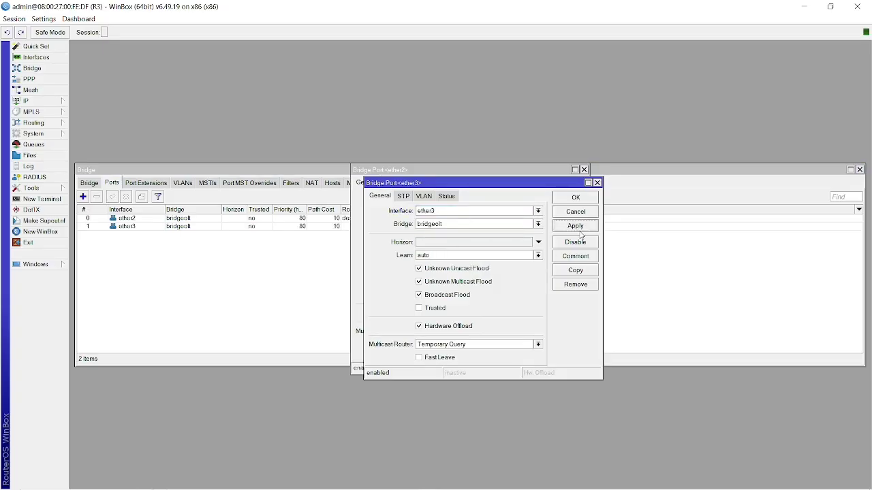
click(576, 198)
click(562, 184)
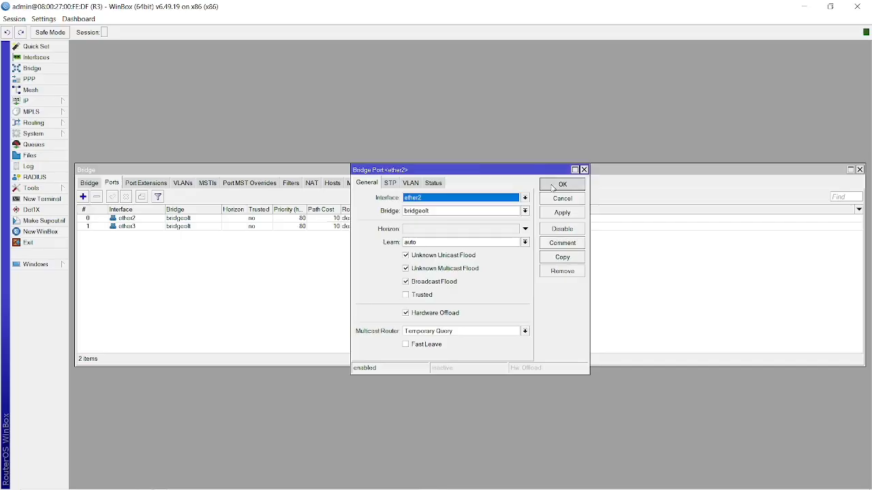
click(43, 60)
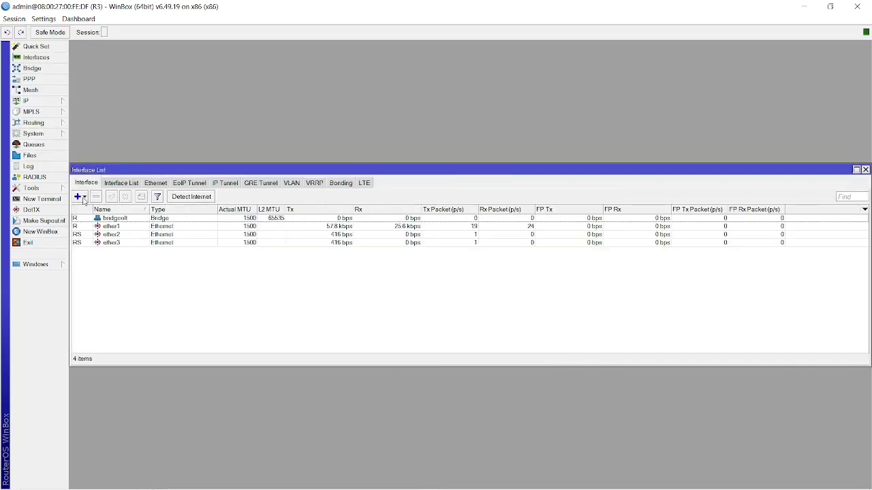
click(83, 198)
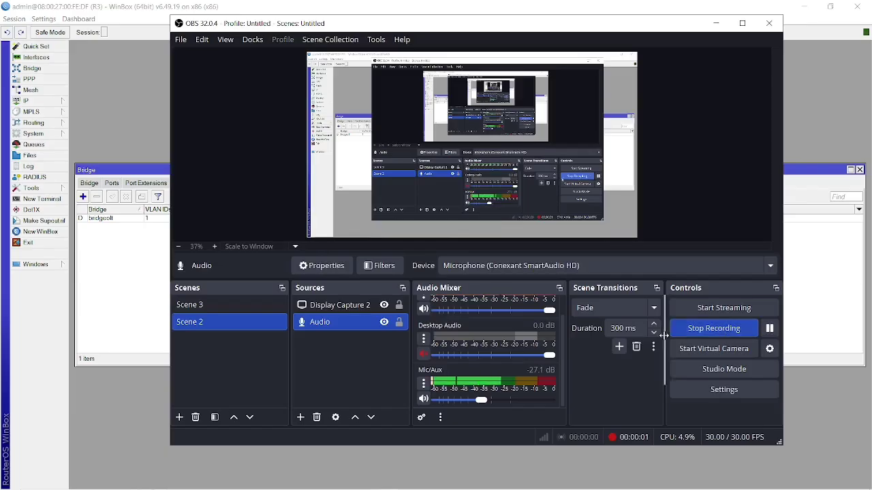
Check OBS is recording, then return to WinBox's bridgeolt bridge list.
scroll(518, 353, up, 1)
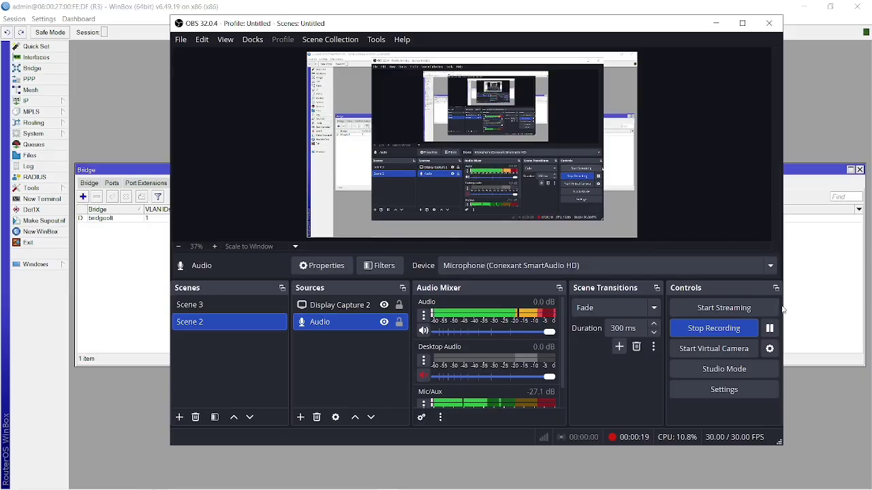
key(alt+Tab)
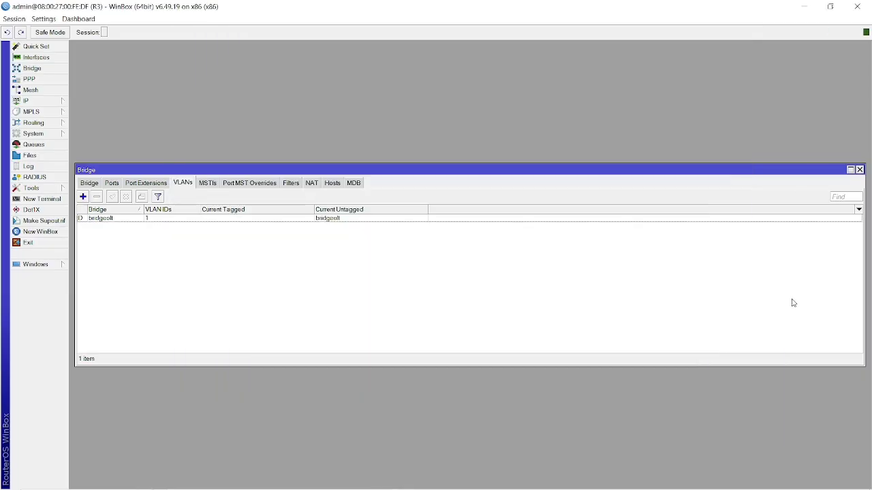
click(90, 183)
key(alt+Tab)
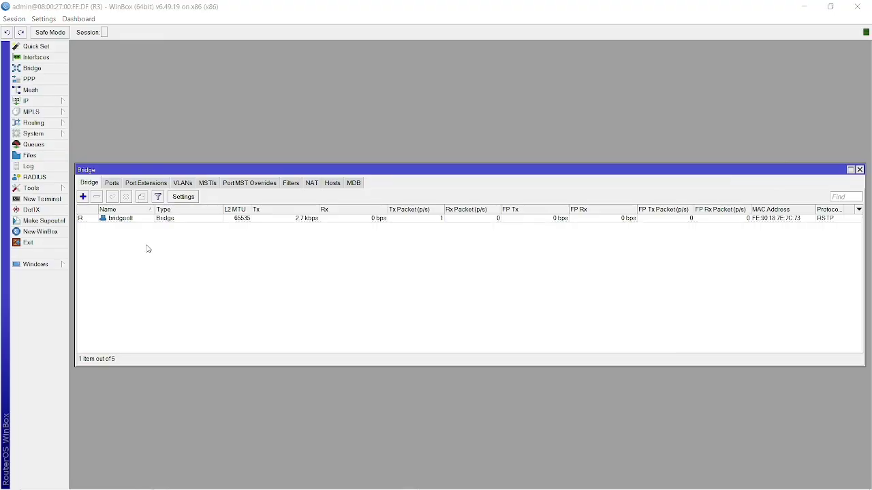
key(alt+Tab)
key(alt+Tab)
key(alt+Tab)
key(alt+Tab)
key(alt+Tab)
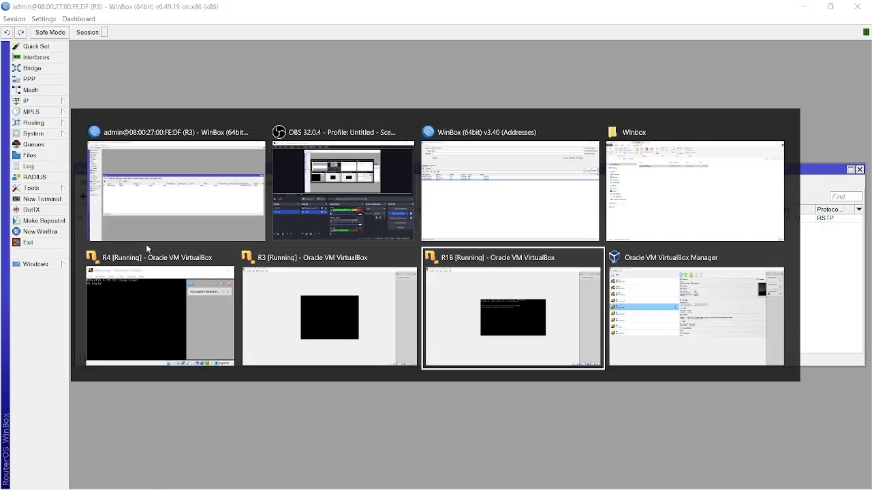
In VirtualBox Manager, compare R3's three network adapters against R1B's two, both on internal network 'sw1'.
key(alt+Tab)
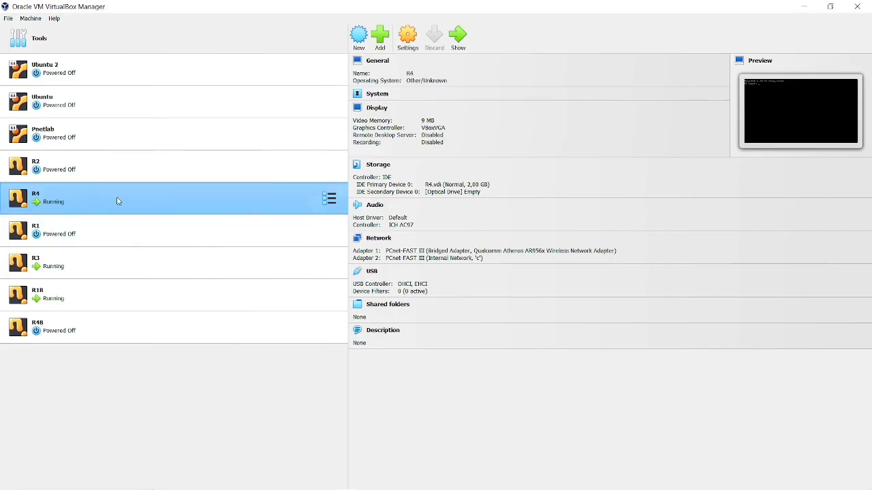
click(58, 266)
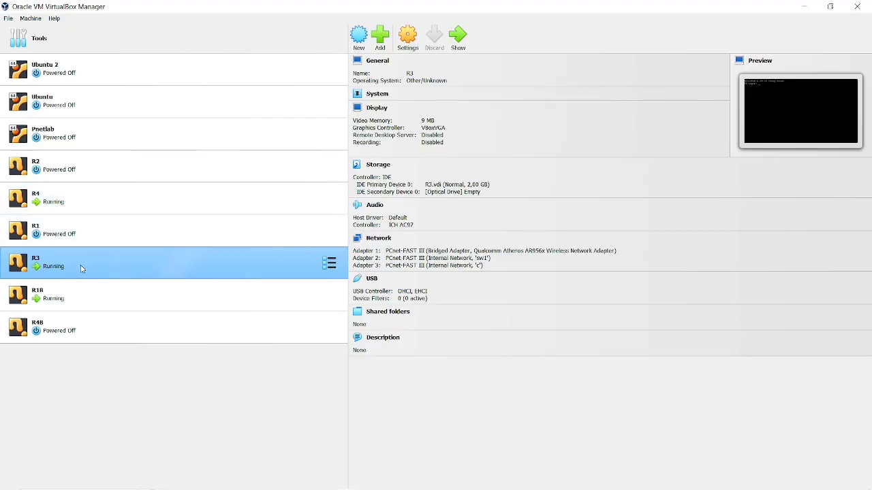
click(40, 300)
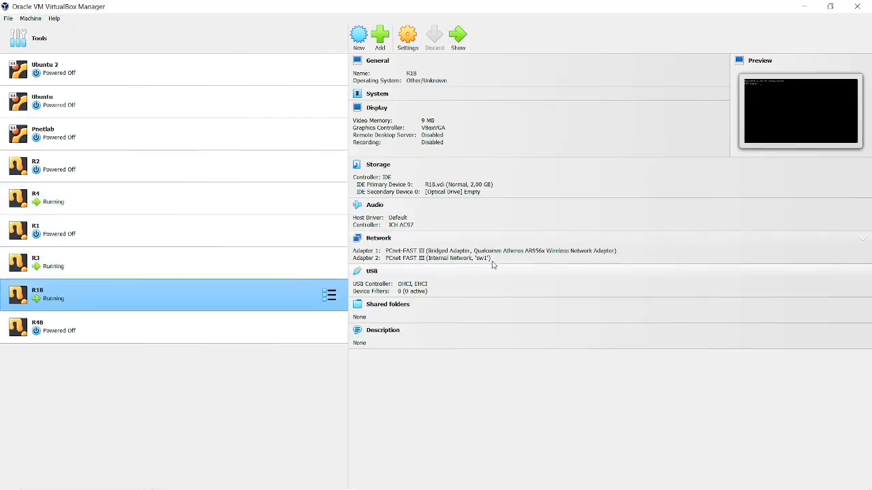
click(73, 264)
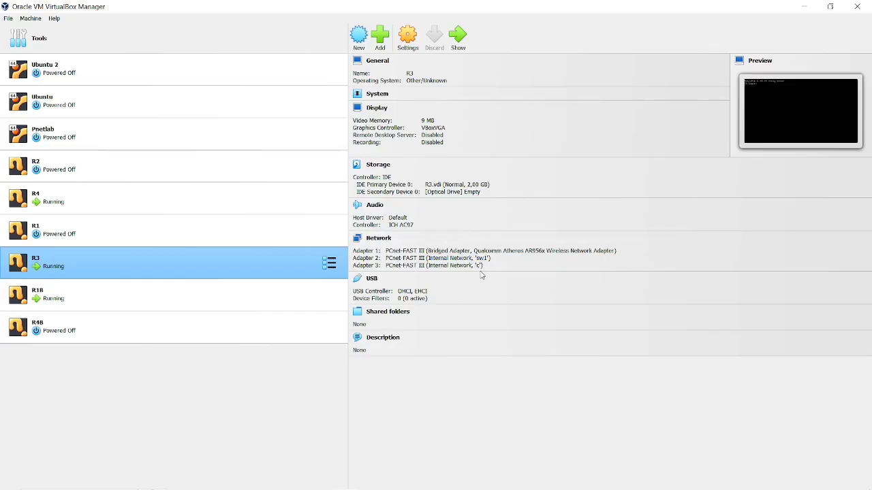
Minimize VirtualBox Manager, WinBox and OBS to reach File Explorer.
click(804, 5)
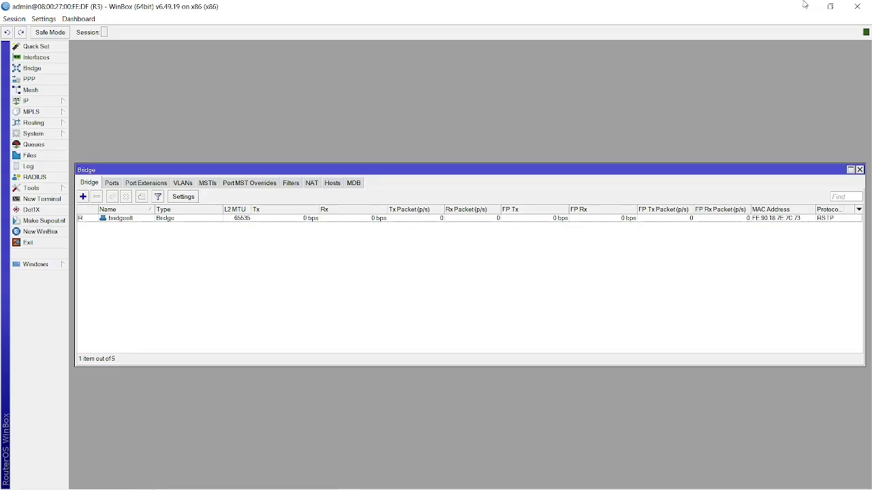
click(798, 8)
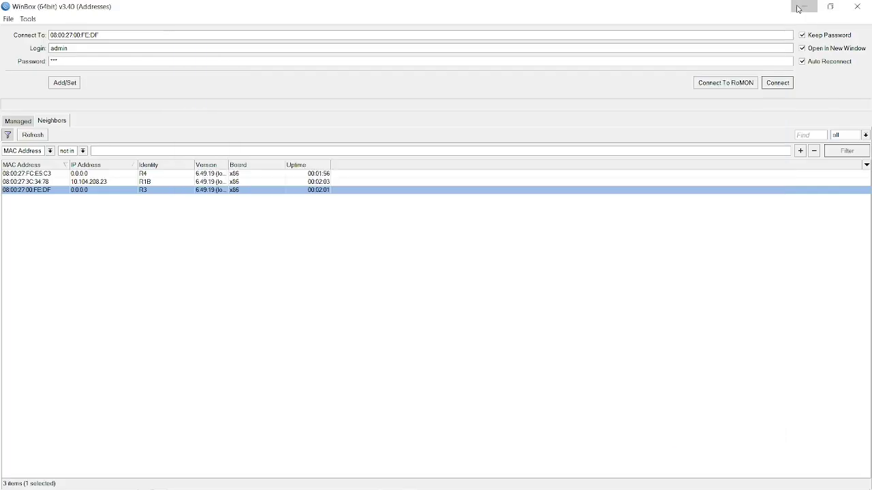
click(713, 23)
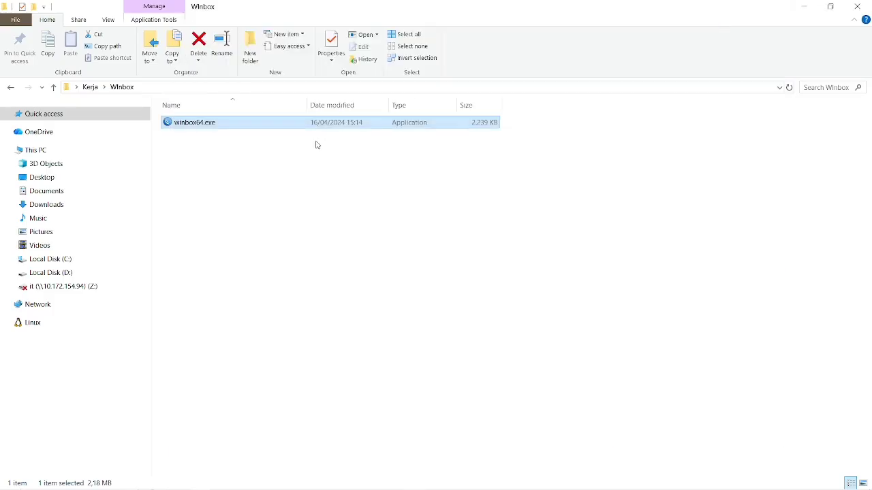
Open Screenshot (2240).png from Pictures\Screenshots and zoom into the Packet Tracer topology.
click(57, 236)
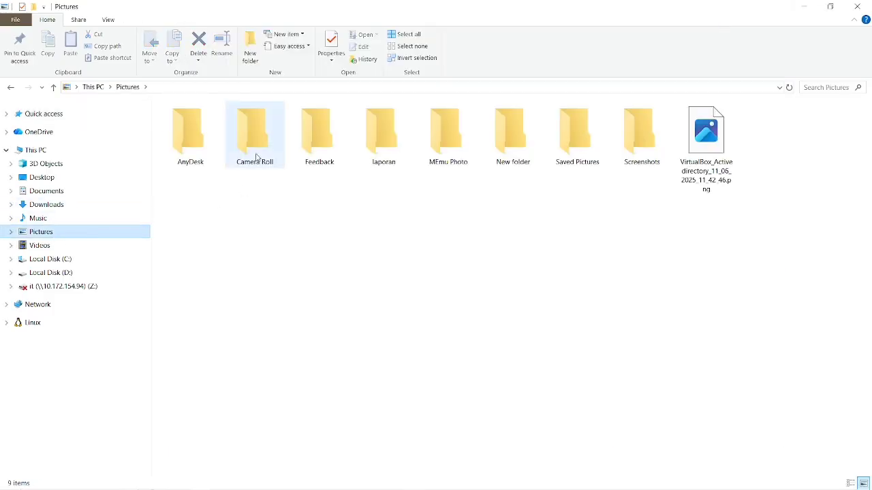
double_click(622, 155)
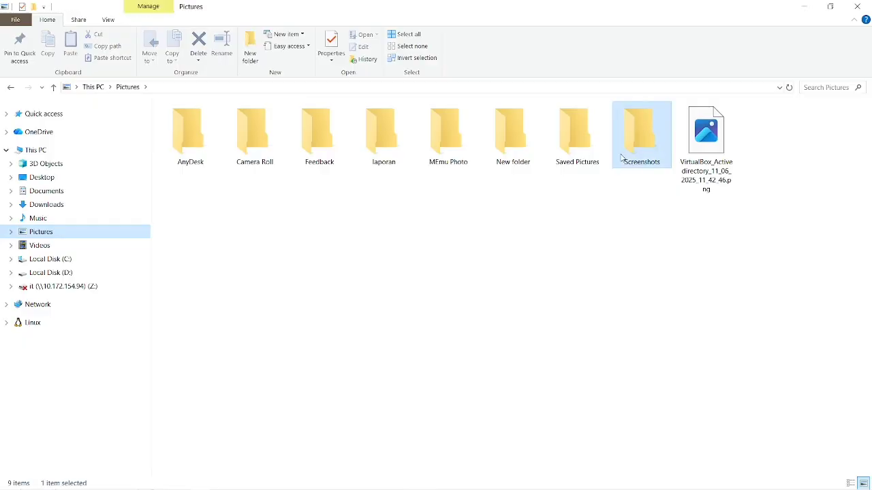
click(657, 164)
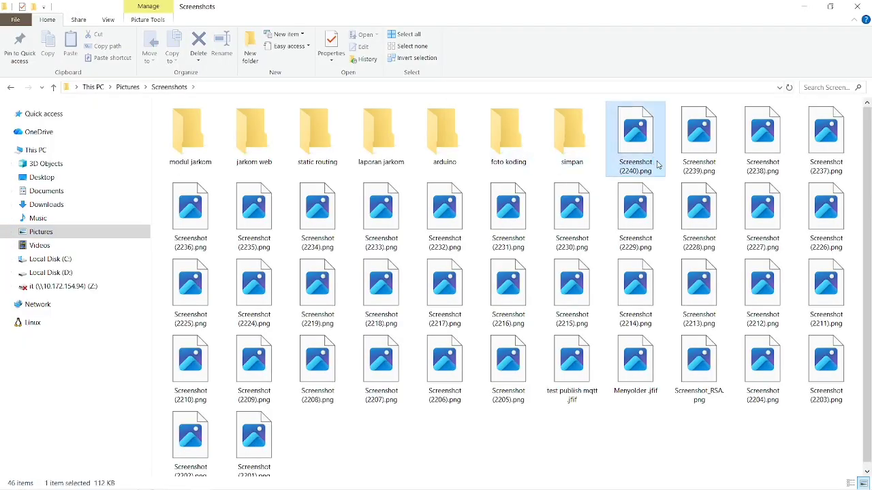
double_click(443, 208)
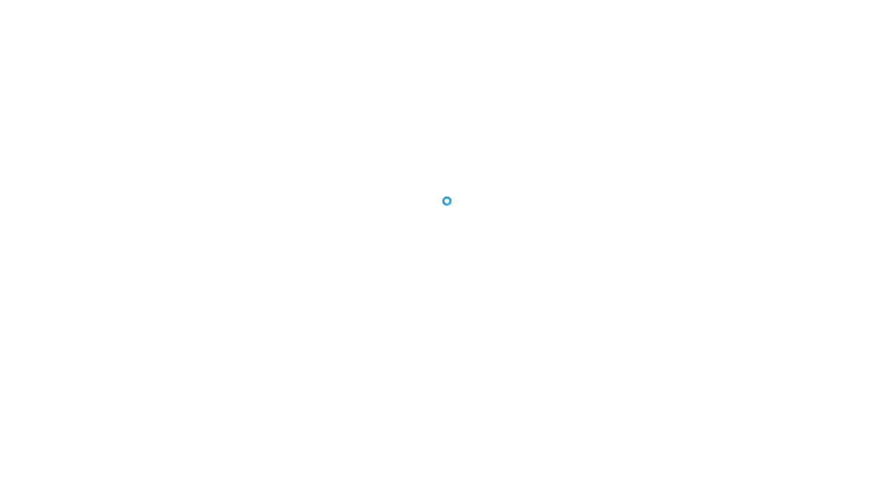
scroll(447, 231, up, 3)
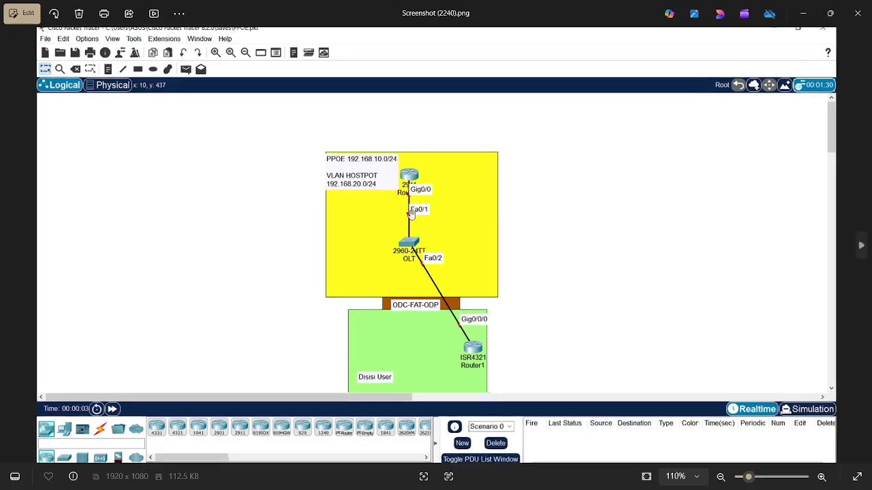
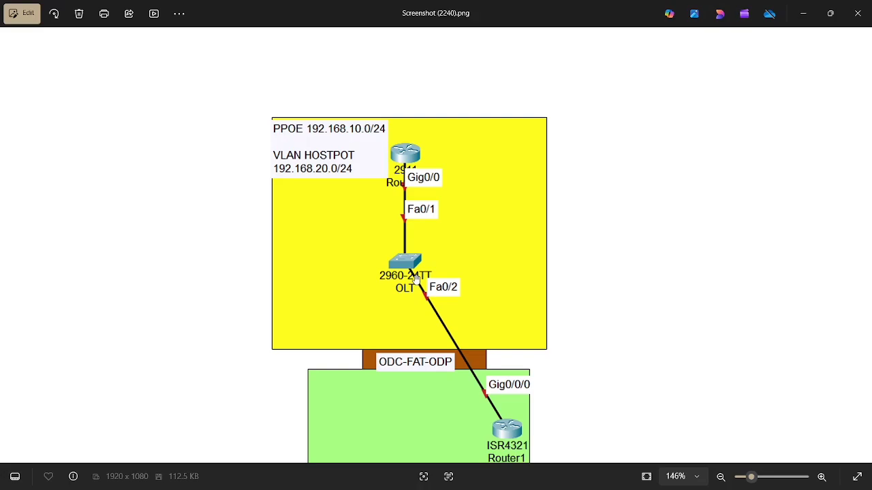
Switch from the Photos topology diagram to the WinBox R3 session showing bridge-olt.
key(alt+Tab)
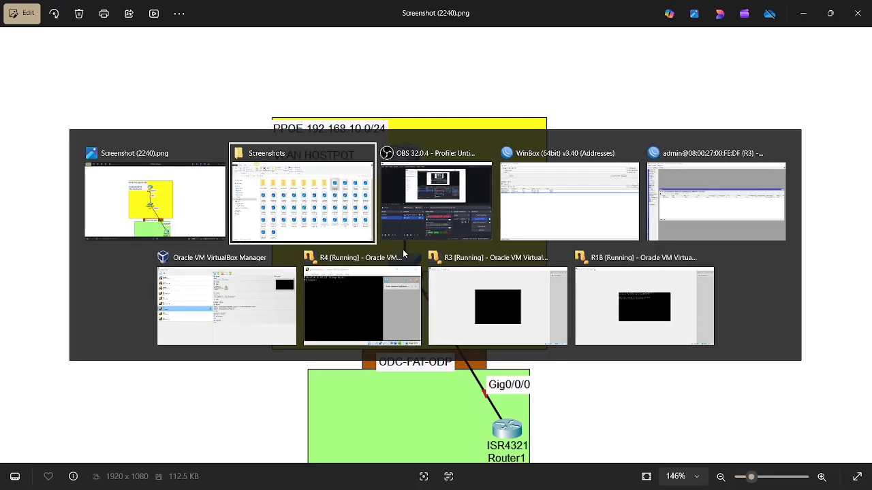
key(alt+Tab)
key(alt+Tab)
key(alt+Tab)
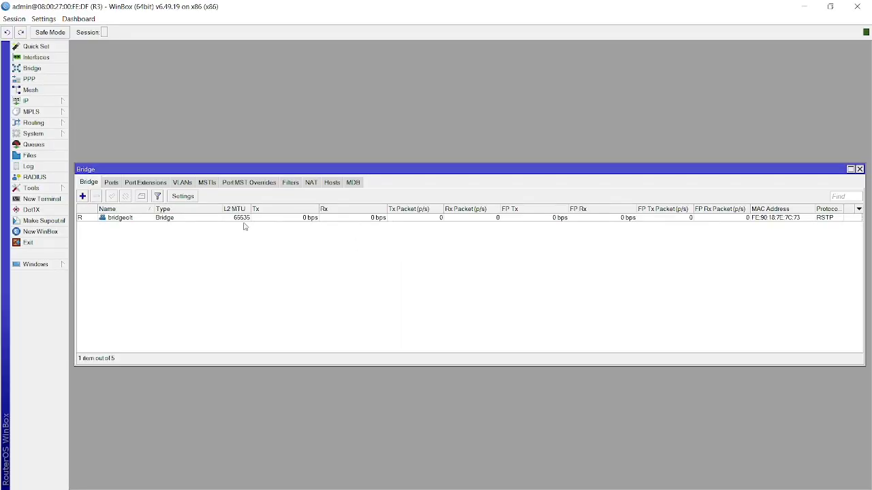
Show bridge-olt's Ports list on R3, checking the diagram in between; it is empty.
click(110, 183)
key(alt+Tab)
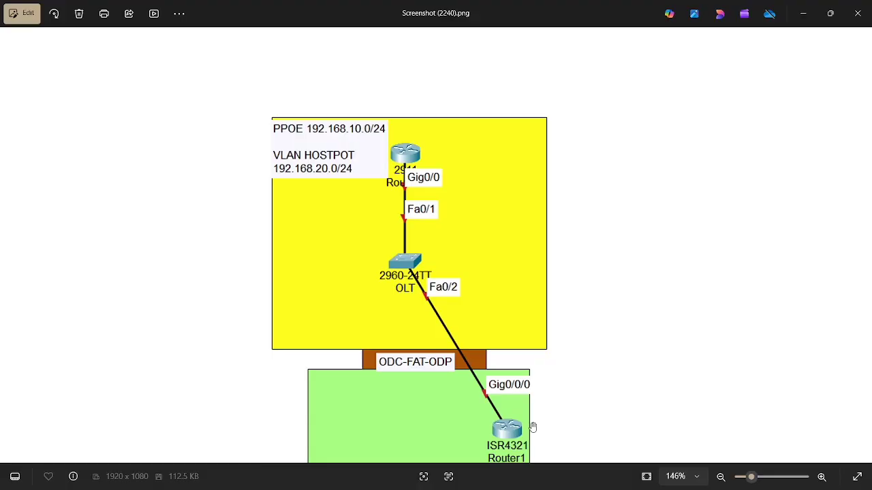
key(alt+Tab)
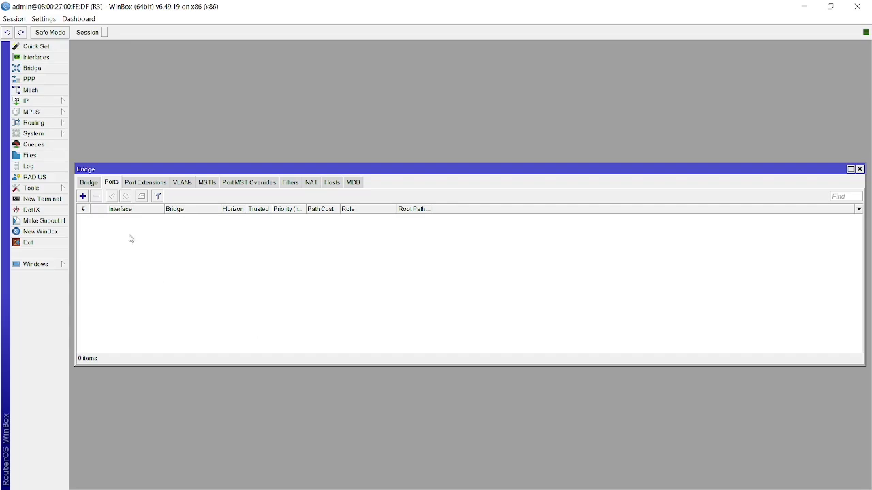
Add ether2 and ether3 as ports of bridge-olt and return to the bridge list.
click(89, 183)
click(112, 184)
click(83, 196)
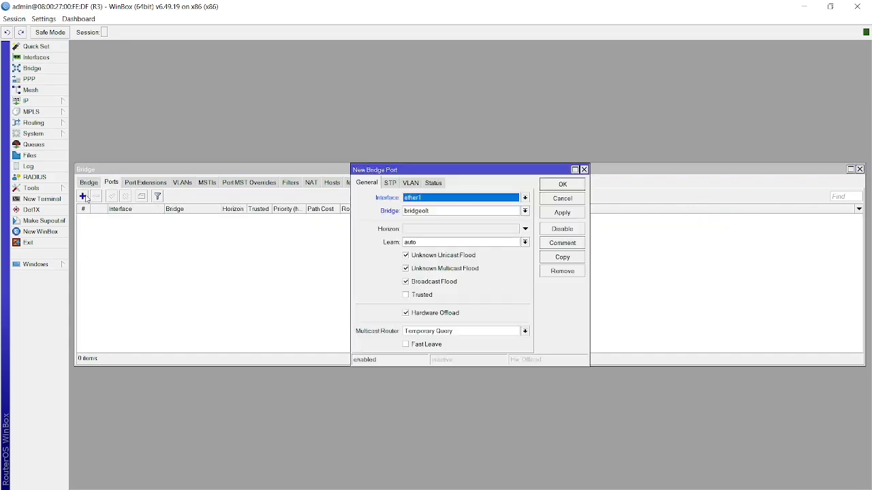
click(436, 204)
click(421, 229)
click(562, 212)
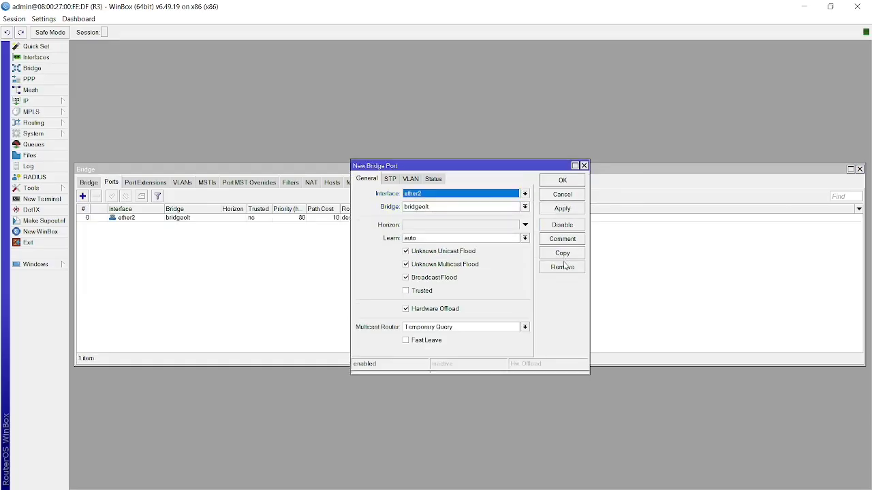
click(483, 197)
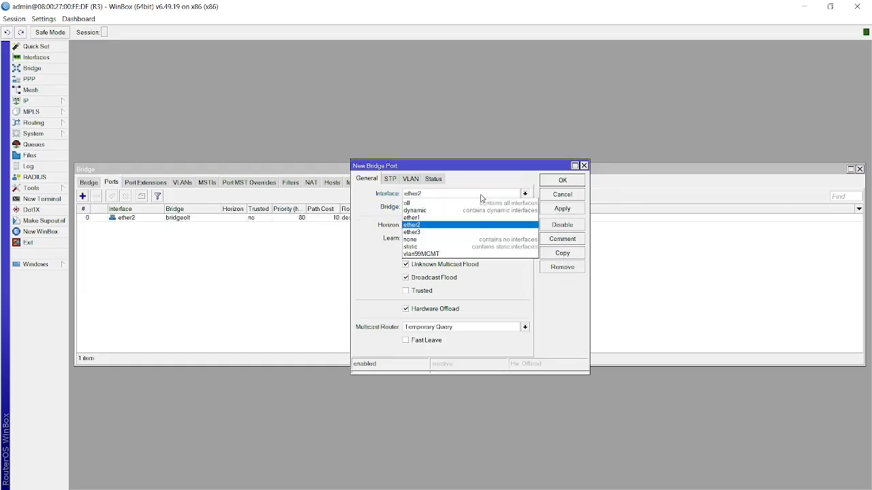
click(448, 233)
click(549, 210)
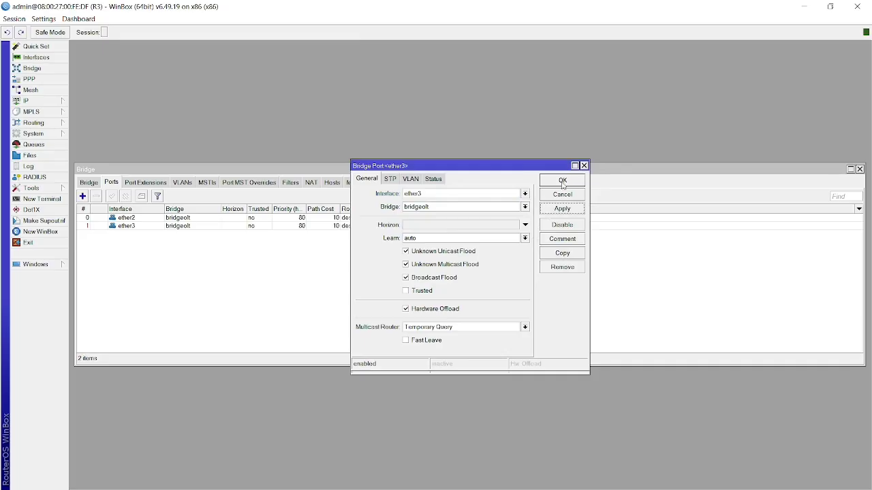
click(562, 184)
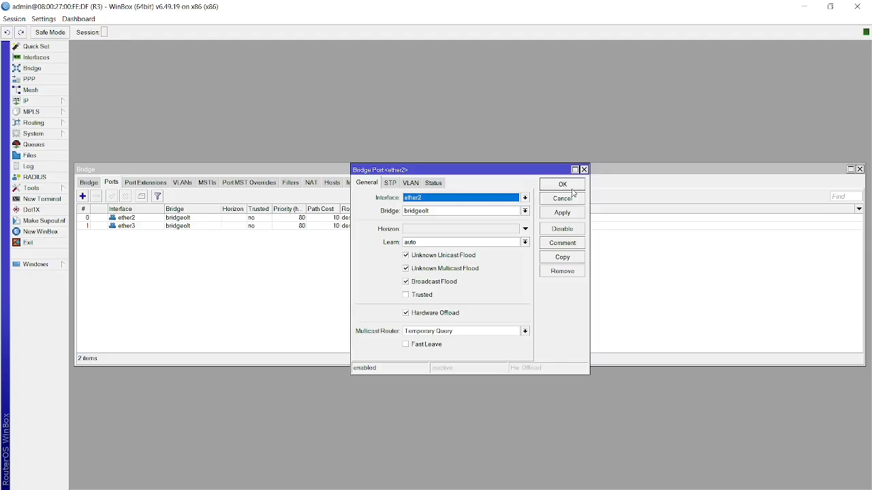
click(573, 189)
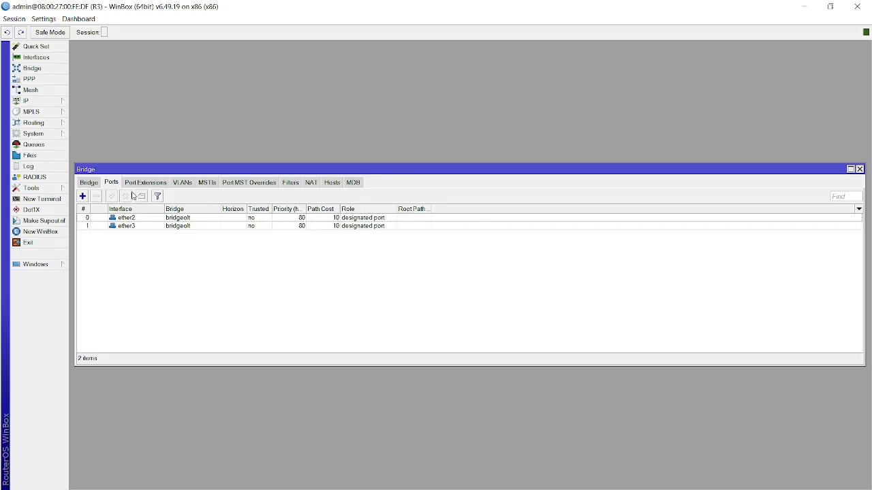
click(95, 186)
Open bridge-olt's properties at its VLAN settings.
double_click(114, 219)
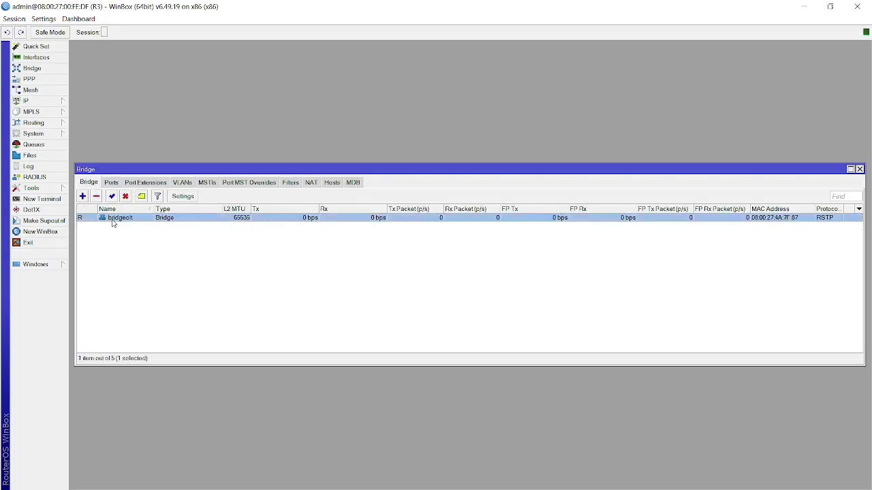
click(408, 172)
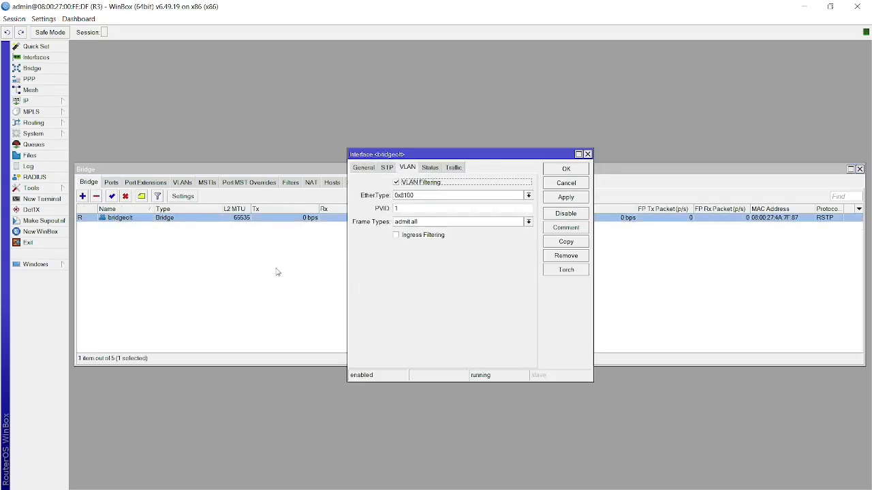
click(248, 289)
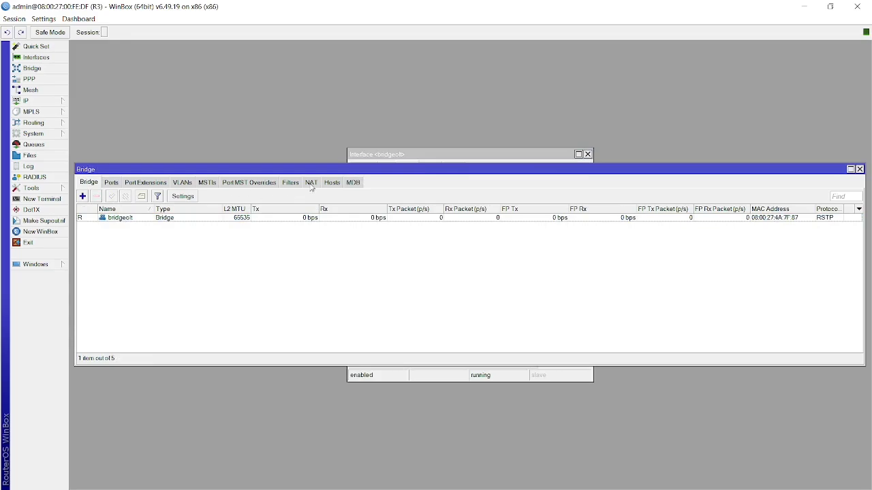
Review the bridge VLAN table: only VLAN 1, untagged on bridge-olt, ether2 and ether3.
click(181, 184)
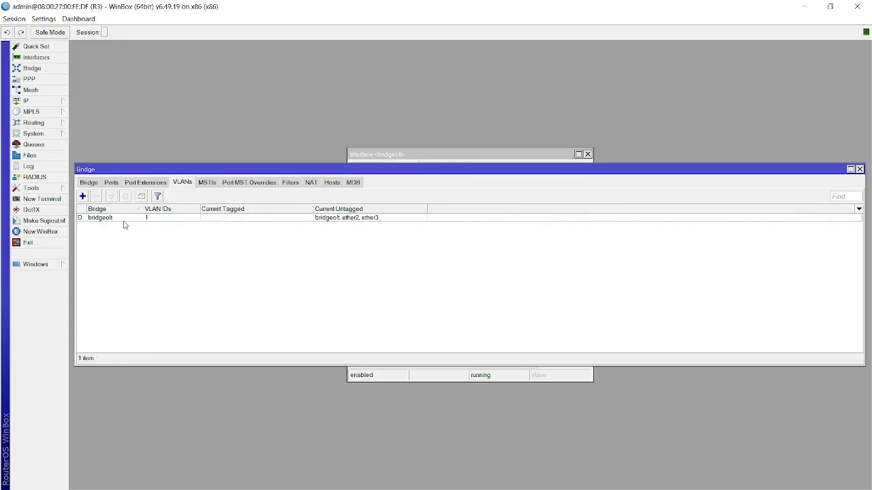
click(93, 221)
click(161, 255)
click(114, 184)
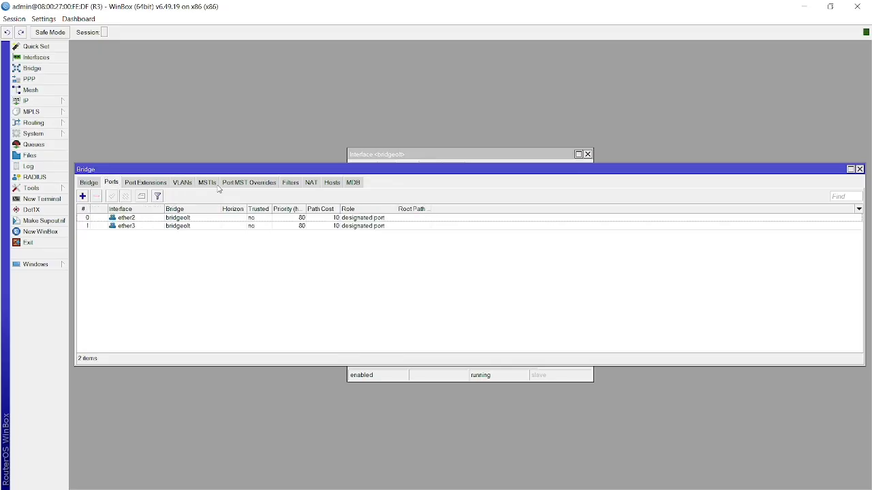
click(191, 183)
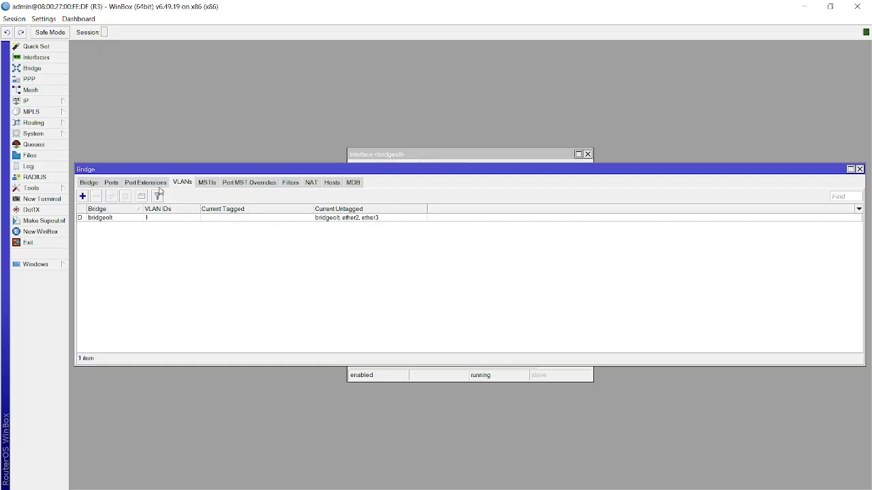
Add bridge VLAN 10 with bridge-olt, ether2 and ether3 as tagged interfaces.
click(82, 196)
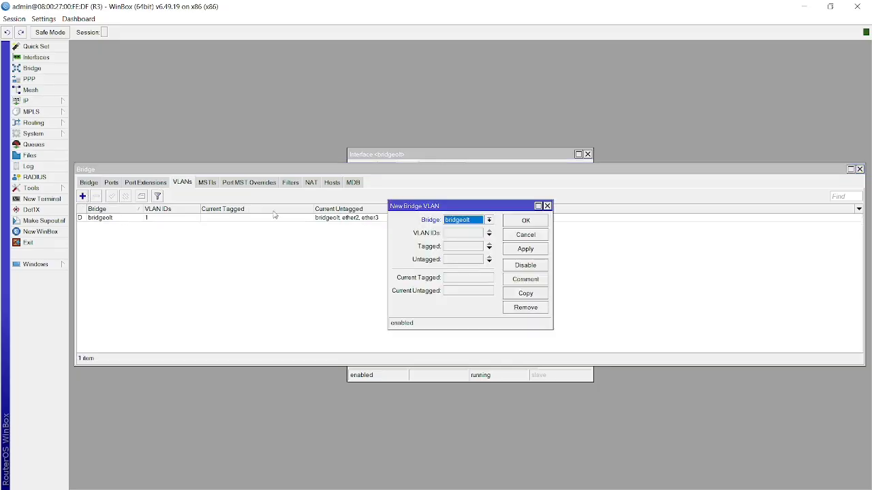
click(472, 232)
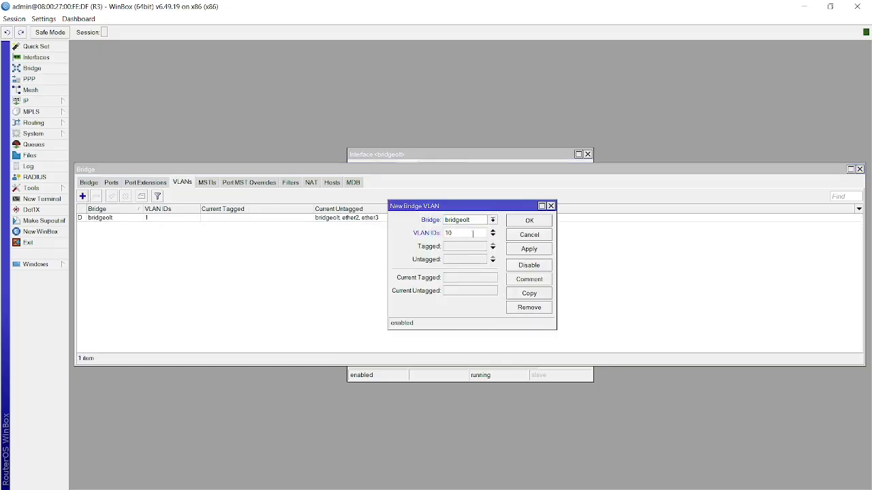
click(473, 246)
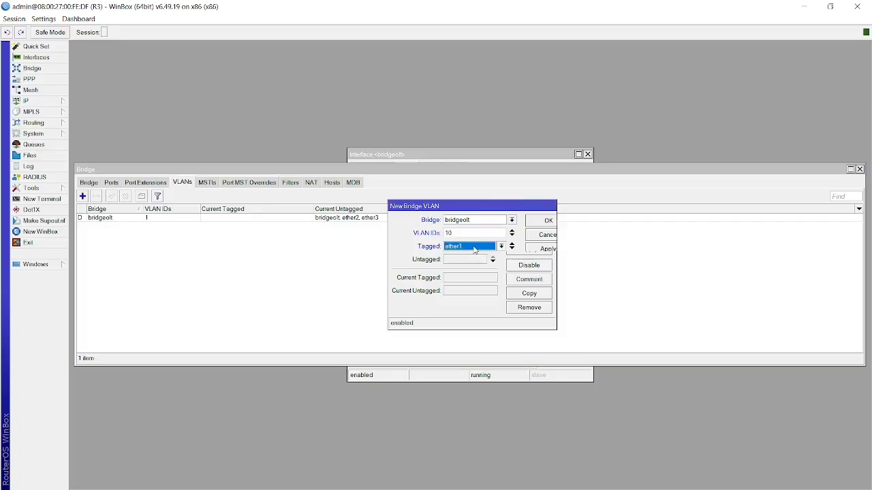
click(502, 246)
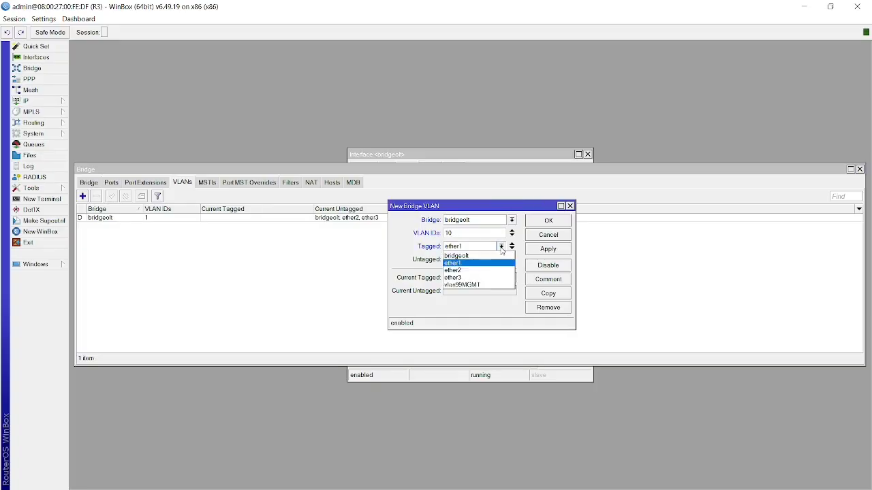
click(466, 257)
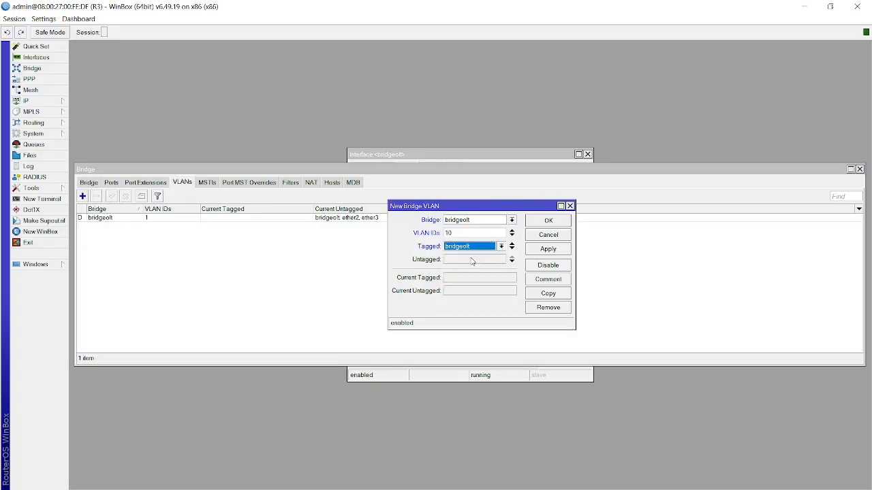
click(511, 248)
click(501, 259)
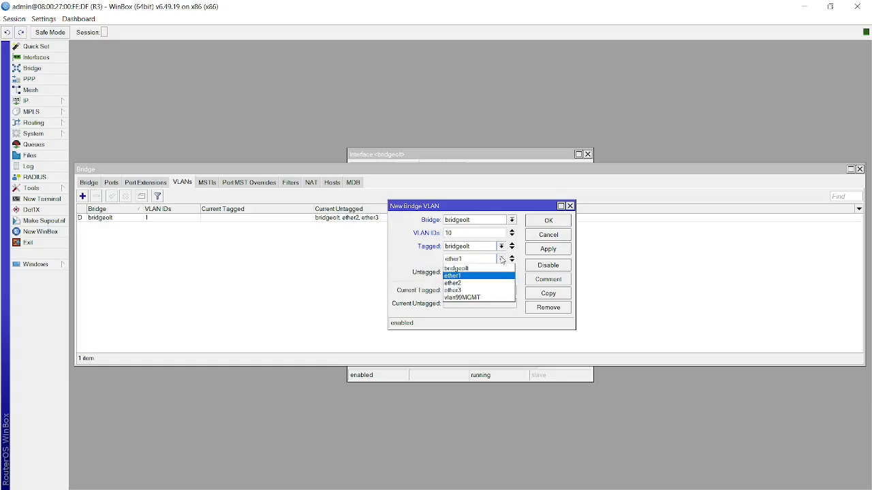
click(474, 284)
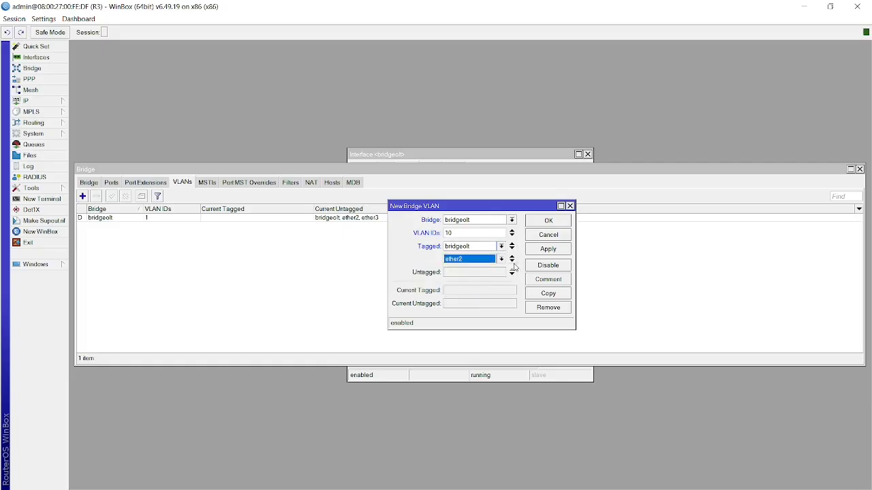
click(511, 262)
click(500, 272)
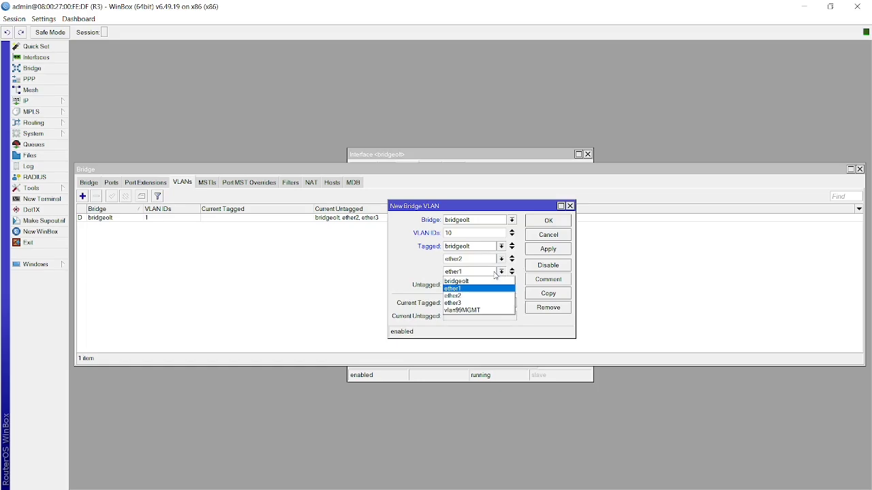
click(461, 303)
click(547, 252)
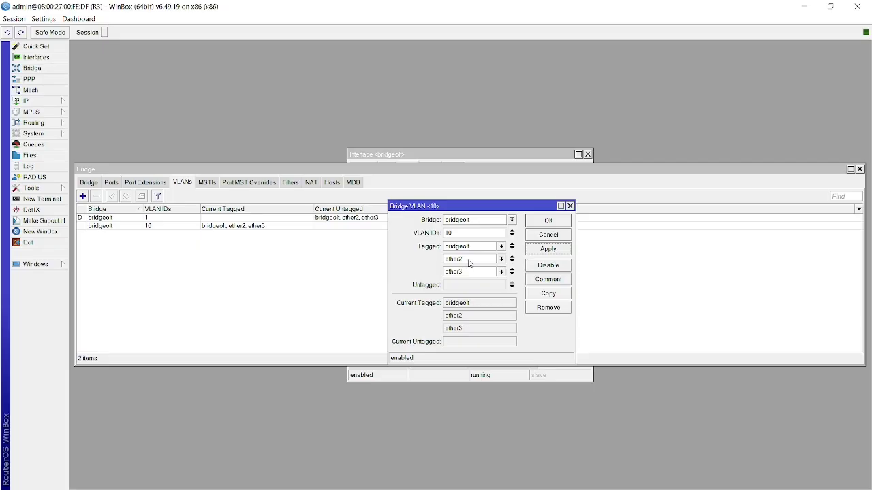
Re-apply VLAN 10 and copy it as VLAN 20 with the same tagged ports.
click(554, 250)
click(549, 293)
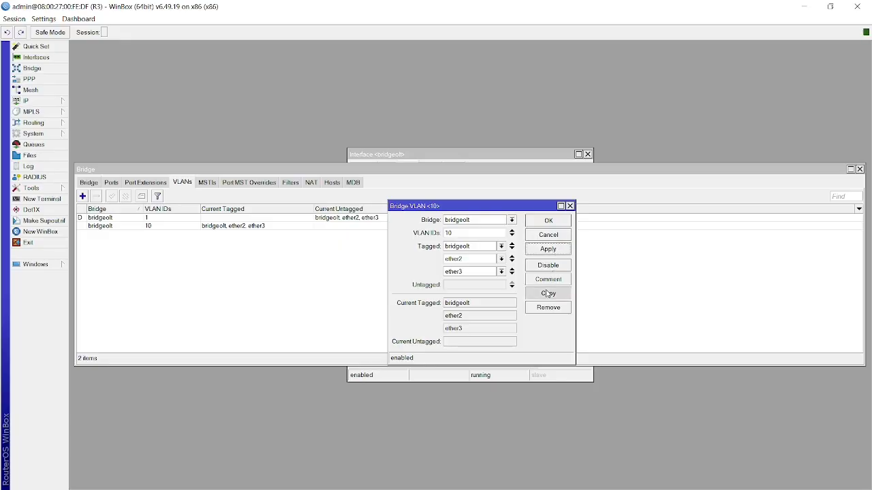
click(461, 232)
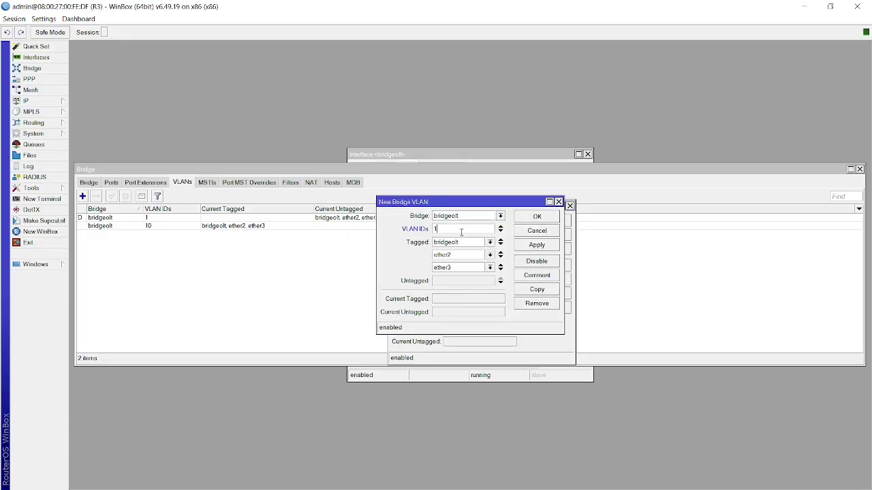
key(BackSpace)
click(536, 246)
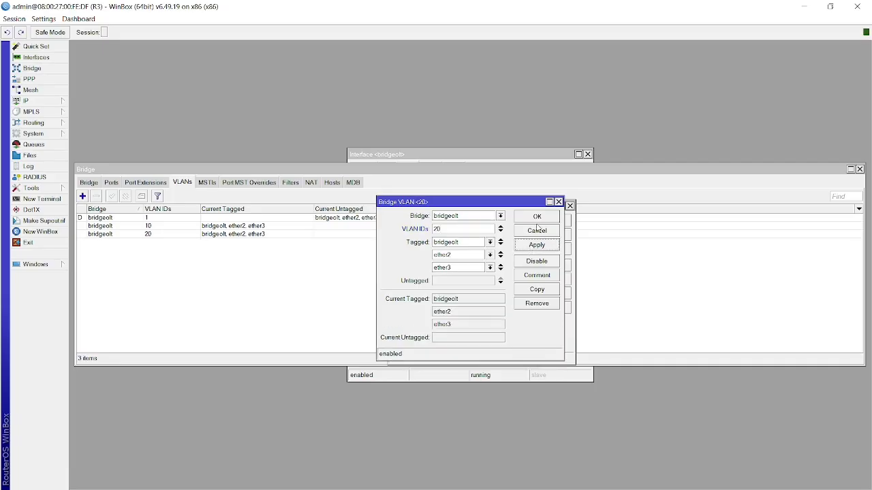
Copy VLAN 20 as VLAN 99 with the same tagged ports.
click(549, 287)
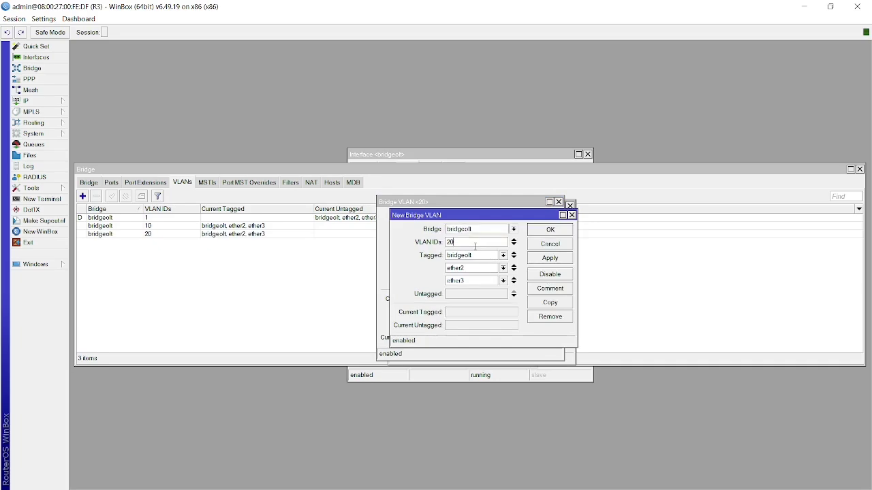
key(BackSpace)
text(99)
click(545, 259)
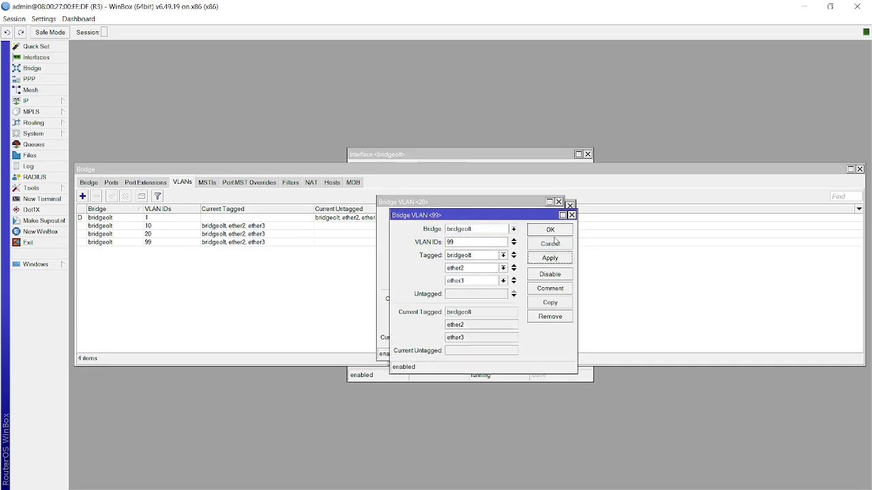
Cancel the VLAN 99 dialog and confirm the VLAN 20 and 10 dialogs.
click(553, 242)
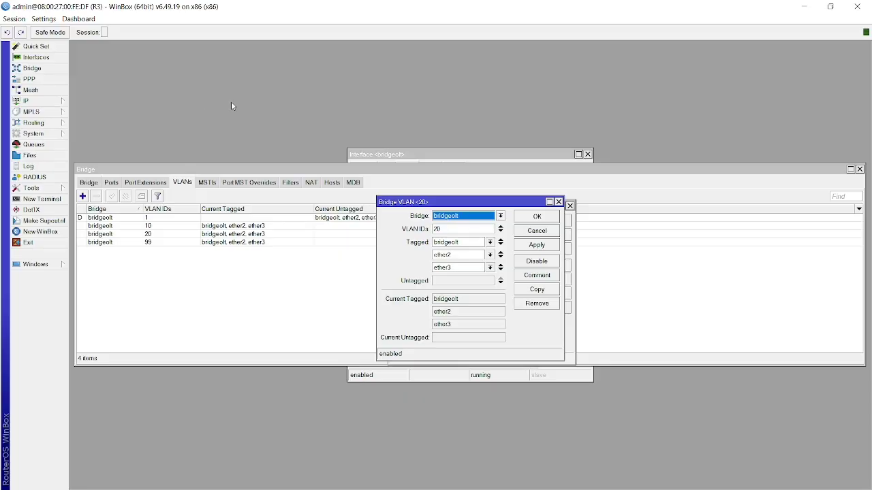
click(545, 220)
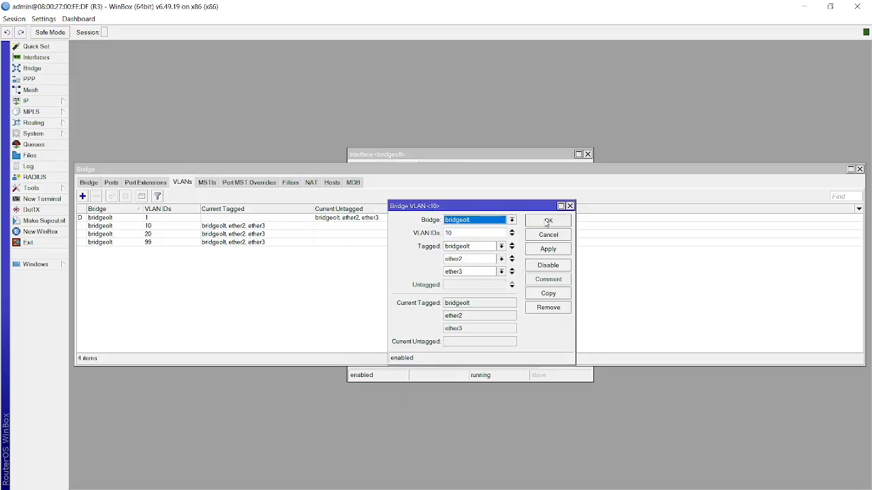
click(547, 221)
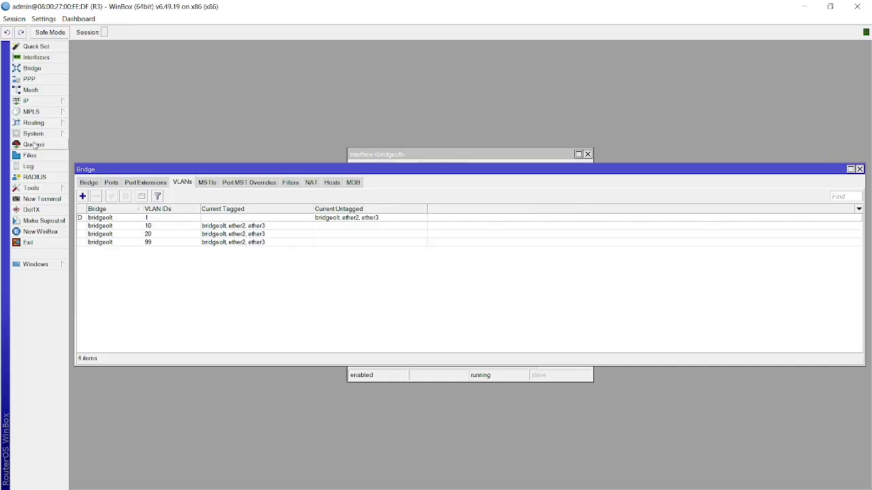
In the interface list, verify vlan99MGMT uses VLAN ID 99 on bridge-olt.
click(40, 58)
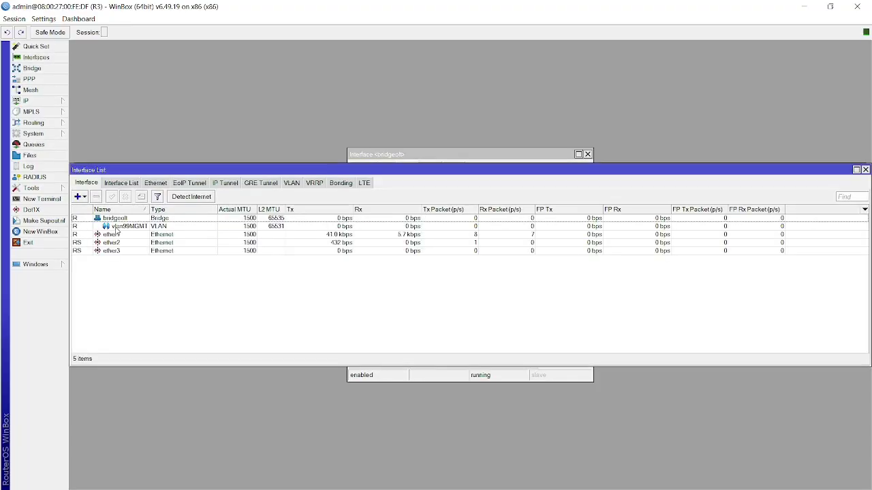
click(123, 229)
click(136, 288)
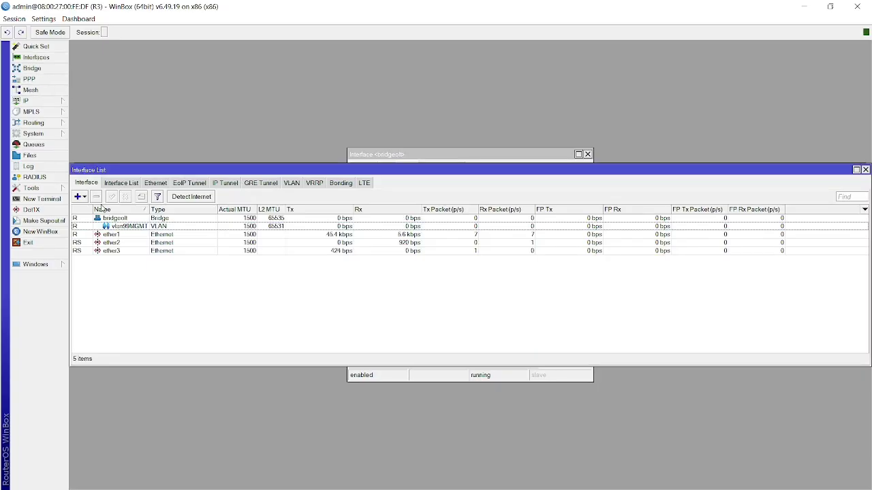
double_click(124, 227)
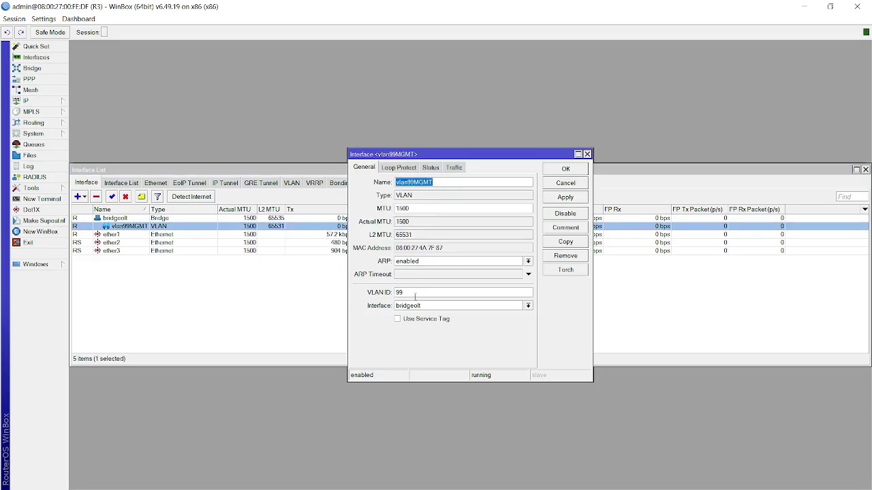
click(416, 294)
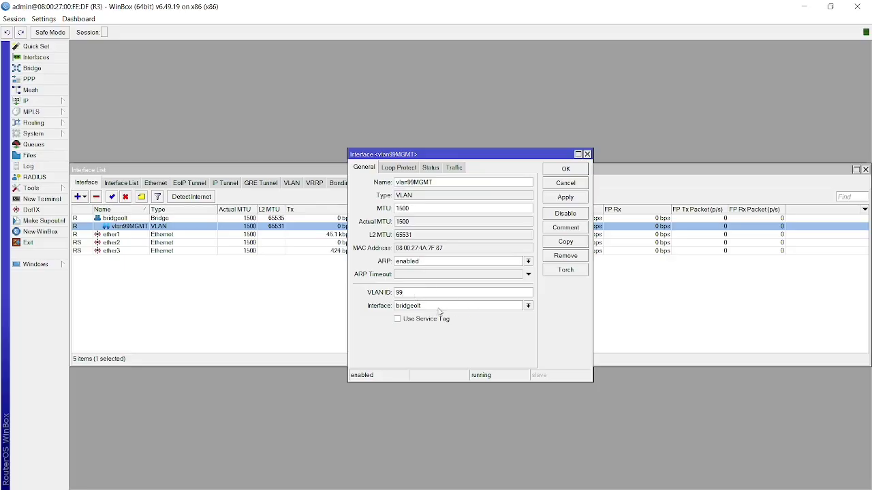
click(572, 199)
click(570, 172)
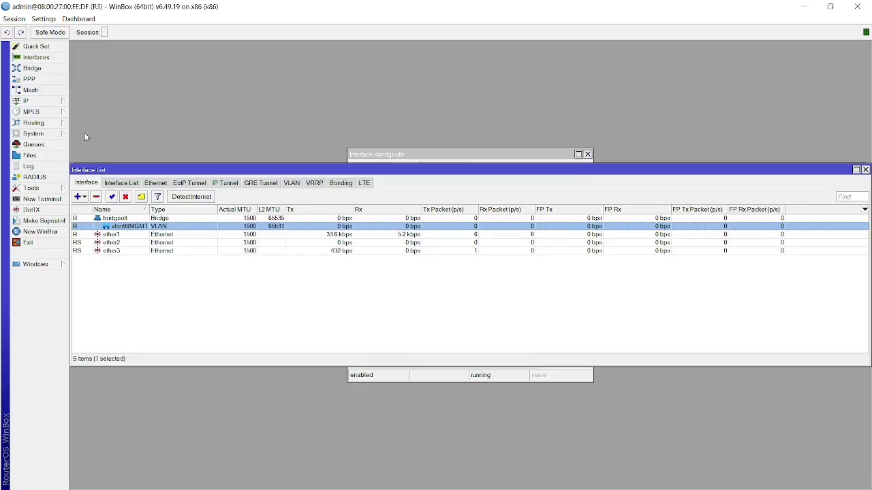
In IP > DHCP Client, inspect and remove the existing vlan99MGMT client.
click(61, 102)
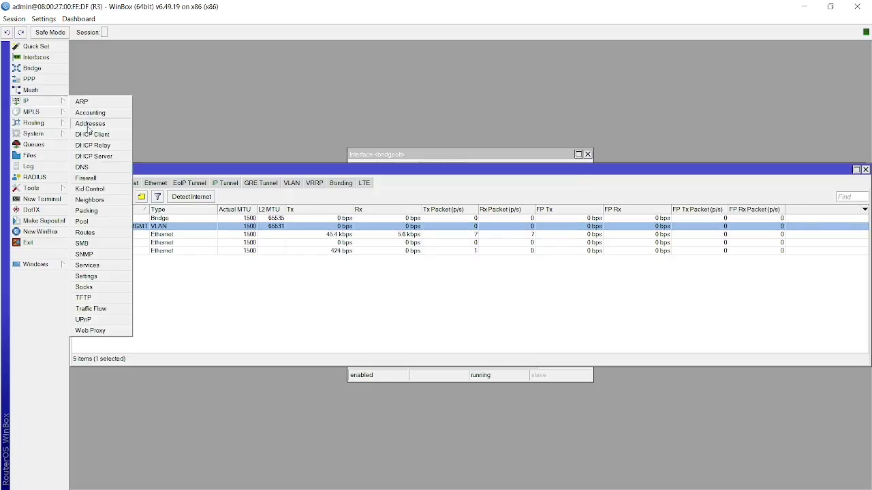
click(91, 136)
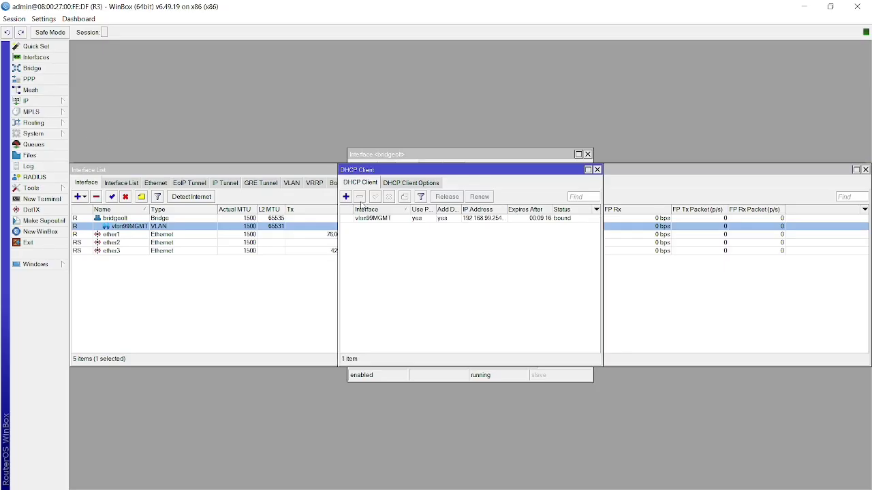
double_click(384, 221)
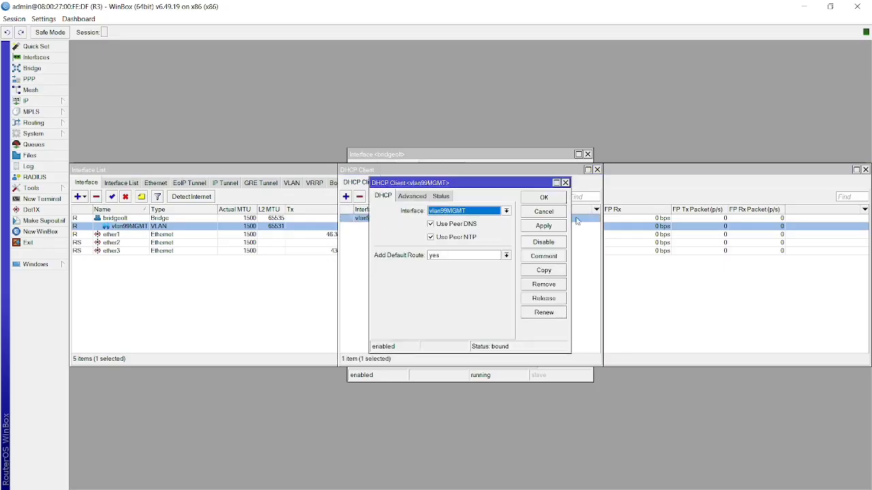
click(544, 198)
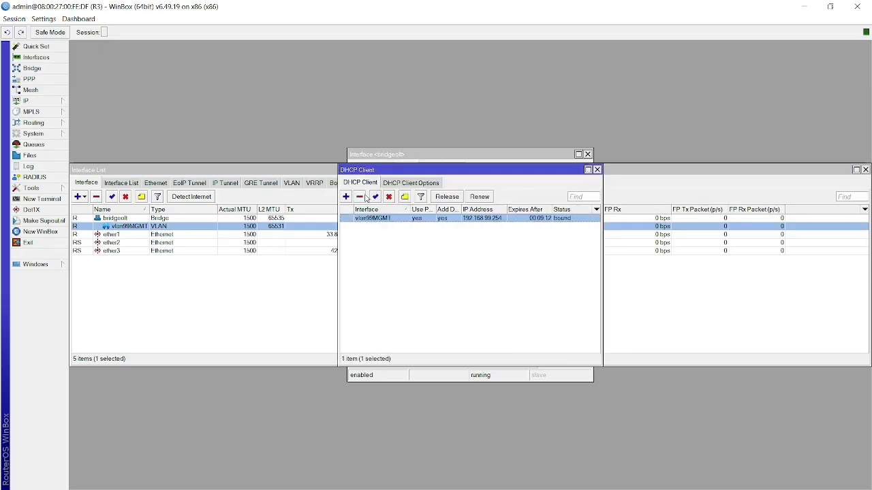
click(359, 196)
Add a new DHCP client on vlan99MGMT, which binds 192.168.99.254.
click(346, 196)
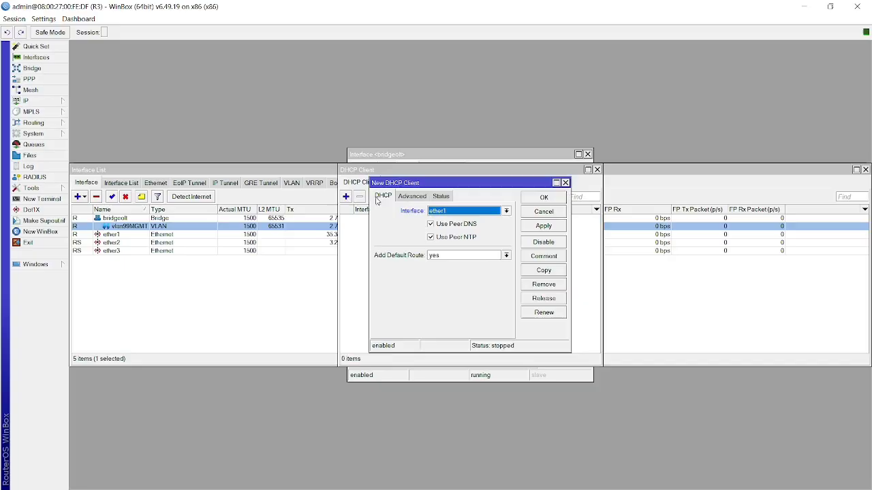
click(443, 212)
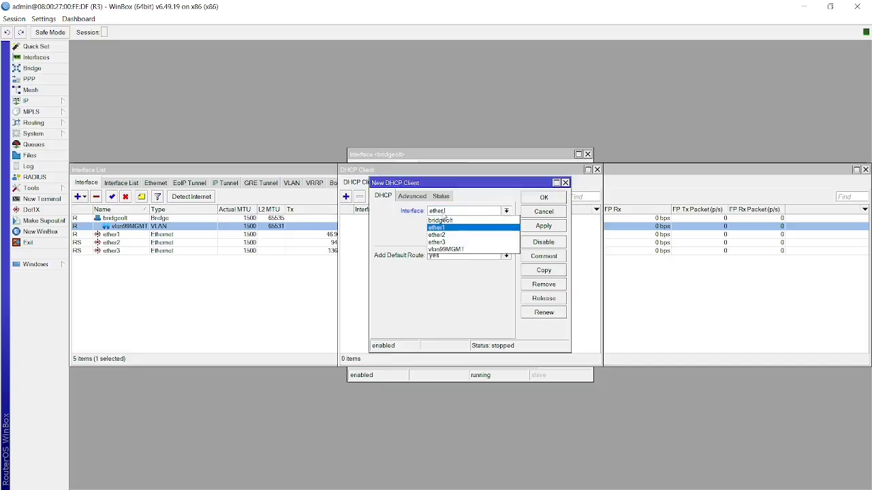
click(460, 251)
click(545, 227)
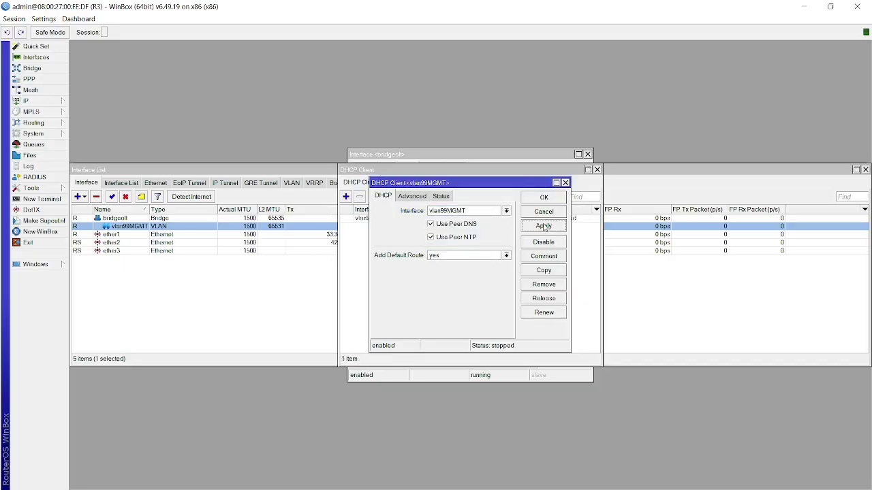
click(547, 199)
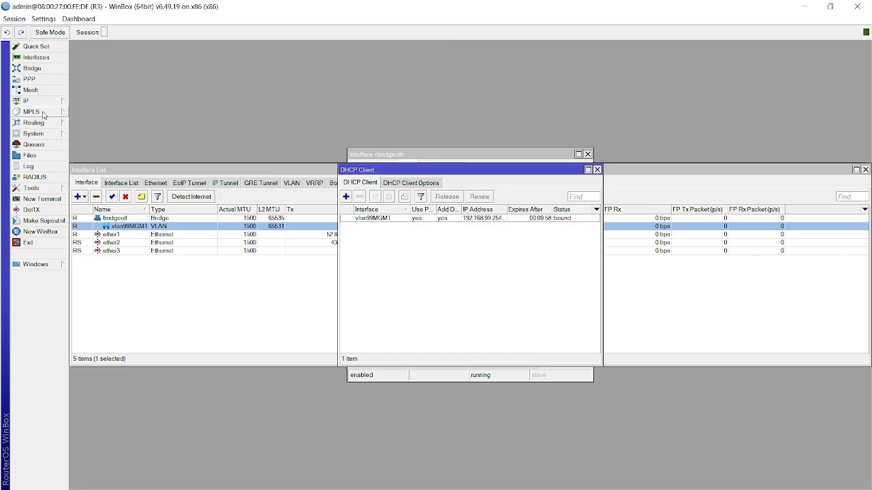
click(212, 322)
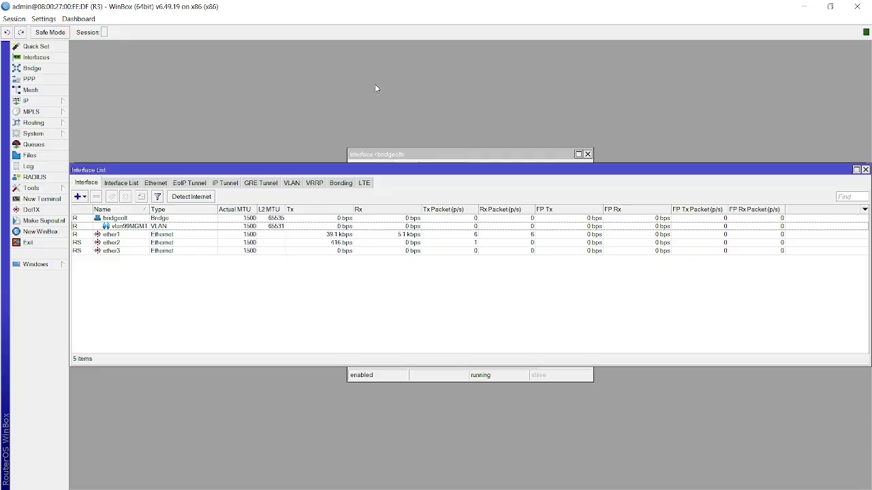
Connect WinBox to neighbor router R4 and maximize its session.
click(857, 6)
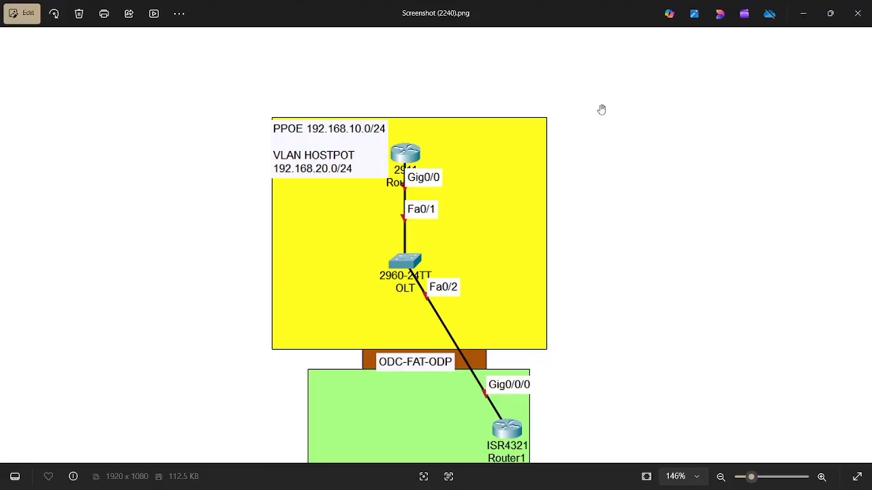
key(alt+Tab)
key(alt+Tab)
key(alt+Tab)
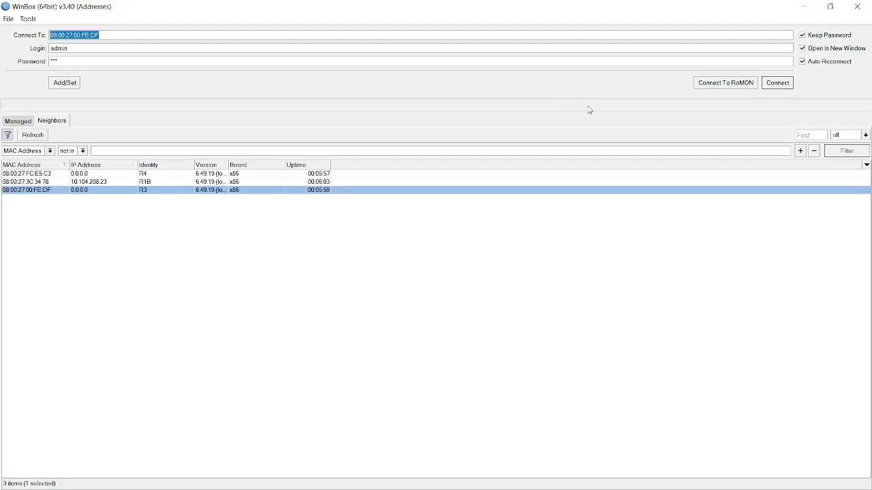
click(44, 176)
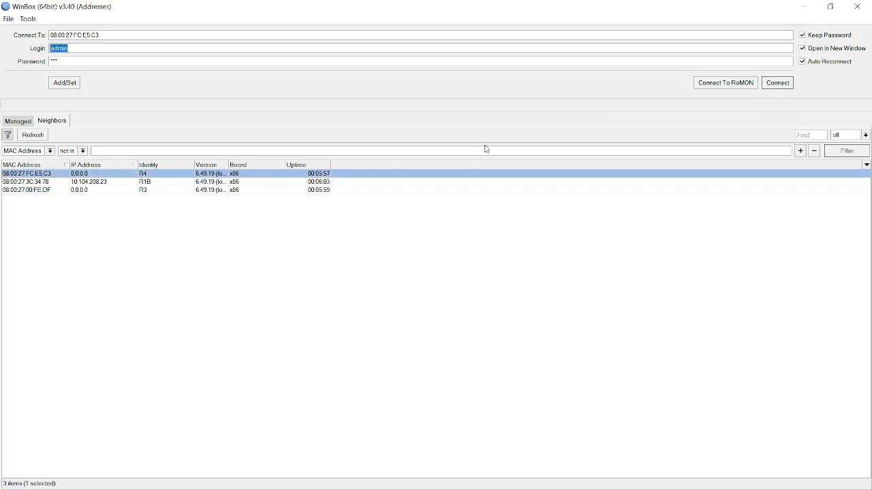
click(778, 85)
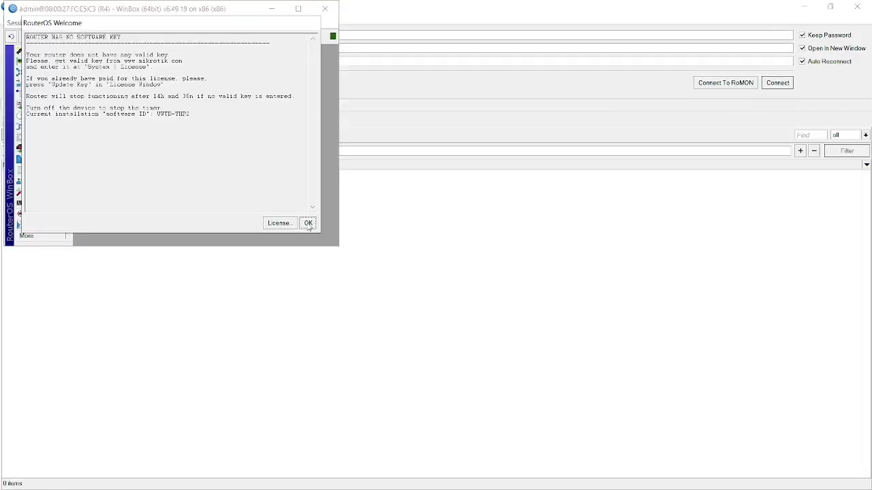
click(308, 224)
click(297, 9)
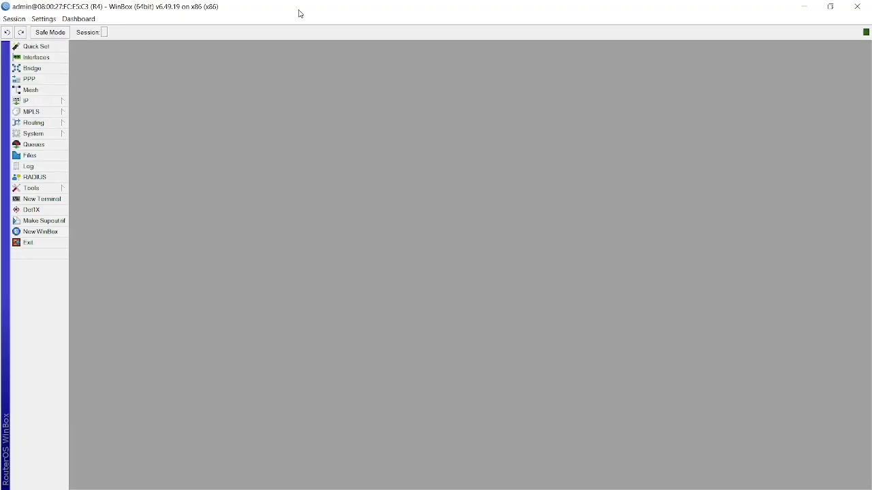
Delete R4's vlan10 interface, leaving 4 interfaces, and switch to VirtualBox Manager.
click(42, 58)
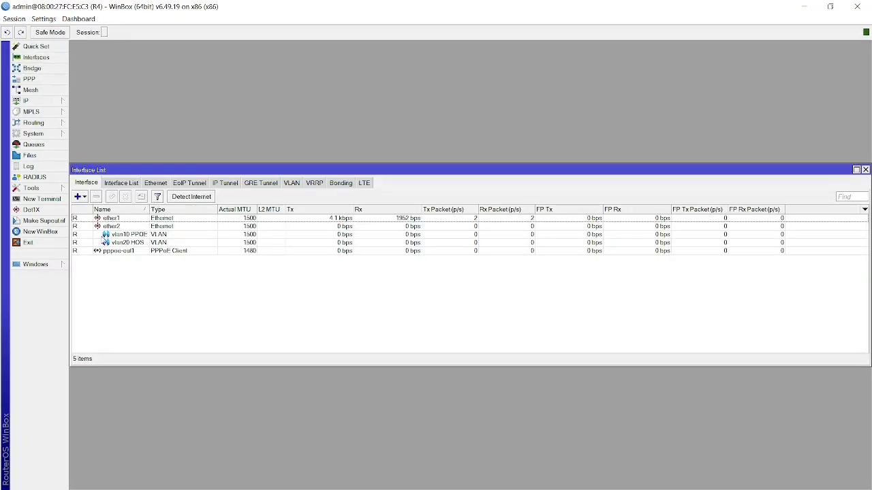
click(100, 235)
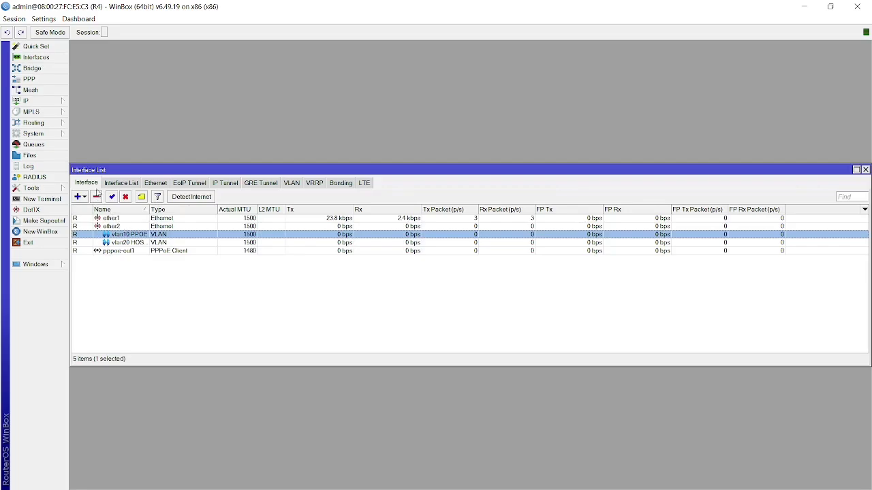
click(96, 197)
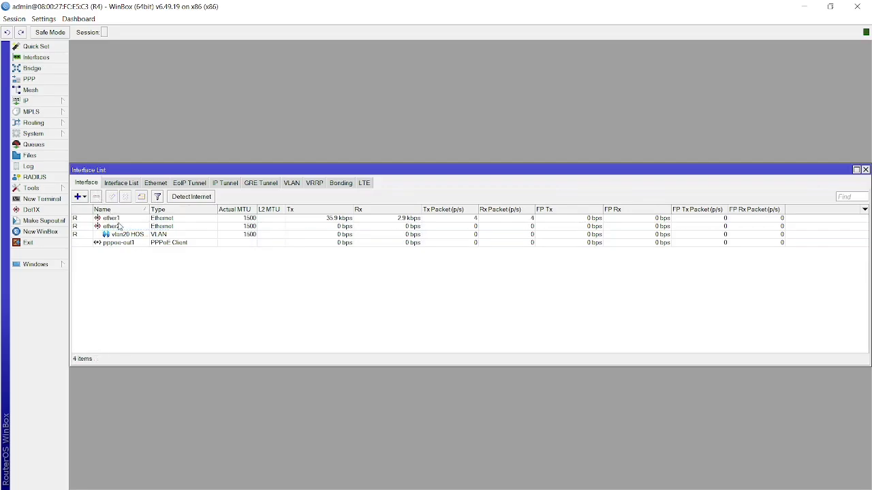
key(alt+Tab)
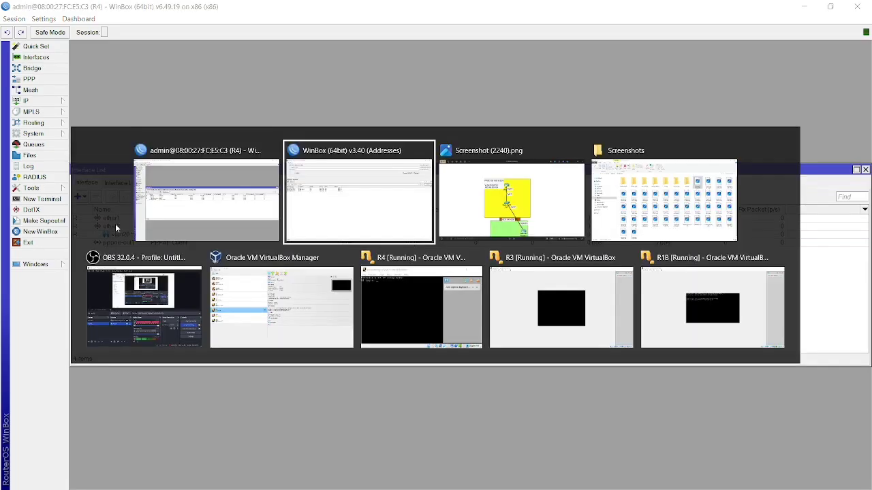
key(alt+Tab)
key(alt+Tab)
key(alt+Tab)
key(alt+Tab)
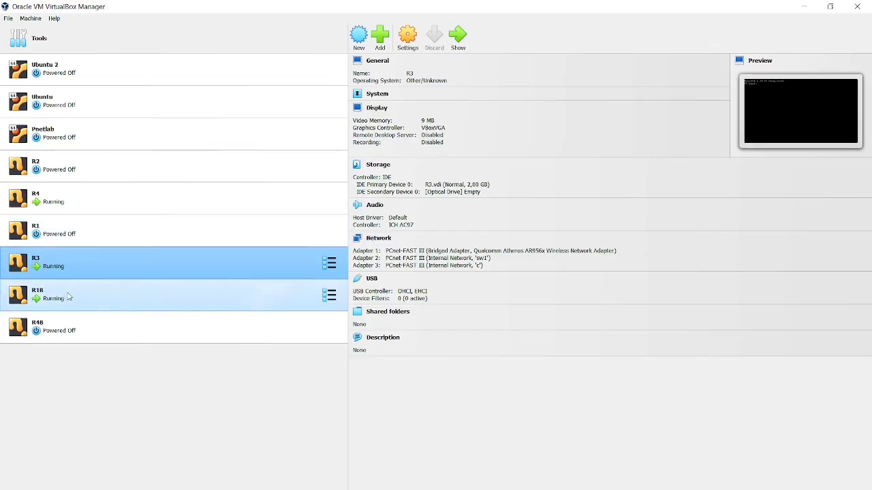
Compare the R4 and R3 VM network adapters, then return to WinBox for R4.
click(58, 199)
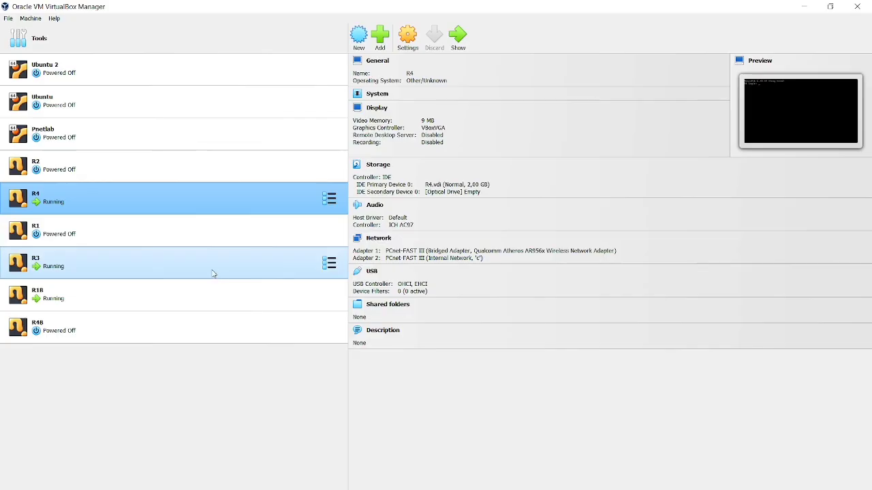
click(179, 273)
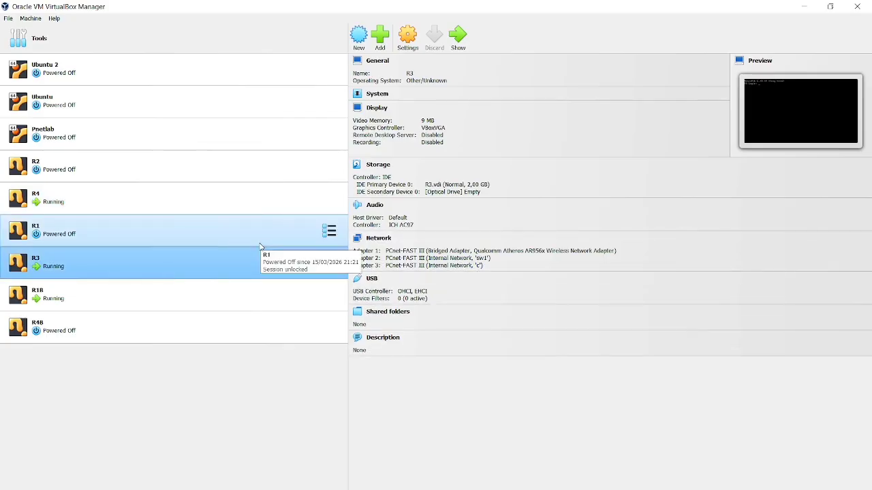
key(alt+Tab)
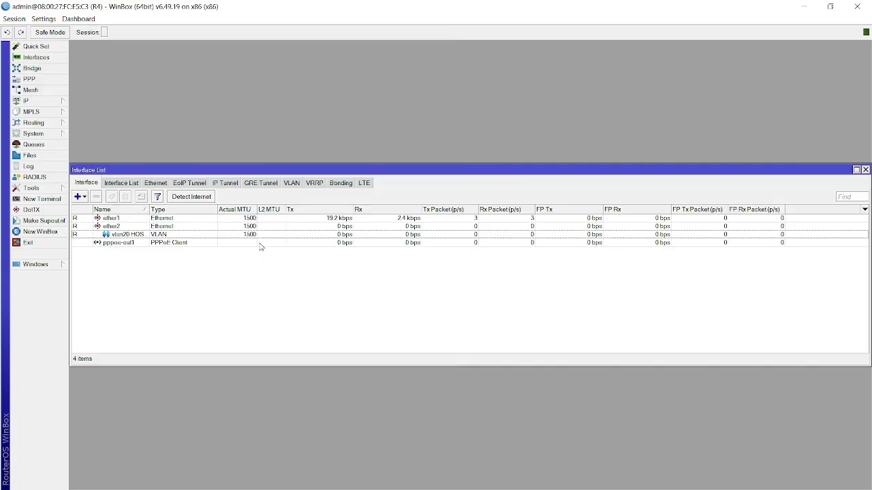
Create VLAN interface vlan10 with VLAN ID 10 on parent ether2 and save it.
double_click(123, 228)
click(175, 286)
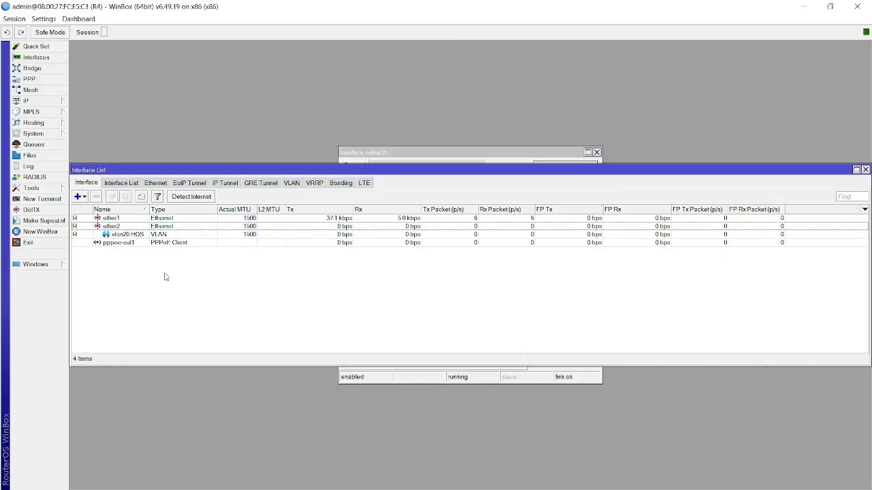
click(80, 197)
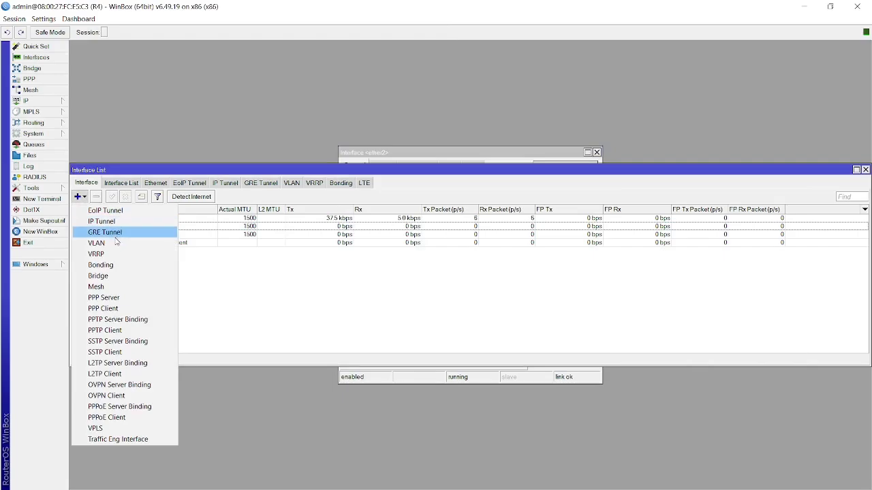
click(113, 243)
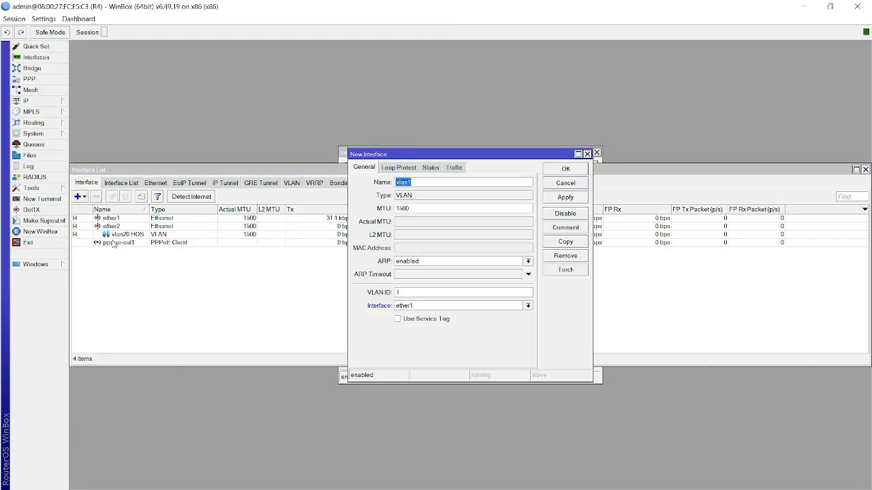
click(423, 183)
click(437, 309)
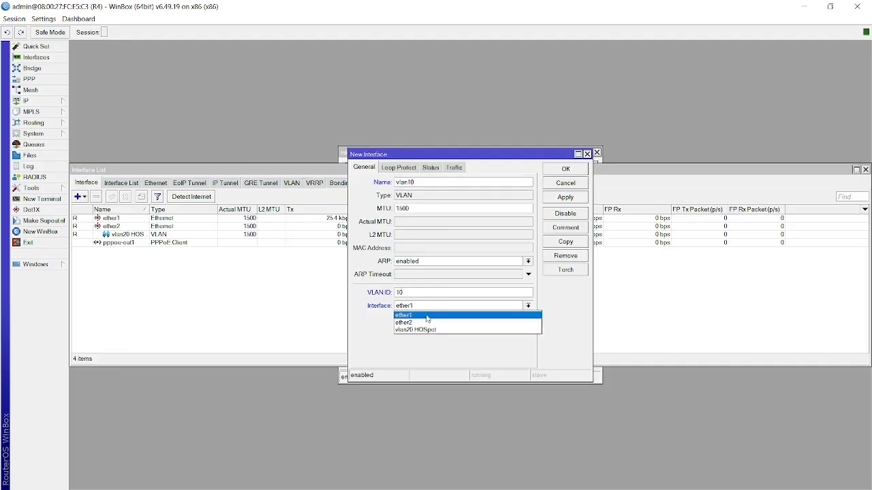
click(416, 324)
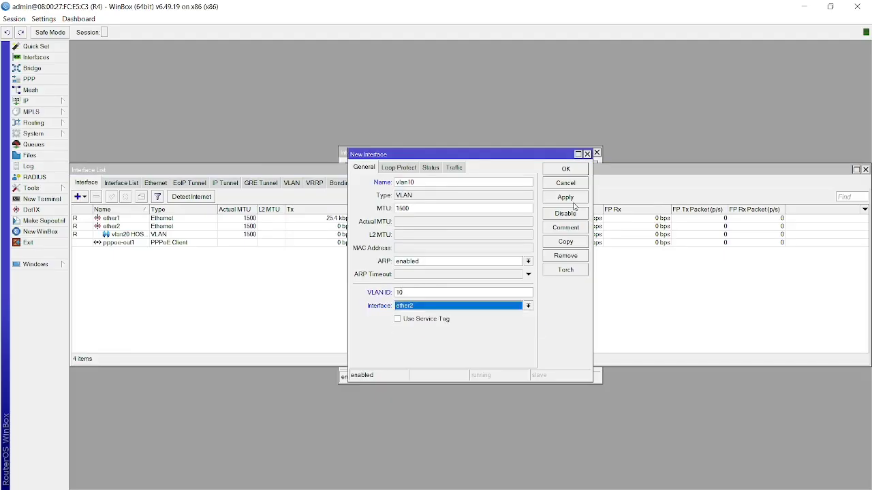
click(565, 197)
click(565, 170)
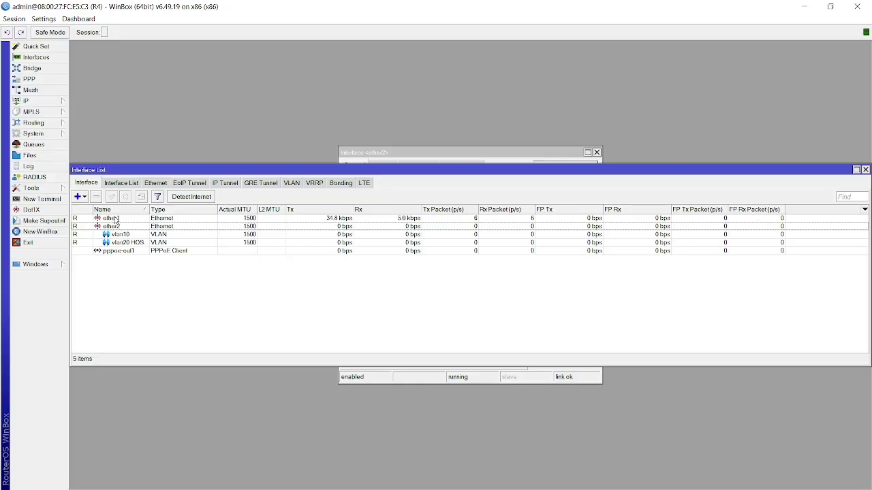
Delete R4's existing pppoe-out1 client in PPP.
click(80, 196)
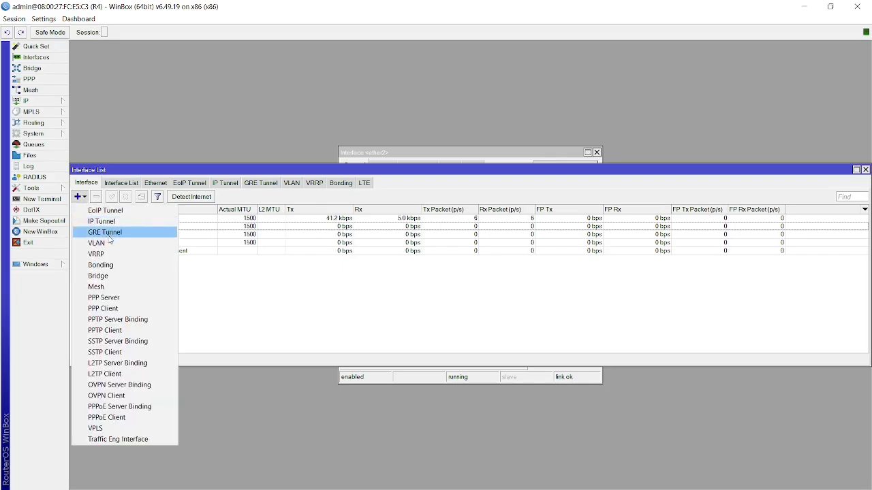
click(263, 293)
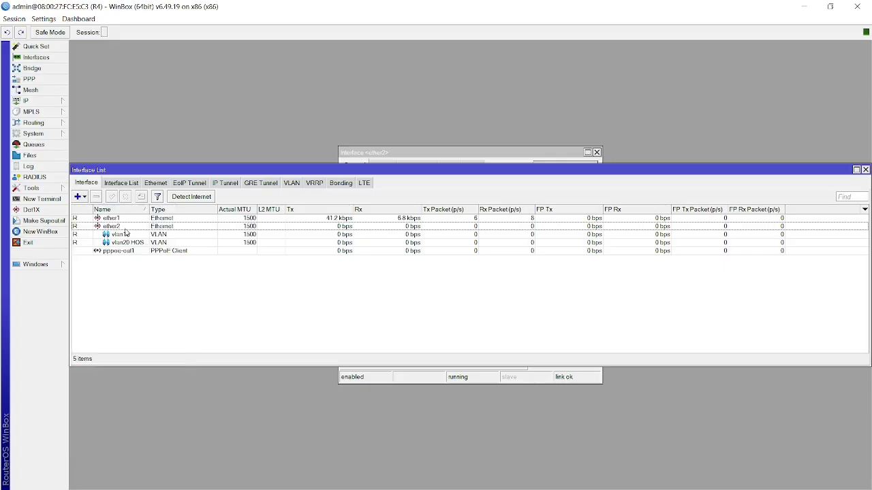
click(51, 105)
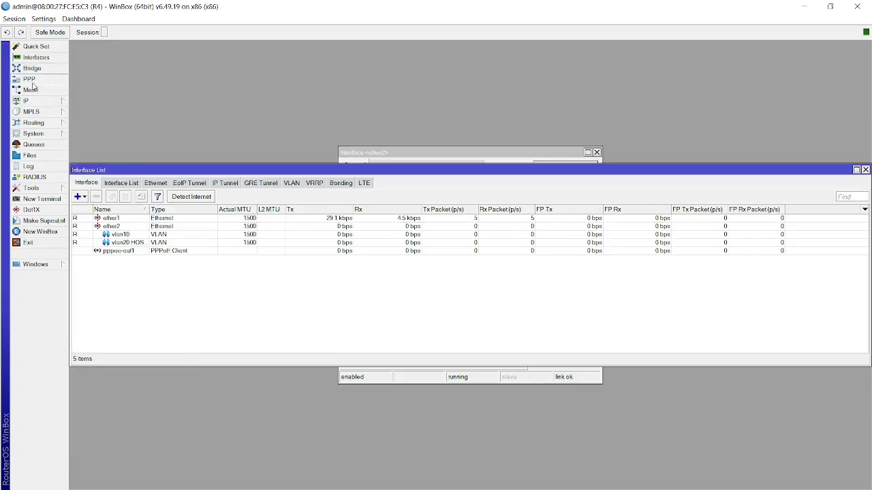
click(30, 80)
click(156, 219)
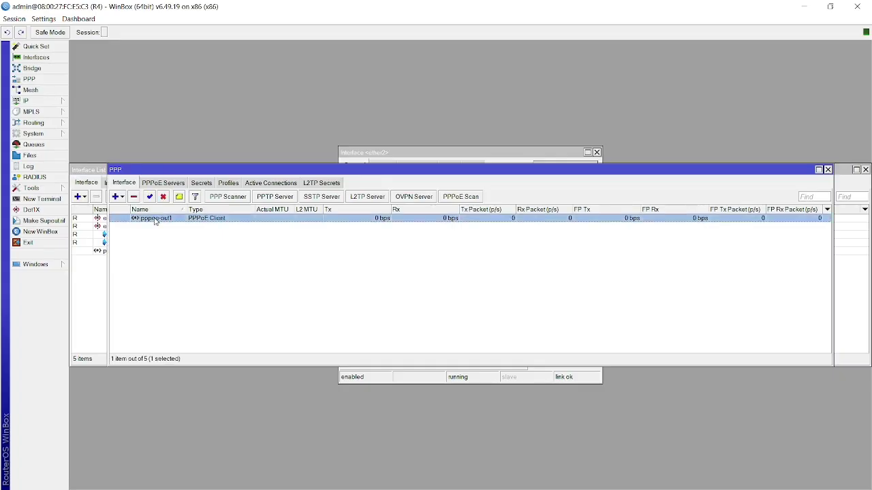
click(133, 197)
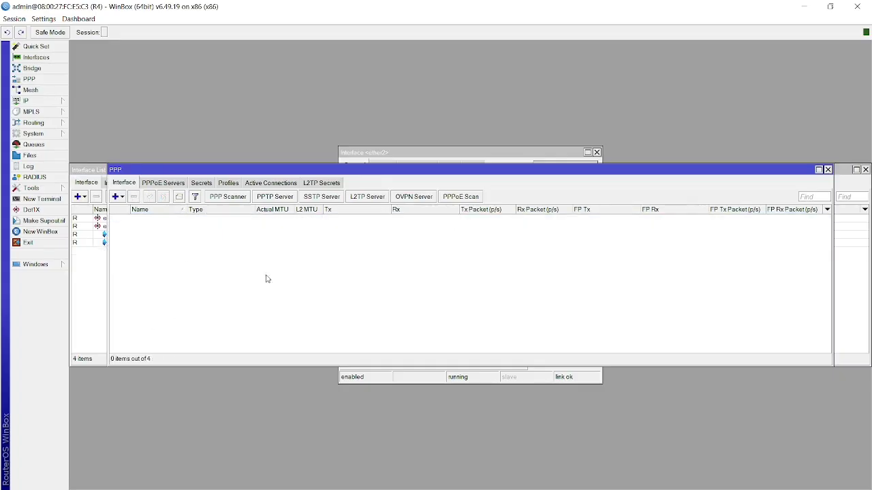
Add a new PPPoE client dialing over vlan10 and enter its login username and password.
click(118, 197)
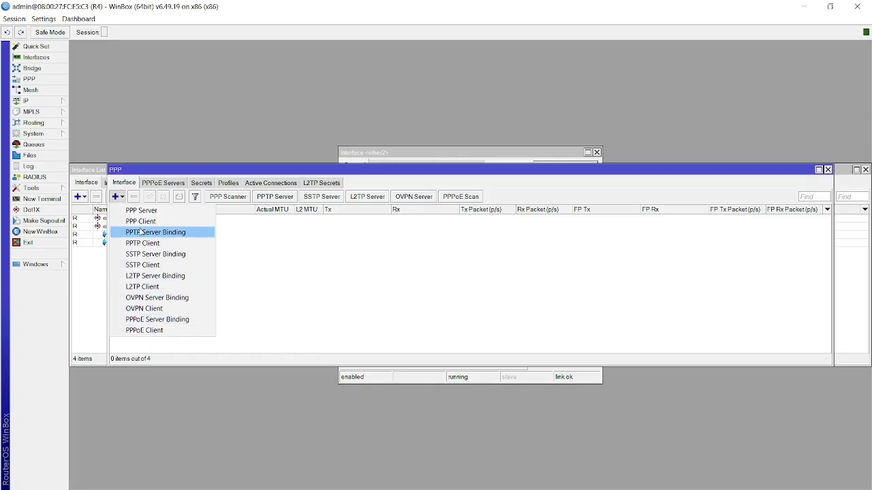
click(156, 330)
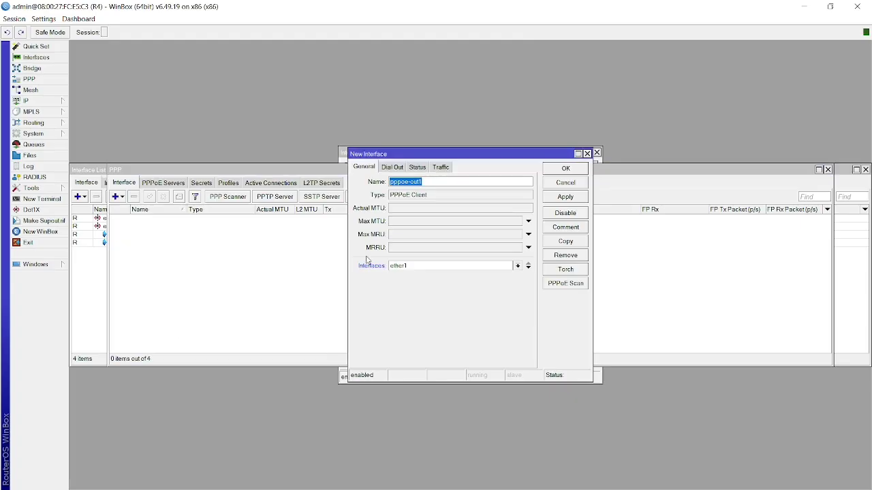
click(432, 269)
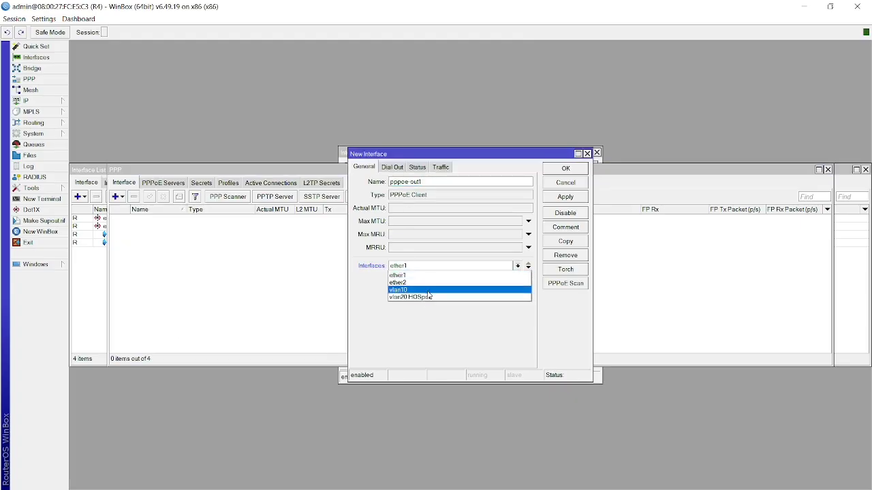
click(429, 290)
click(421, 265)
click(388, 171)
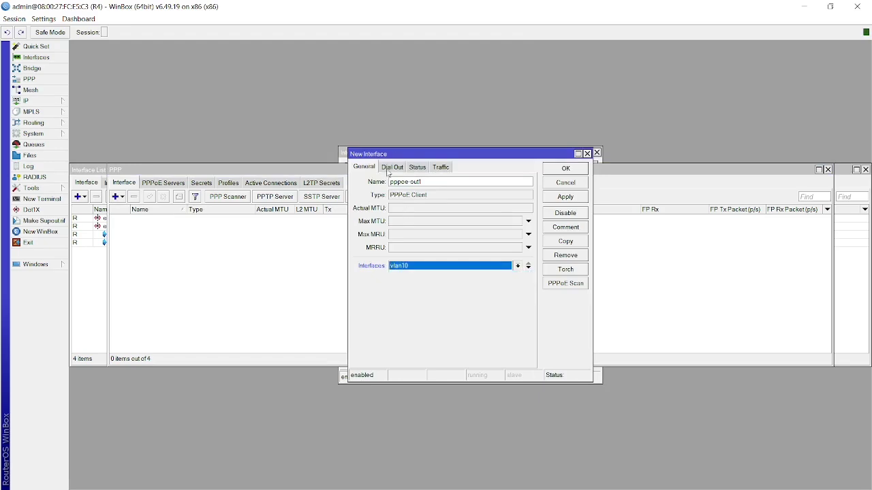
click(400, 171)
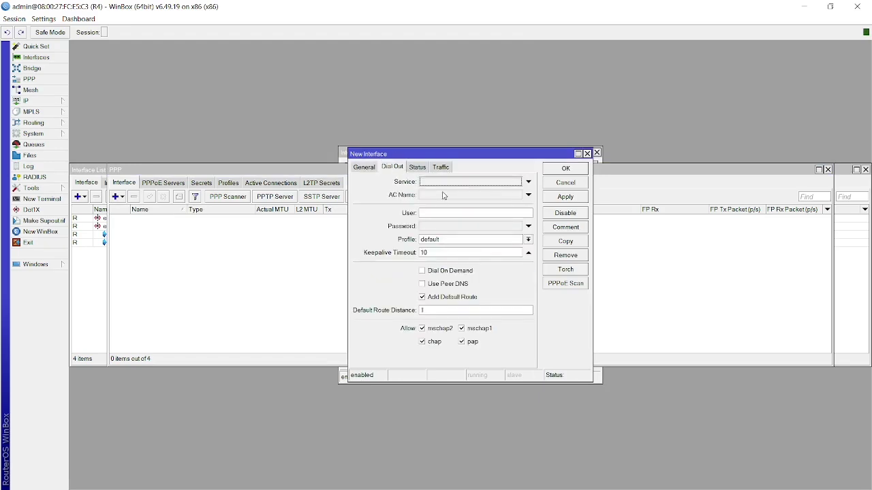
click(431, 211)
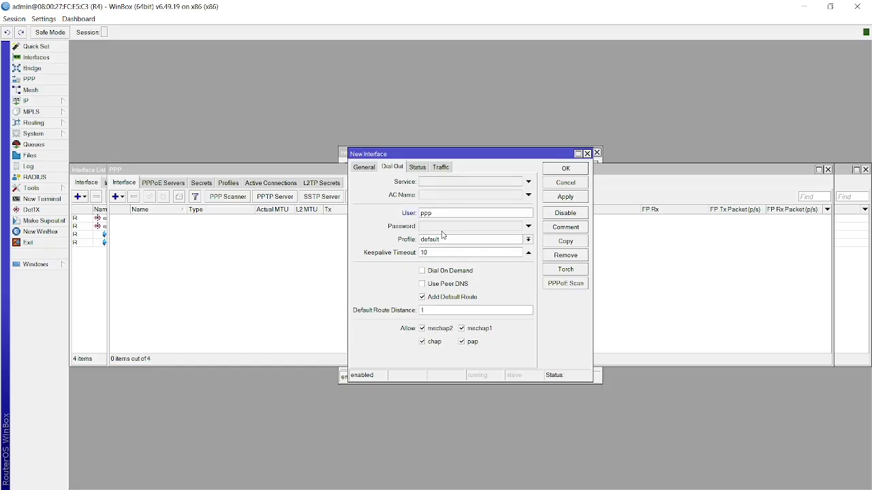
click(442, 230)
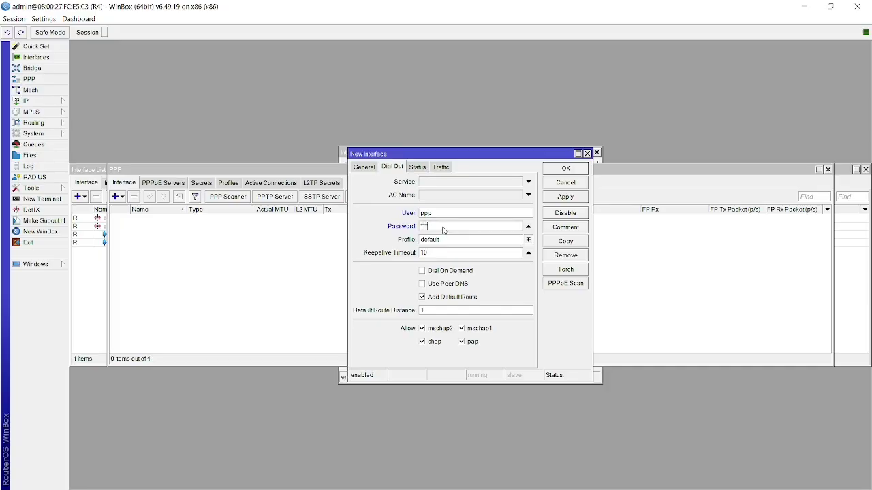
key(alt+Tab)
key(alt+Tab)
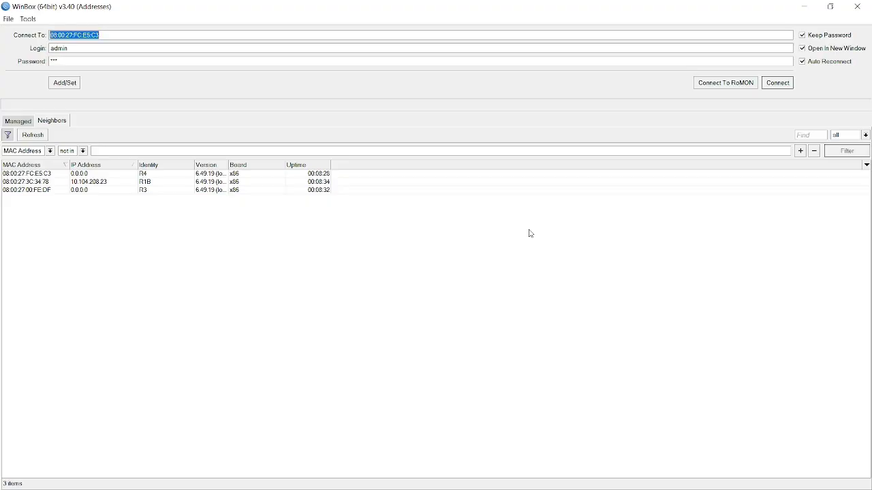
Connect to router R1B from the Neighbors list and dismiss the licence notice.
click(49, 182)
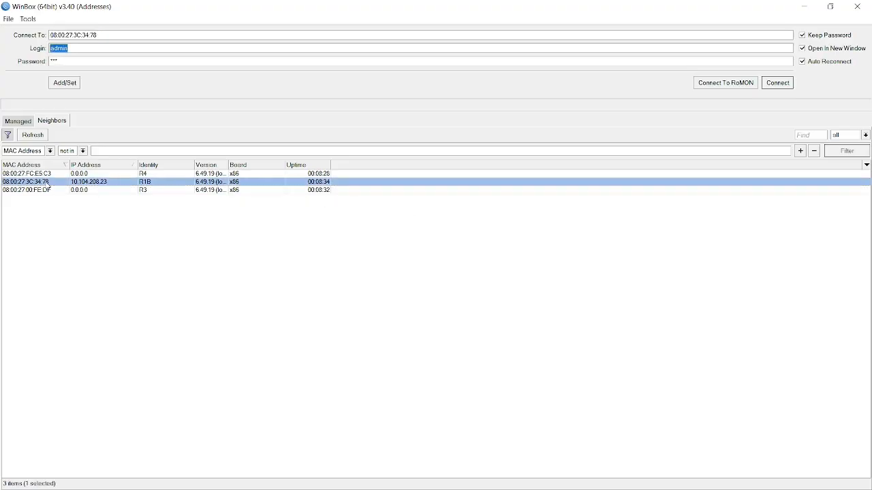
click(777, 83)
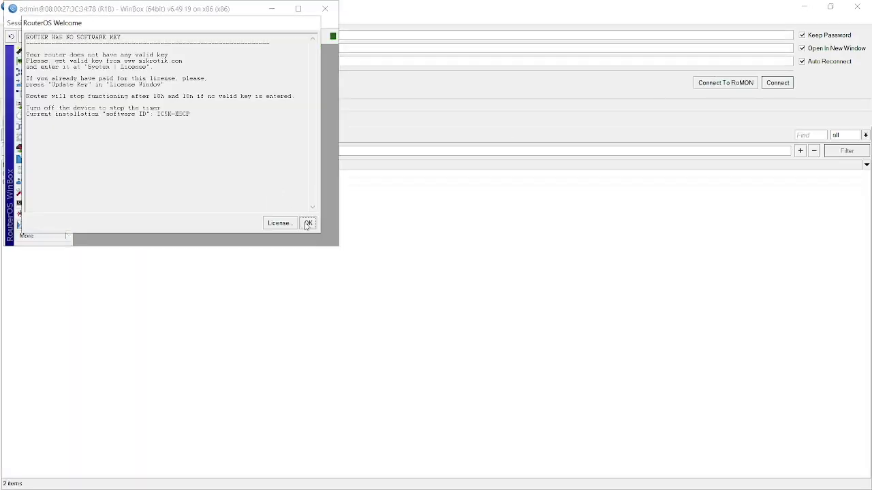
click(305, 222)
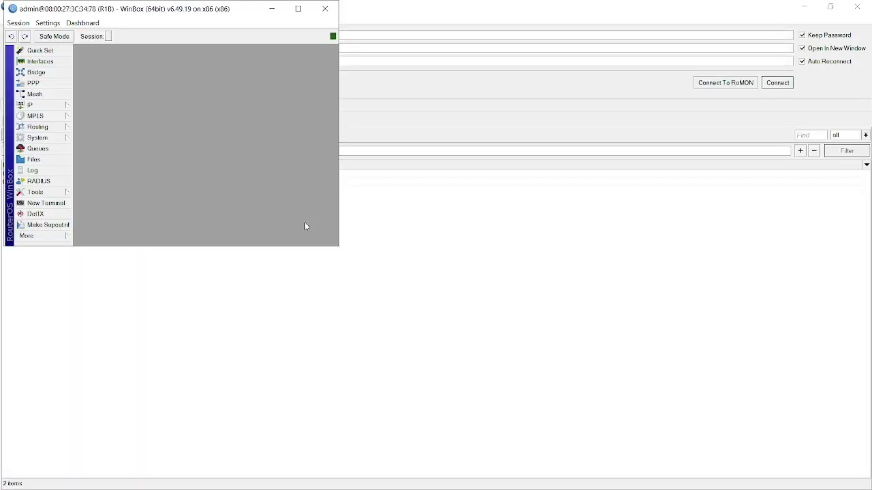
Review R1B's PPP profiles and secrets, showing the pppoe secret 192.168.10.1 / 192.168.10.254.
click(47, 84)
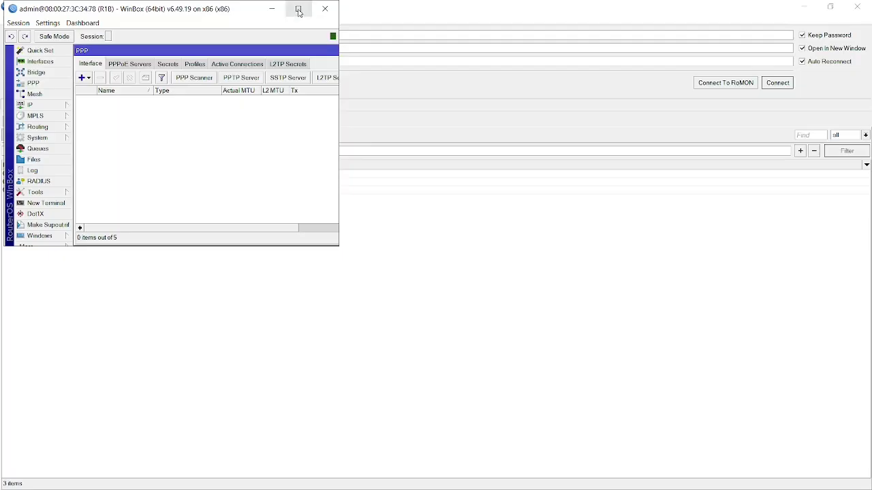
click(190, 64)
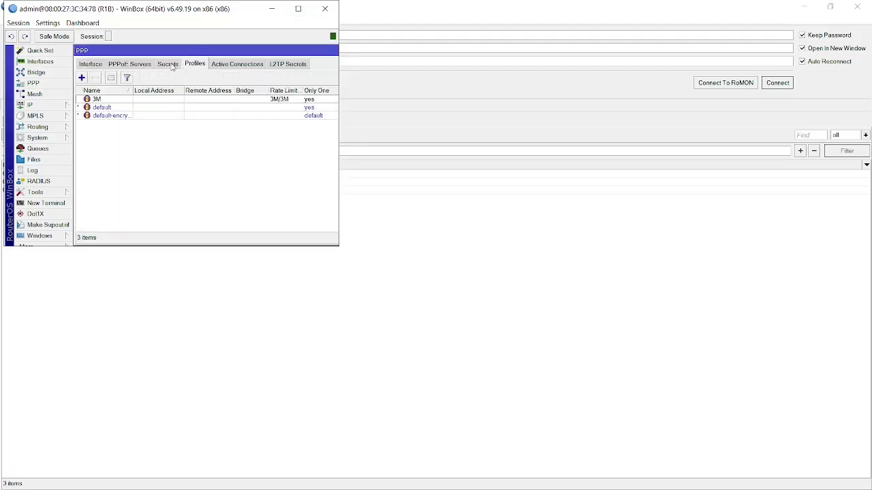
click(170, 64)
click(298, 9)
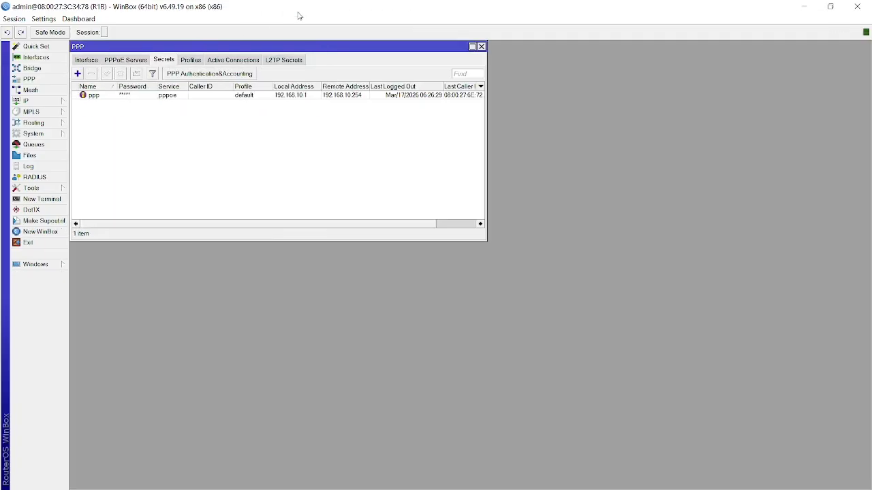
key(alt+Tab)
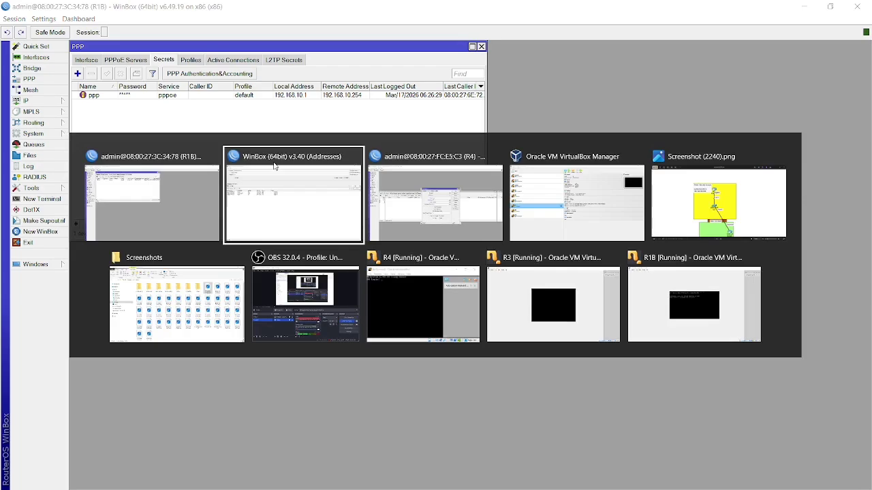
Back on R4, apply and save the new PPPoE client.
key(alt+Tab)
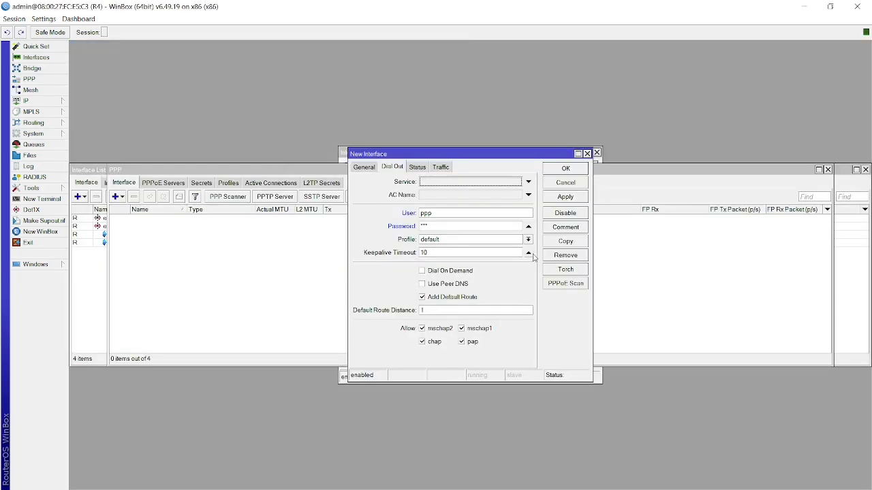
click(562, 196)
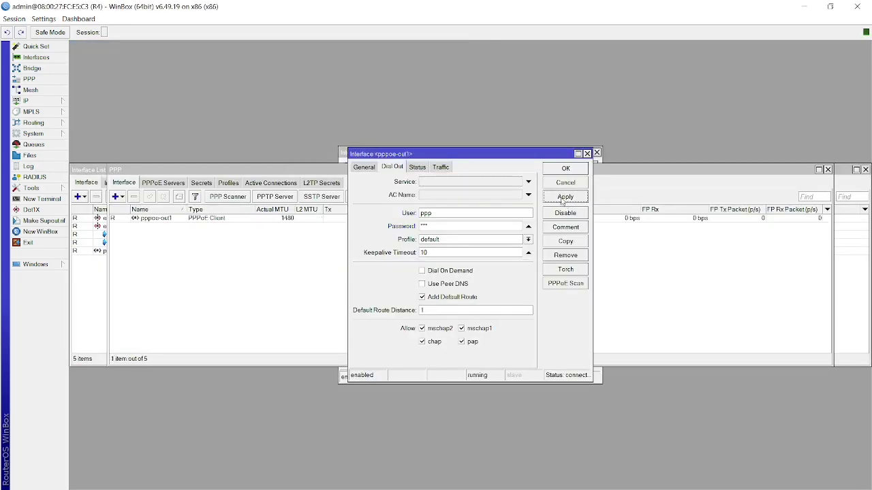
click(565, 170)
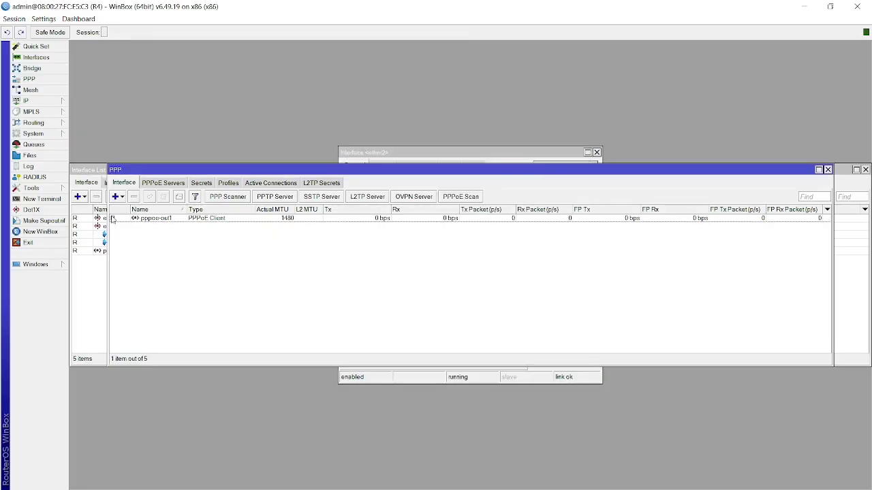
Delete R4's DHCP client on vlan20 HOSpot.
click(48, 102)
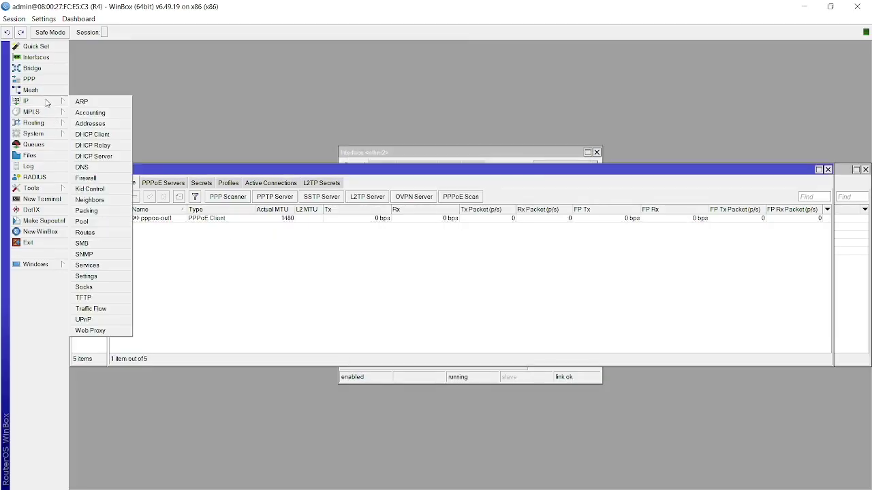
click(92, 134)
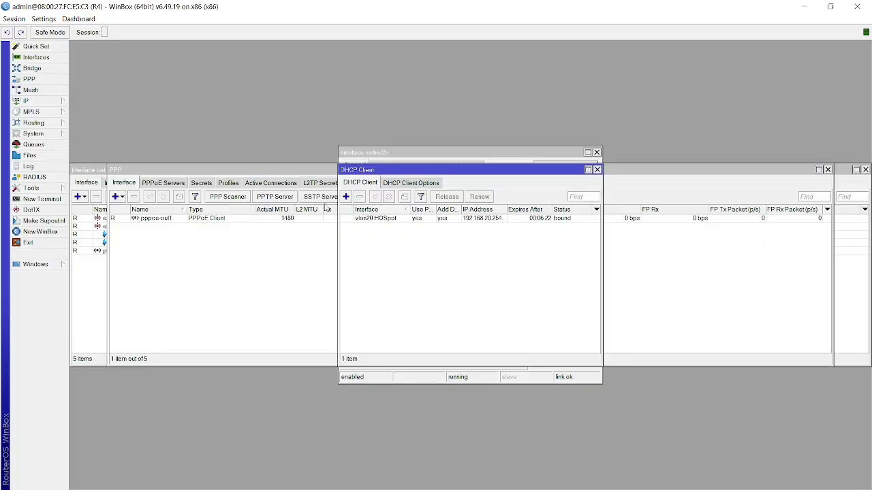
click(402, 219)
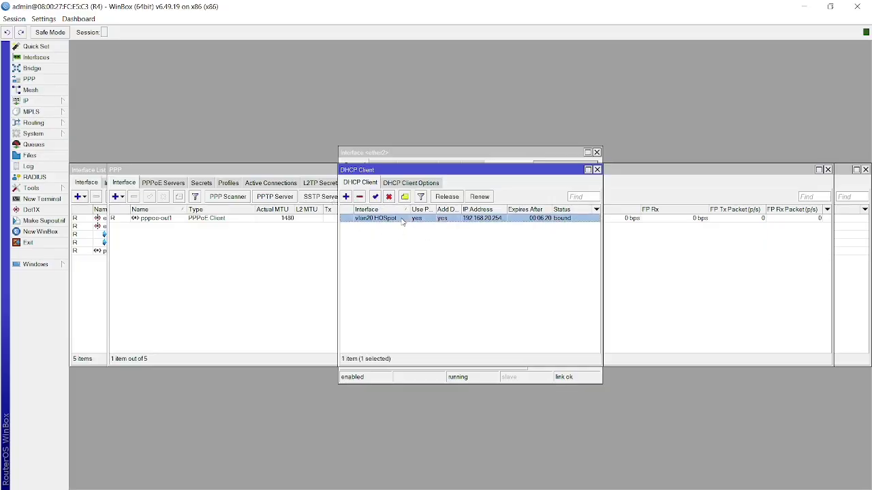
click(360, 197)
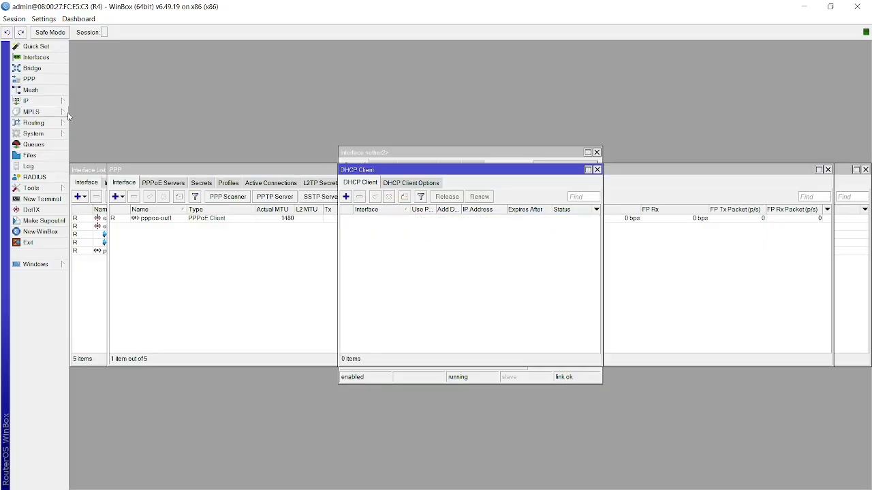
Check R4's IP addresses, where pppoe-out1 holds 192.168.10.254.
click(50, 103)
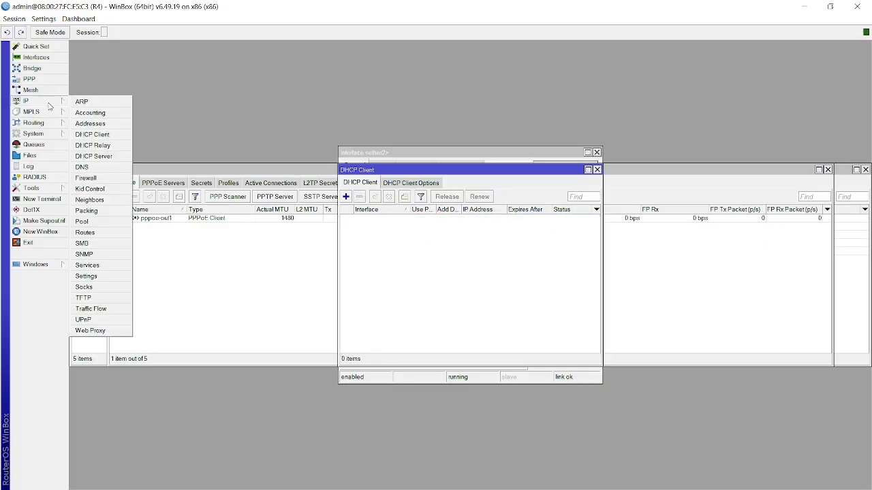
click(93, 126)
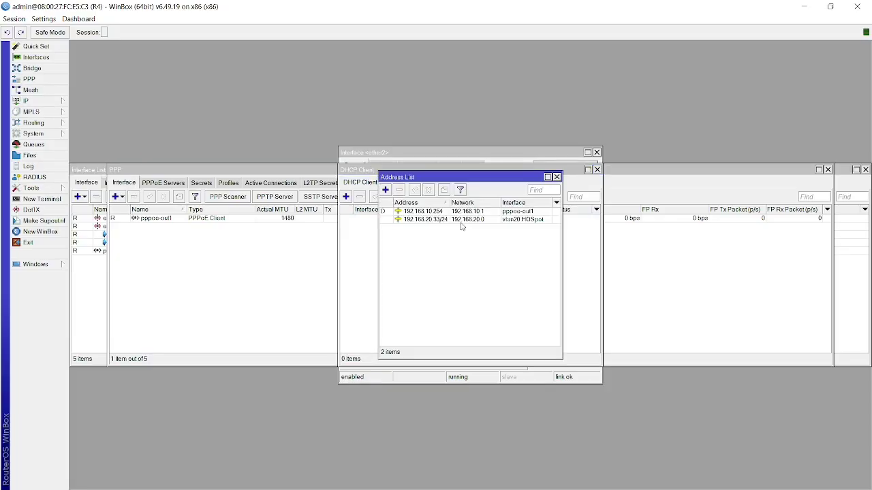
click(439, 212)
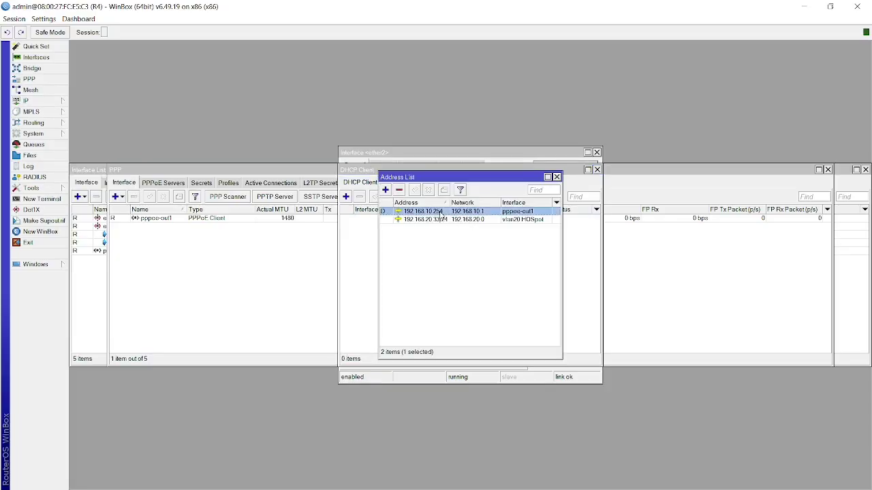
click(432, 262)
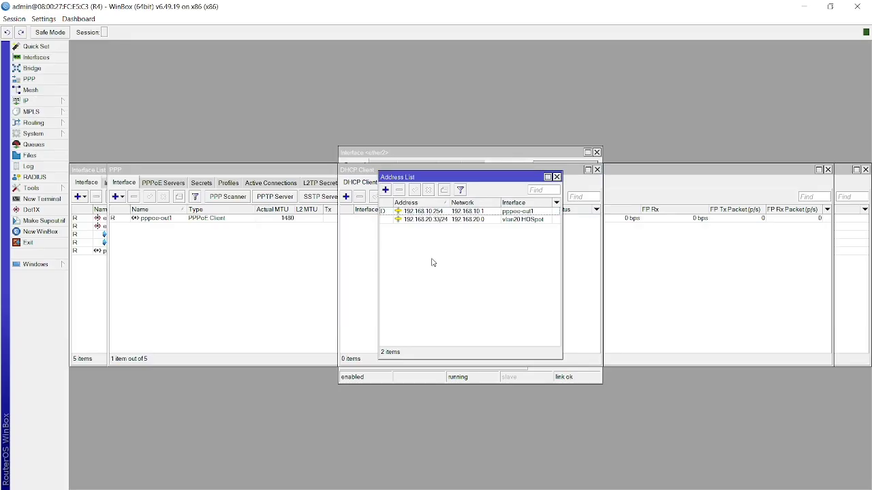
key(alt+Tab)
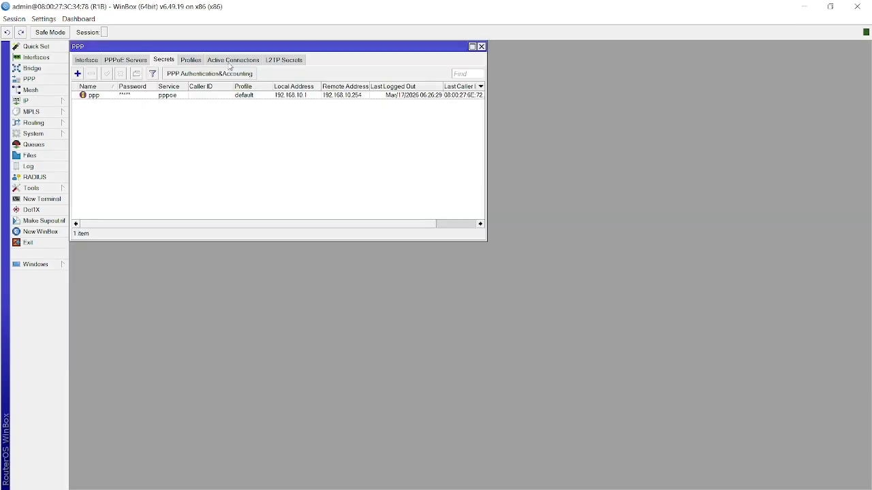
Open R1B's ppp PPPoE secret and check its active connection at 192.168.10.254.
double_click(355, 96)
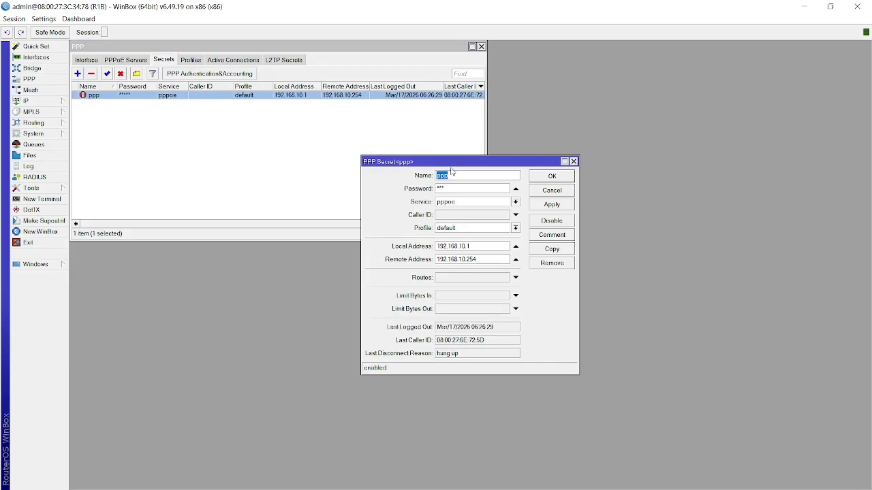
click(312, 156)
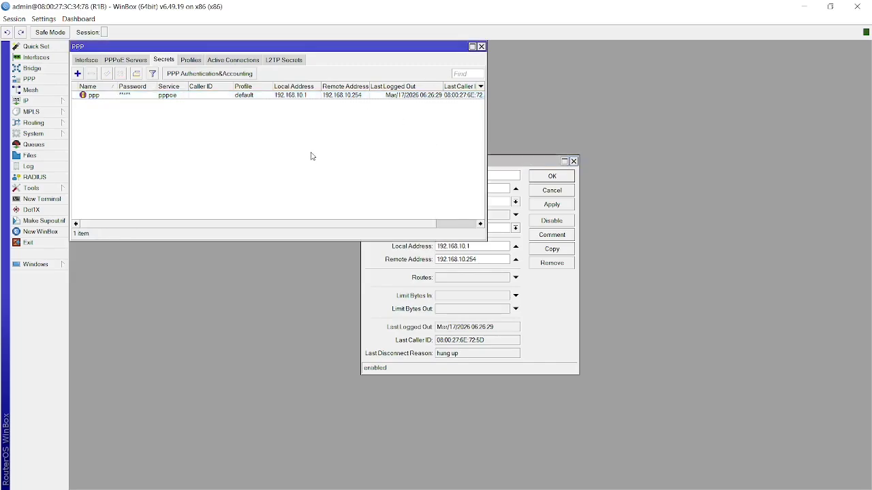
click(222, 64)
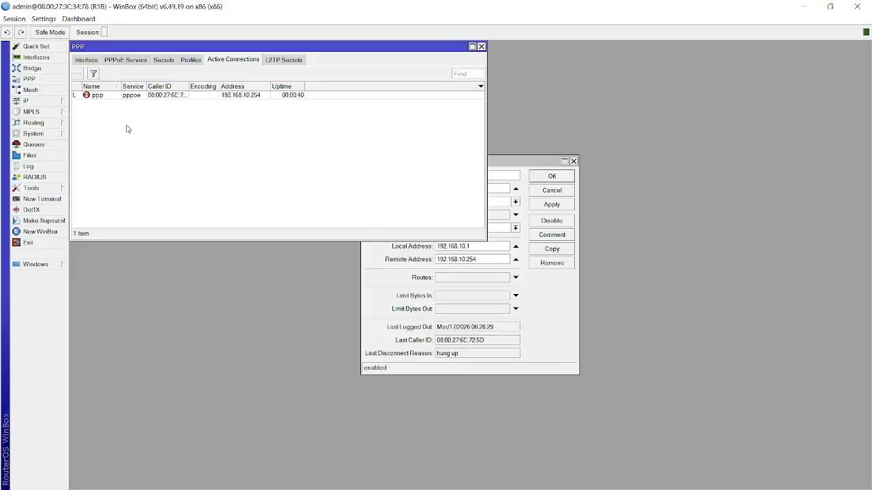
key(alt+Tab)
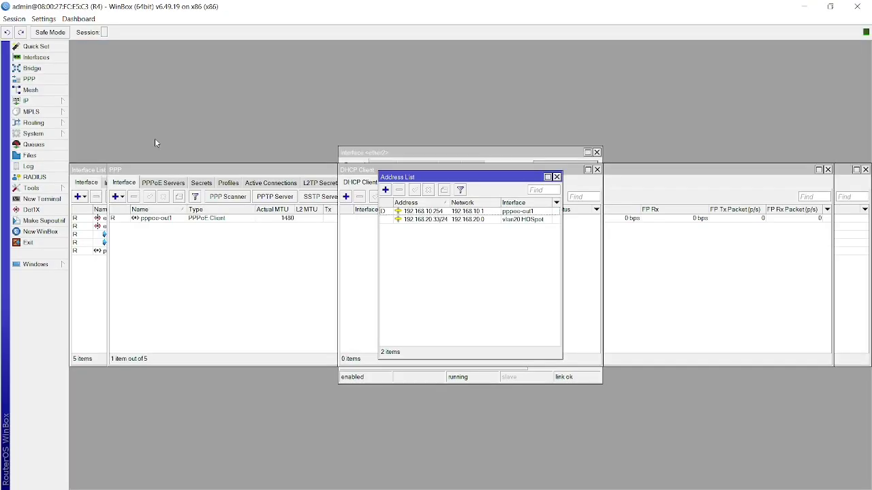
Add a DHCP client on vlan20 HOSpot to R4, binding 192.168.20.254.
click(367, 229)
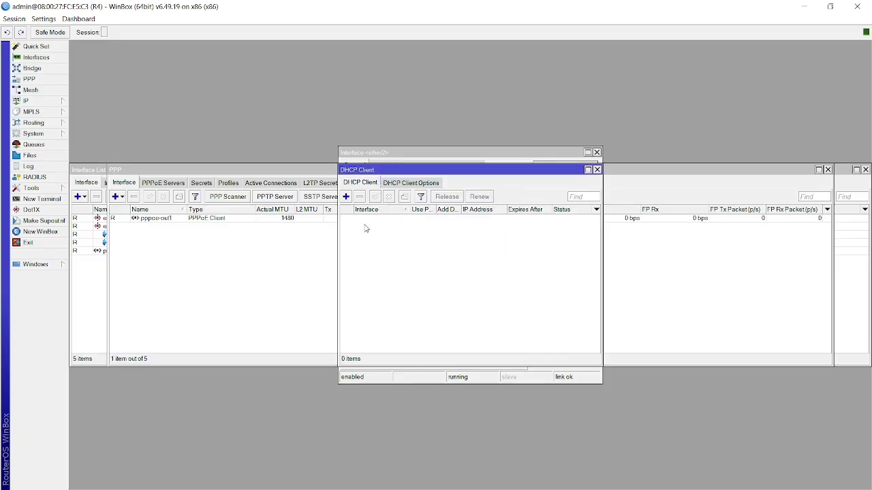
click(345, 196)
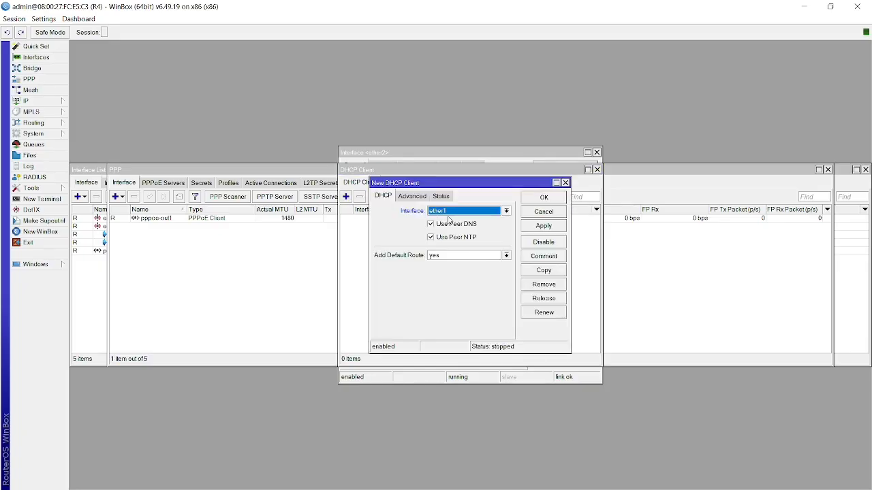
click(450, 212)
click(454, 244)
click(548, 227)
click(543, 197)
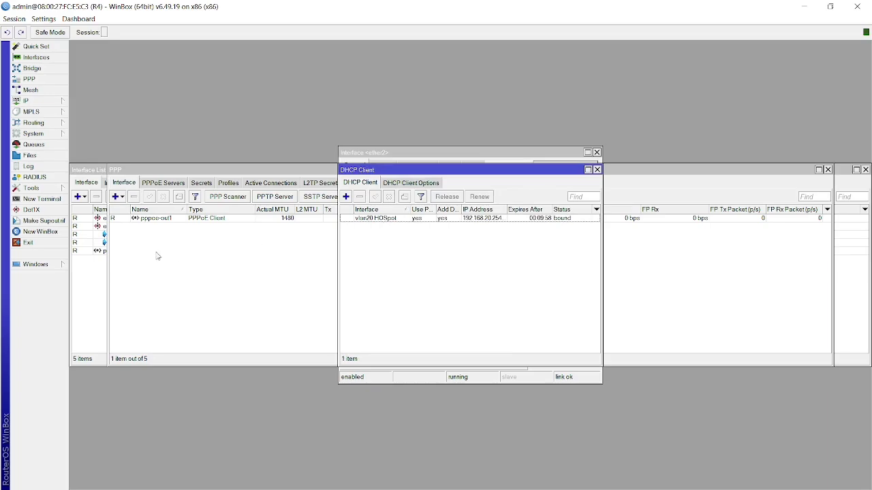
click(82, 290)
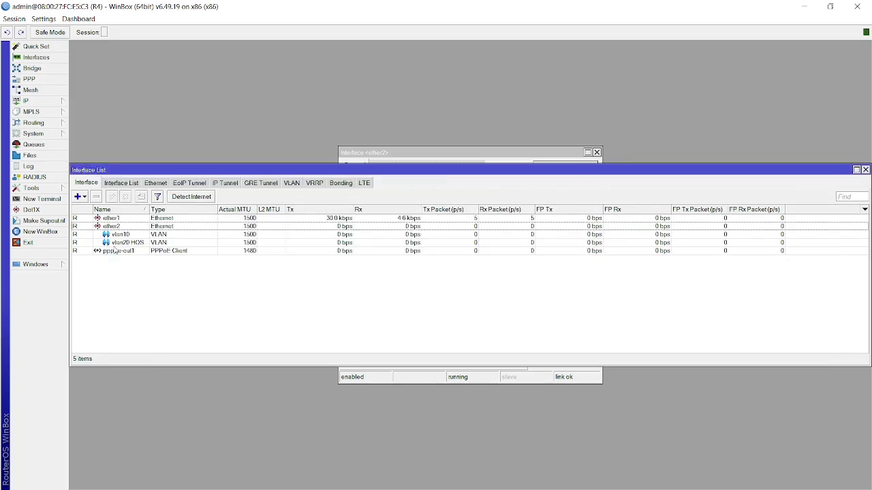
key(alt+Tab)
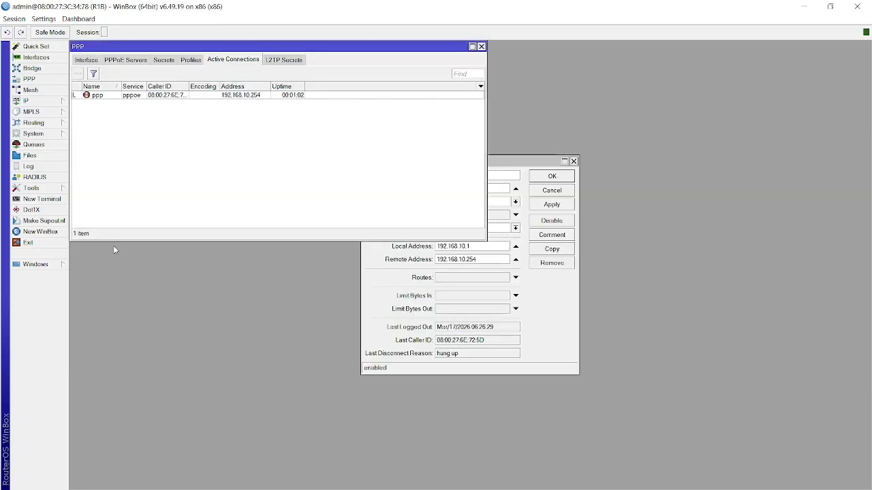
Open R1B's DHCP Server leases and confirm 192.168.20.254 is leased to host R4.
click(26, 100)
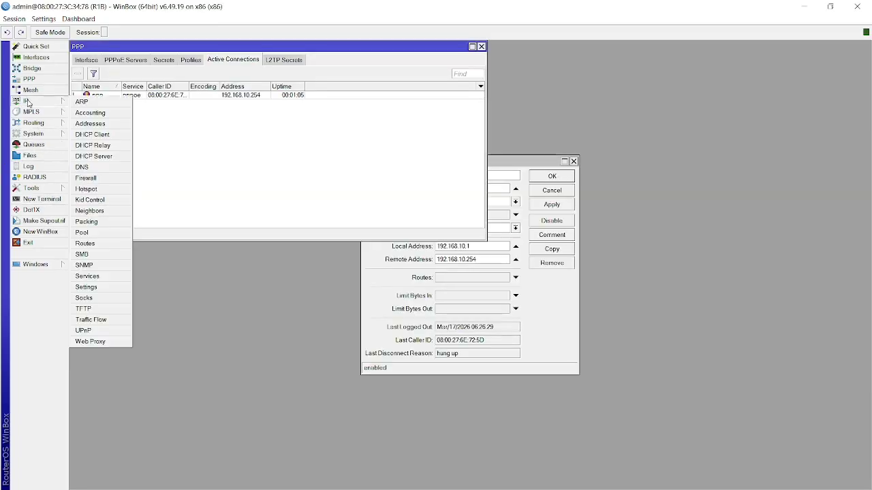
click(92, 157)
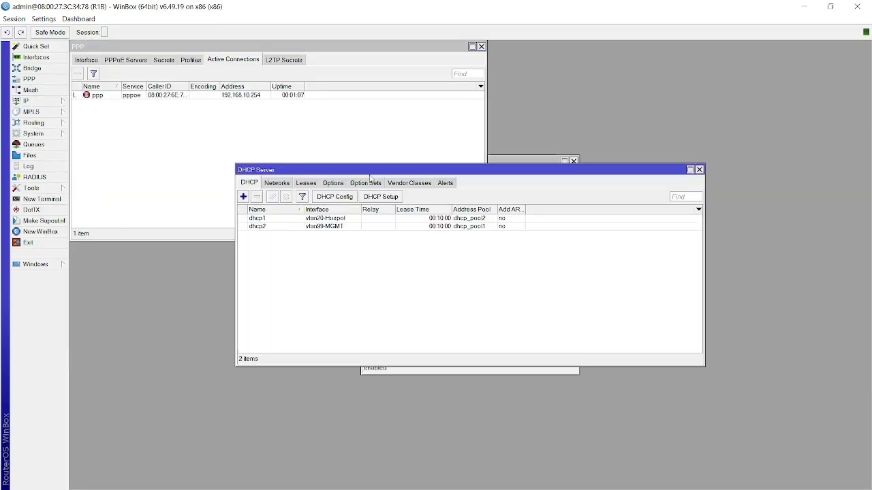
click(307, 184)
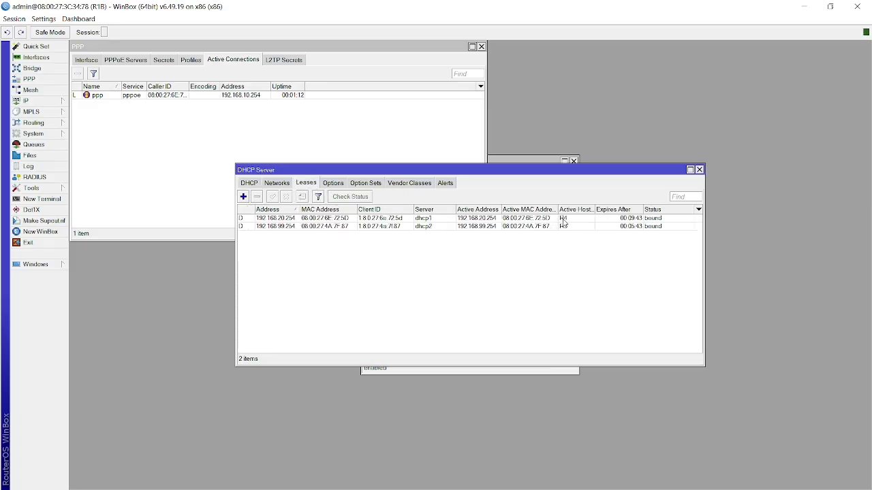
double_click(563, 221)
click(410, 192)
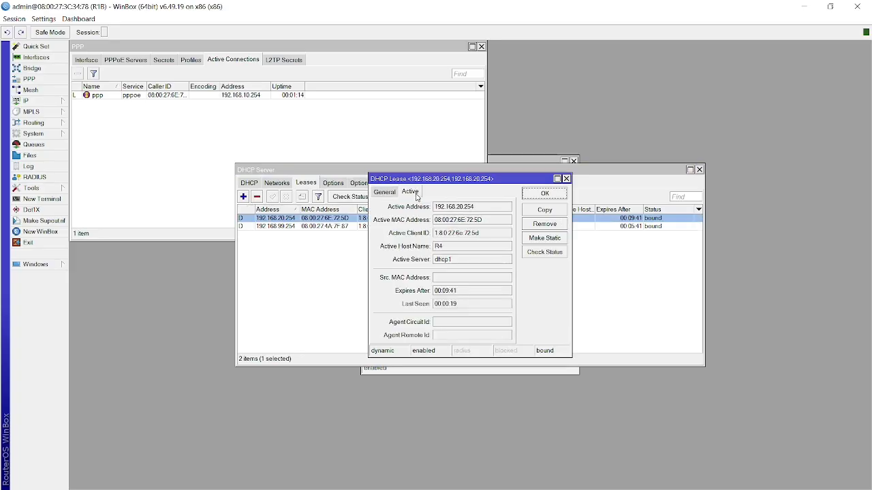
click(449, 246)
drag(449, 246, 417, 247)
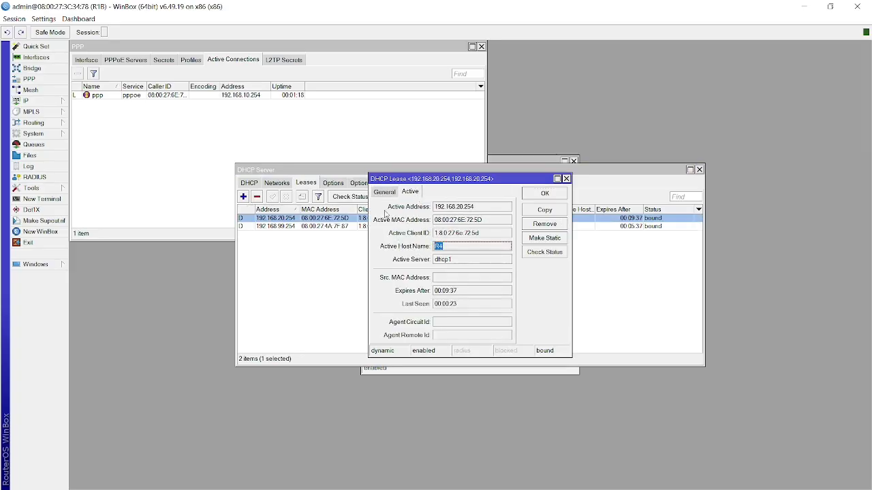
click(307, 315)
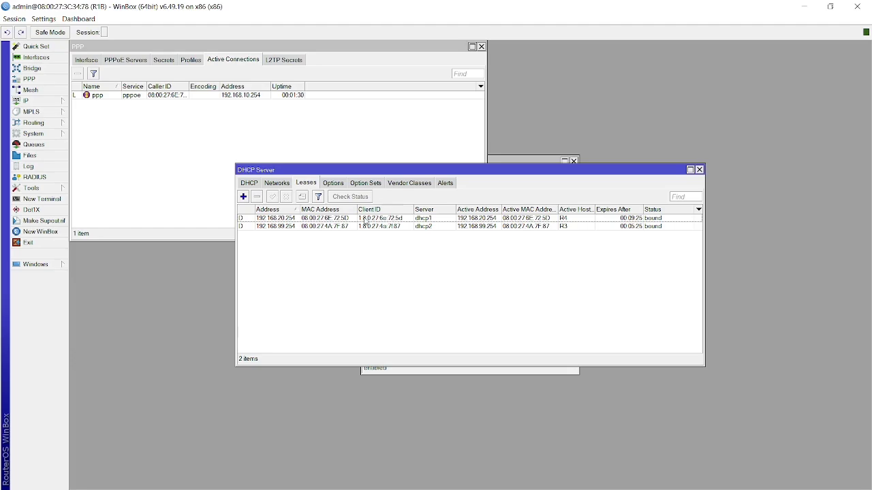
Confirm the 192.168.99.254 lease belongs to host R3.
double_click(381, 226)
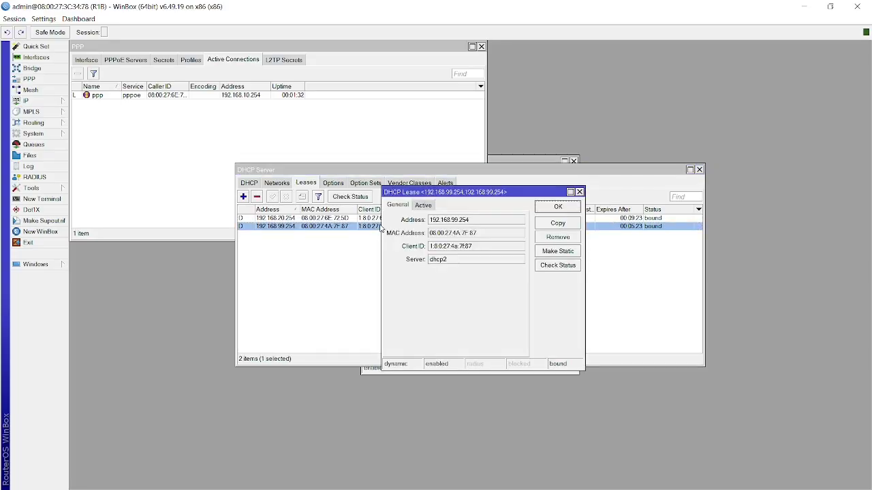
click(425, 205)
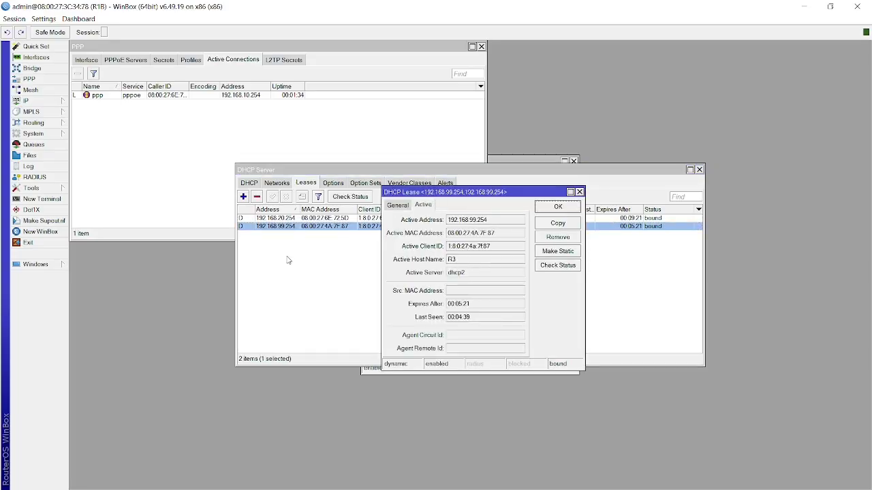
click(287, 257)
click(30, 101)
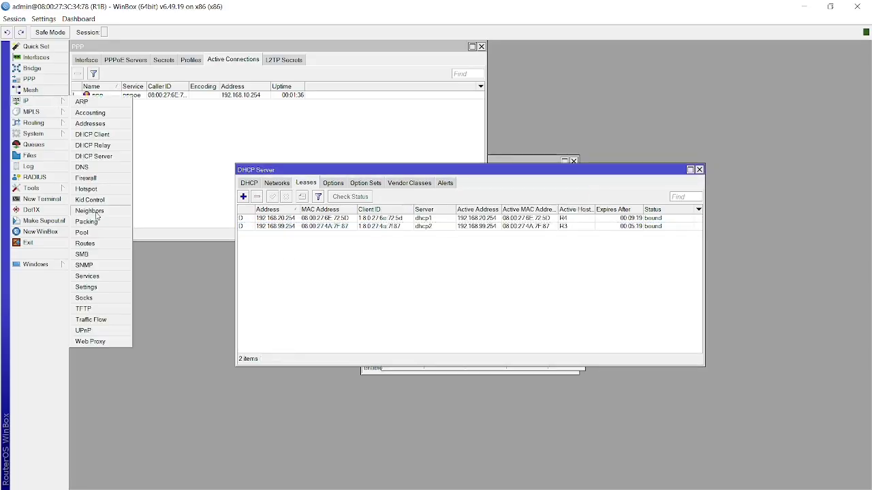
Browse Hotspot active users, hosts, IP bindings, service ports, walled garden IP list and cookies.
click(88, 189)
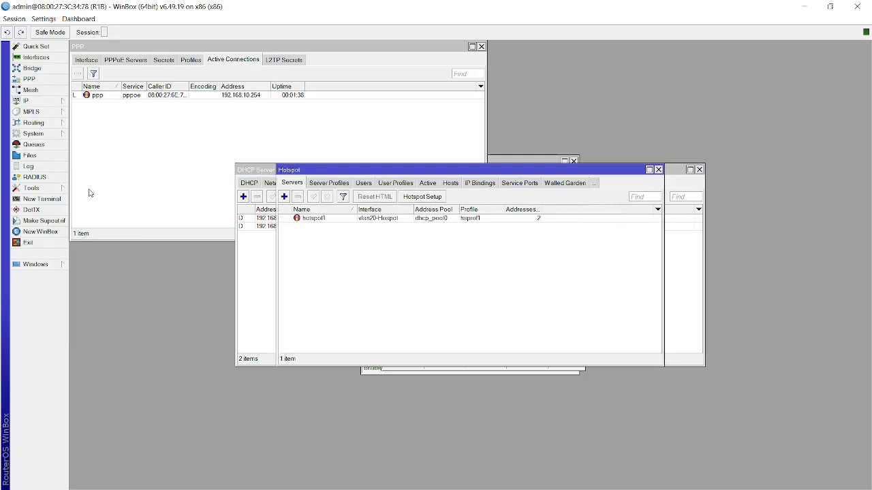
click(427, 184)
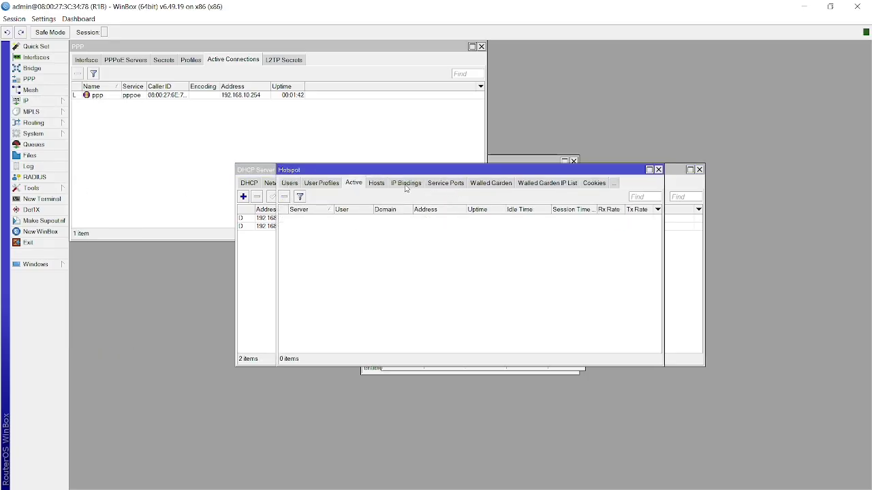
click(382, 186)
click(416, 185)
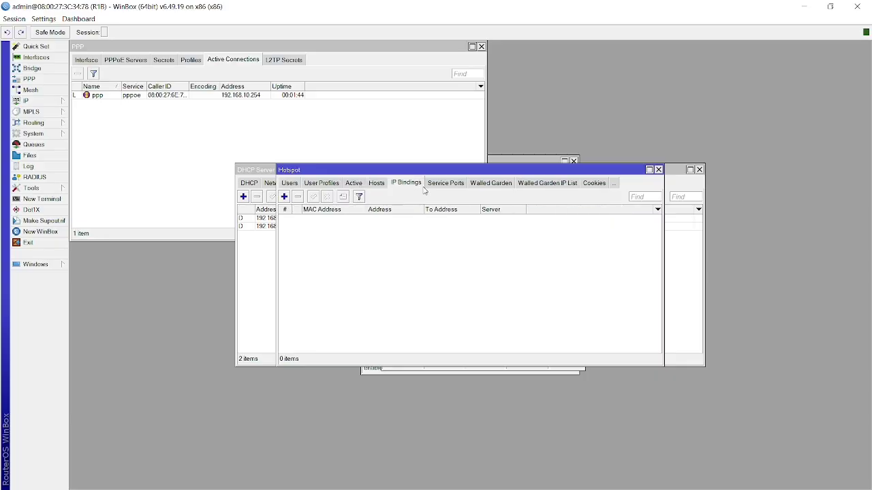
click(444, 185)
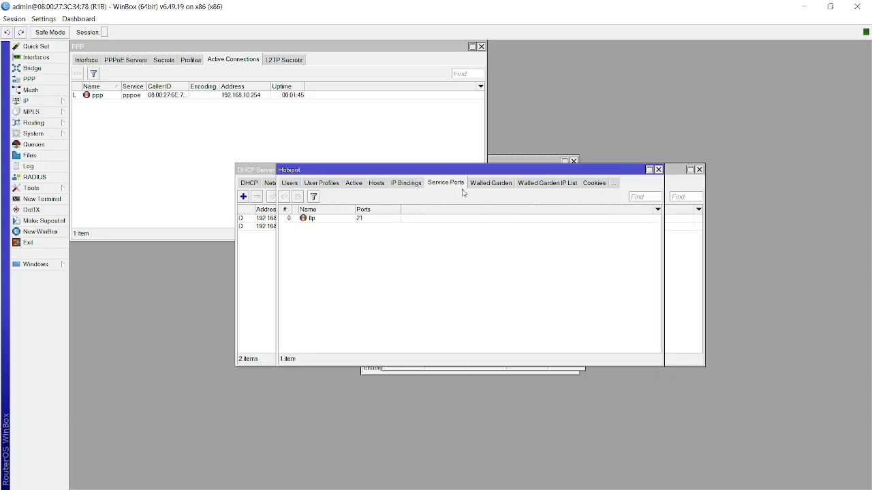
click(516, 188)
click(599, 183)
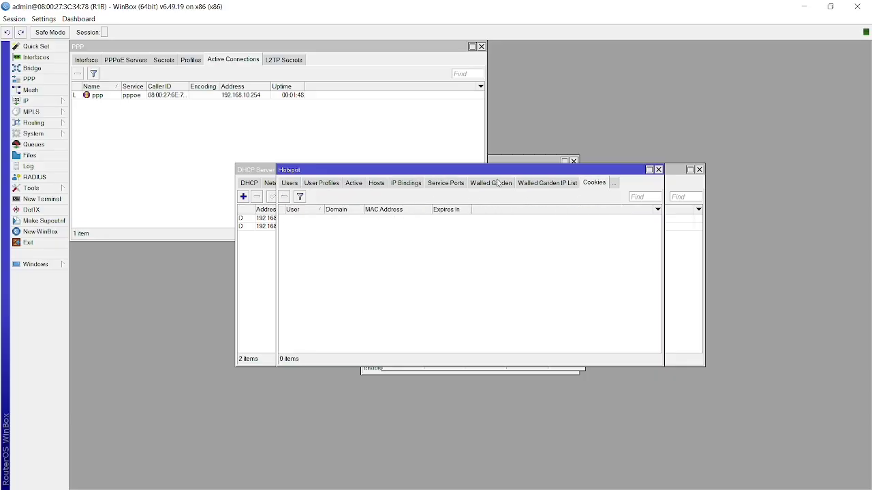
Inspect hotspot server hotspot1 (vlan20-Hospot, profile hsprof1), then return to PPP active connections.
click(290, 186)
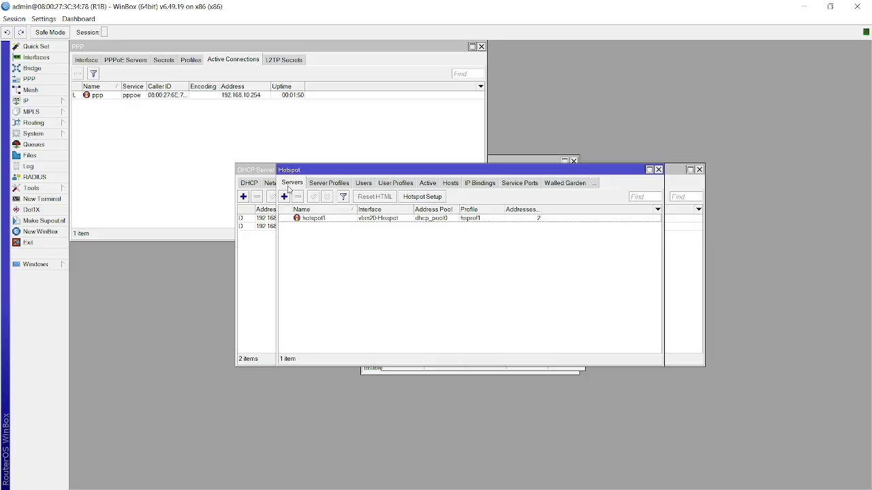
double_click(374, 219)
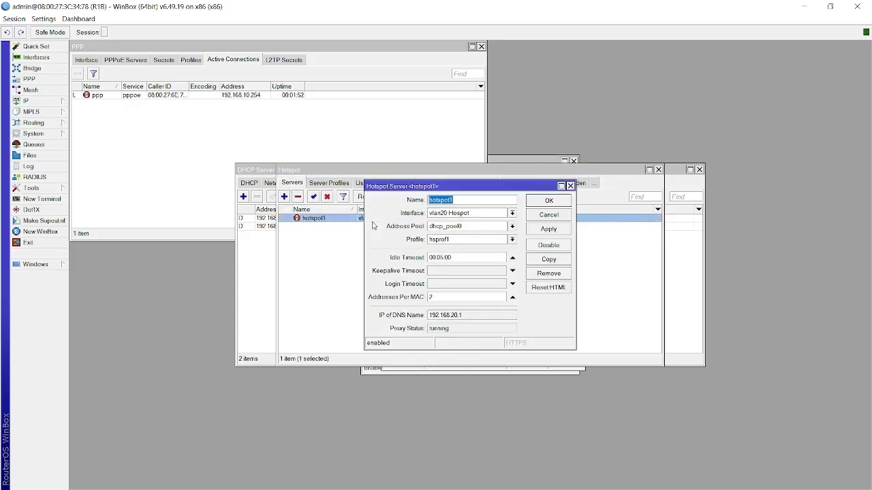
key(Escape)
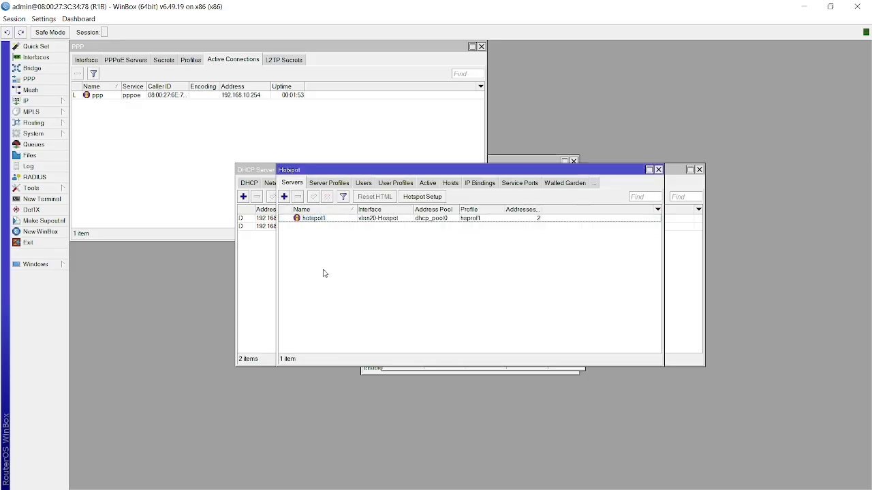
click(162, 203)
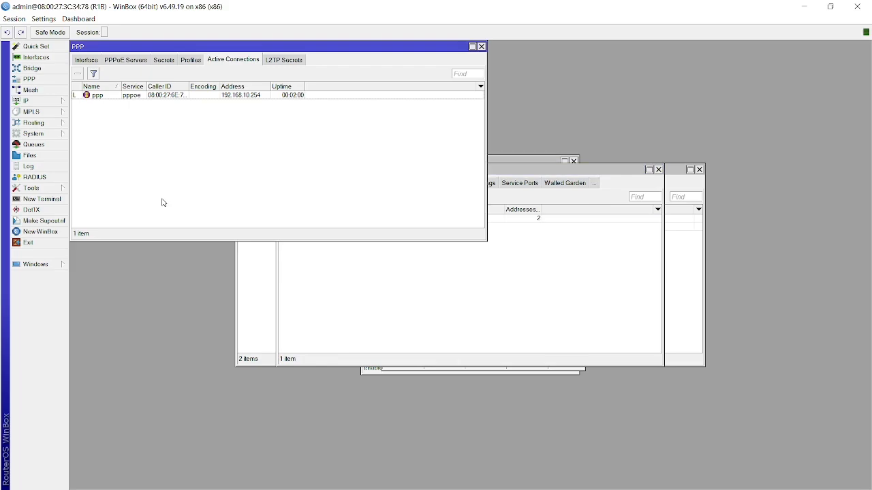
key(alt+Tab)
key(alt+Tab)
key(alt+Tab)
key(alt+Tab)
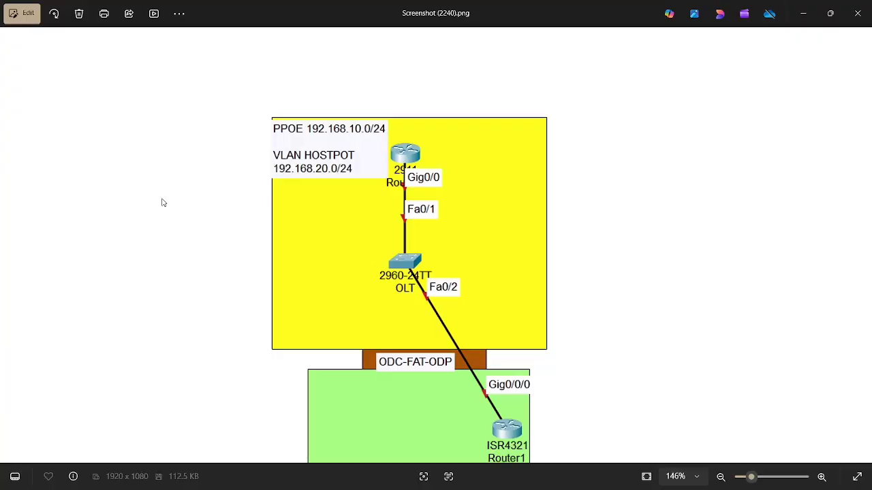
Zoom out the lab topology screenshot to view the PPPoE and Hotspot VLAN networks.
scroll(161, 203, down, 3)
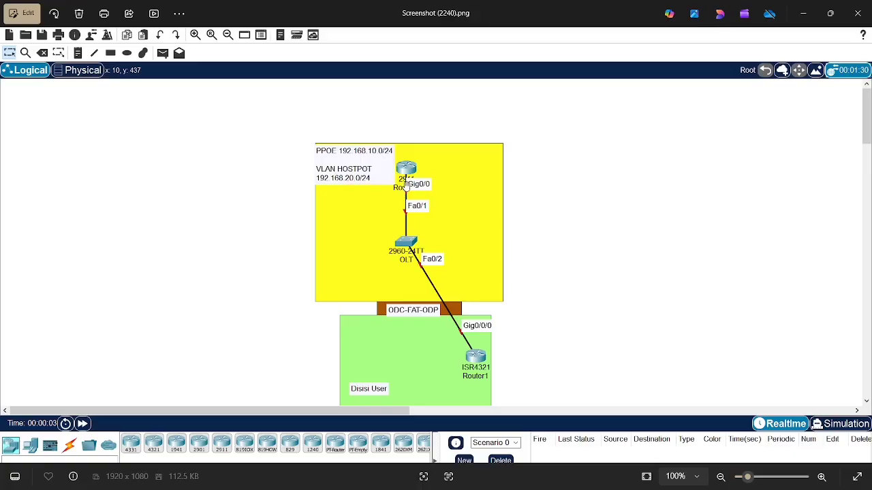
key(alt+Tab)
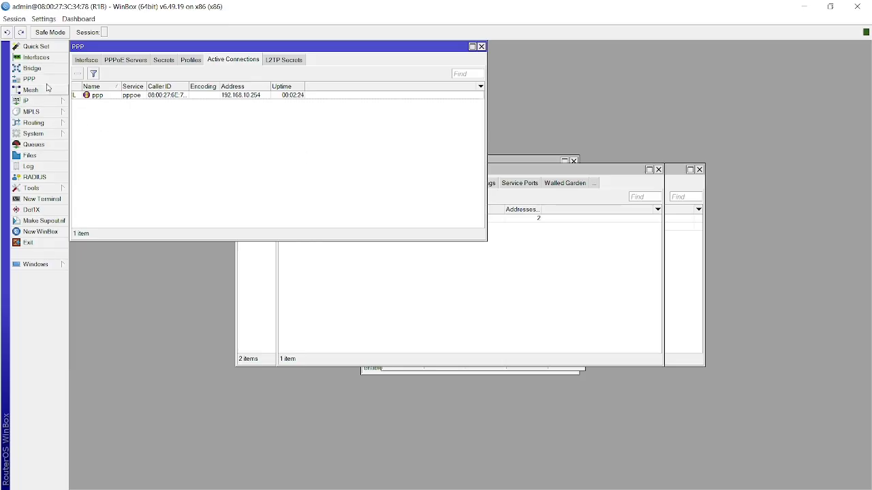
Review R1B's interfaces: ether2, the PPPoE server binding, vlan20 and vlan99.
click(49, 69)
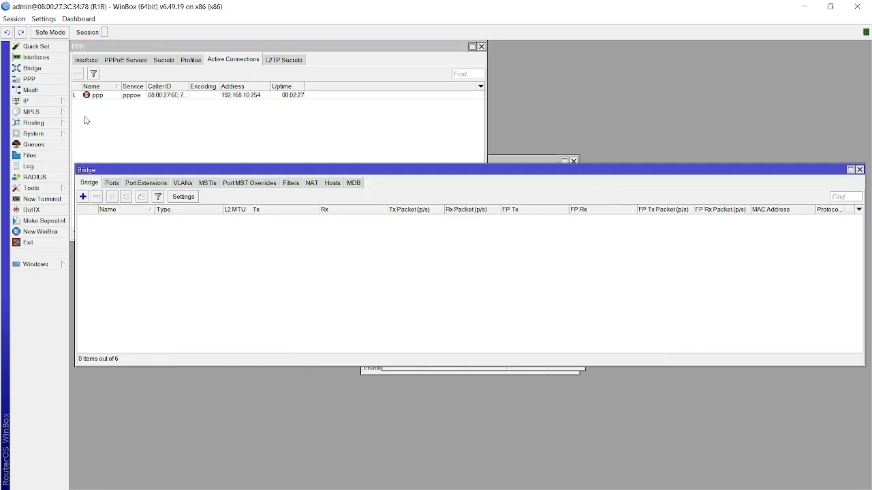
click(38, 58)
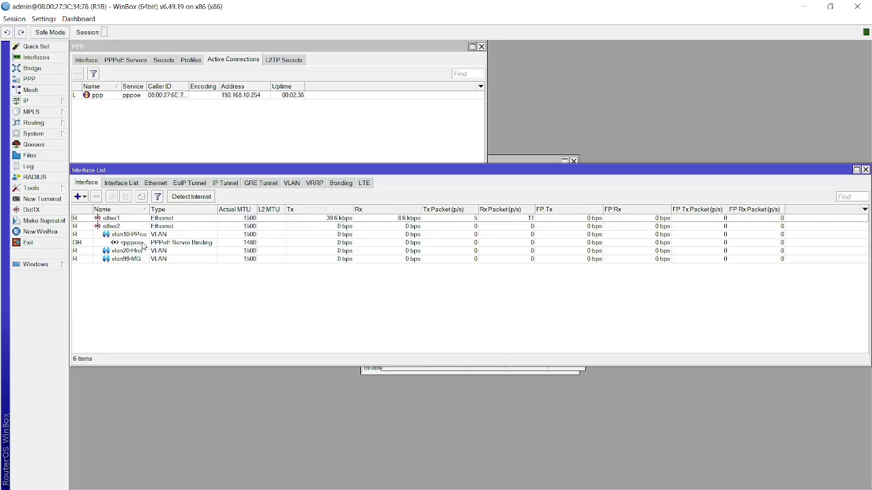
click(117, 228)
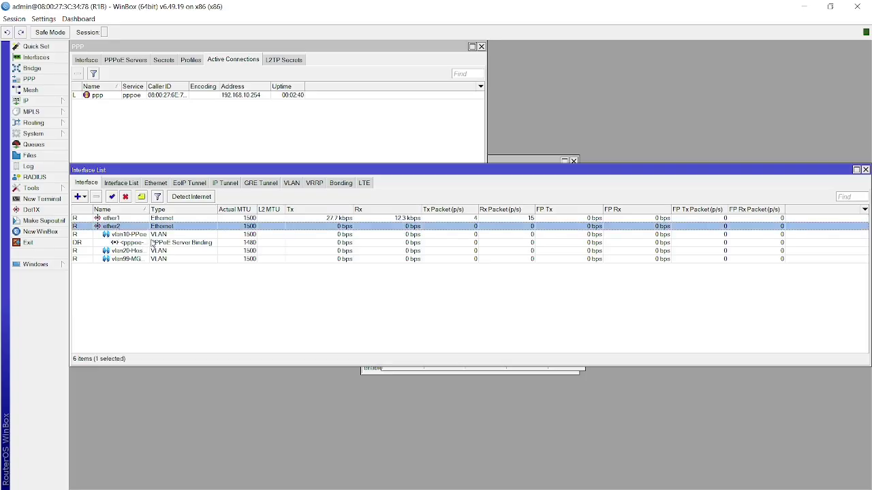
click(142, 242)
click(139, 251)
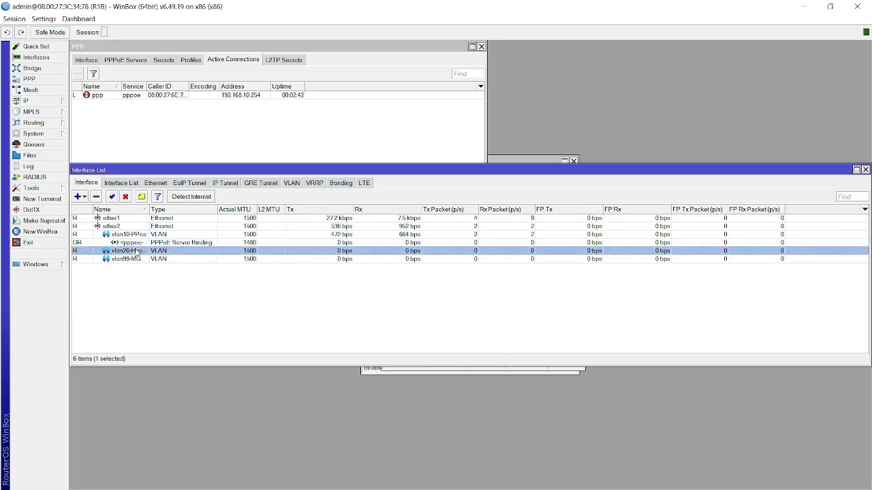
click(163, 261)
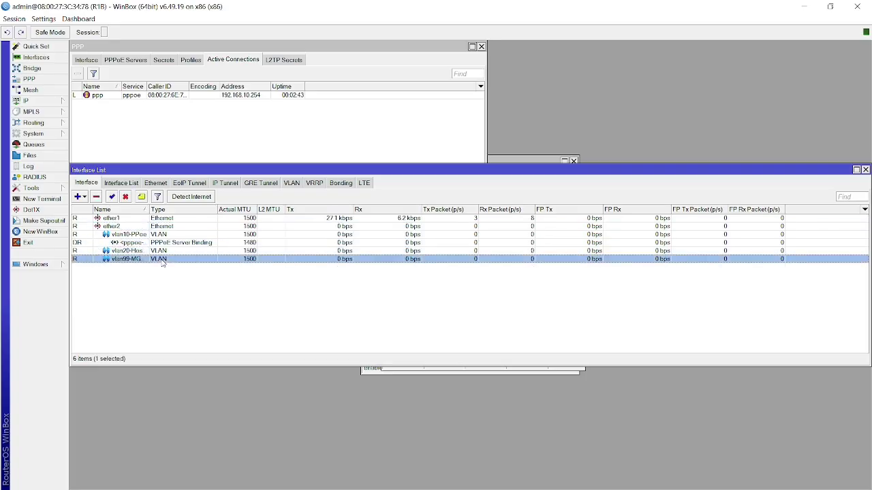
click(27, 100)
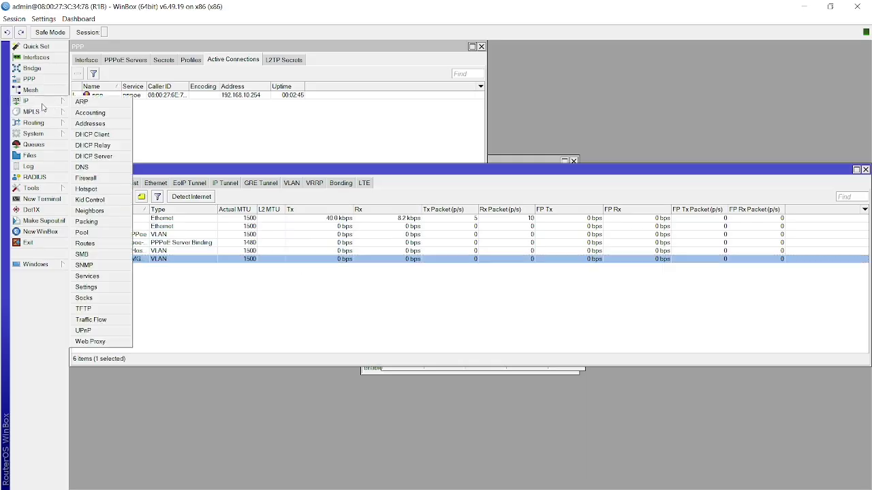
Review the router's five IP addresses, its two bound DHCP leases, and the dhcp1/dhcp2 servers.
click(90, 124)
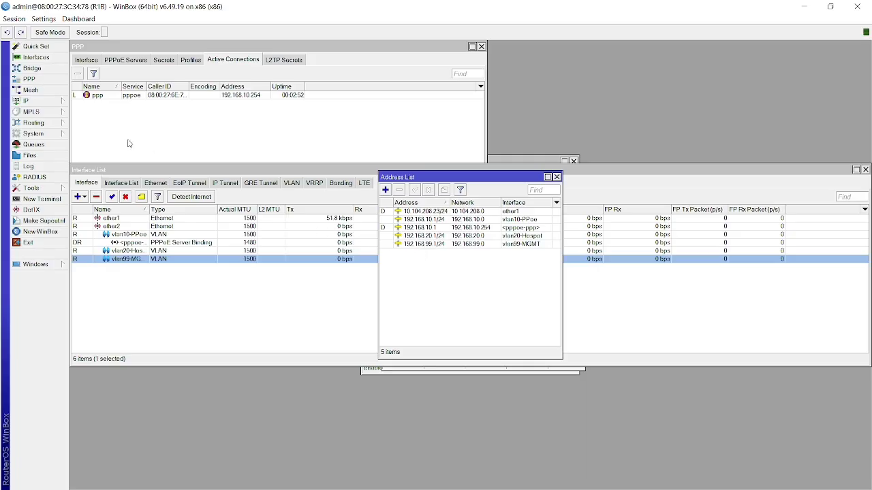
click(47, 103)
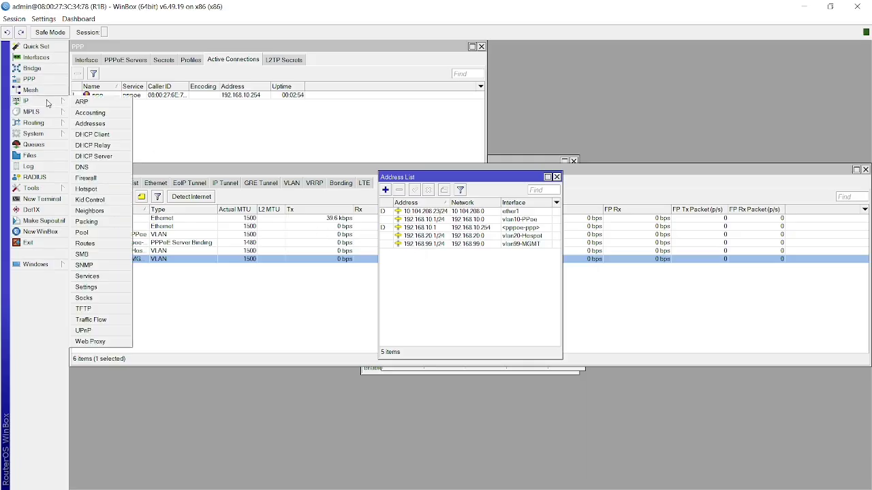
click(102, 161)
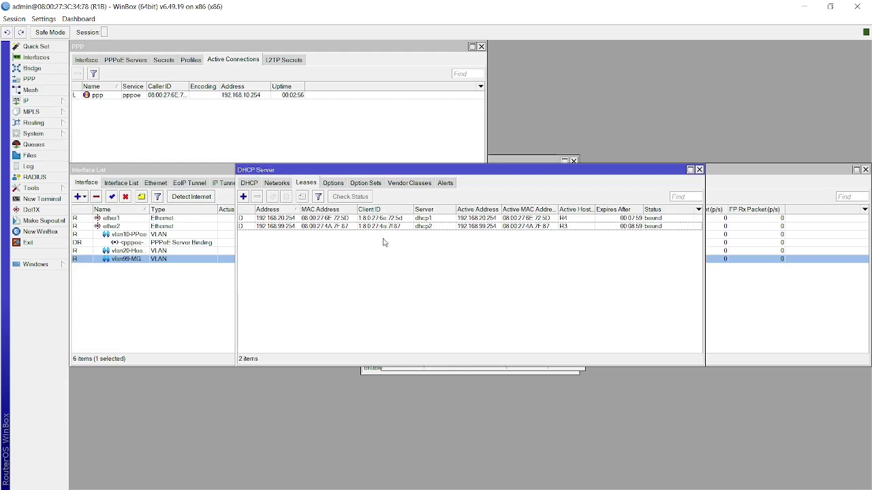
click(249, 183)
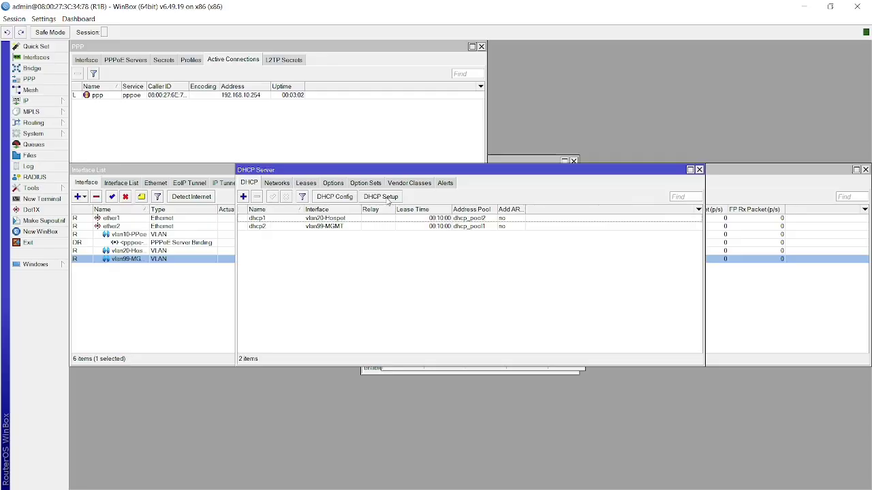
click(330, 230)
click(361, 254)
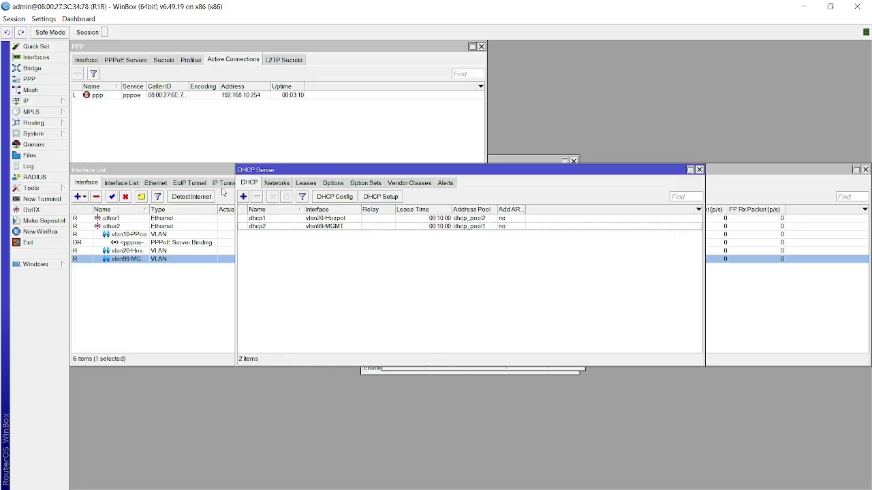
Inspect the hotspot1 server settings, then bring the DHCP server list and PPP window forward.
click(54, 105)
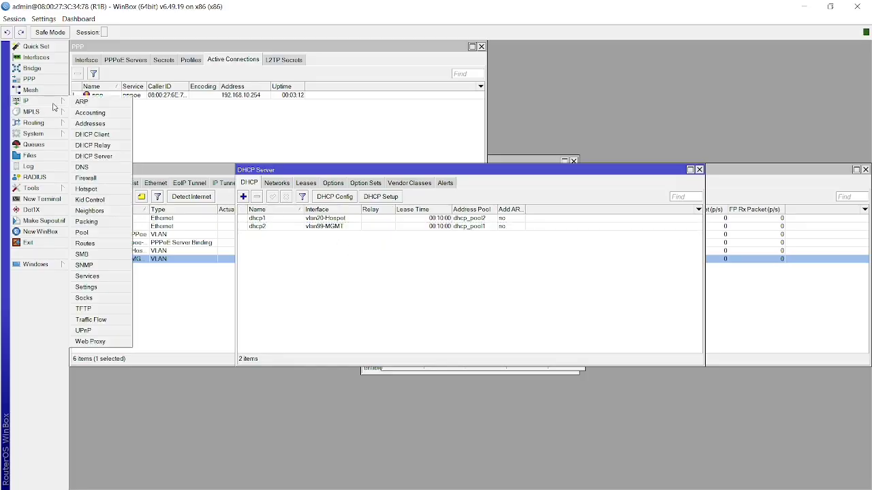
click(87, 189)
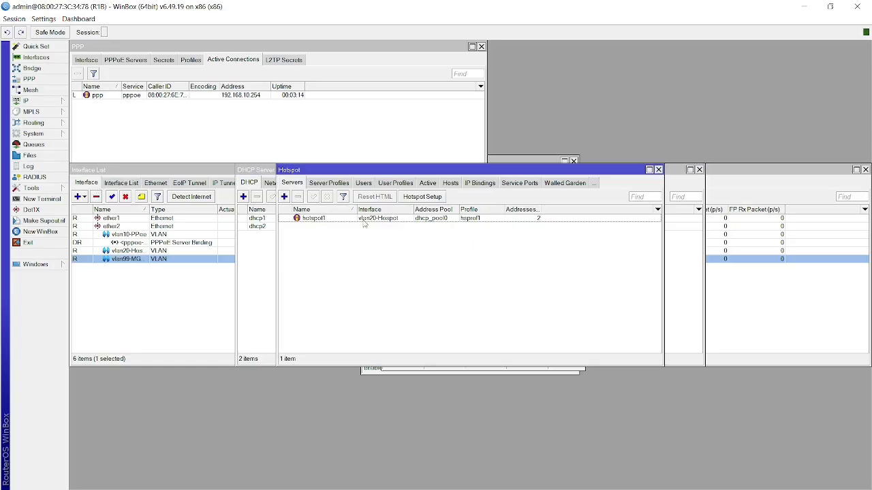
double_click(385, 222)
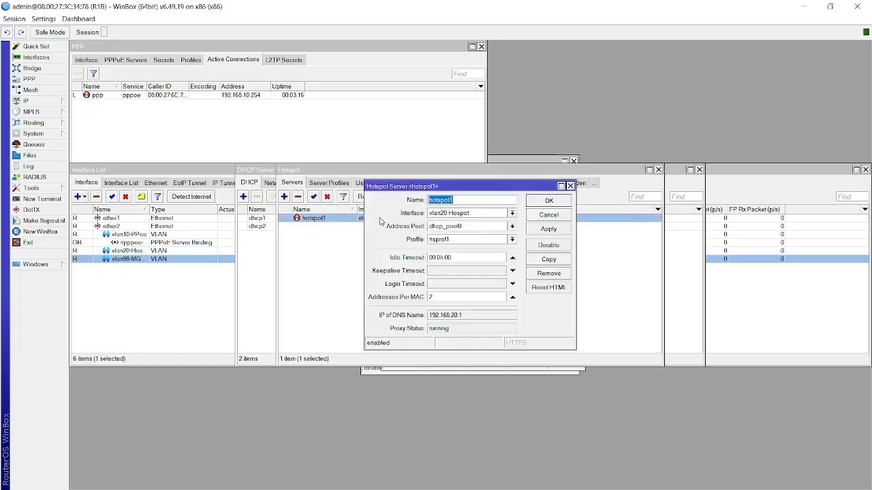
click(337, 263)
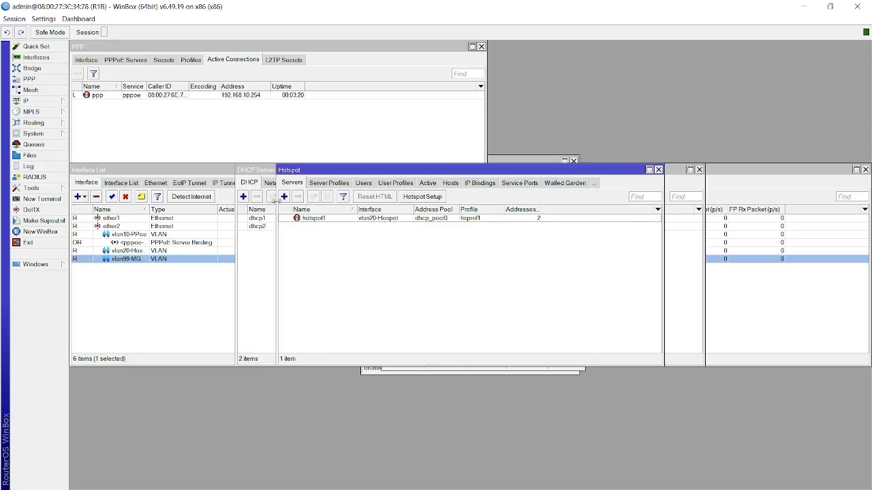
click(263, 253)
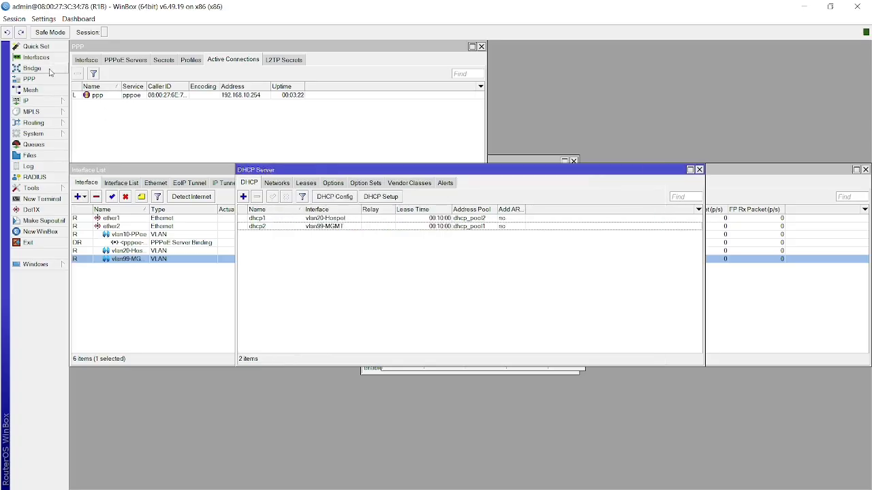
click(29, 79)
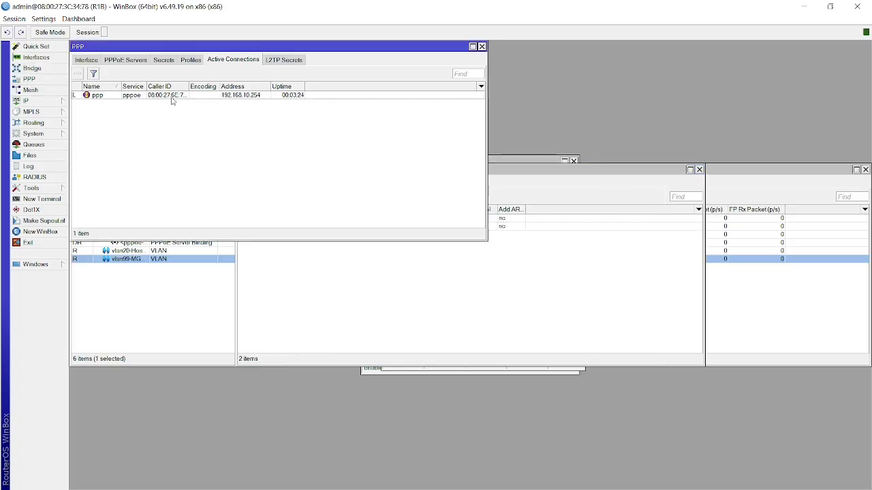
Look over the PPP interfaces, the PPPoE service settings and the PPP secrets.
click(97, 62)
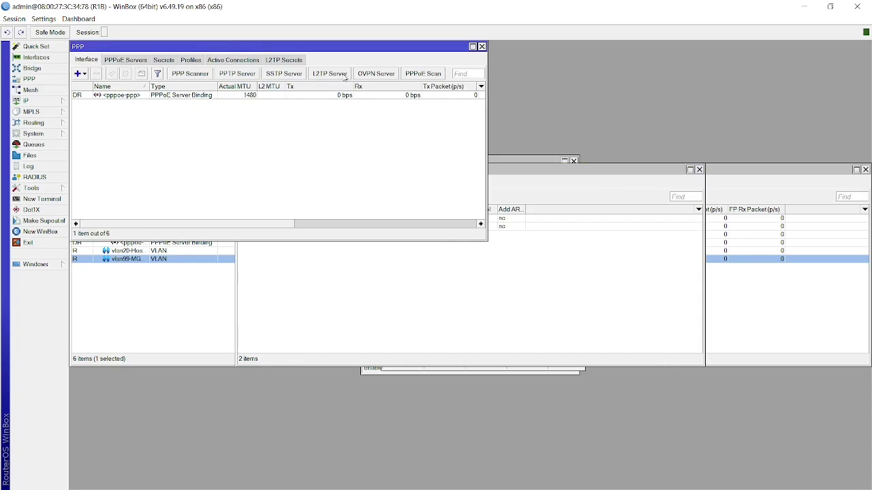
click(128, 61)
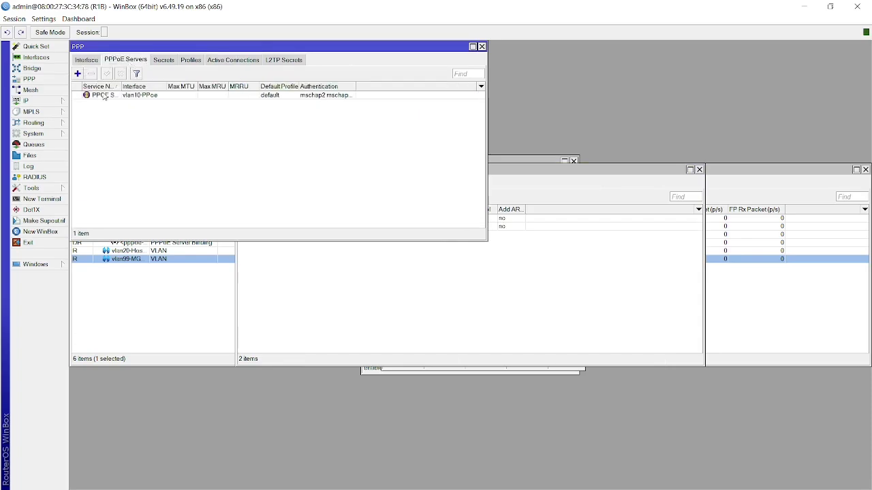
double_click(104, 95)
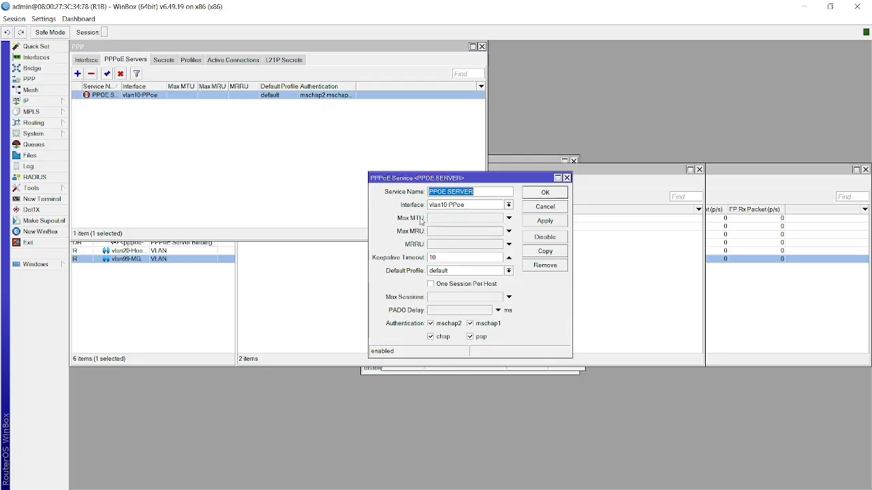
click(211, 159)
click(163, 61)
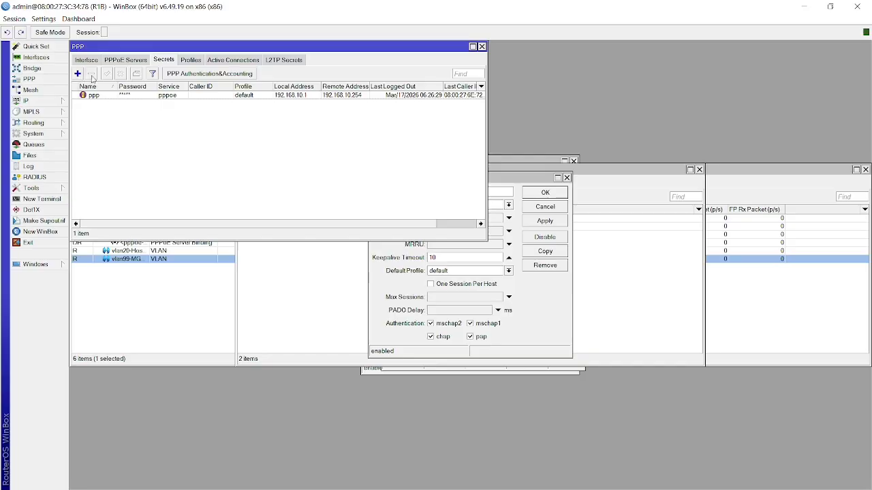
Confirm the 3M profile limits rate to 3M/3M with Only One set to yes.
click(194, 62)
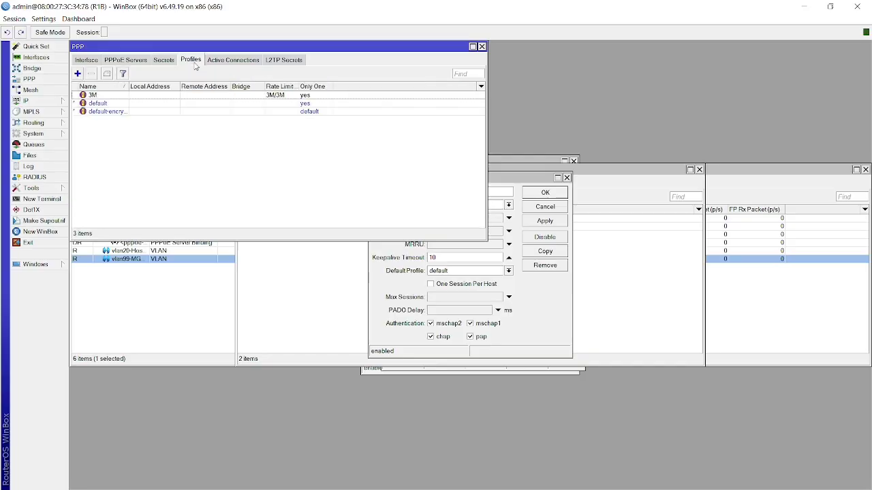
double_click(111, 96)
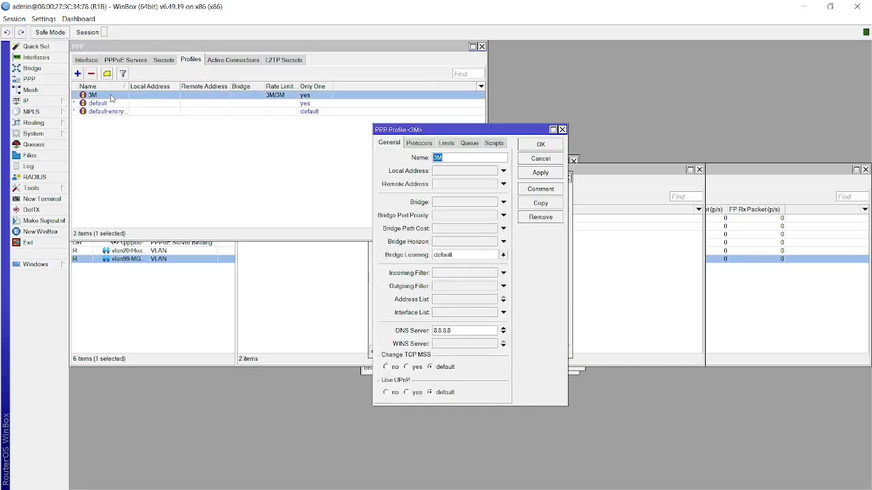
click(423, 145)
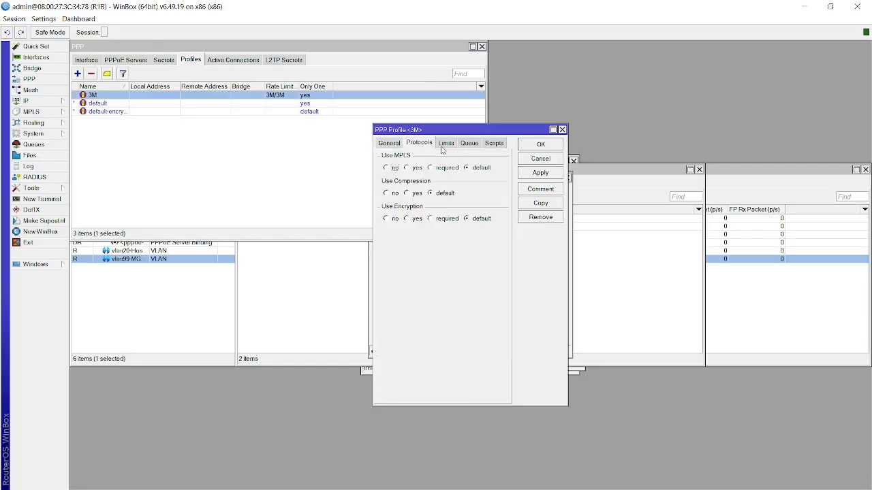
click(444, 145)
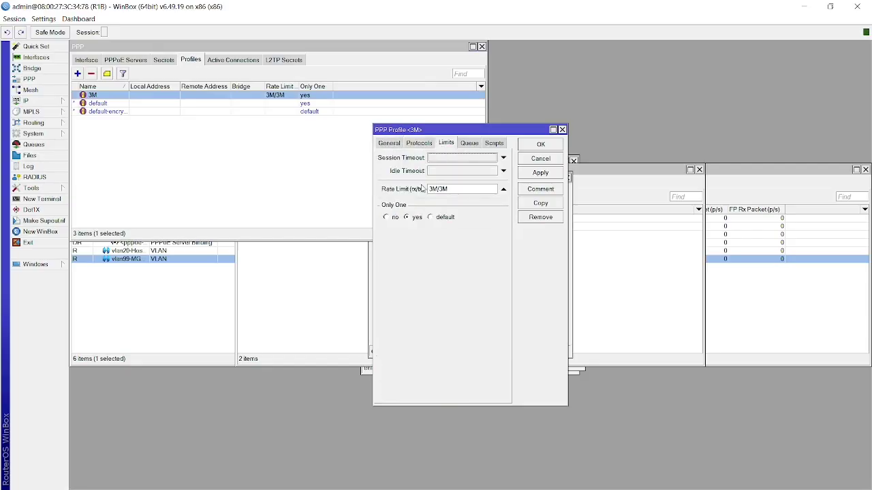
click(538, 145)
click(416, 159)
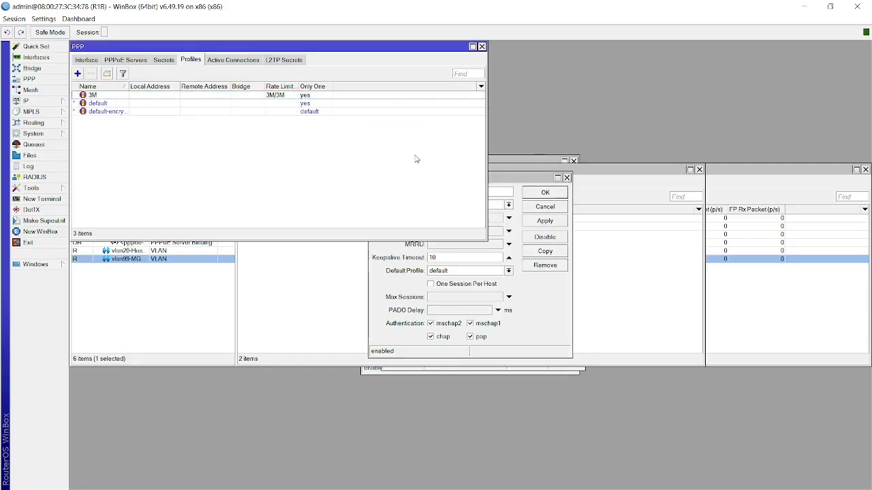
key(alt+Tab)
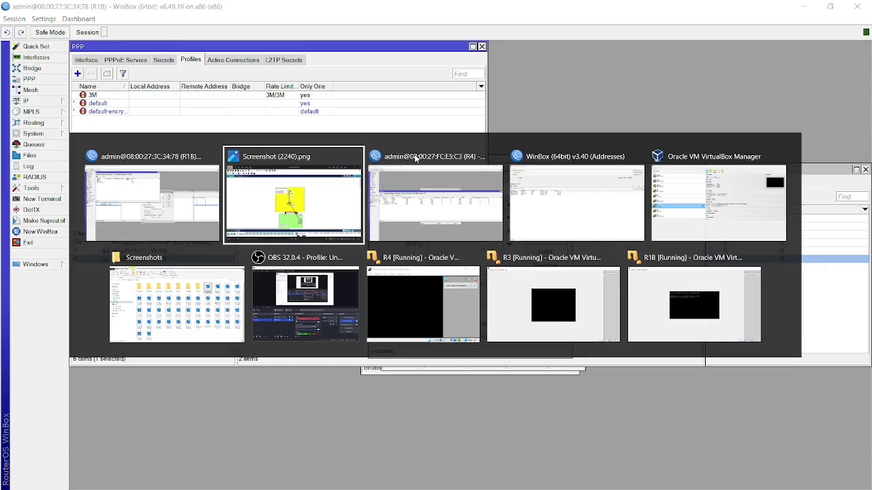
Connect to R3 from the Neighbors list, dismiss the welcome message and maximise the session.
key(alt+Tab)
key(alt+Tab)
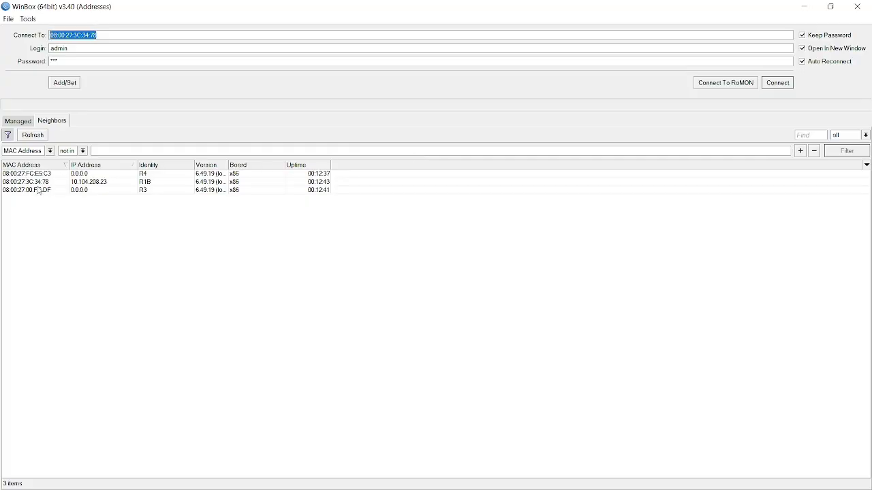
click(39, 191)
click(778, 83)
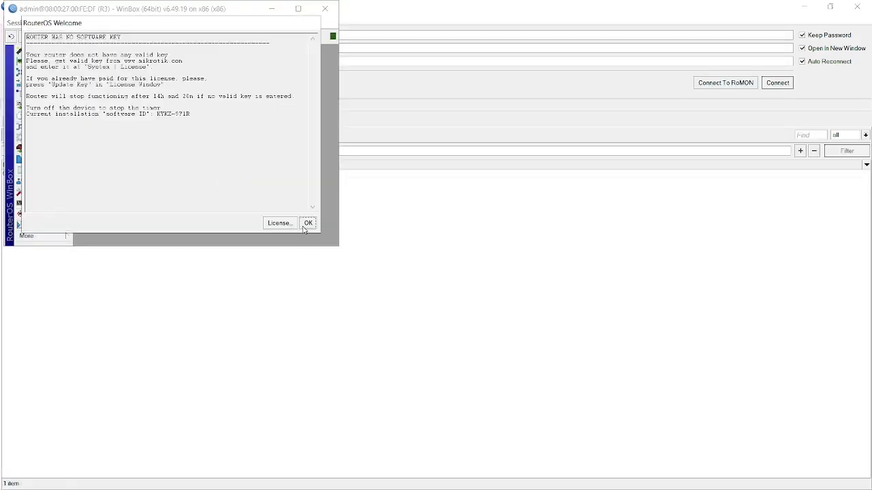
click(307, 227)
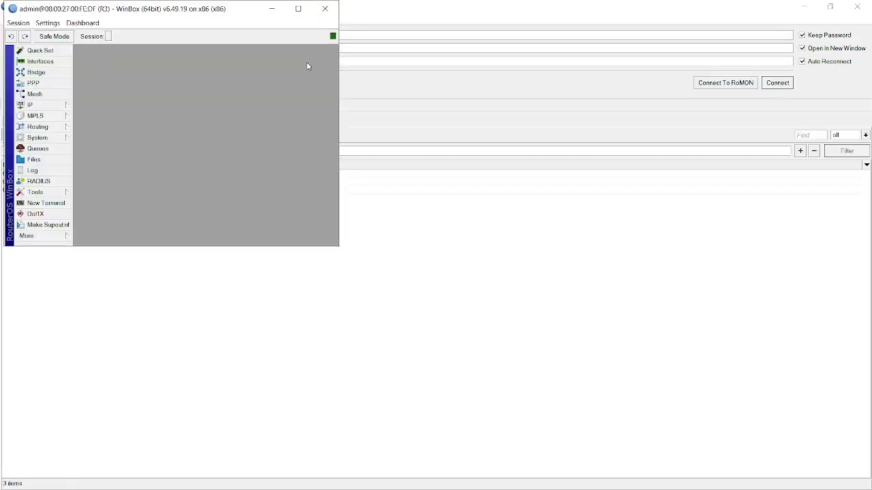
click(297, 9)
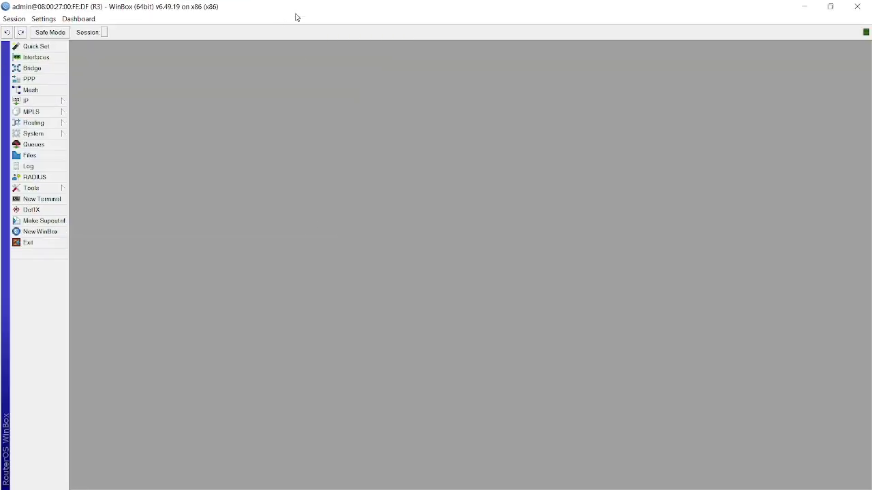
Confirm VLAN filtering is enabled in bridgeolt's VLAN properties.
click(40, 71)
click(113, 221)
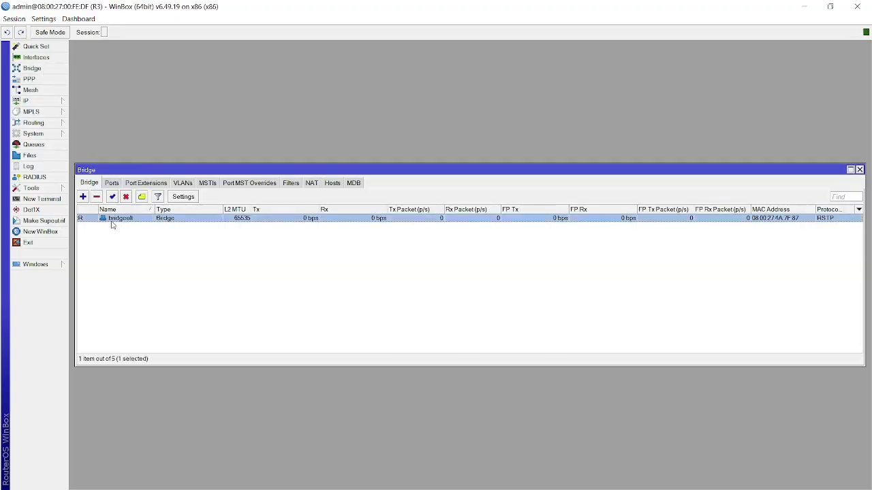
double_click(112, 220)
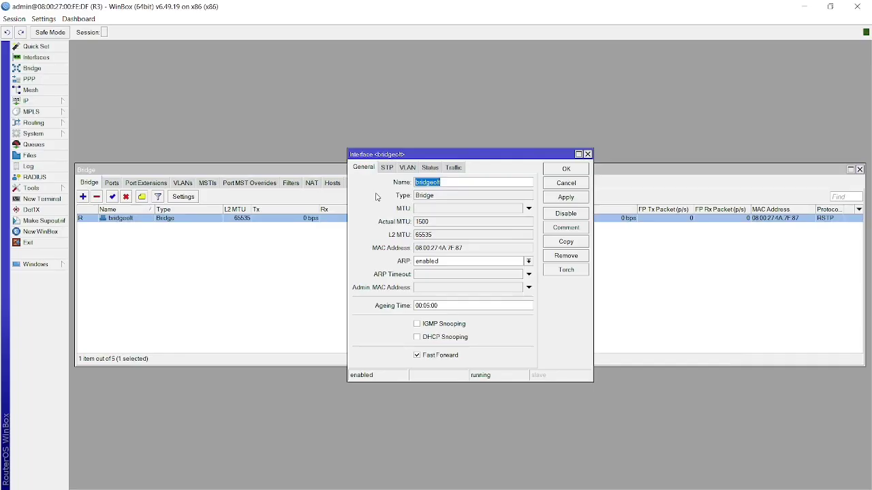
click(413, 169)
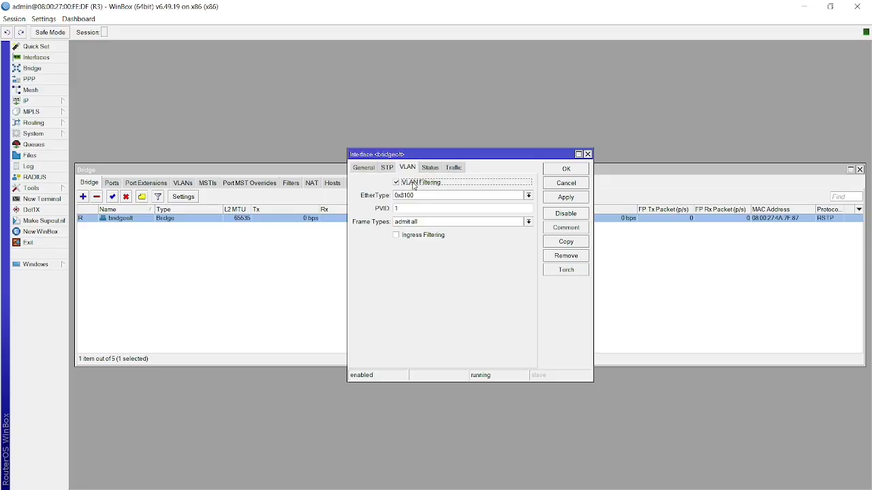
click(218, 266)
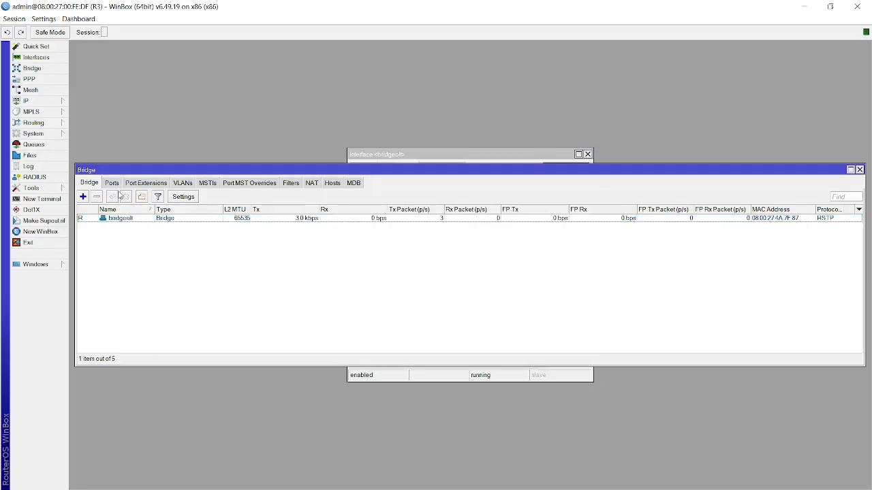
Review bridgeolt's member ports ether2 and ether3.
click(116, 186)
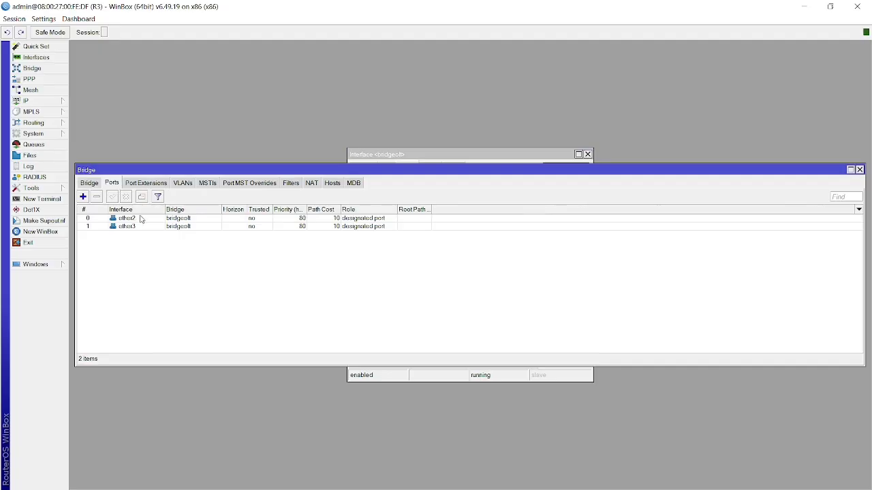
click(127, 220)
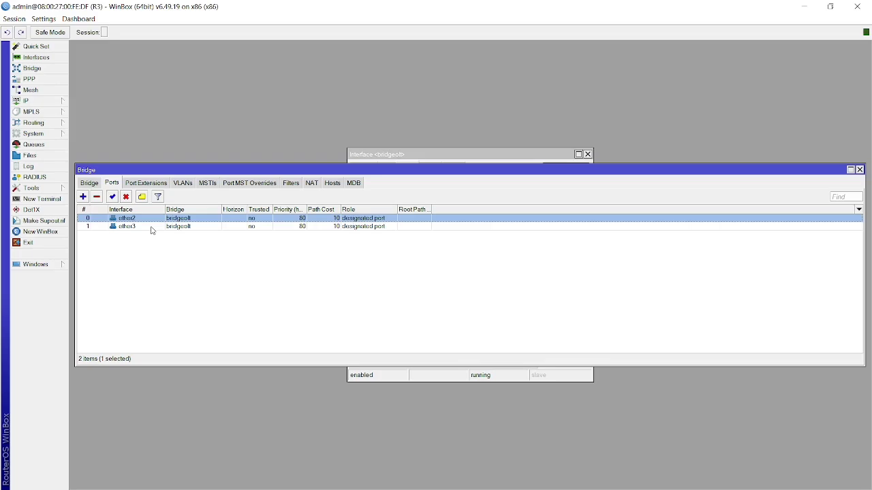
click(148, 227)
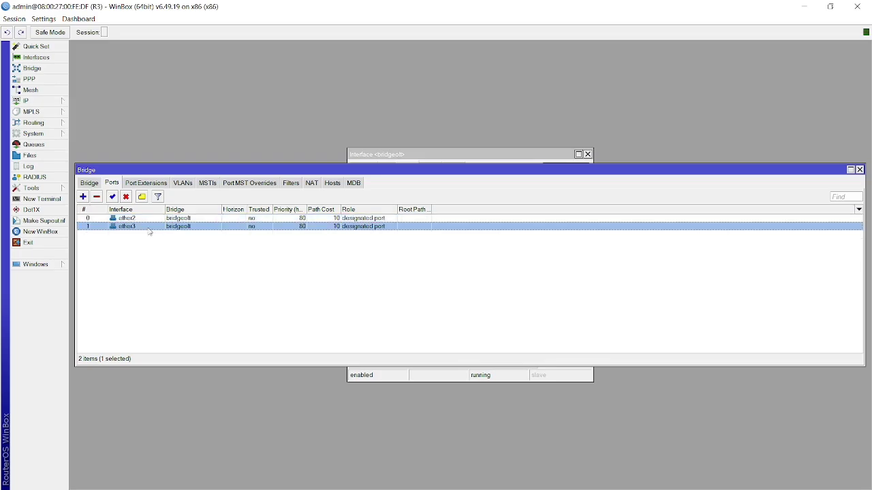
click(179, 252)
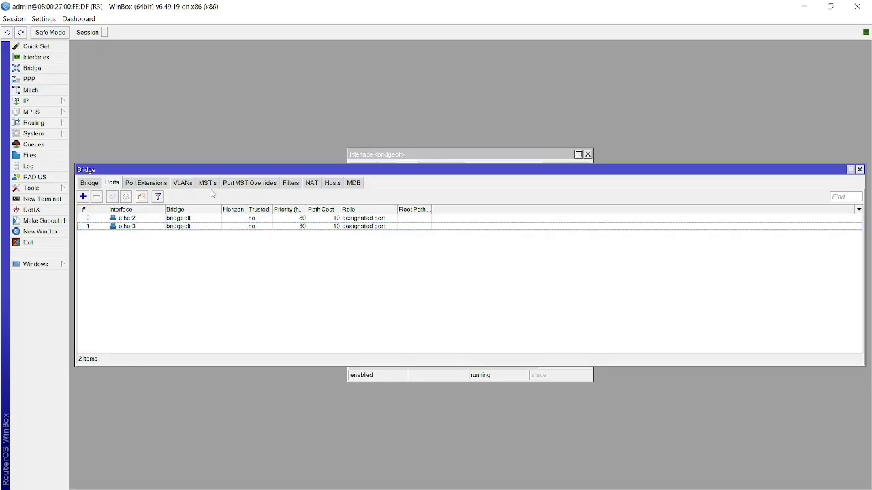
Inspect bridge VLAN entries 10, 20 and 99, tagged on bridgeolt, ether2 and ether3.
click(183, 183)
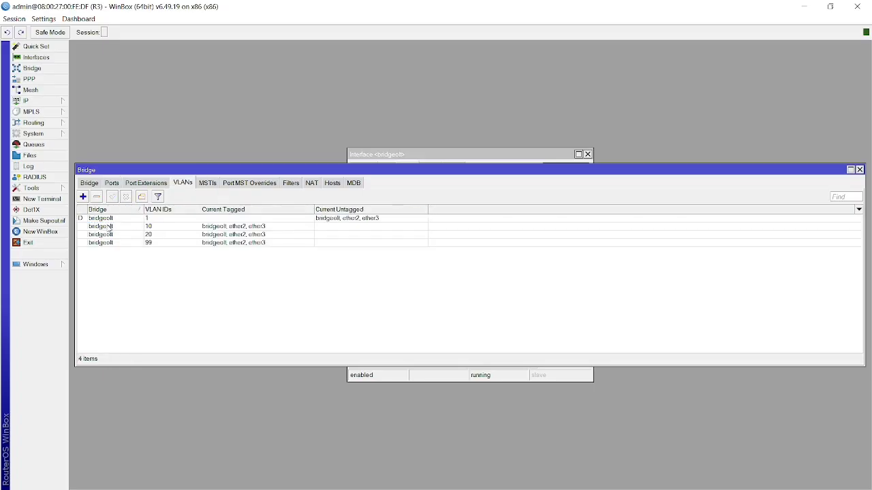
double_click(109, 228)
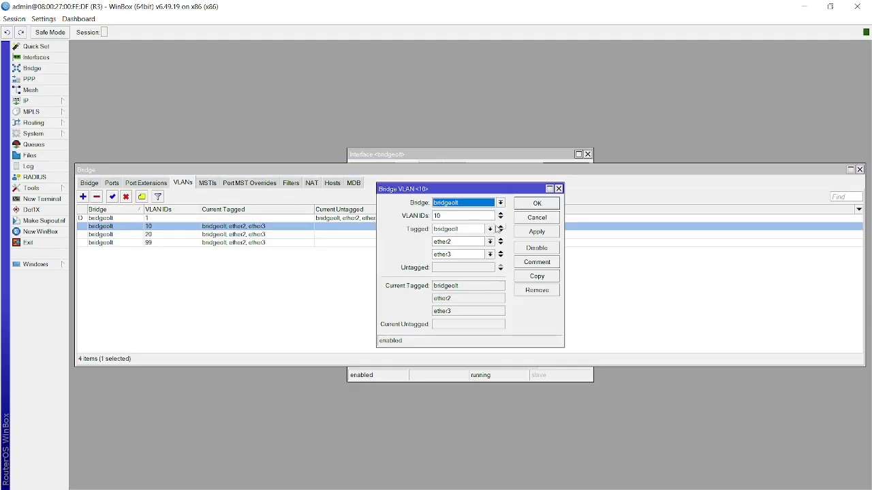
double_click(457, 216)
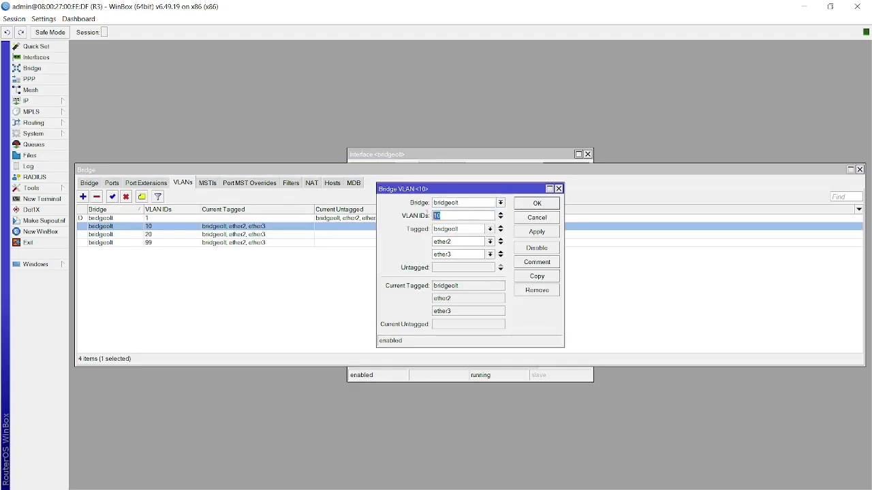
click(454, 215)
double_click(165, 237)
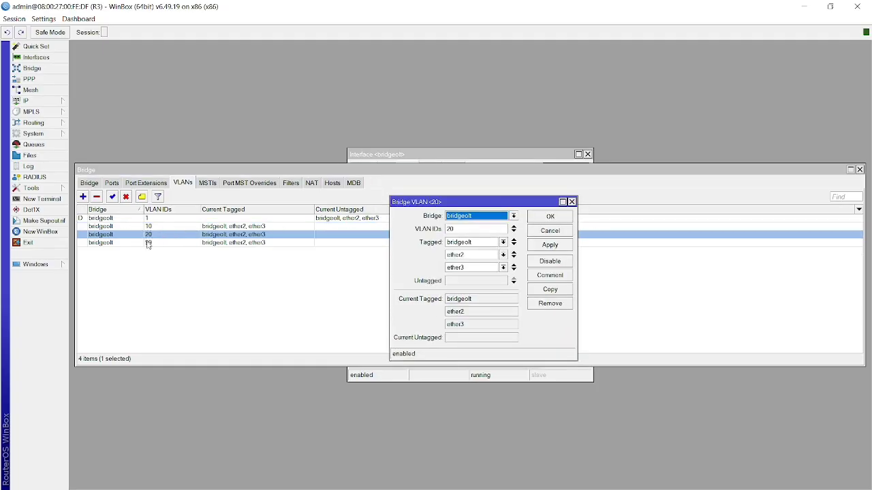
click(148, 243)
double_click(167, 245)
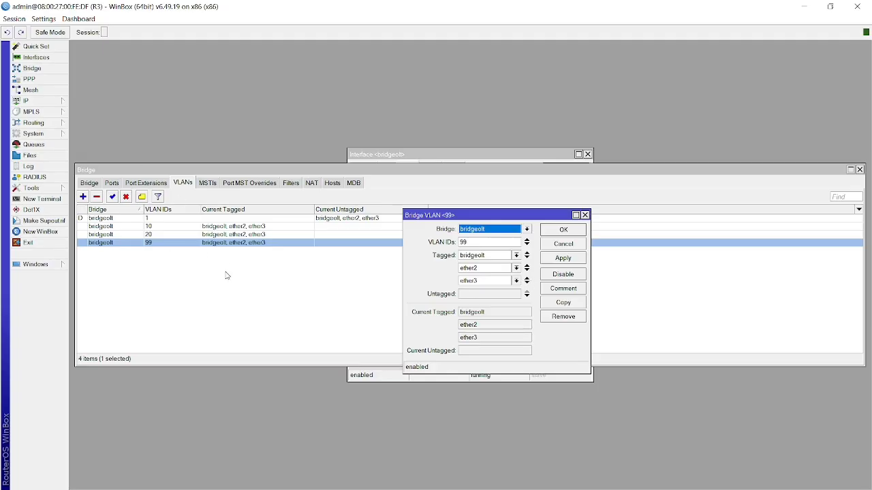
click(303, 310)
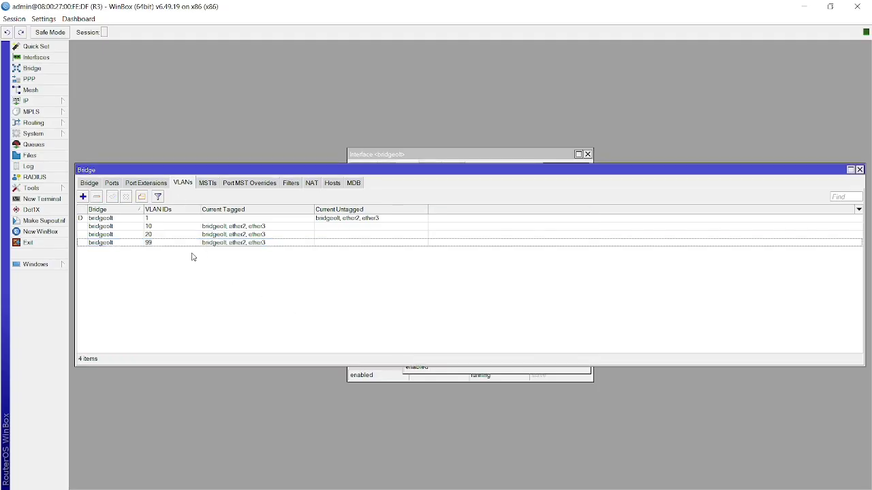
click(146, 242)
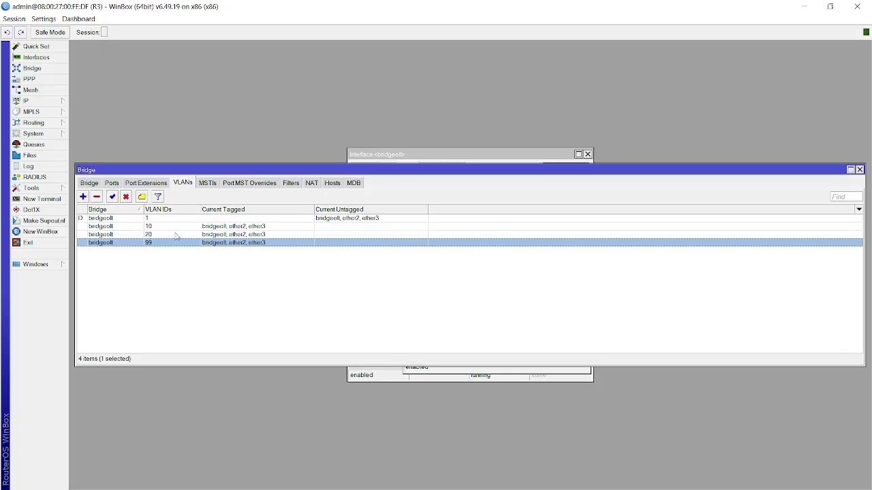
click(166, 269)
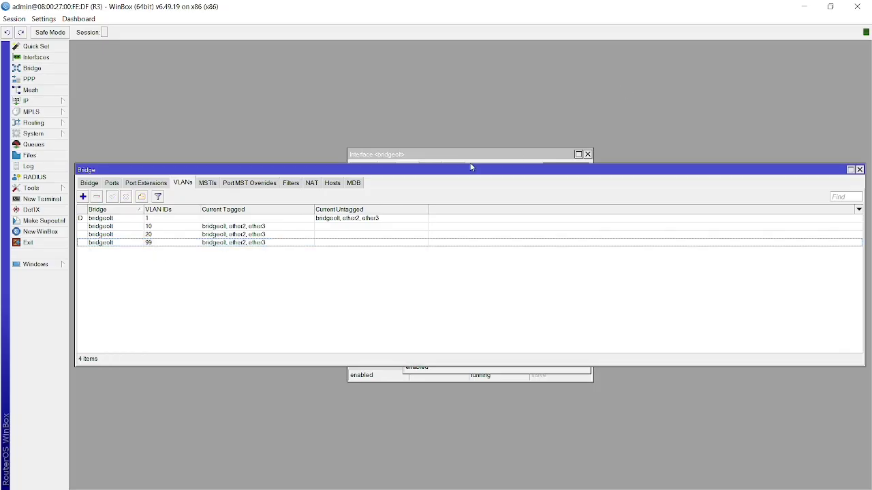
Cycle through open windows with Alt+Tab to reach R4's session and its interface list.
key(alt+Tab)
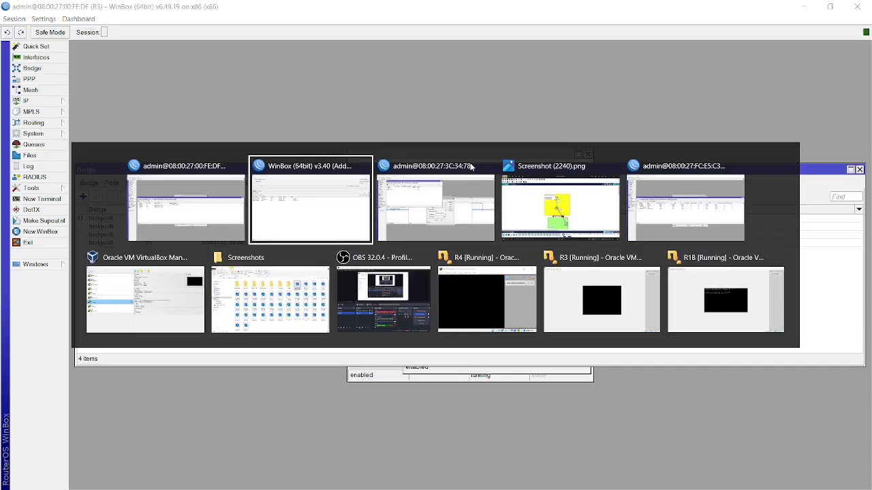
key(alt+Tab)
key(alt+Tab)
key(alt+Tab)
key(alt+Tab)
key(alt+Tab)
key(alt+Tab)
key(alt+Tab)
key(alt+Tab)
key(alt+Tab)
key(alt+Tab)
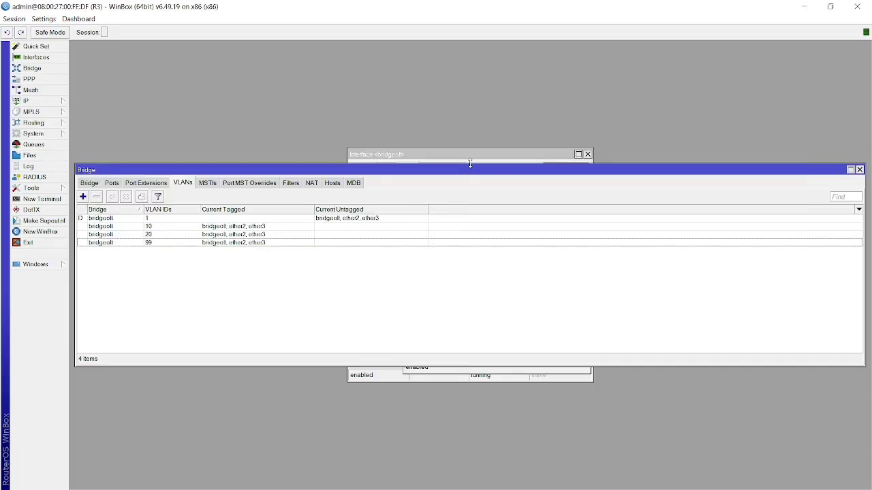
key(alt+Tab)
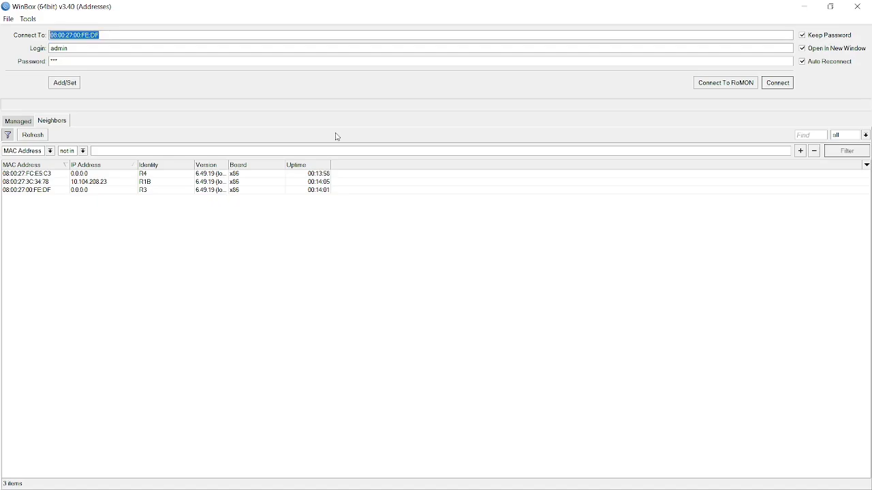
key(alt+Tab)
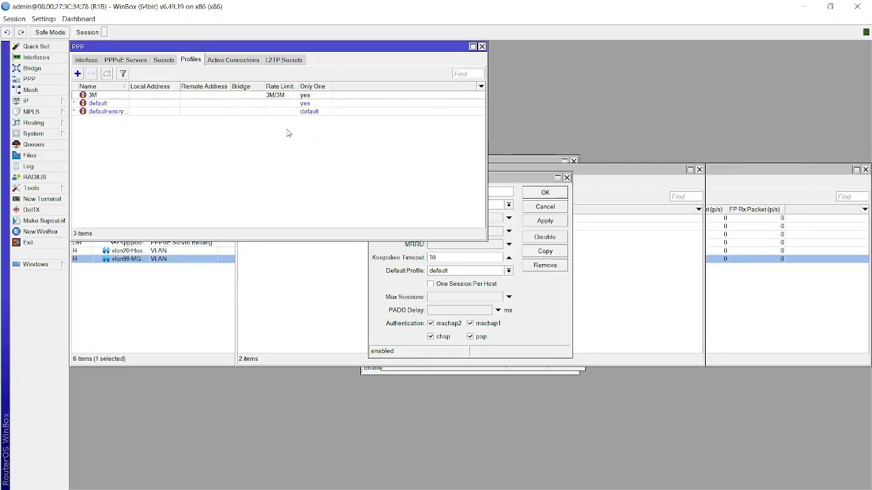
key(alt+Tab)
key(alt+Tab)
key(alt+Tab)
key(alt+Tab)
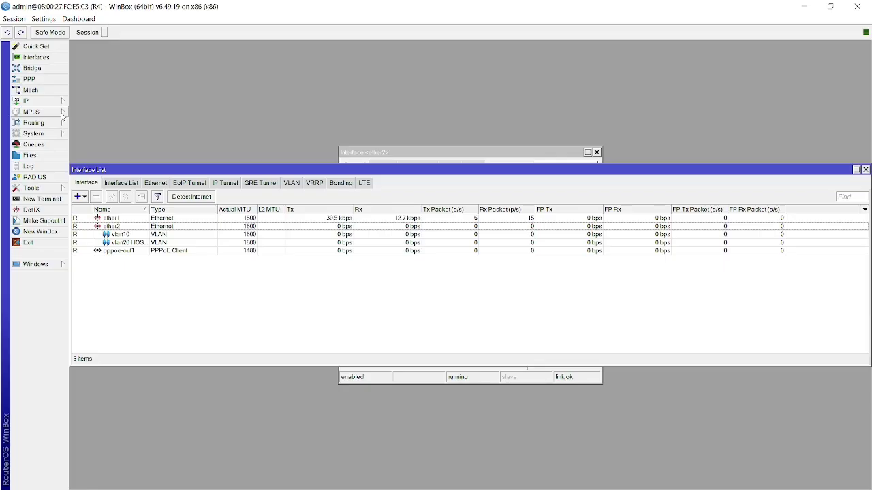
Inspect ether2's properties (running, MTU 1500, ARP enabled), then select vlan10 and vlan20 HOS.
click(120, 236)
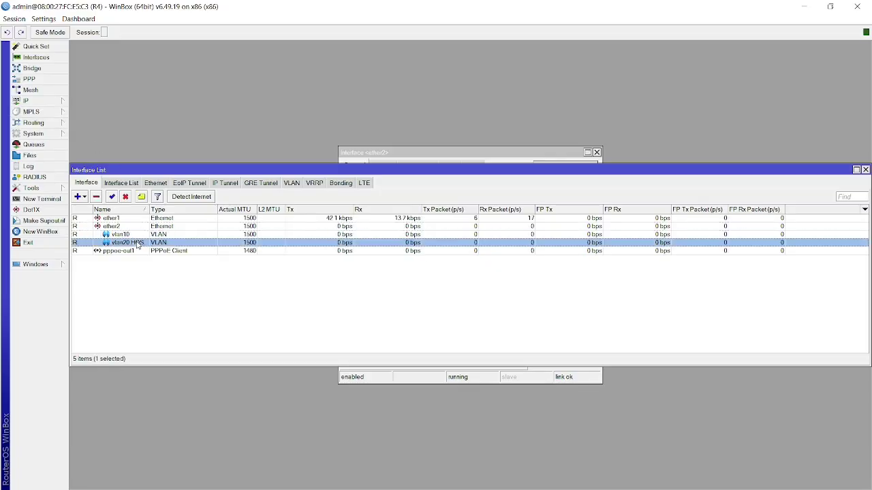
double_click(104, 227)
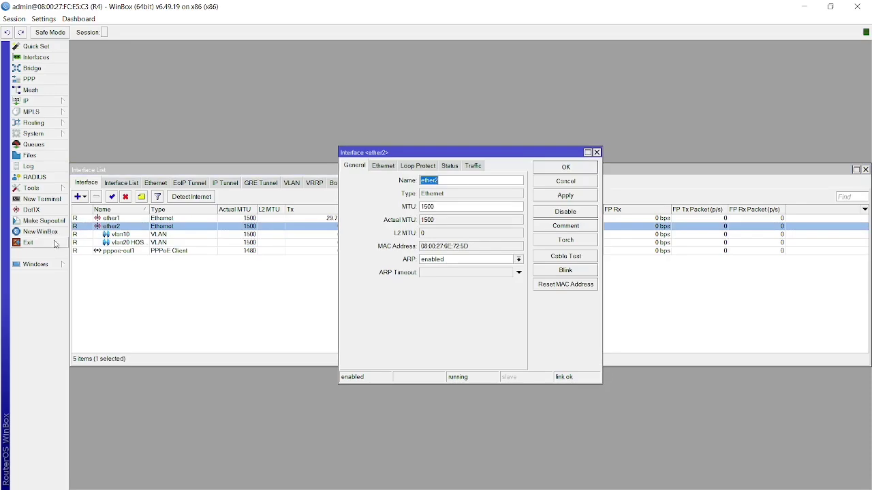
click(149, 235)
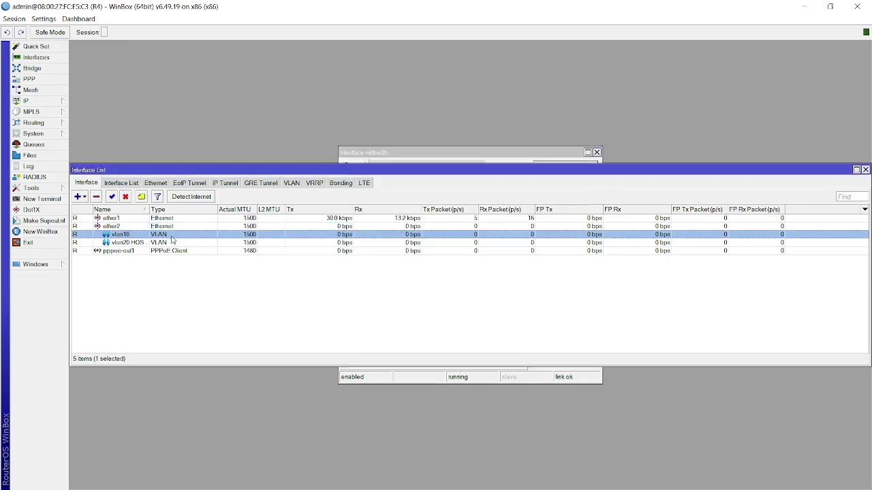
click(156, 244)
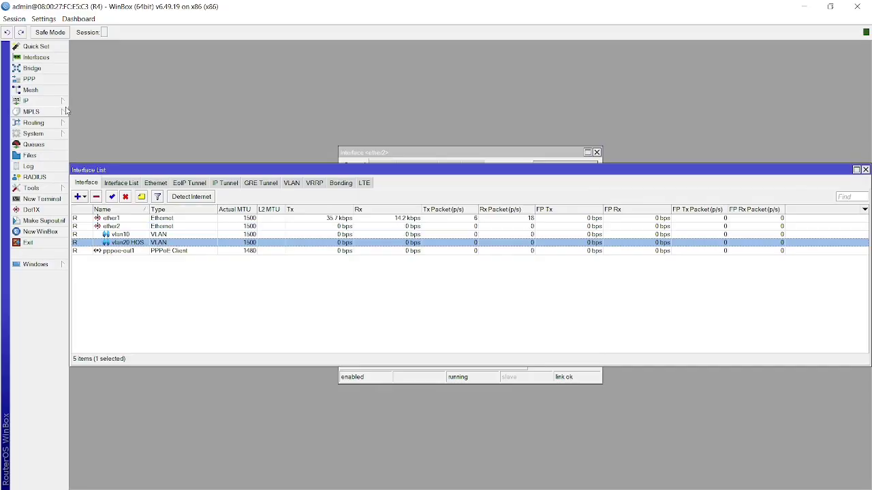
click(28, 79)
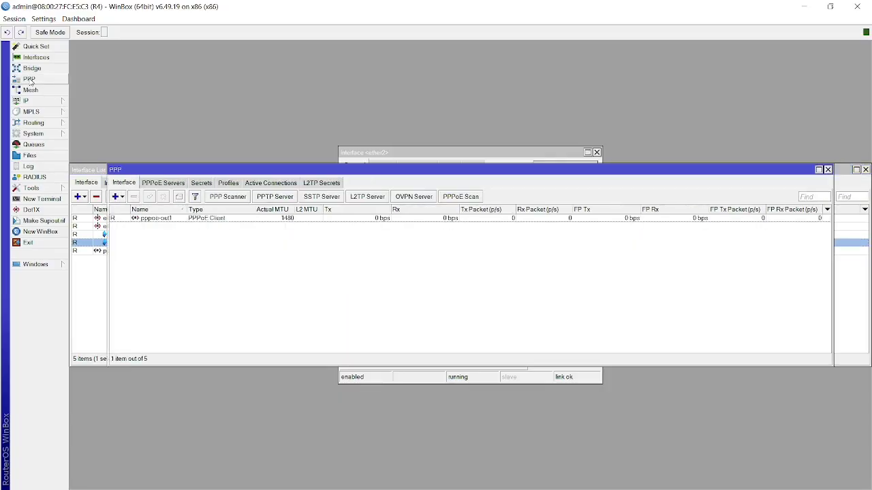
click(116, 197)
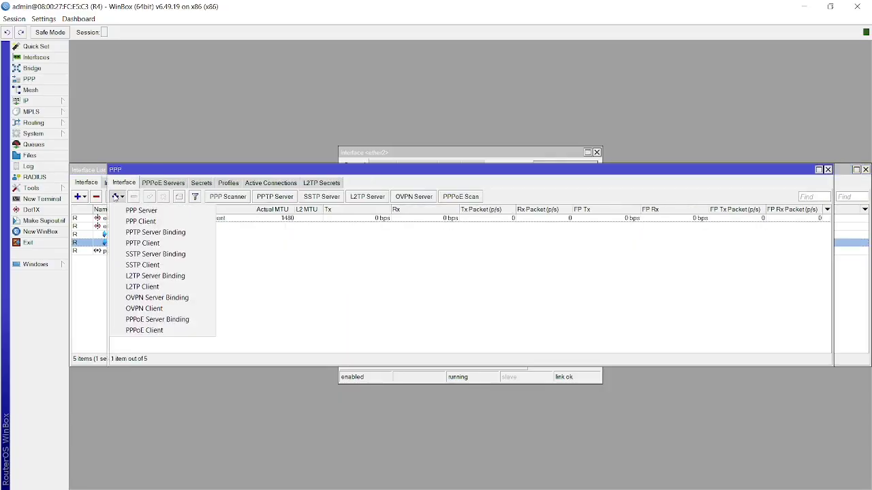
click(144, 331)
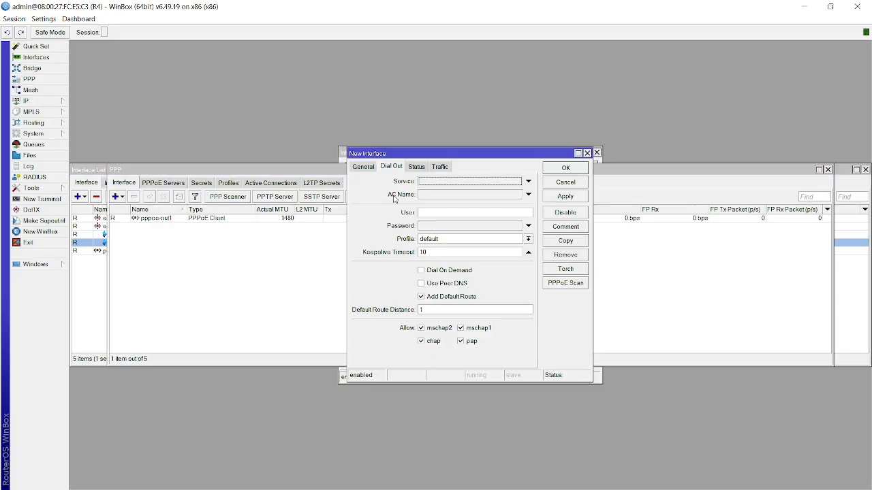
click(368, 168)
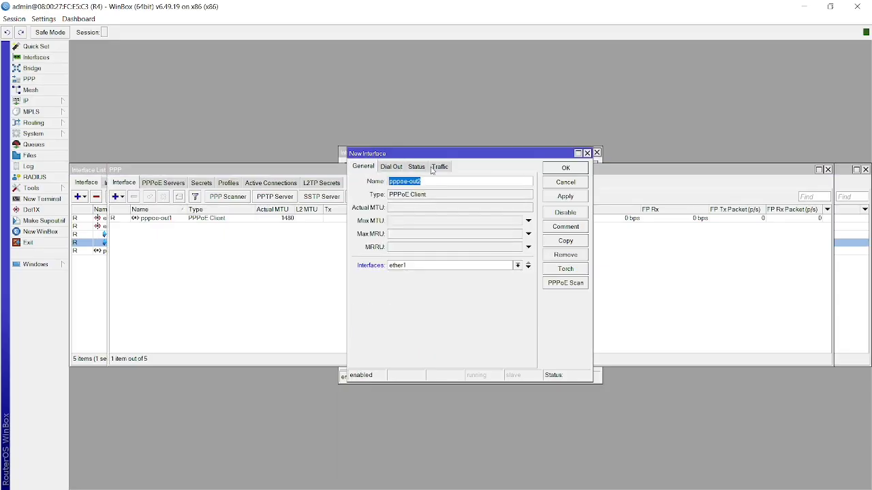
click(454, 267)
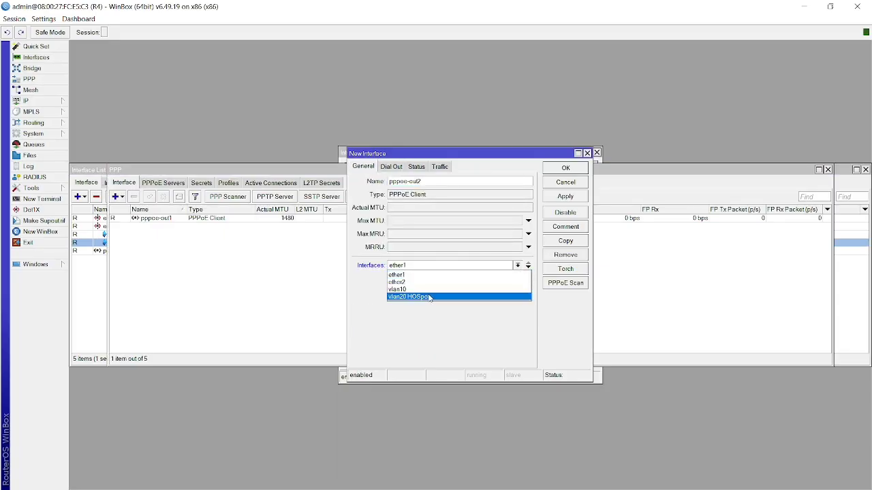
click(431, 290)
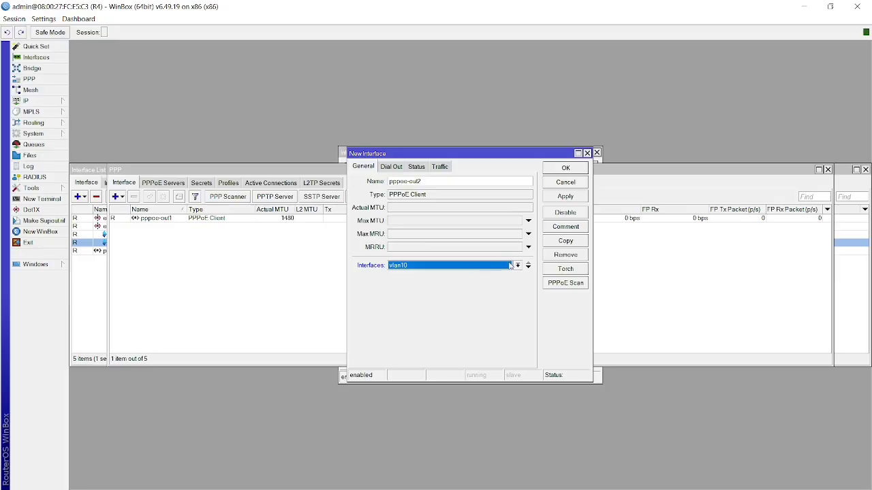
click(529, 269)
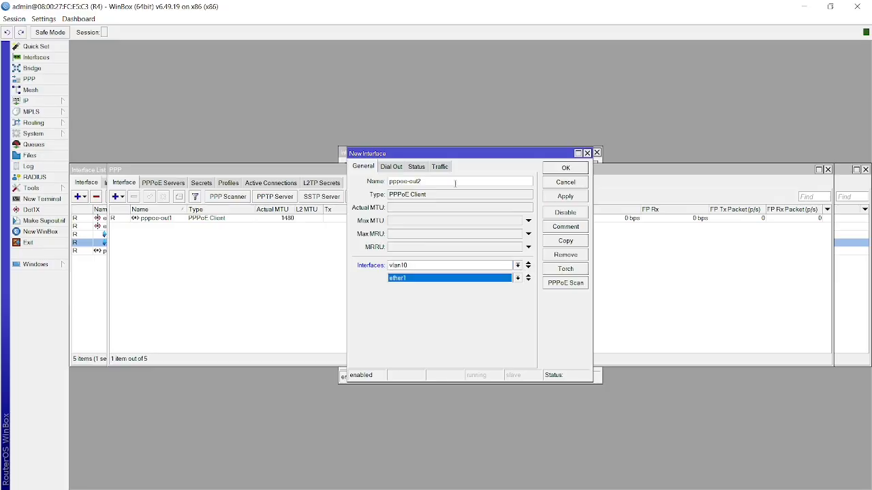
click(387, 166)
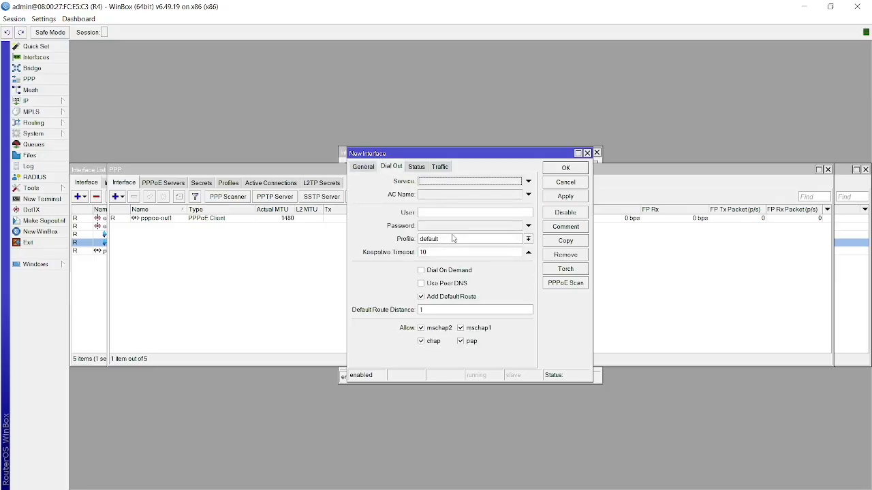
click(562, 183)
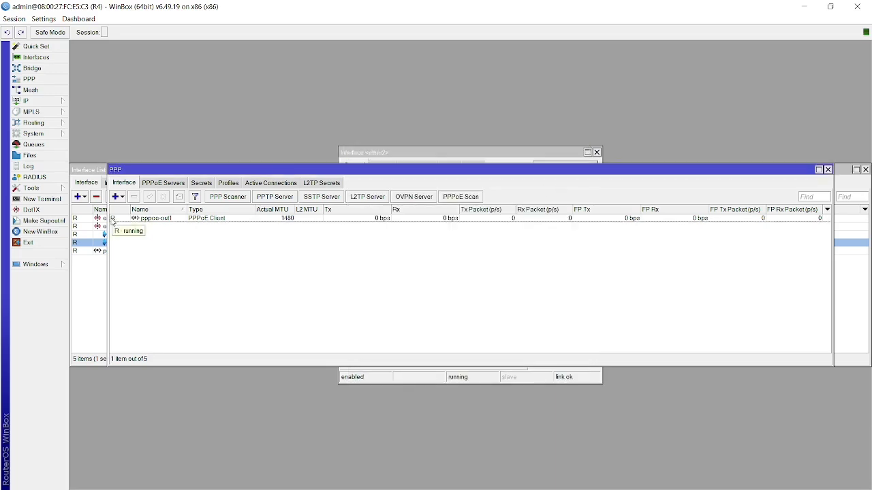
Open R4's vlan20 HOSpot DHCP client, bound at 192.168.20.254.
click(49, 105)
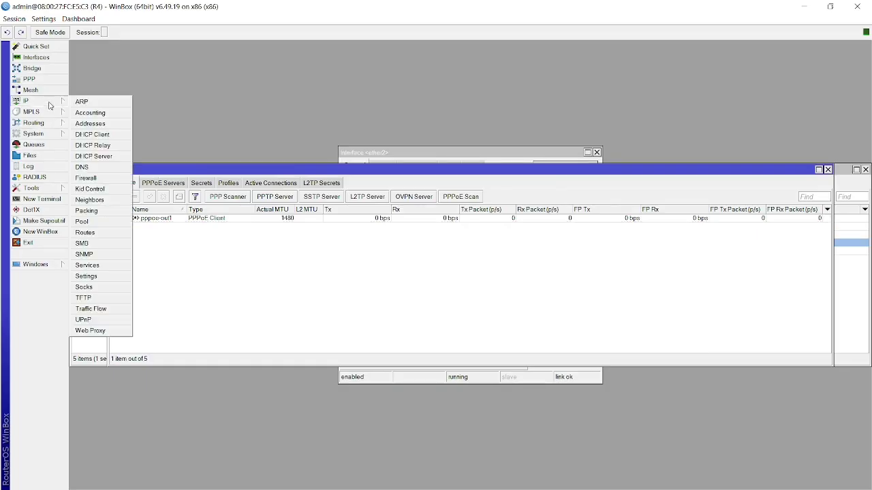
click(87, 136)
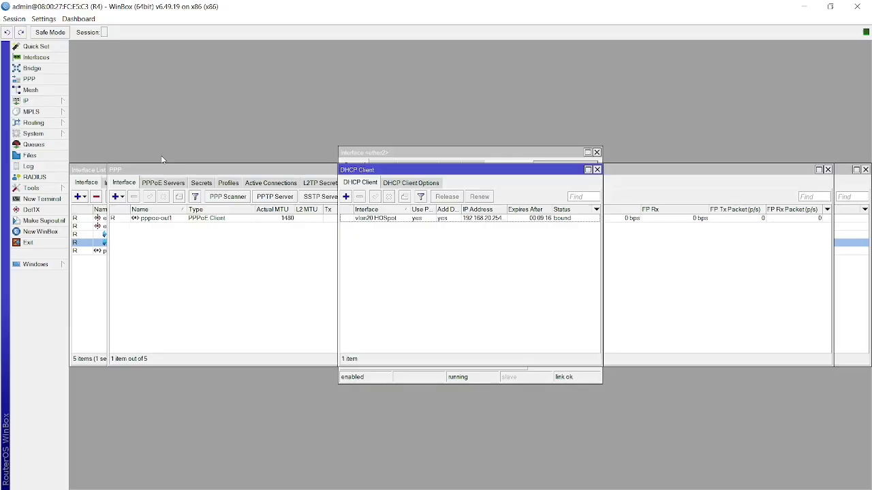
click(392, 218)
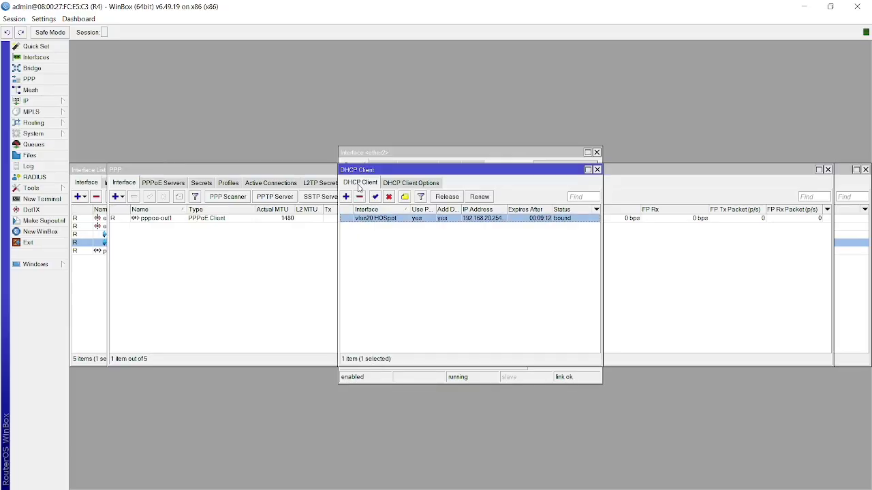
double_click(376, 219)
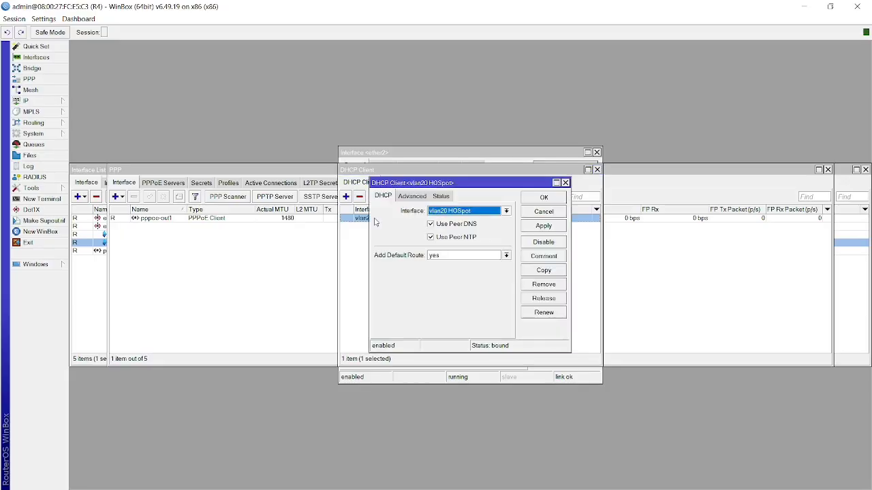
Keep vlan20 HOSpot as the client interface and apply the settings with OK.
click(432, 212)
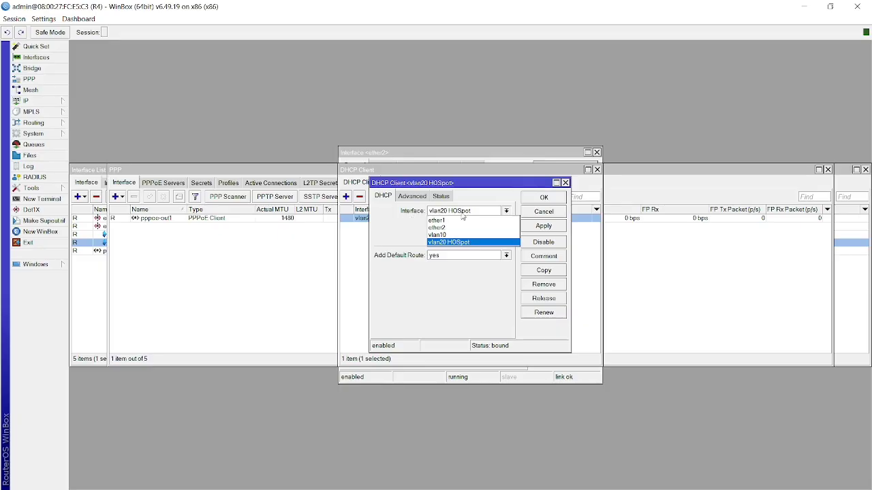
click(416, 226)
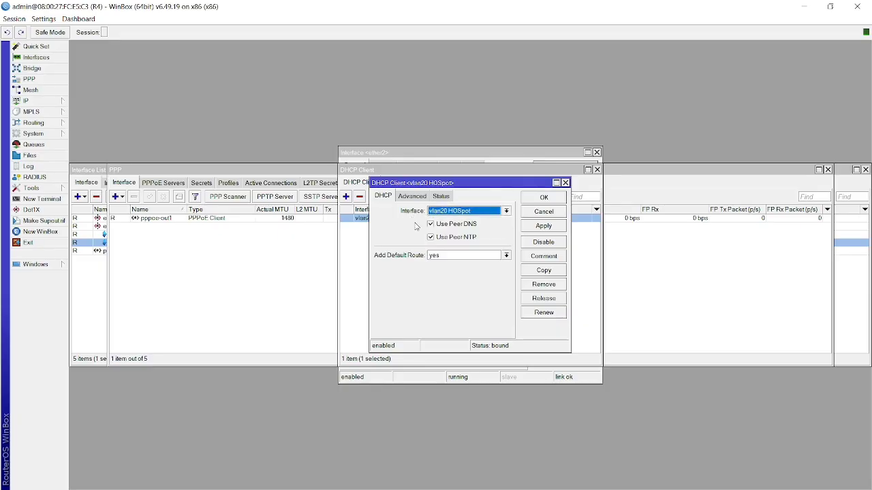
click(465, 212)
click(410, 228)
click(545, 226)
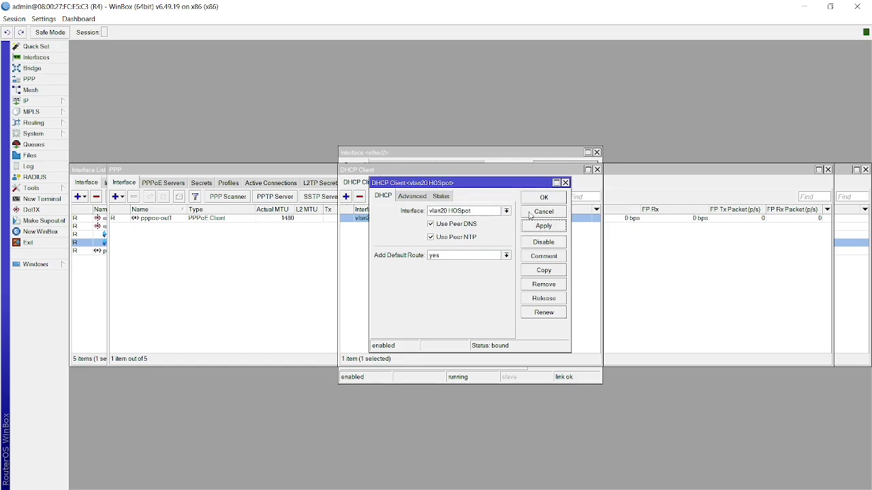
click(547, 198)
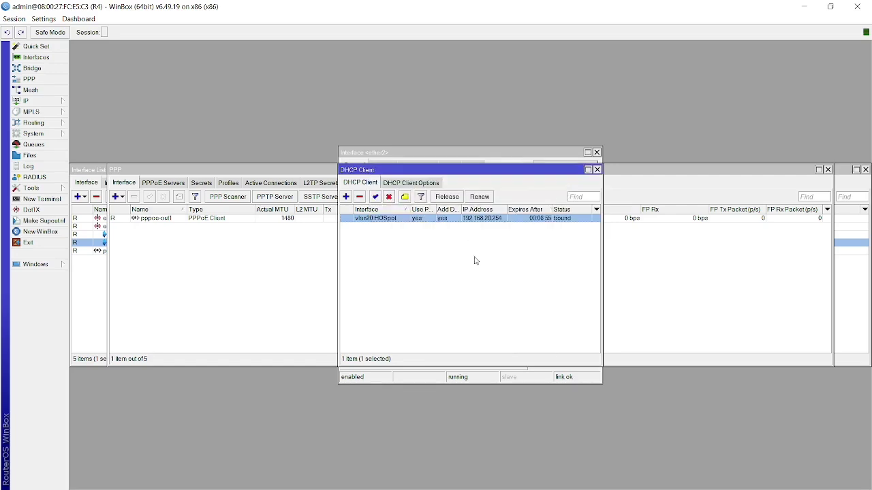
click(474, 260)
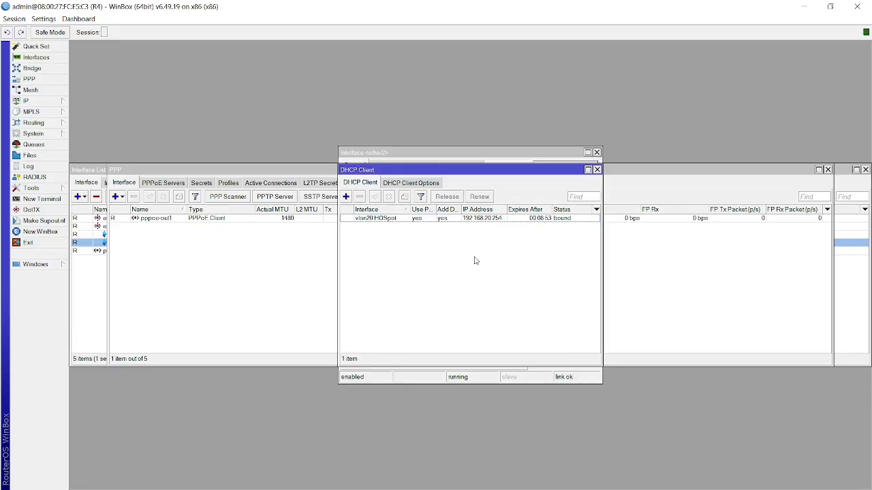
key(alt+Tab)
key(alt+Tab)
key(alt+Tab)
key(alt+Tab)
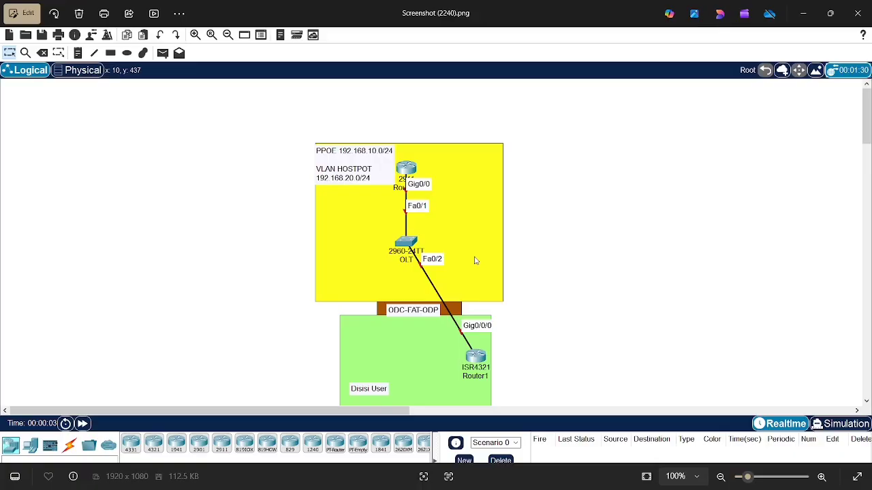
View the Screenshot (2240).png topology image, then switch to the OBS window.
key(alt+Tab)
key(alt+Tab)
key(alt+Tab)
key(alt+Tab)
key(alt+Tab)
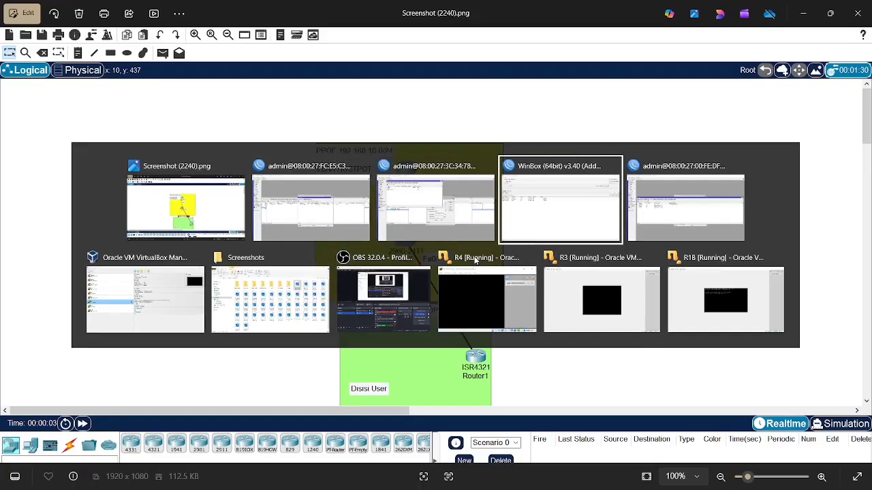
key(alt+Tab)
key(alt+Tab)
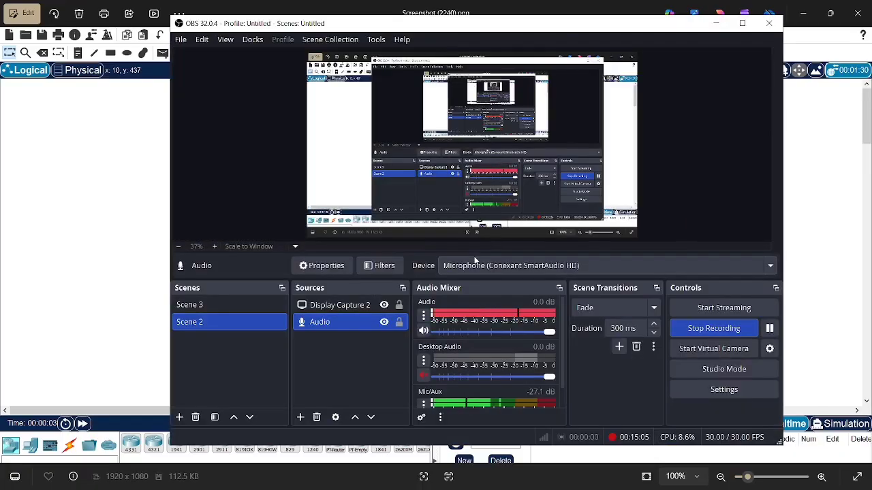